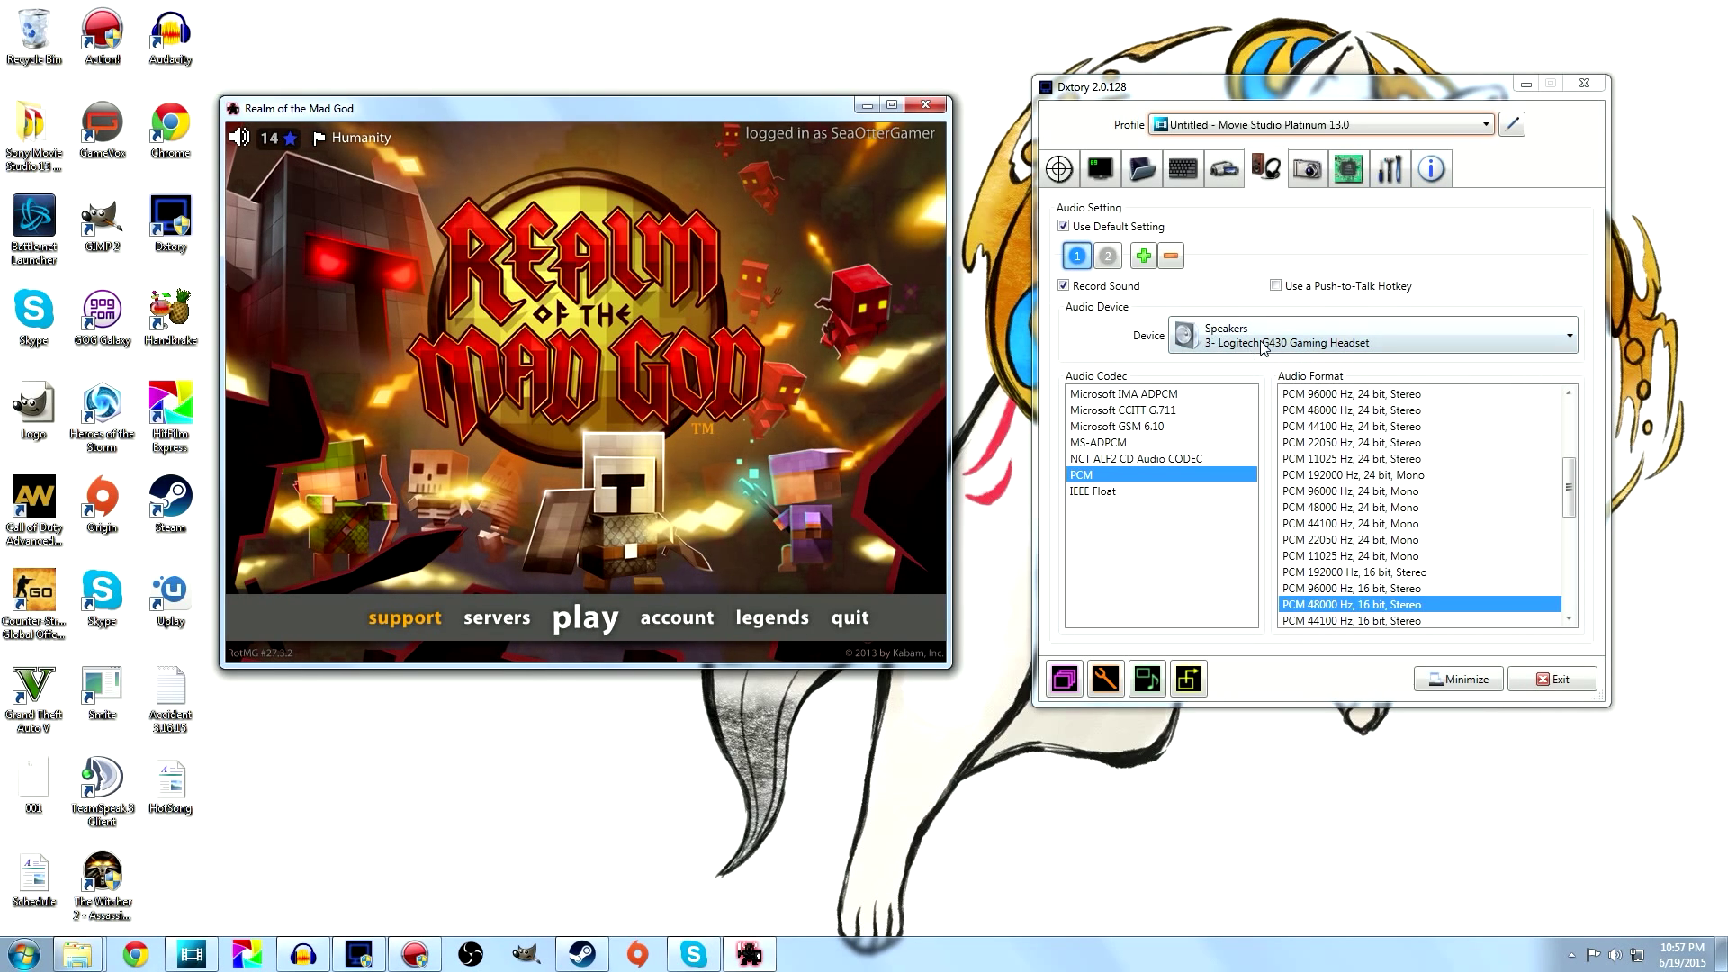
Step: Confirm Dxtory's second audio source is the Mackie ProFX12, then return to the G430 headset speakers source
click(1107, 256)
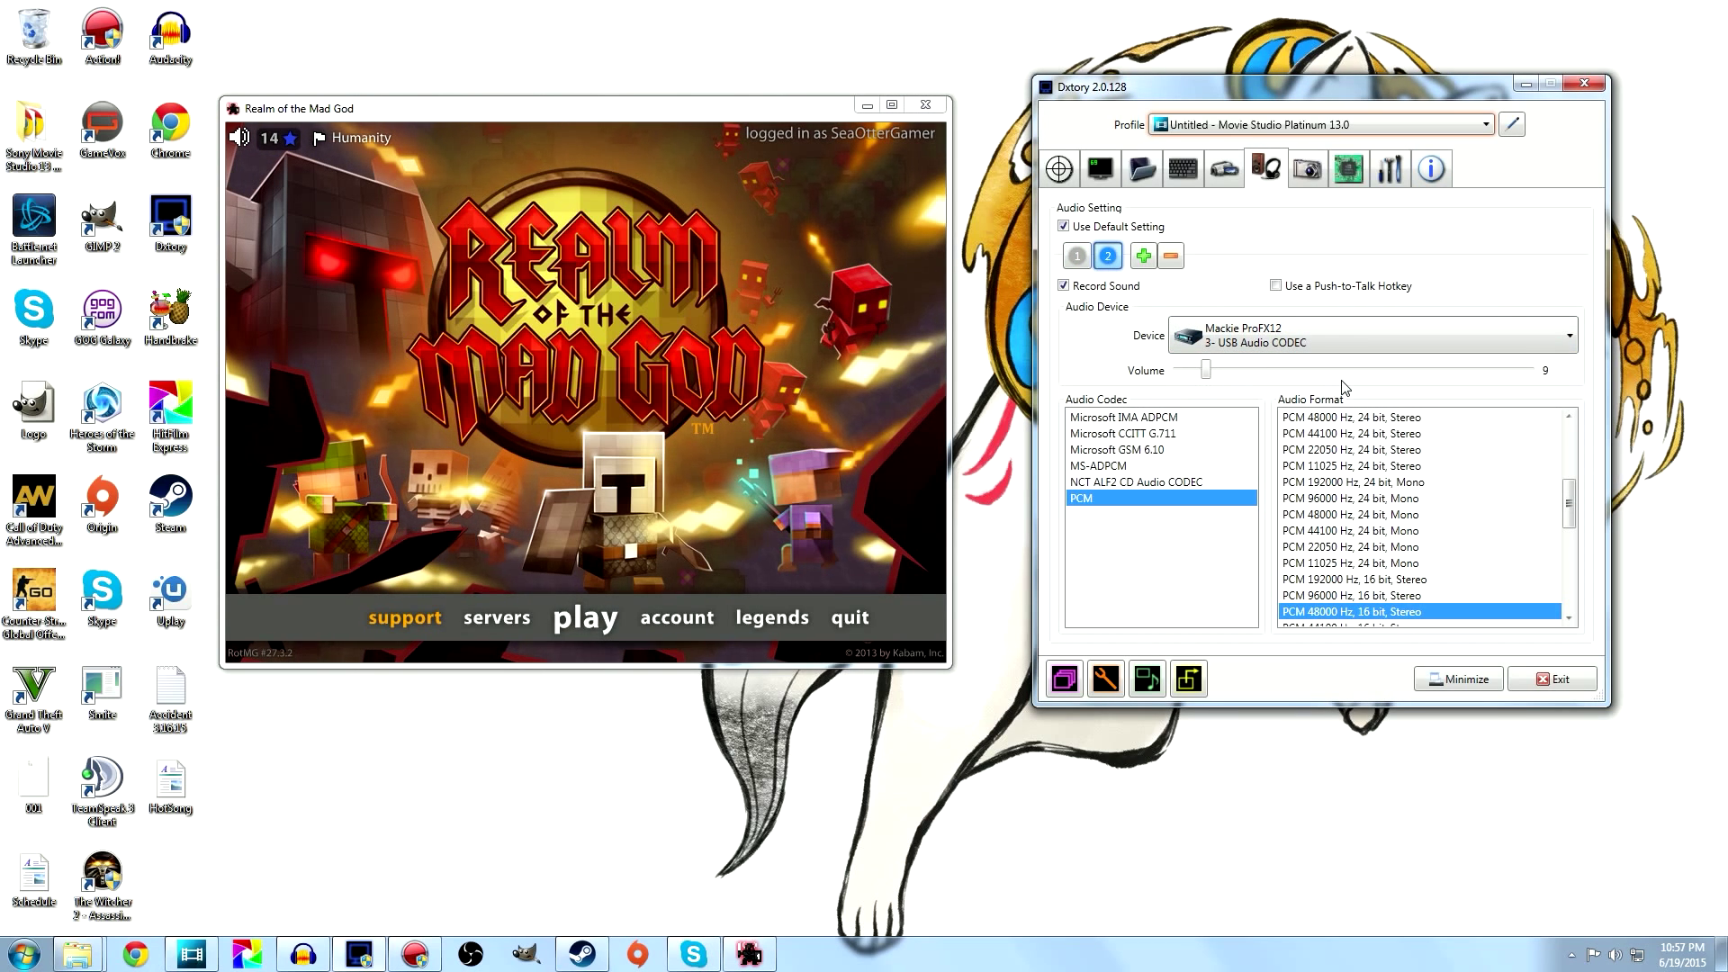
click(1076, 256)
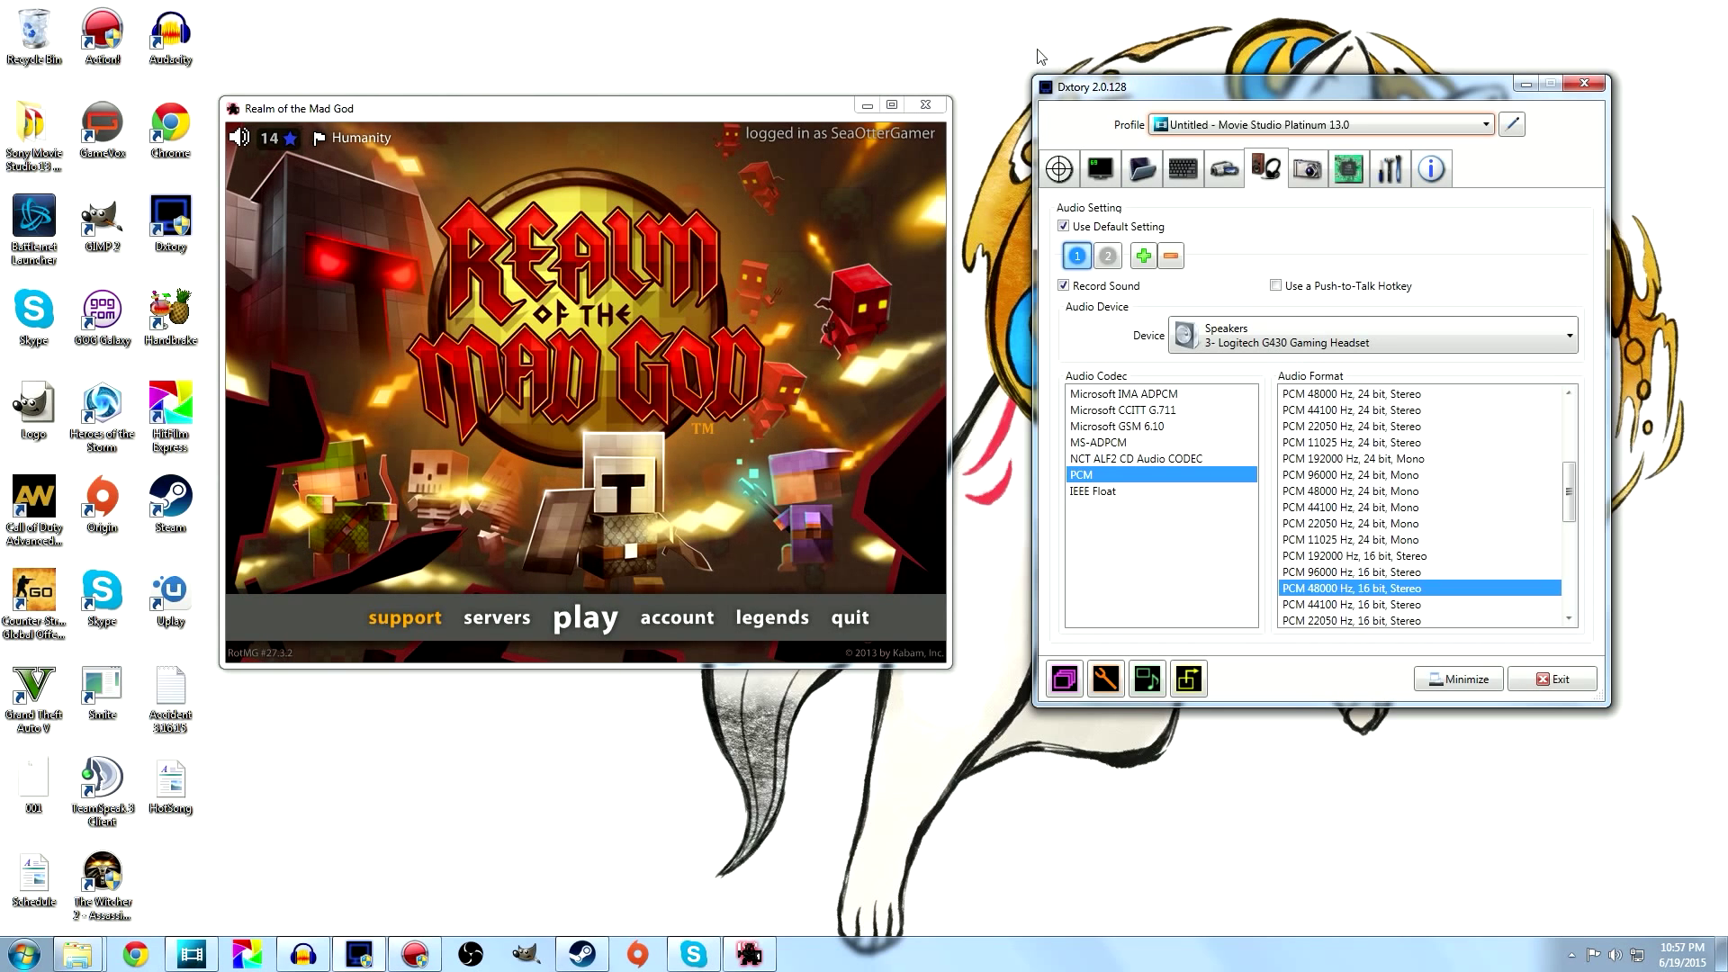
Step: Close the game window and bring the DxTory recordings folder to the front
click(927, 105)
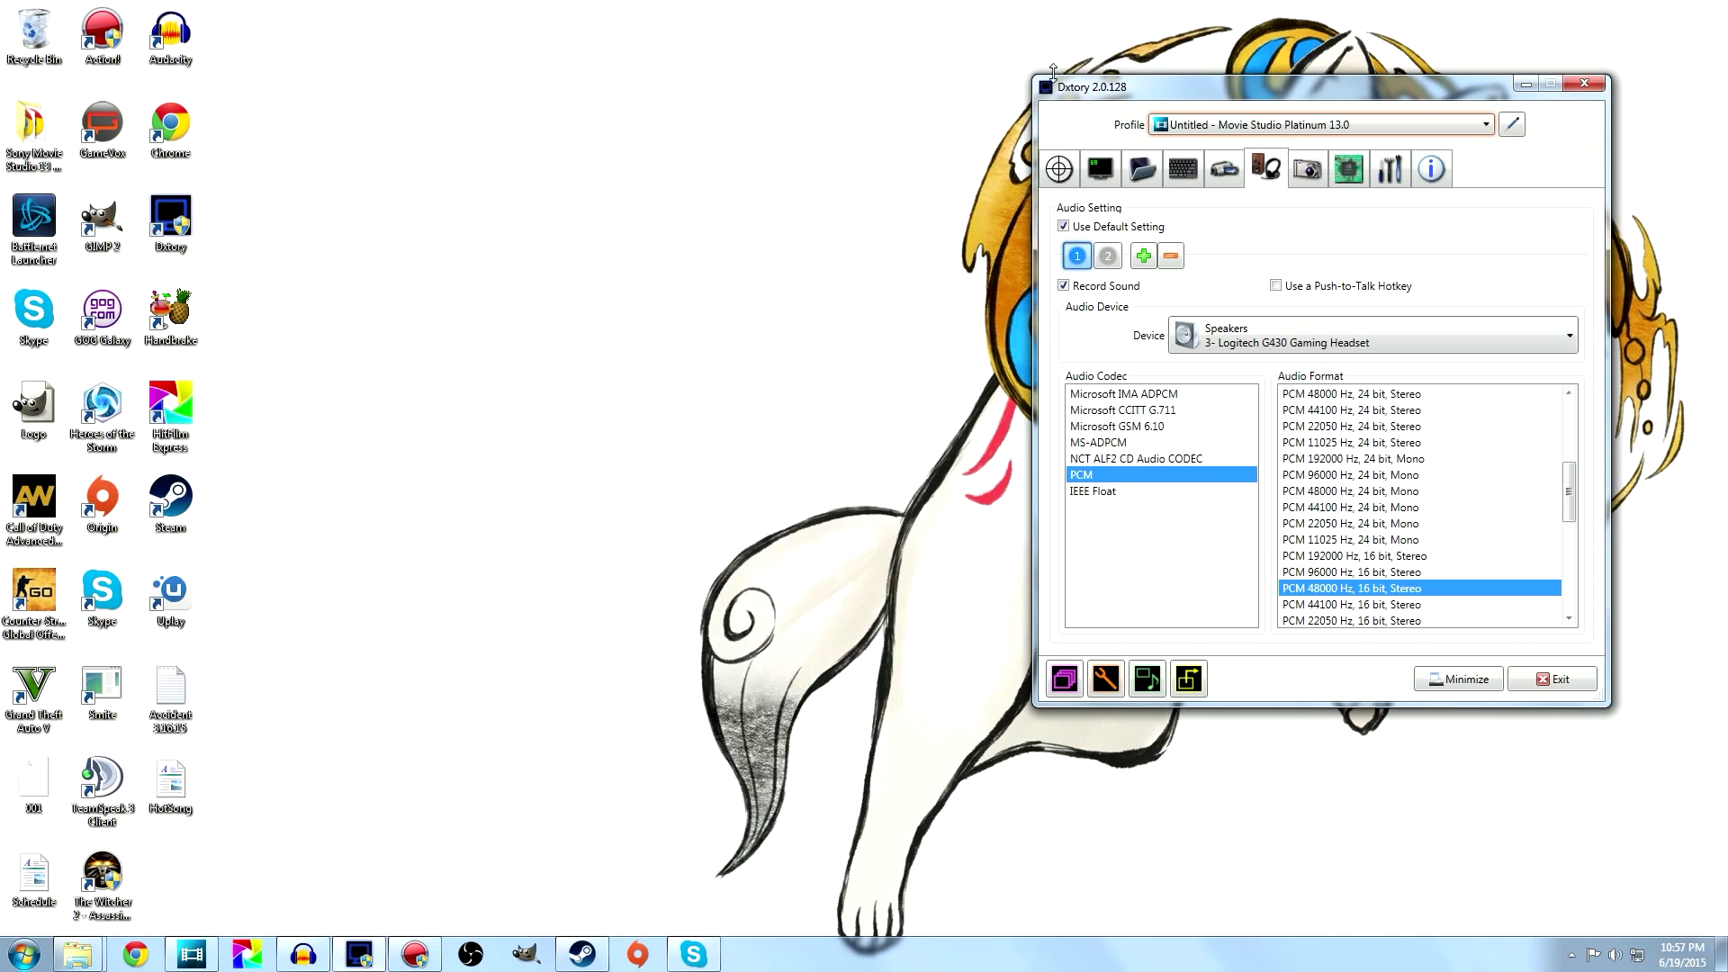
click(90, 950)
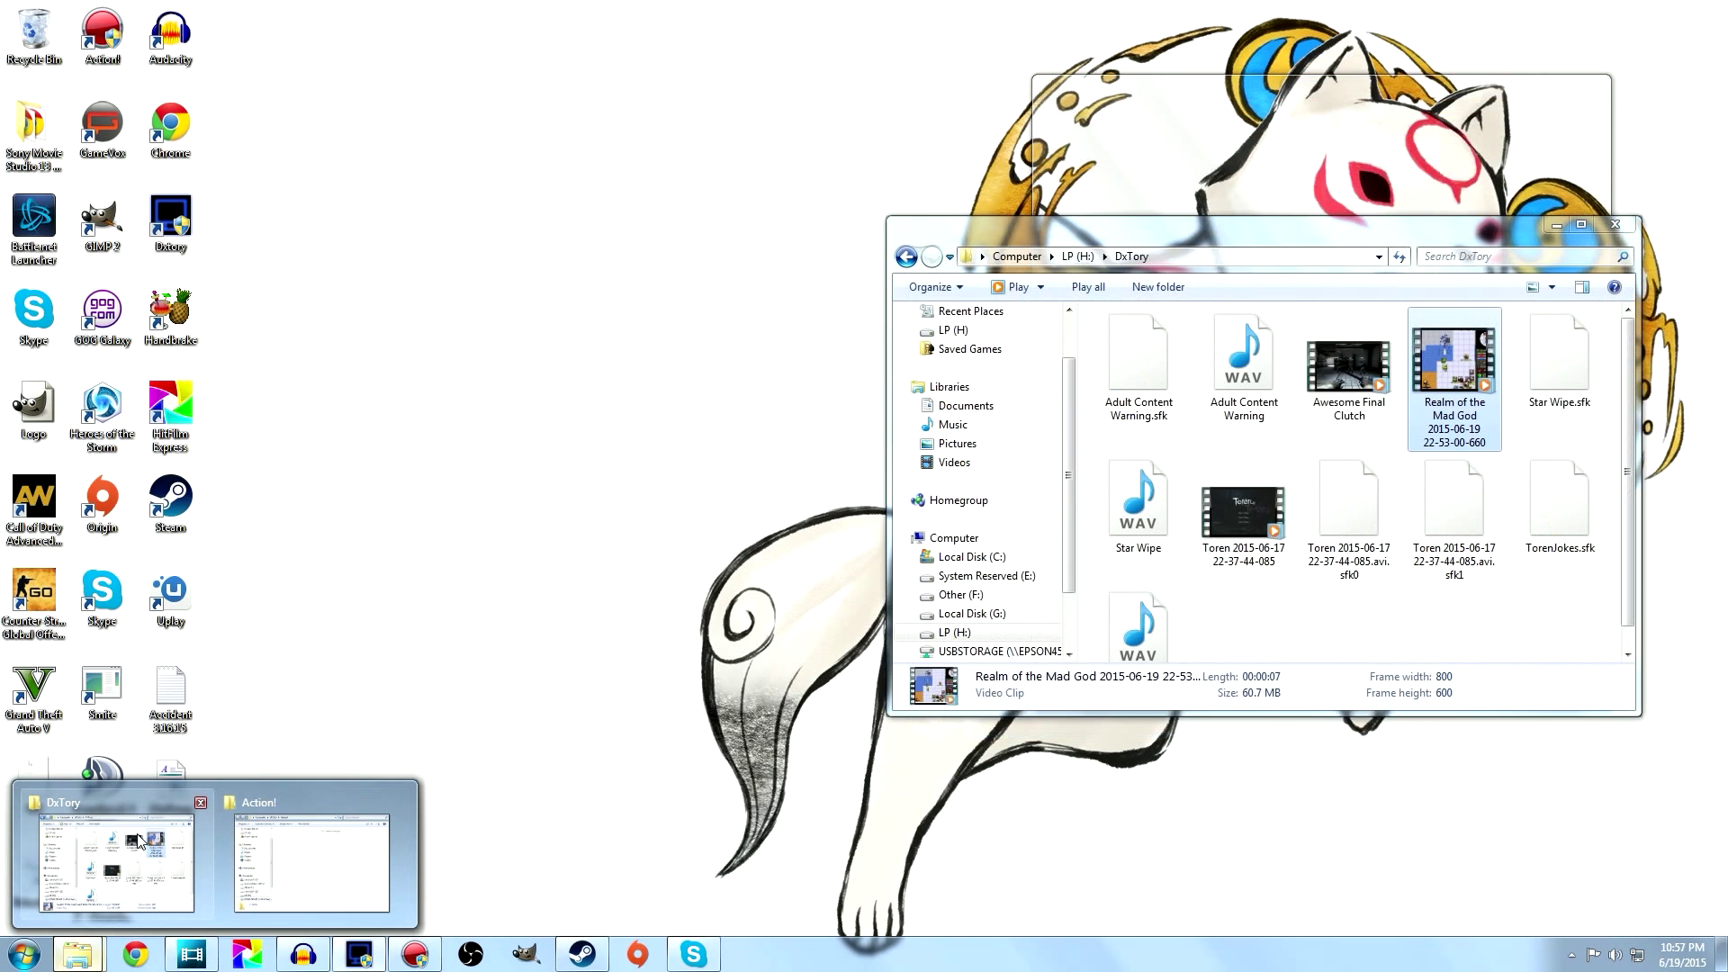
click(117, 860)
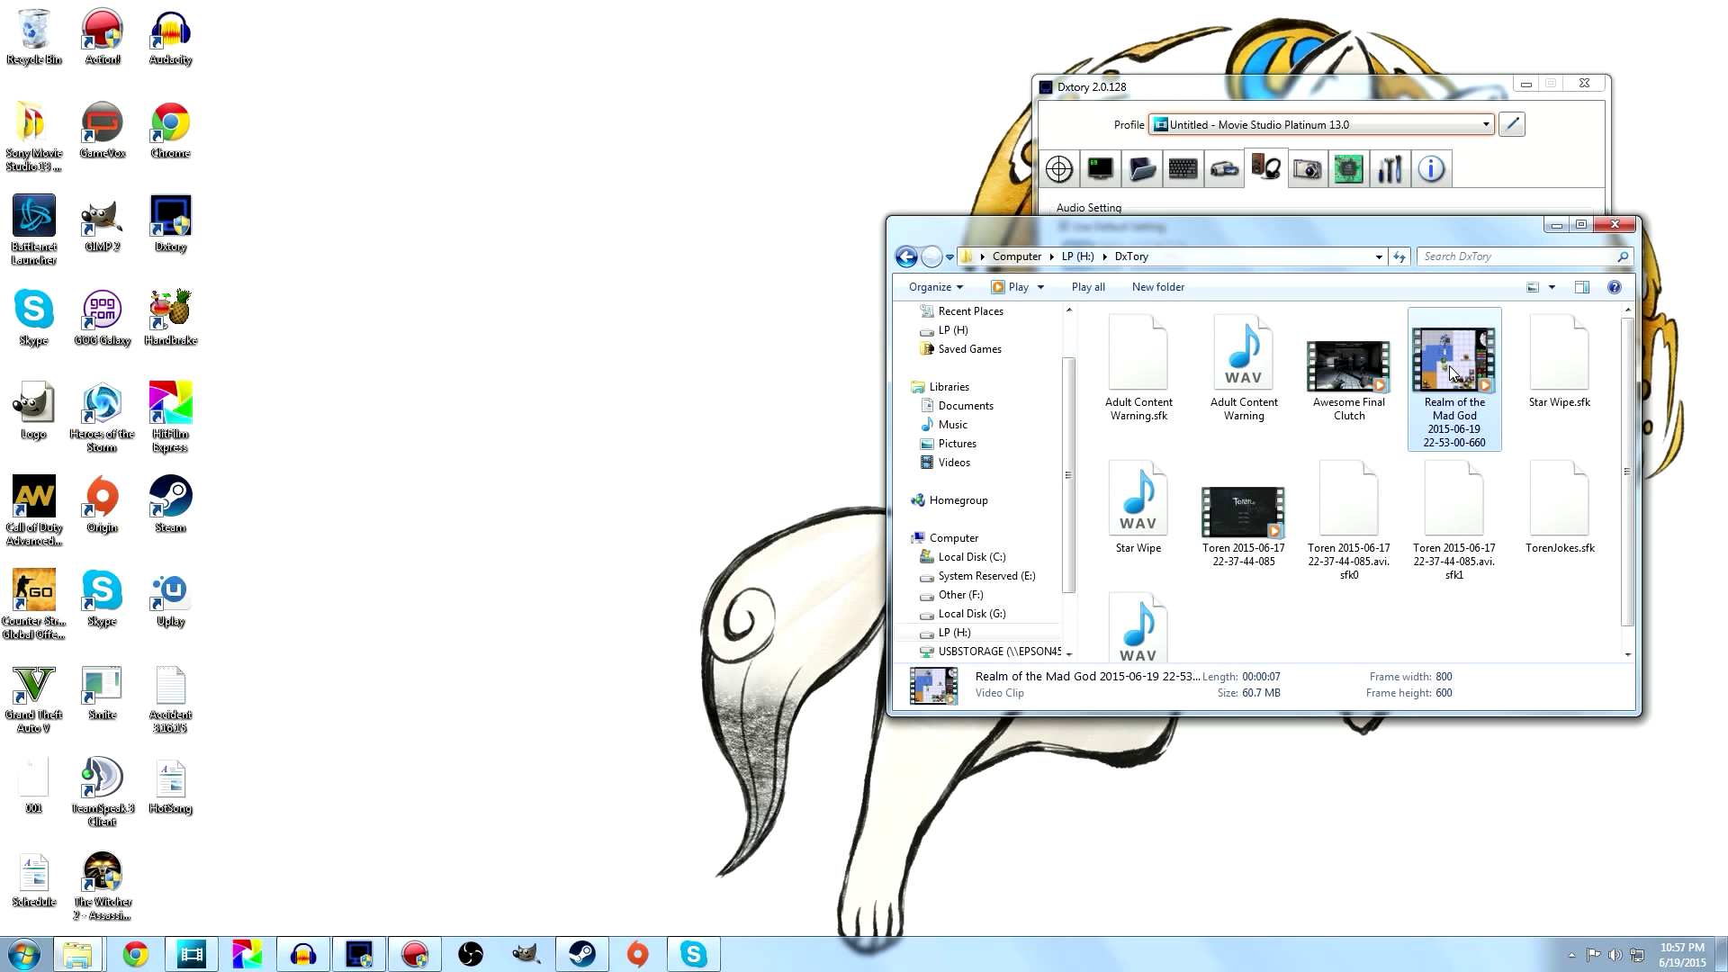
Step: Rename the new recording by replacing its date part with TEST, making 'Realm of the Mad God TEST'
click(1445, 436)
click(1497, 429)
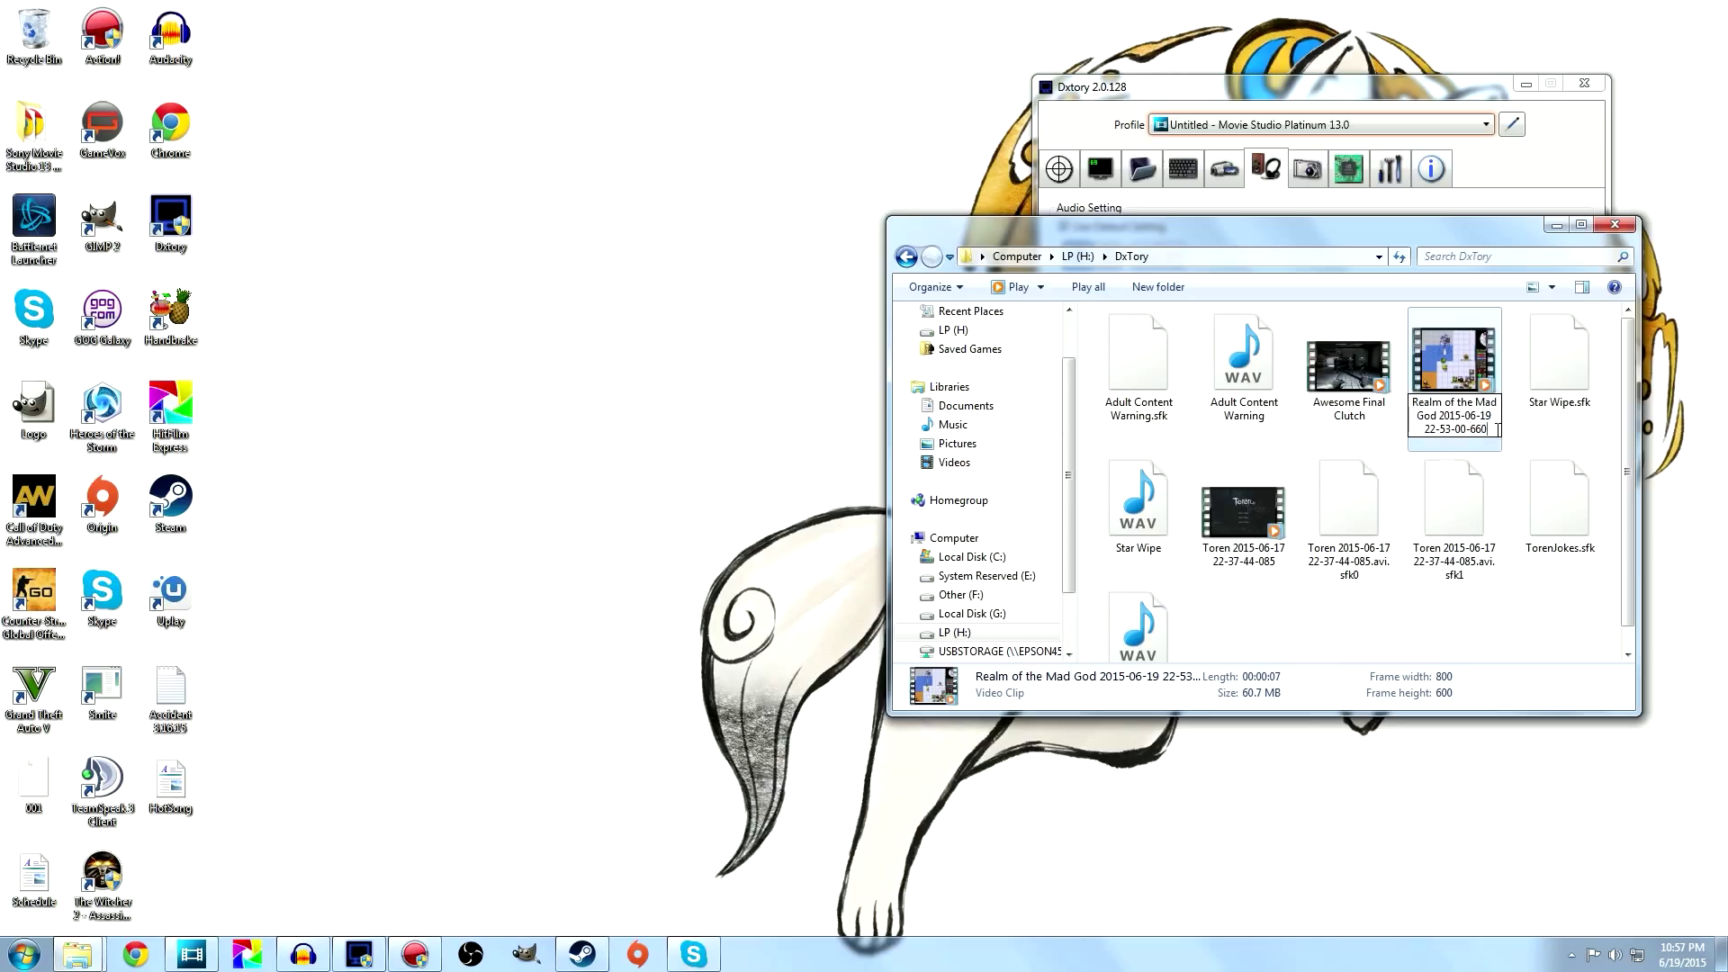
drag(1448, 430, 1436, 415)
text(T)
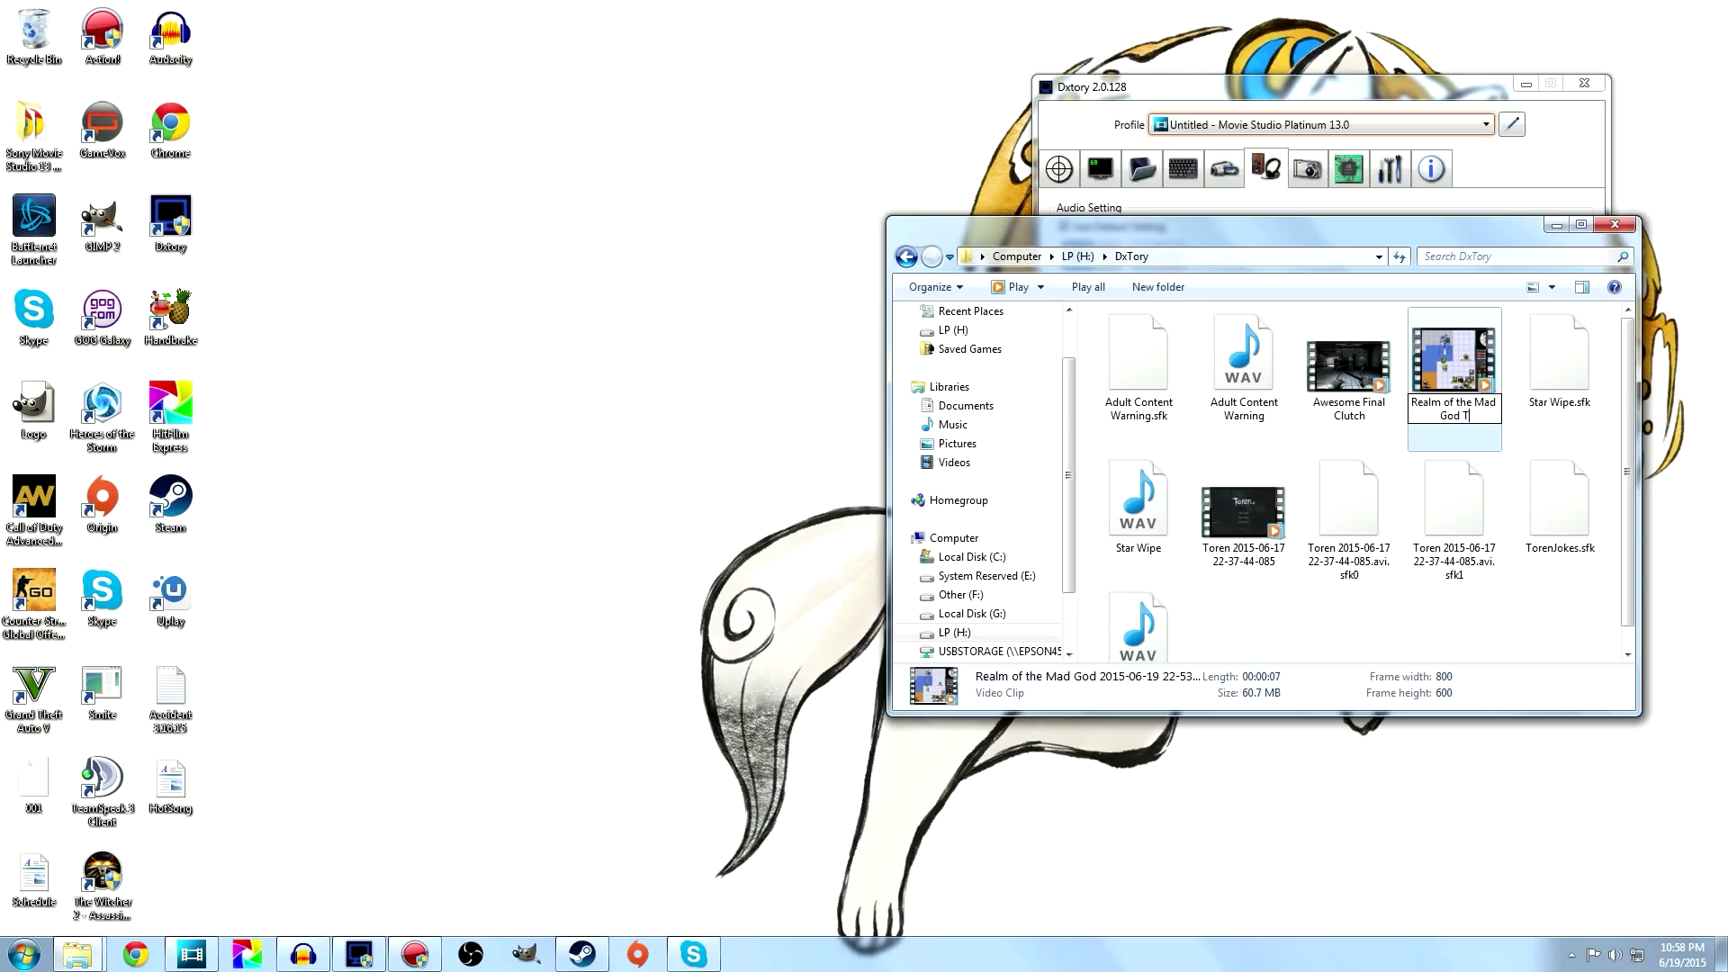
text(EST)
key(Return)
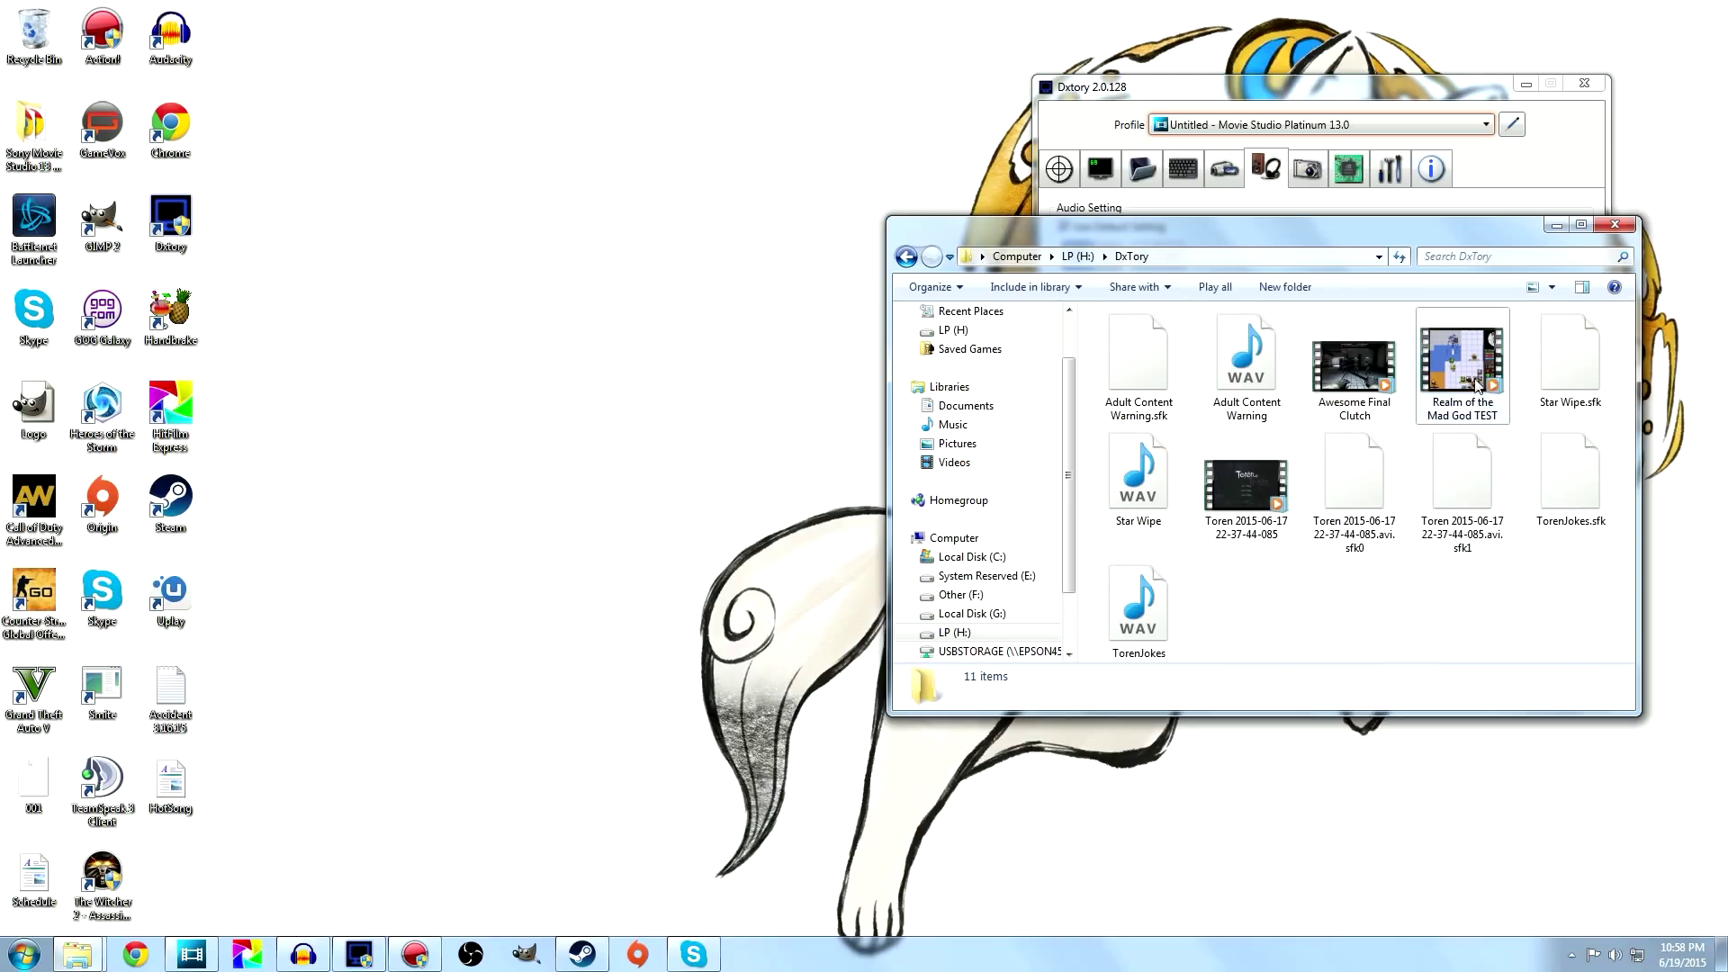
Step: Extract the TEST video's audio into st0 and st1 WAV files and listen to both
right_click(1456, 359)
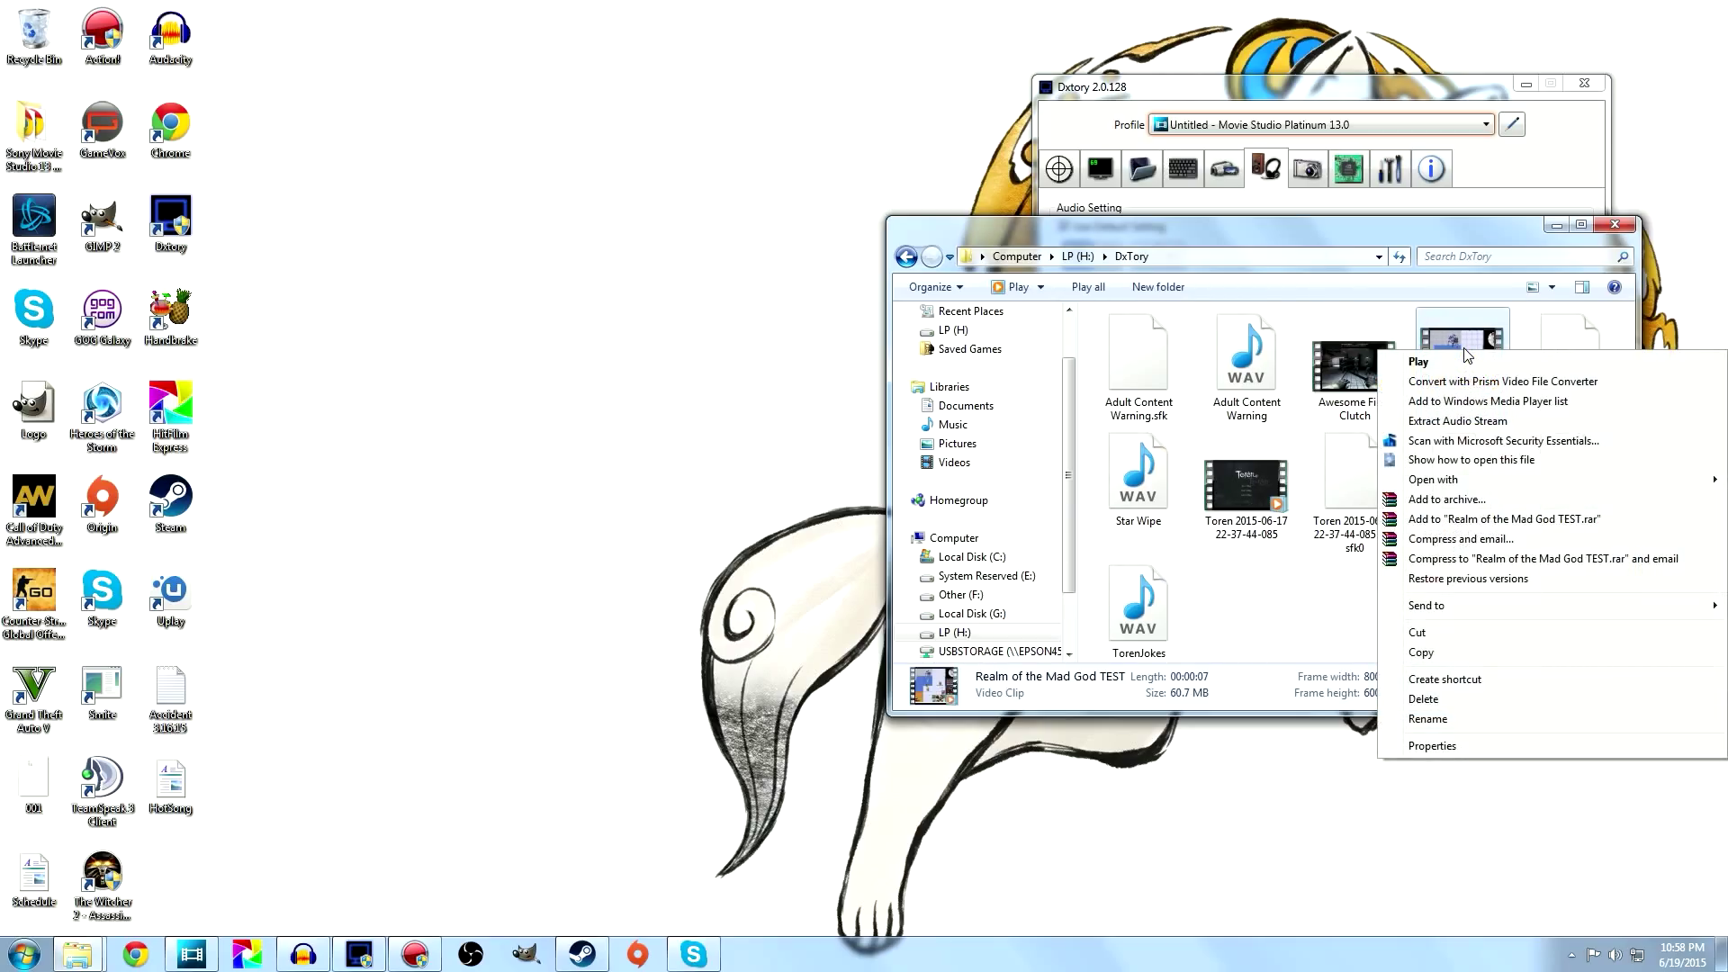
click(1447, 421)
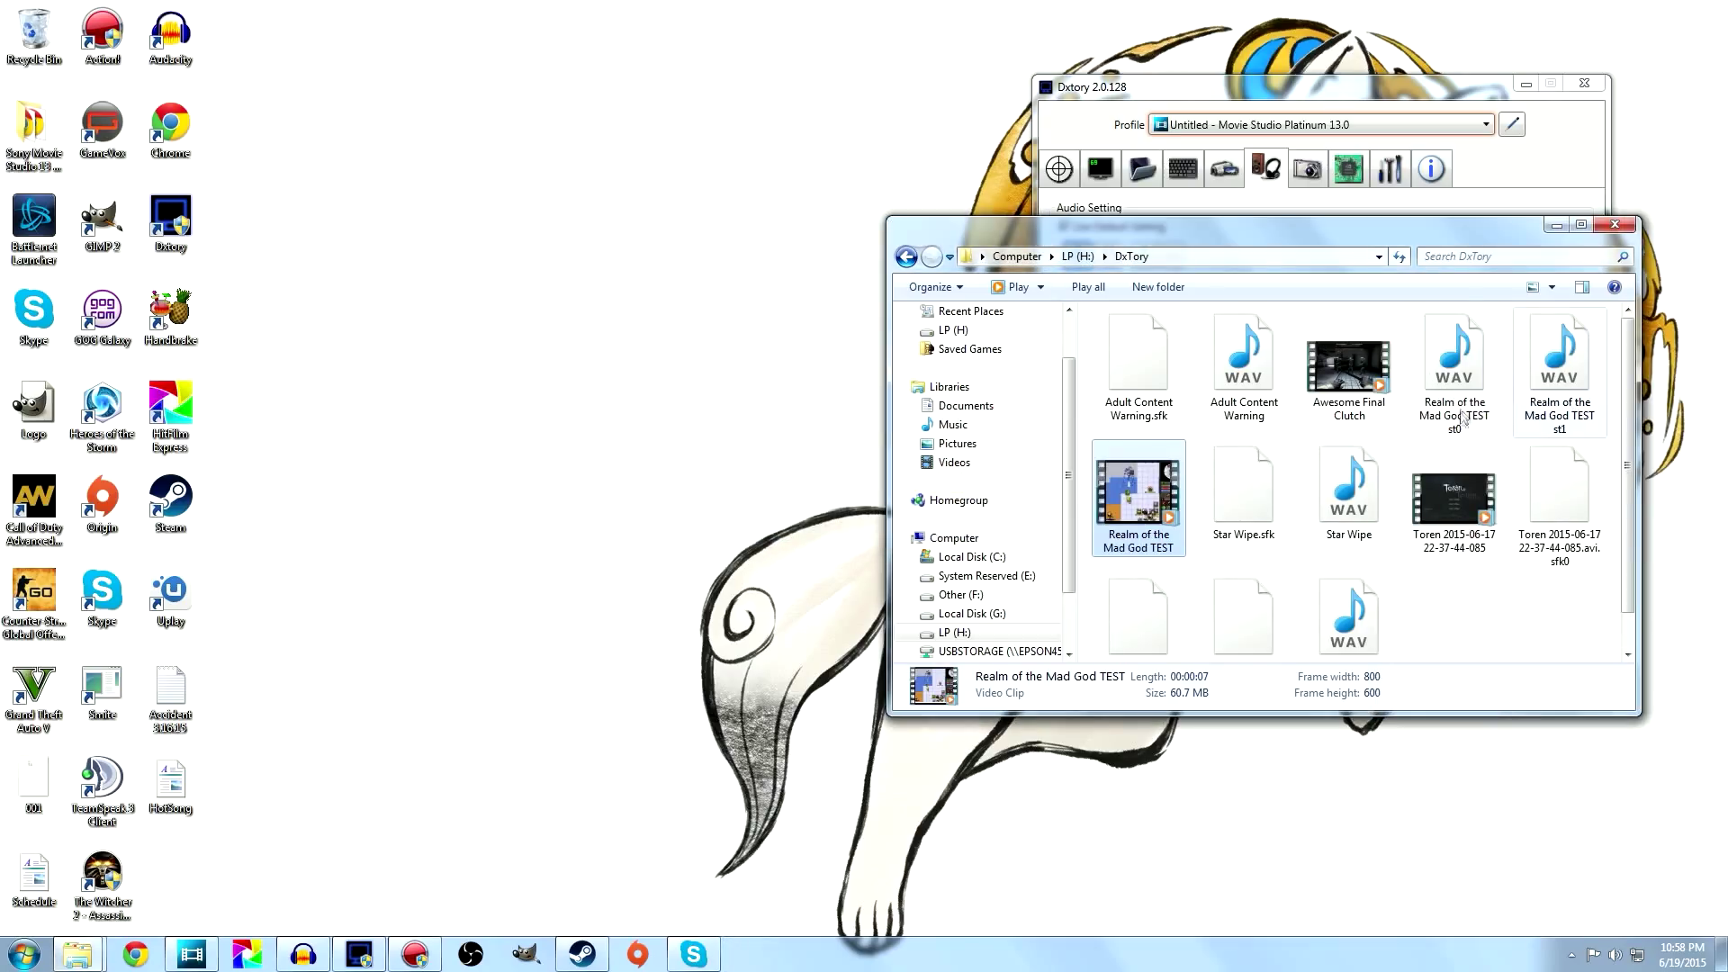
double_click(1481, 360)
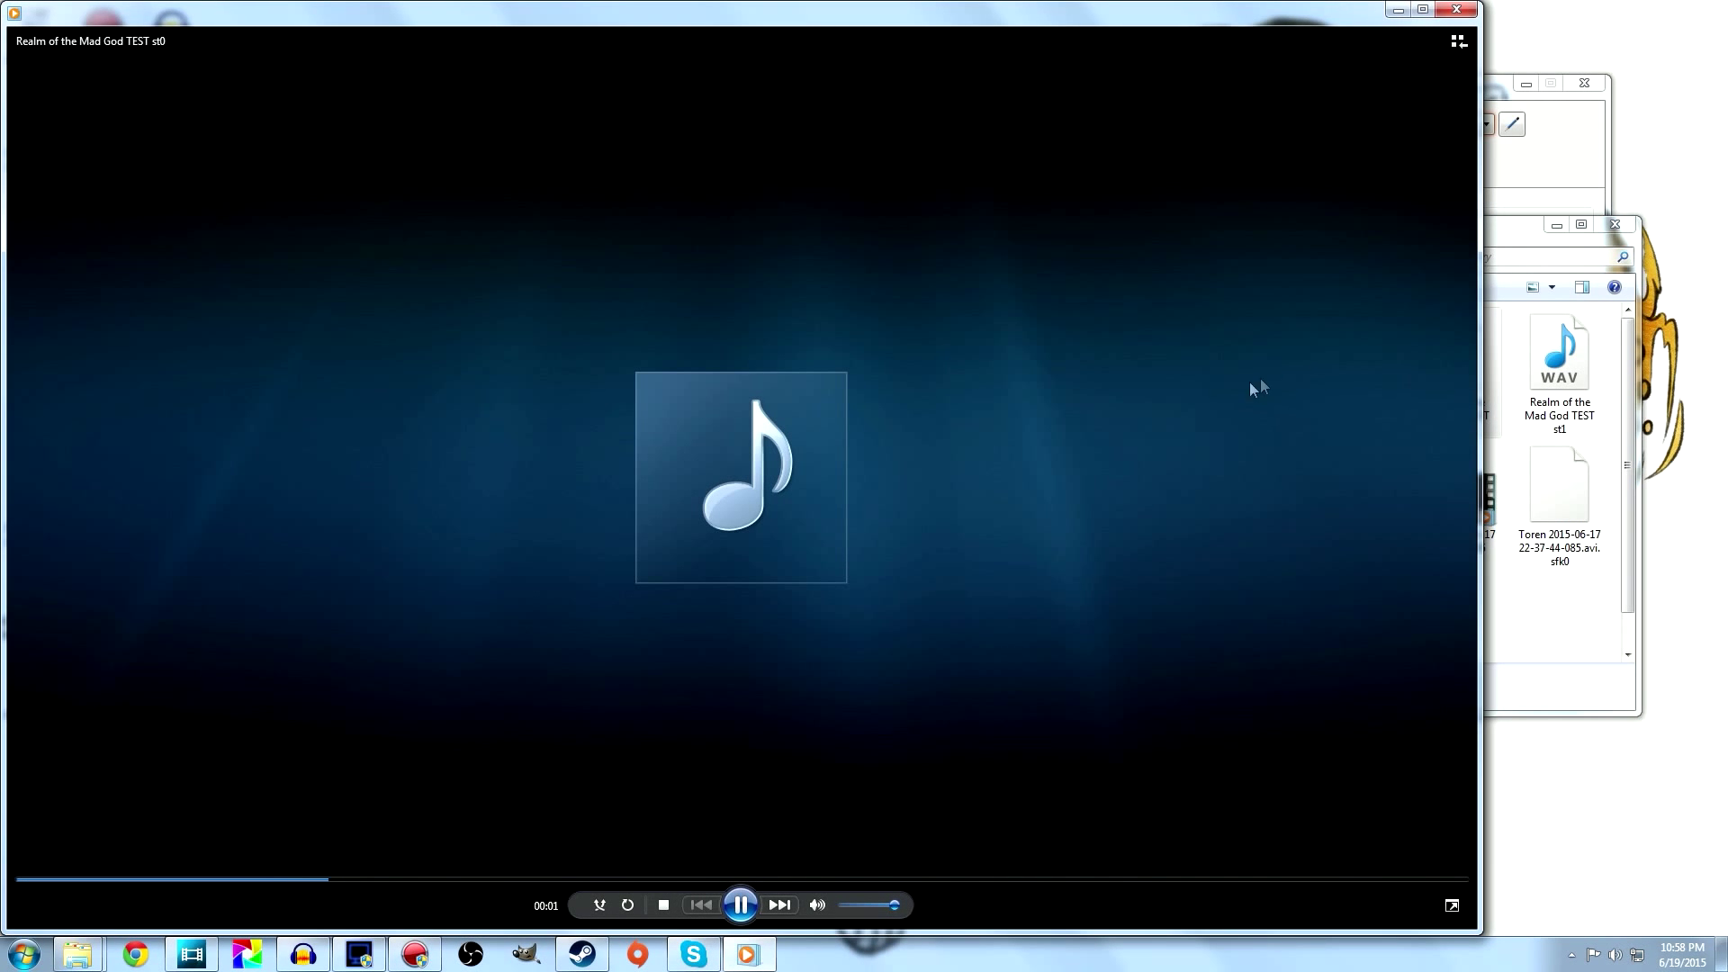
click(1457, 9)
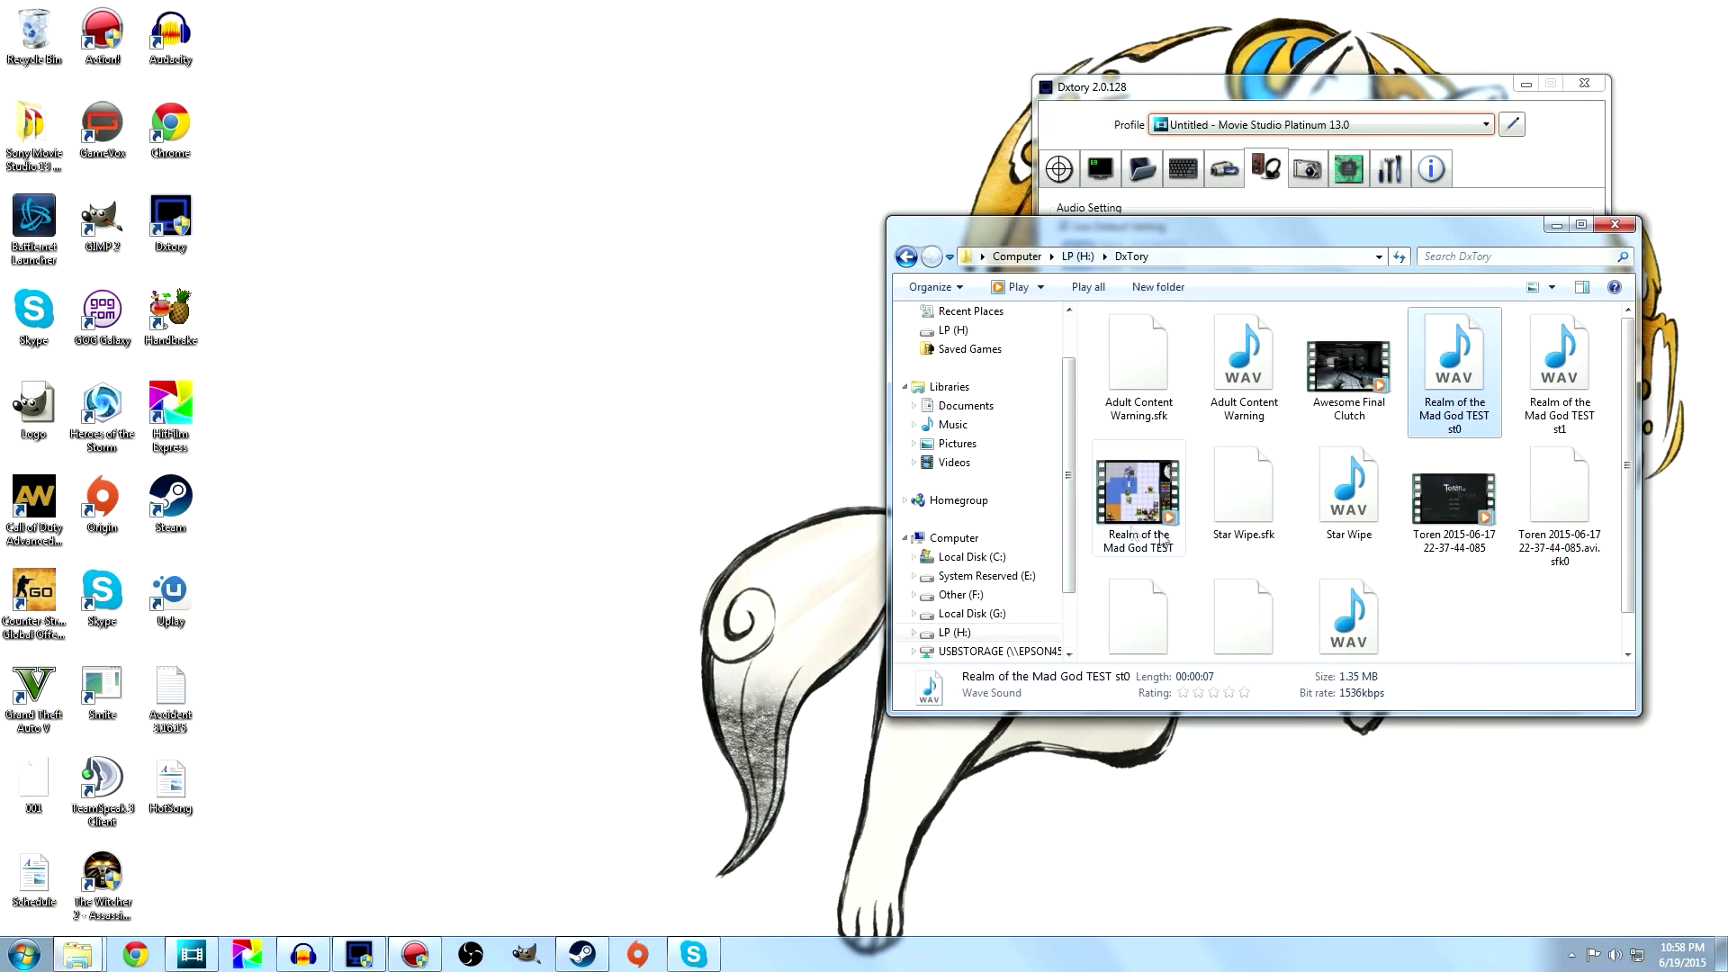
double_click(1570, 371)
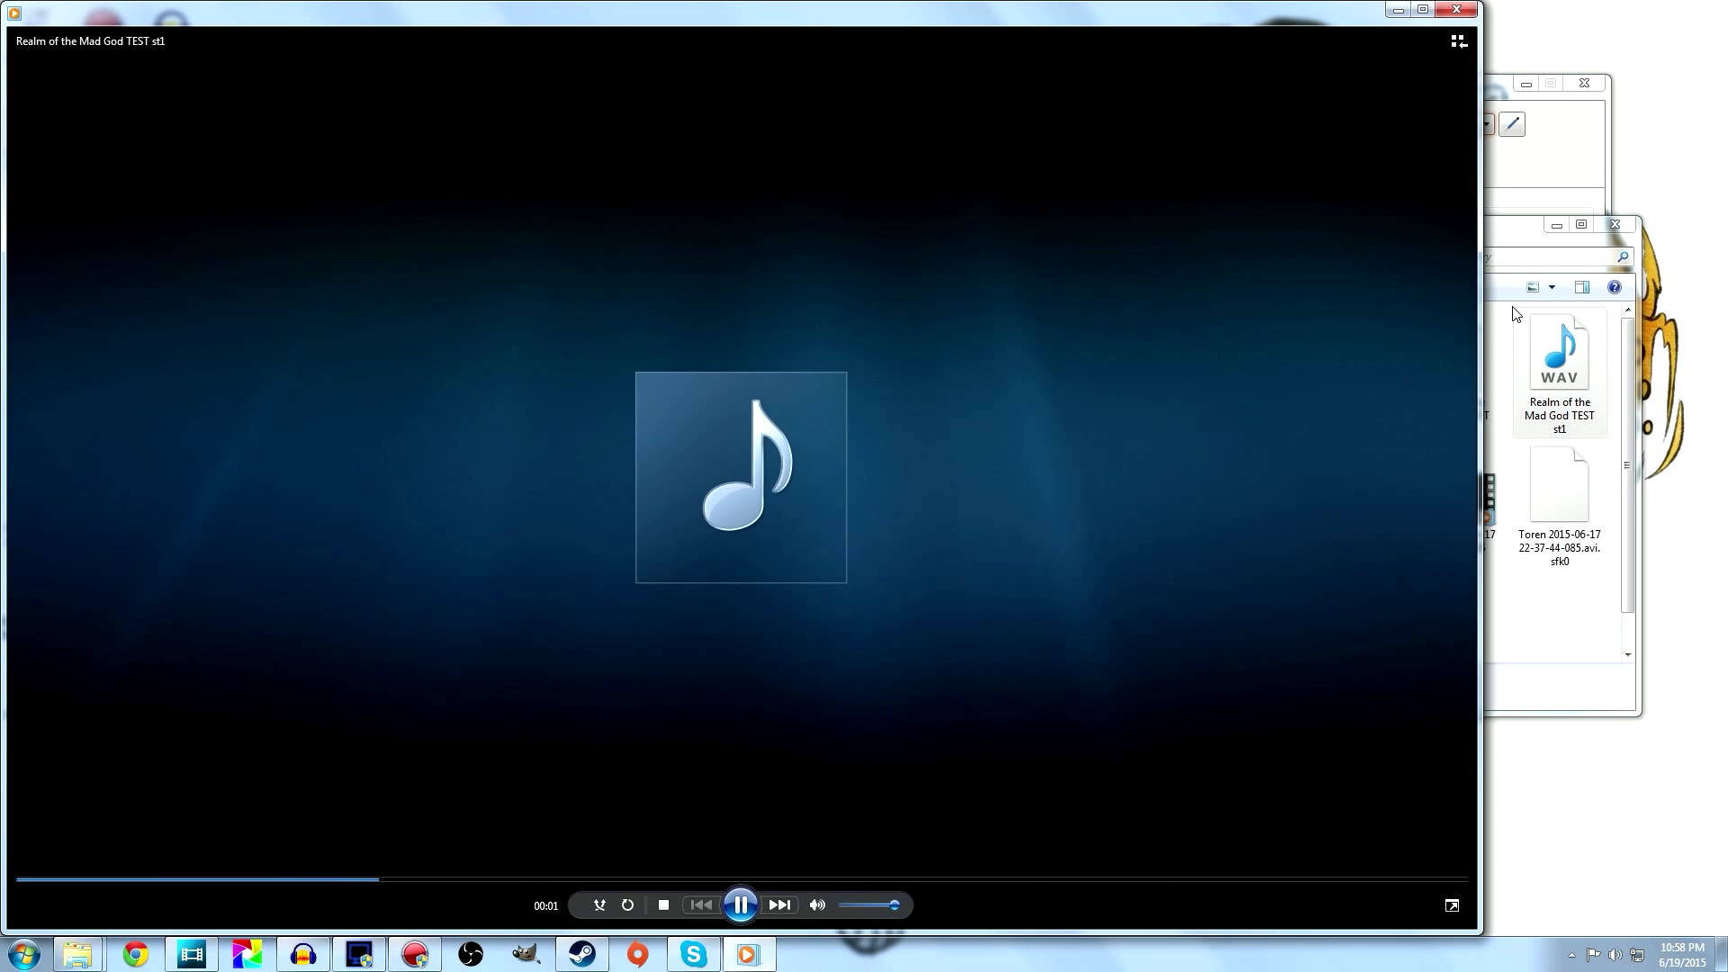
click(1457, 9)
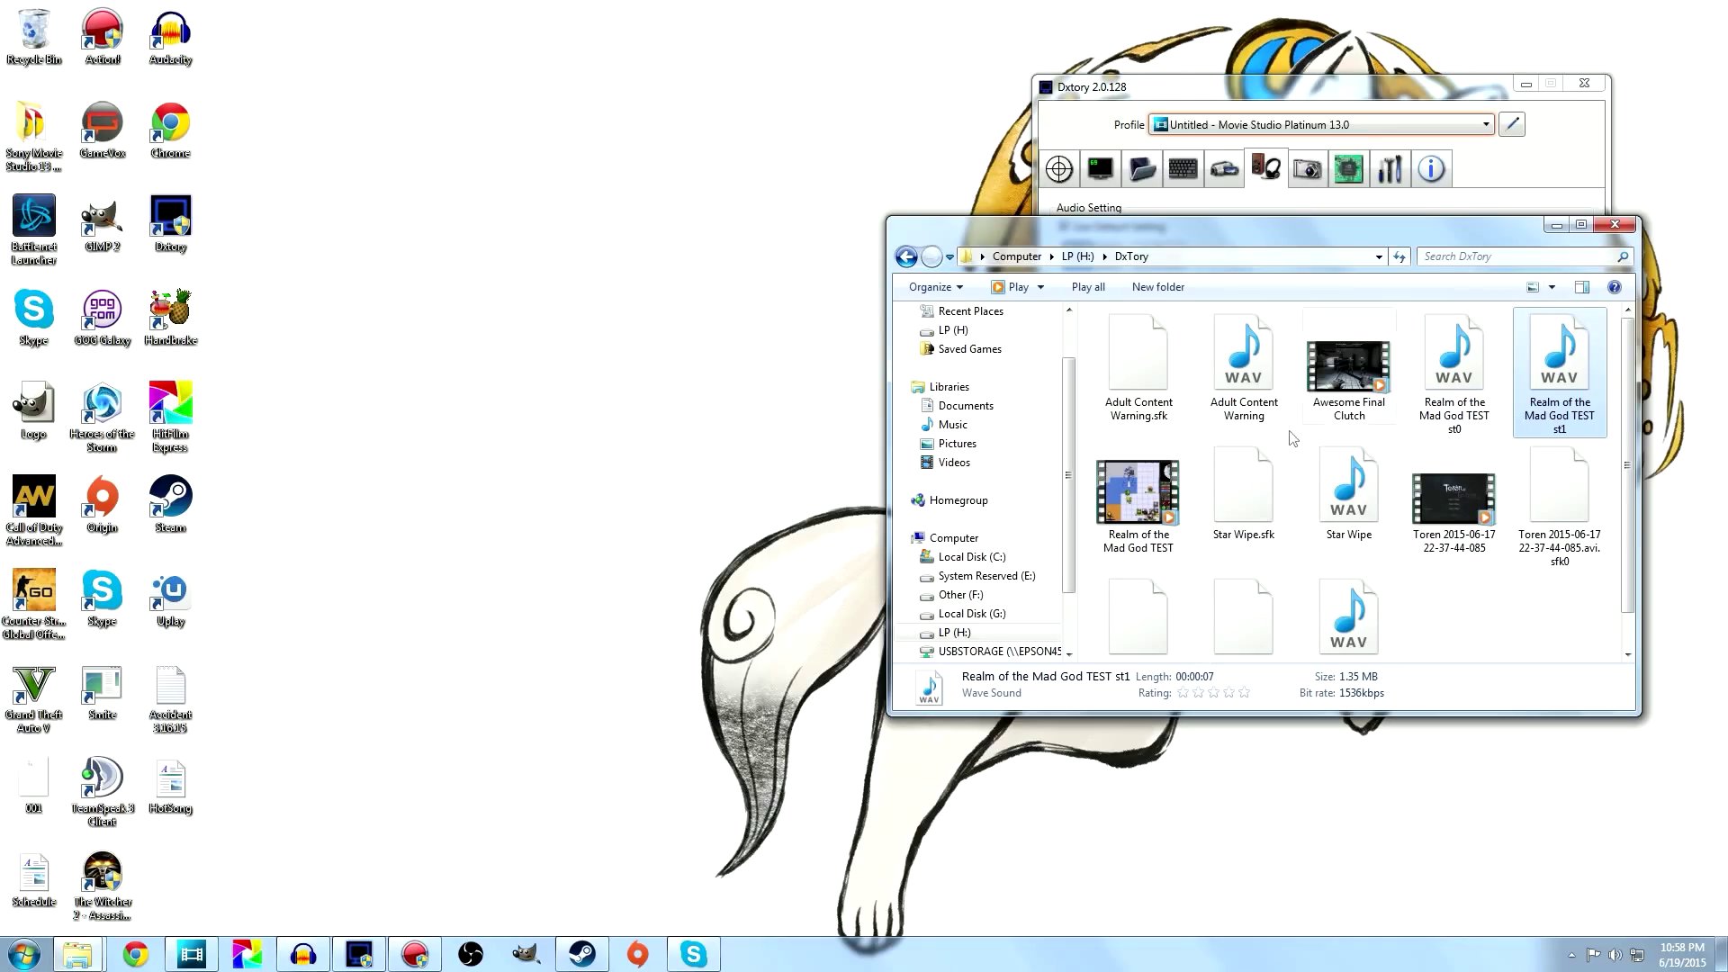
Step: Delete the st0 audio file, keeping only the st1 track
click(1456, 380)
key(Delete)
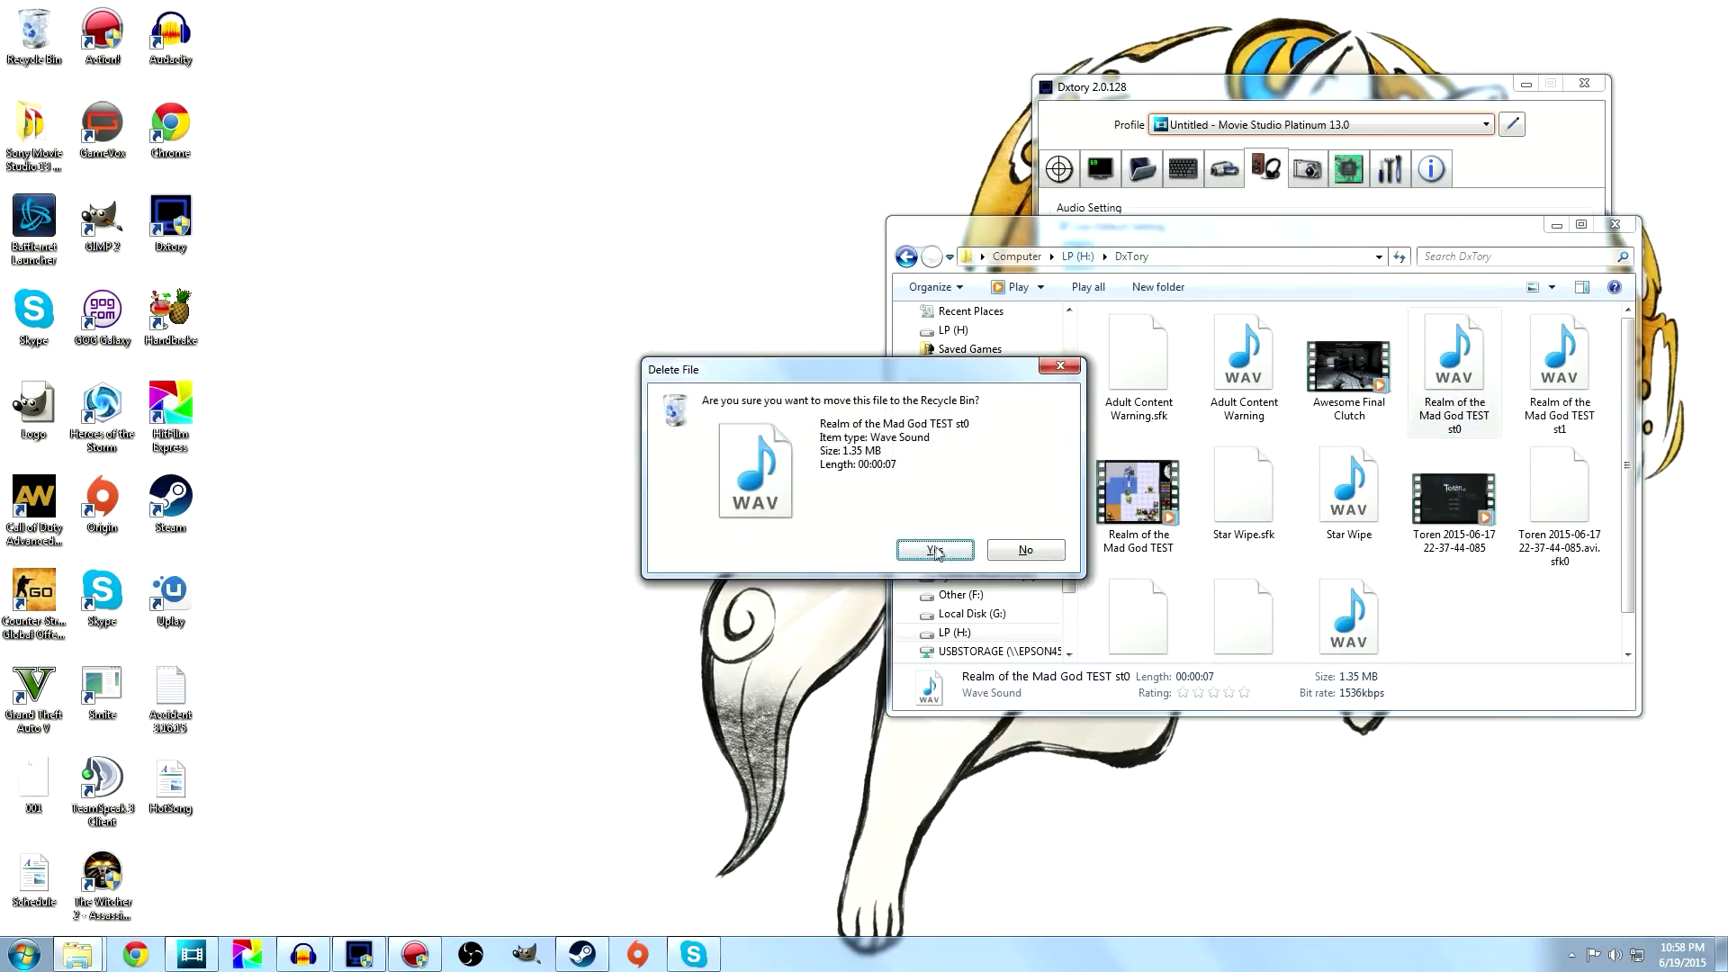
key(Return)
click(303, 955)
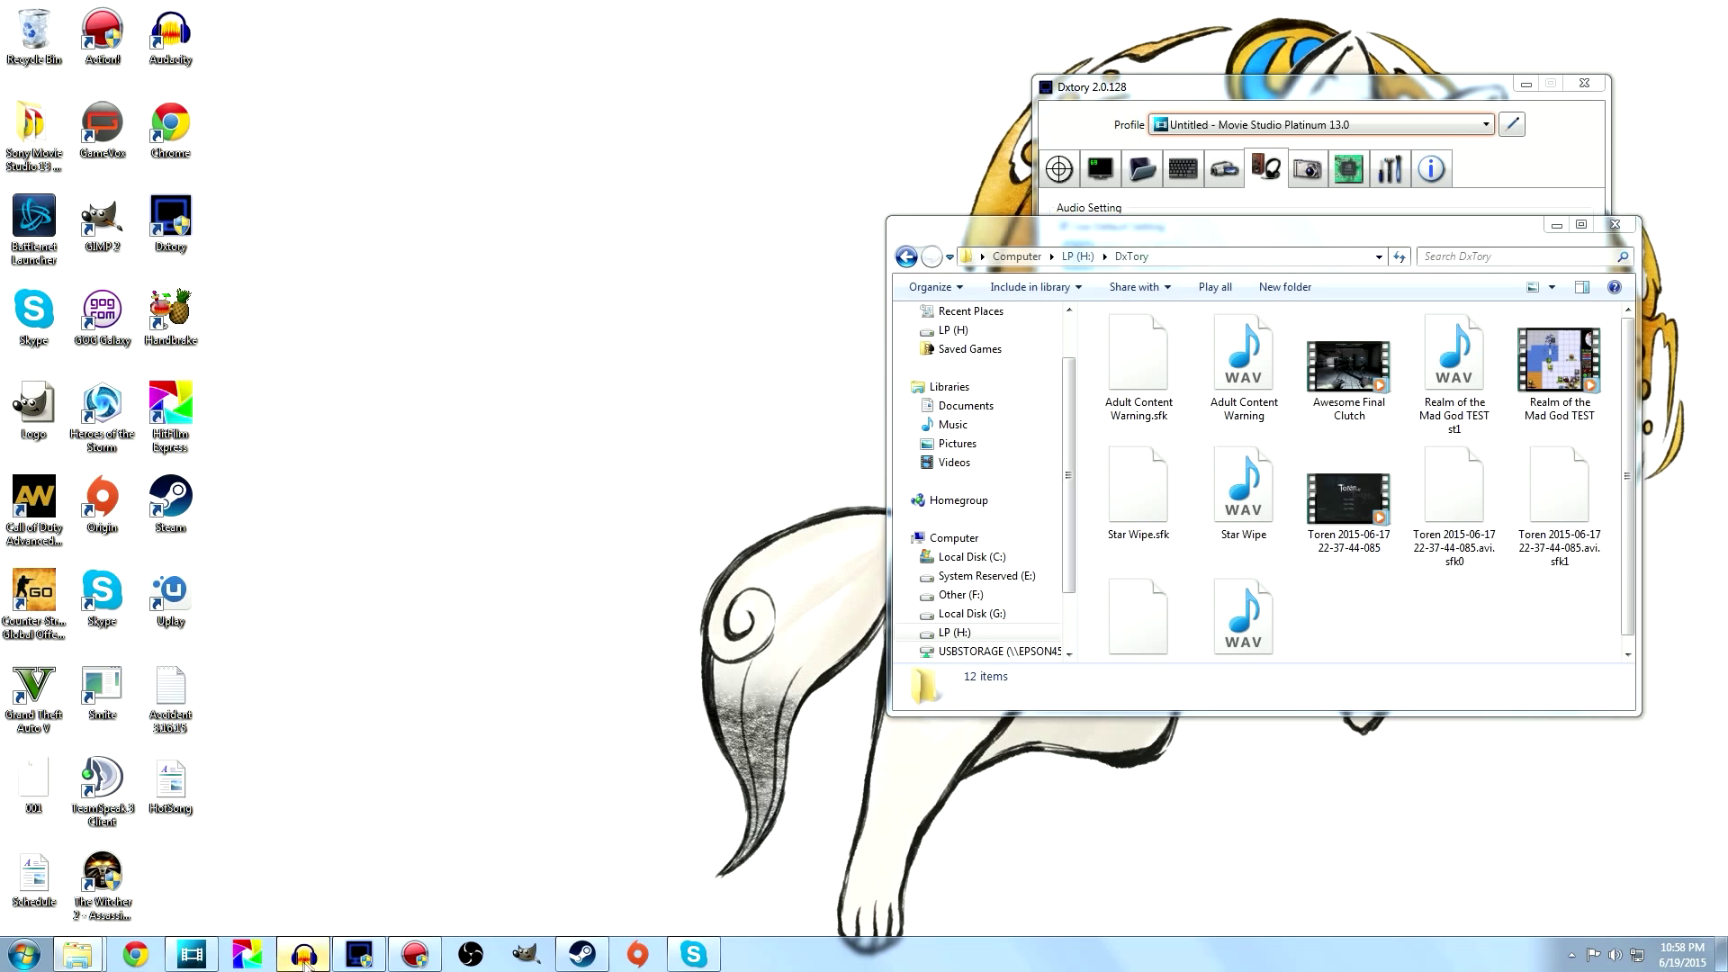
Step: Drag 'Realm of the Mad God TEST st1' WAV from the DxTory folder into Audacity
mouse_move(79, 955)
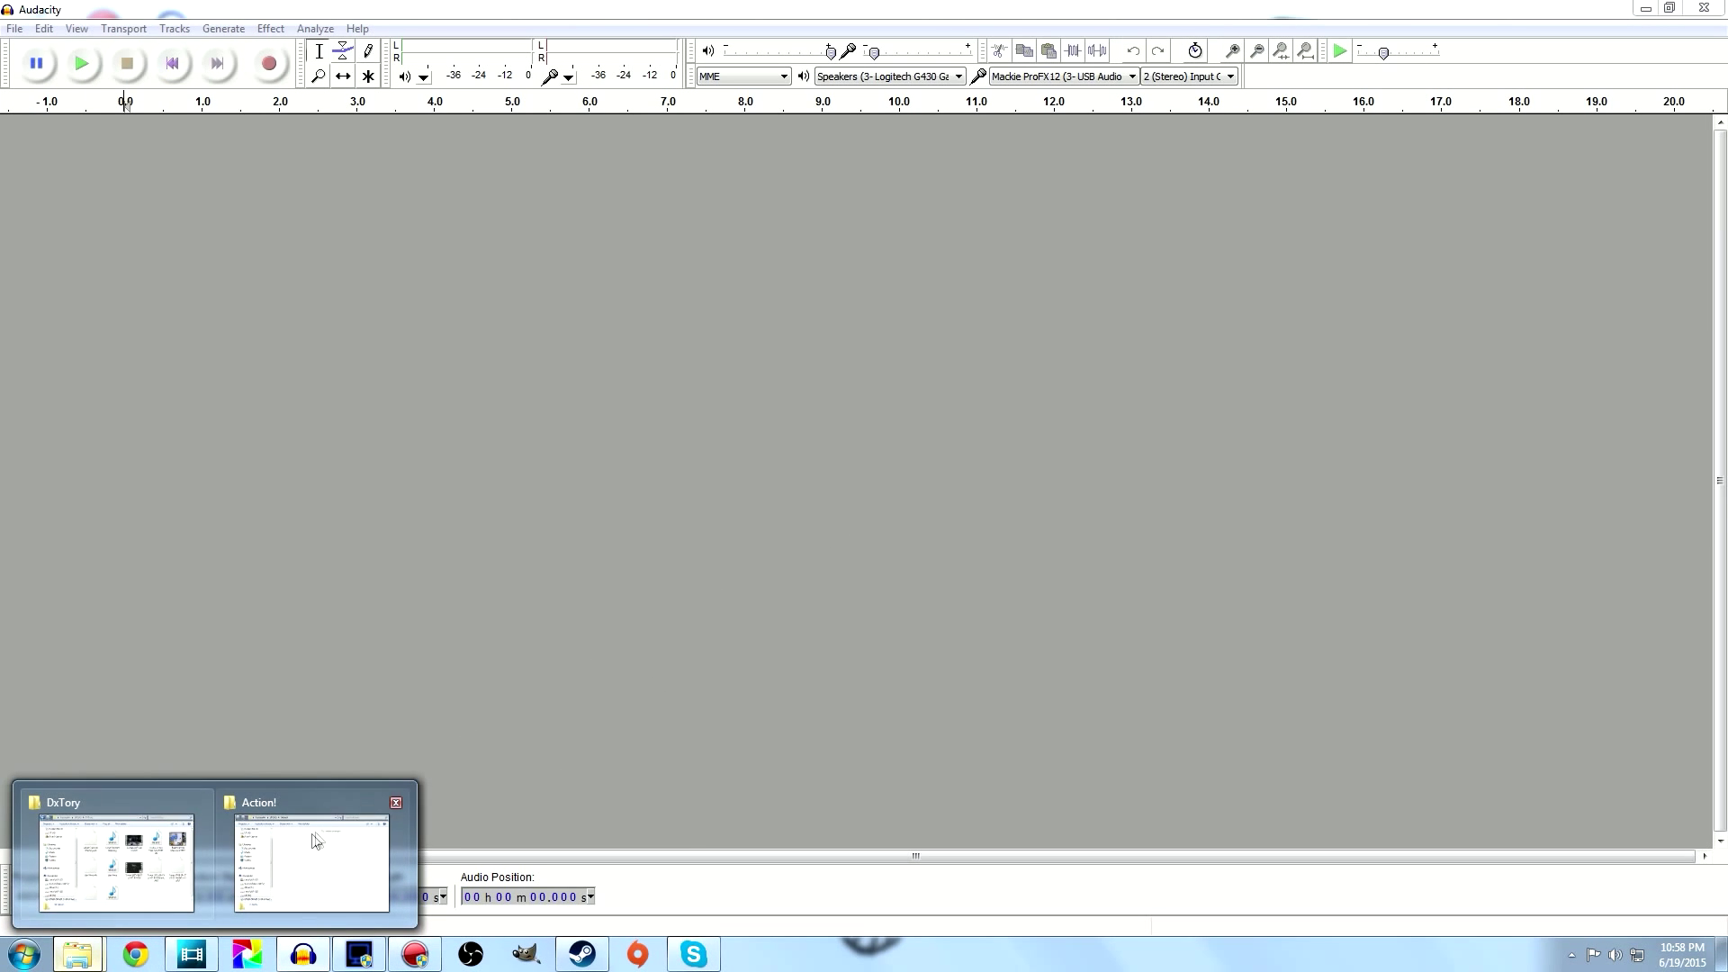
click(149, 855)
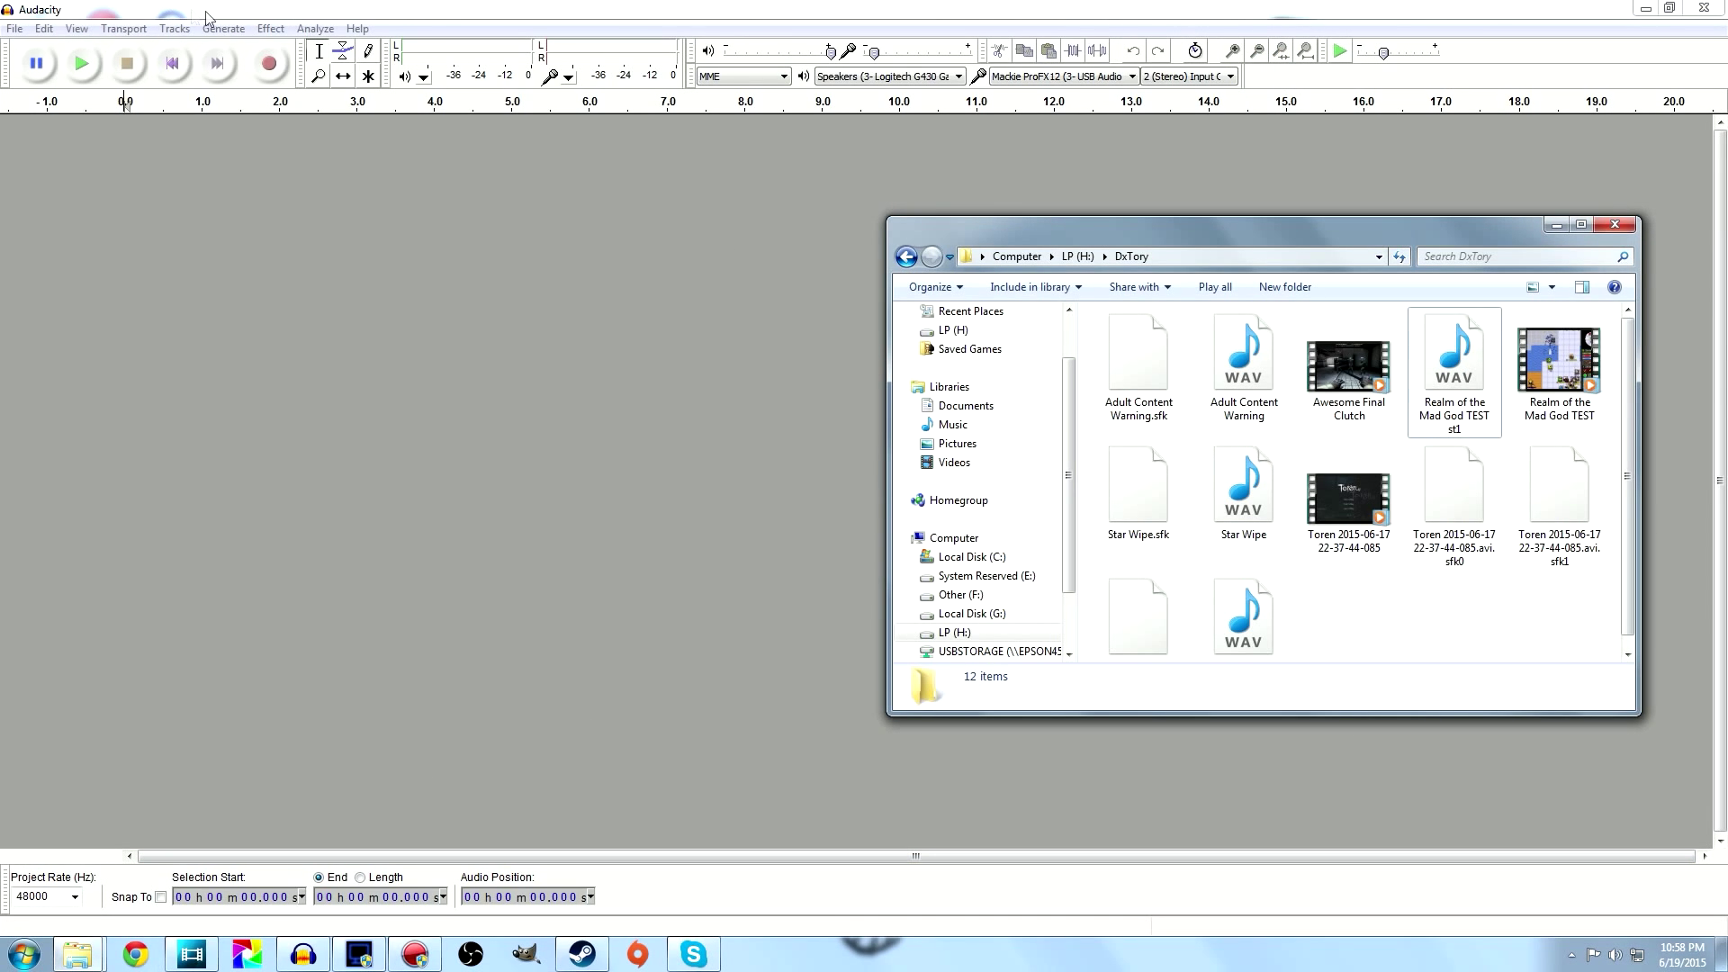
click(1455, 346)
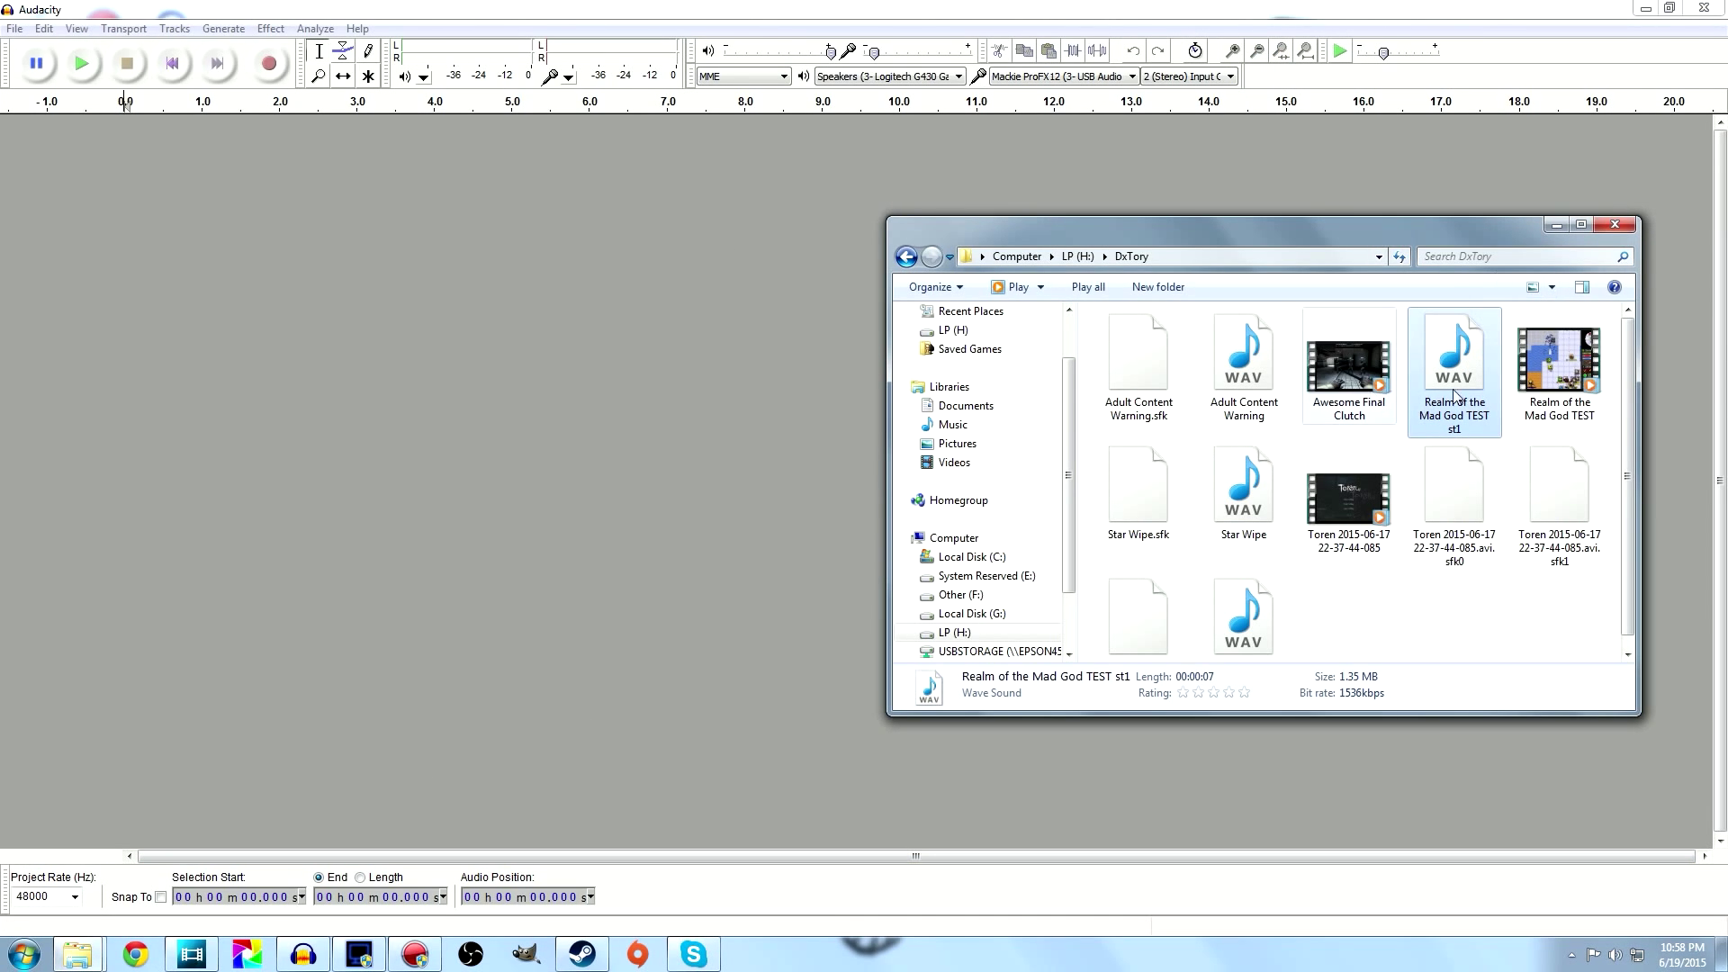
drag(1457, 387, 625, 386)
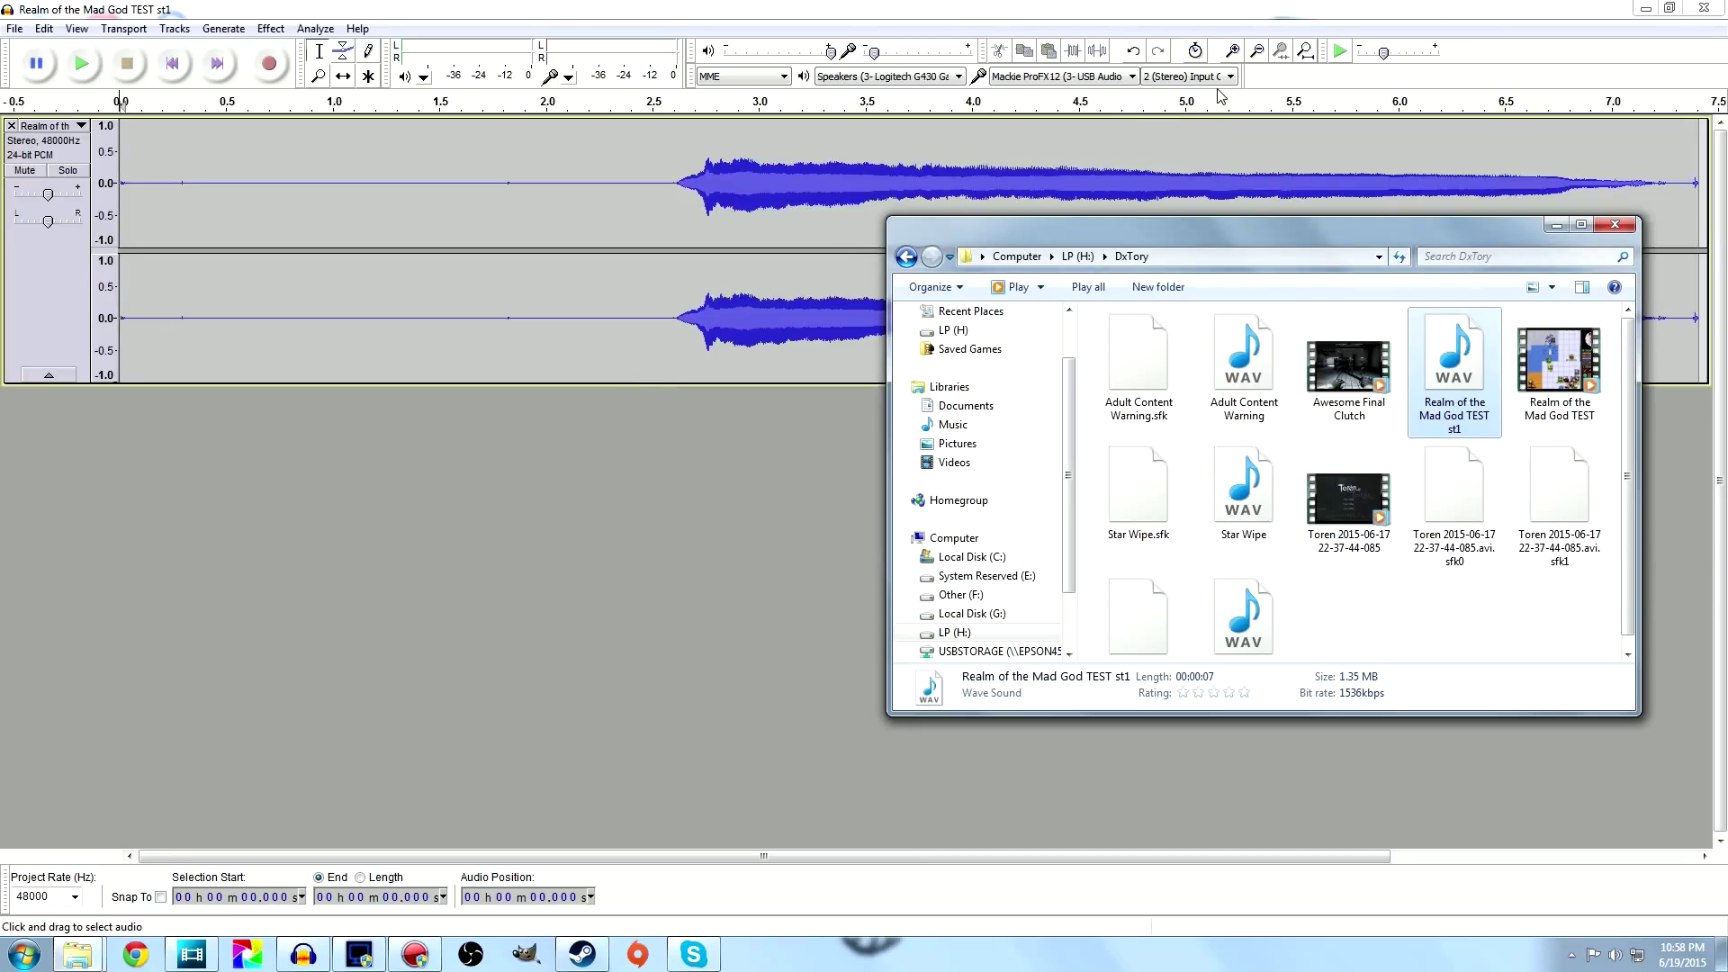
click(1557, 224)
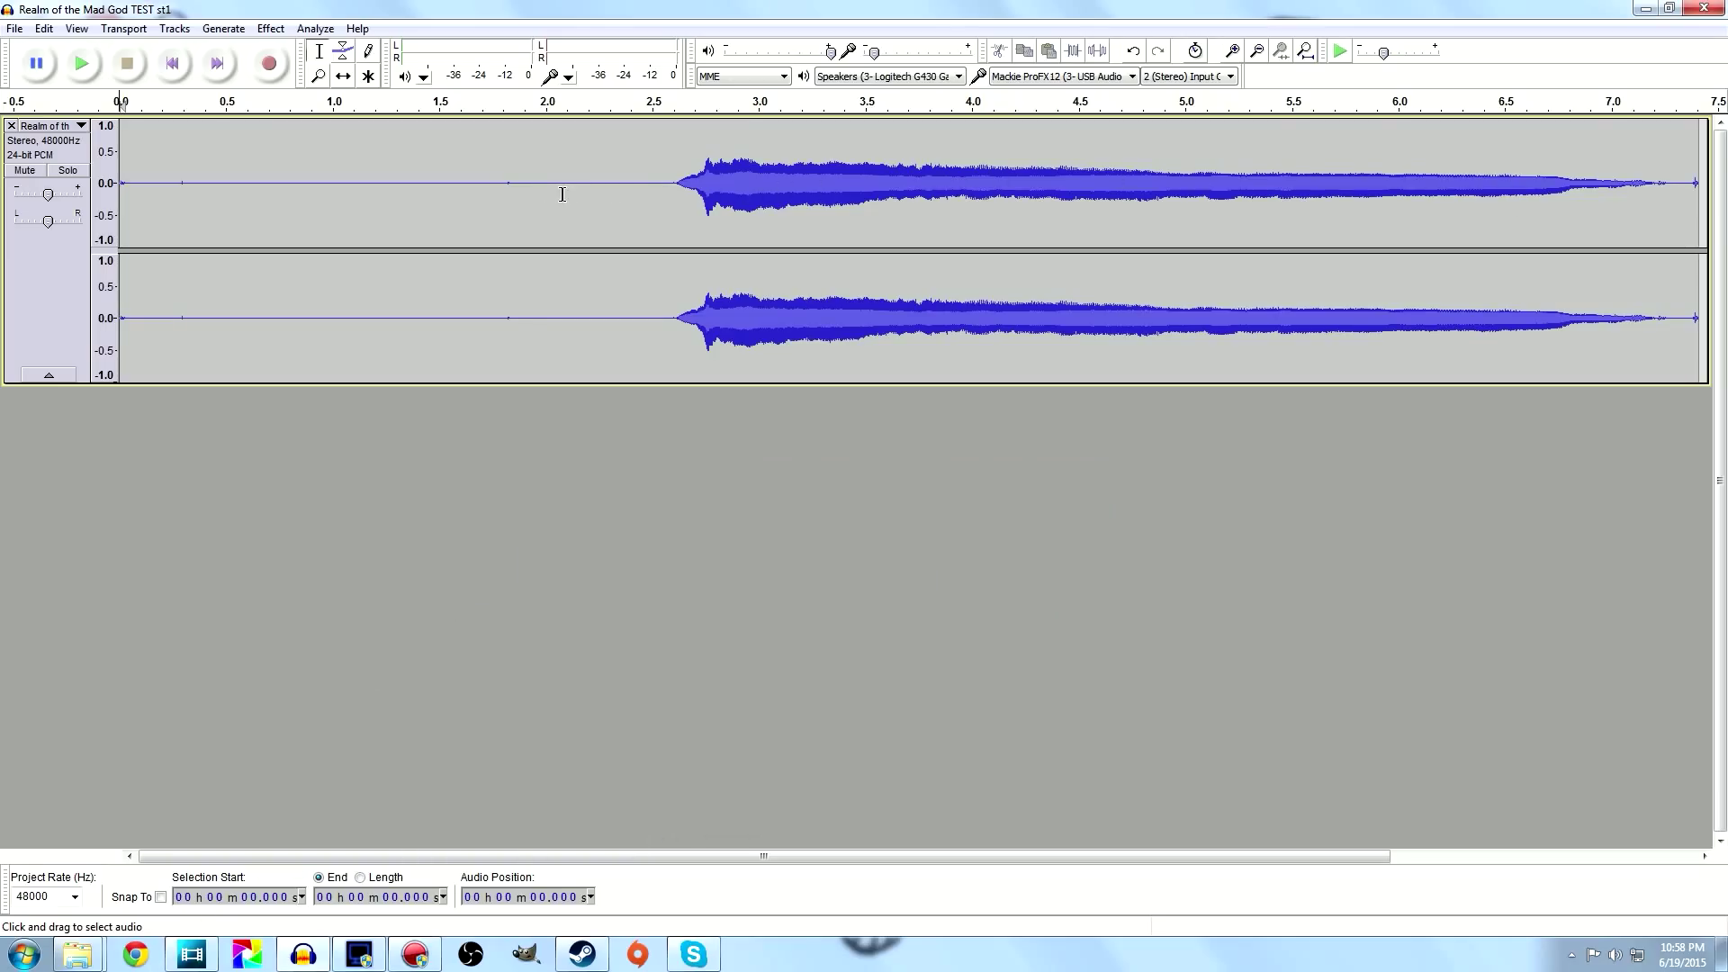
Step: Select the st1 track's silent lead-in from about 0.1 s to 2.5 s
click(620, 185)
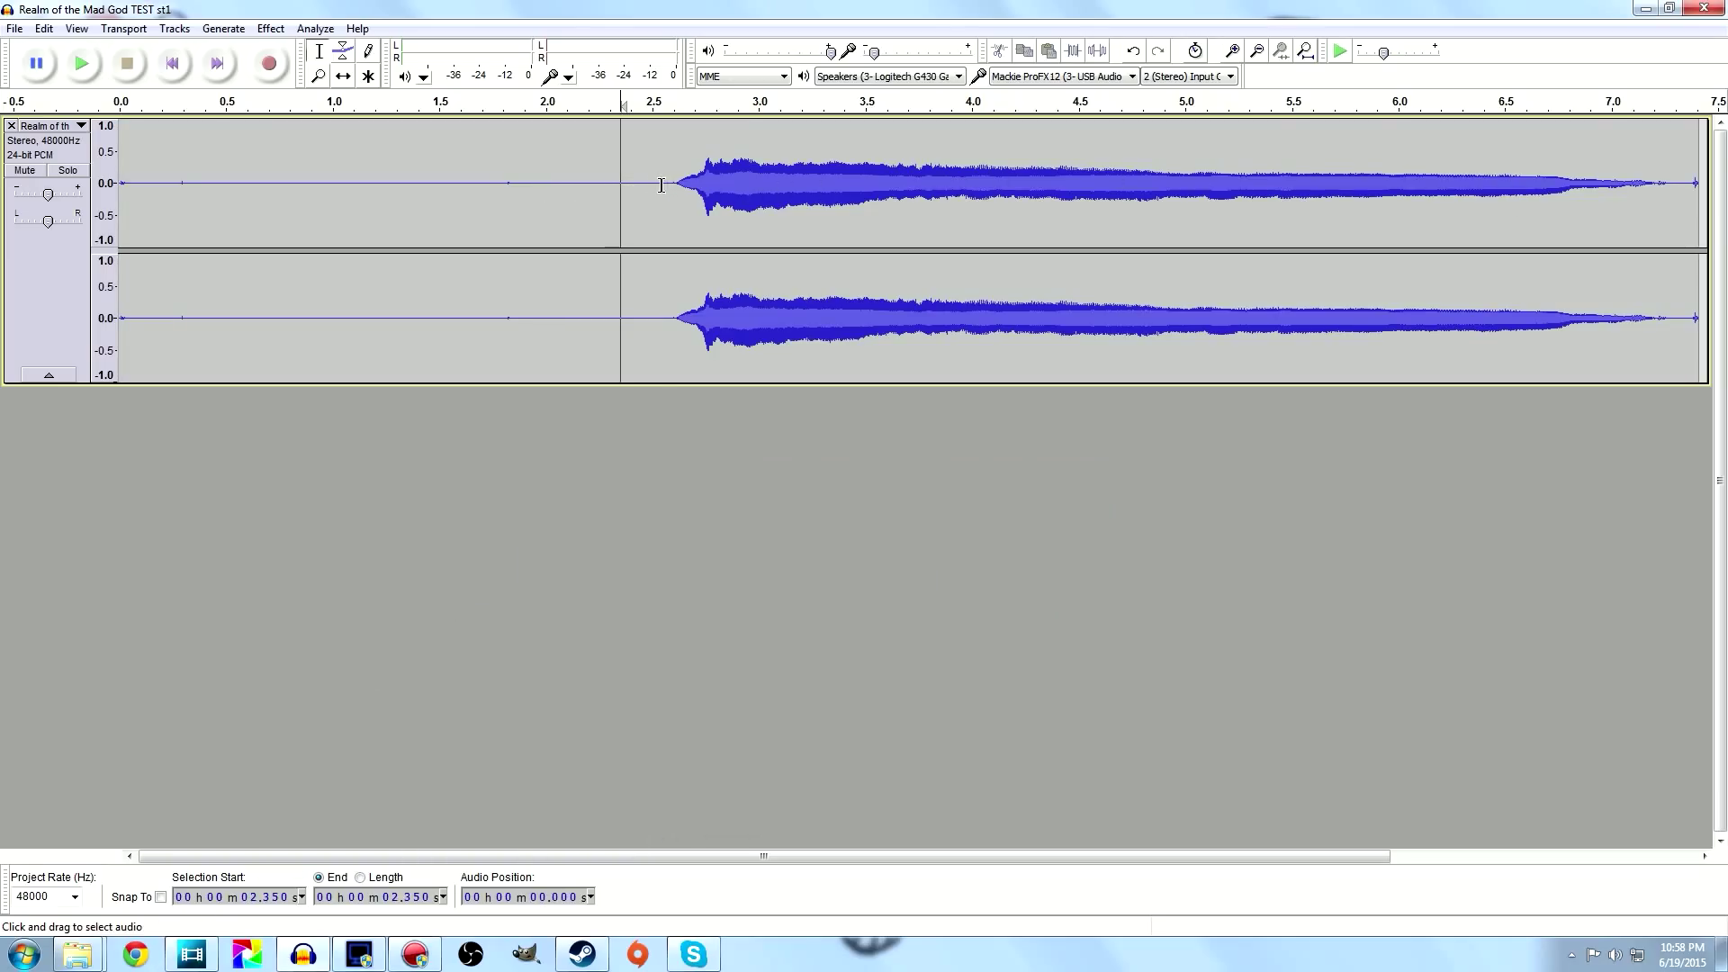
drag(658, 184, 174, 216)
click(372, 189)
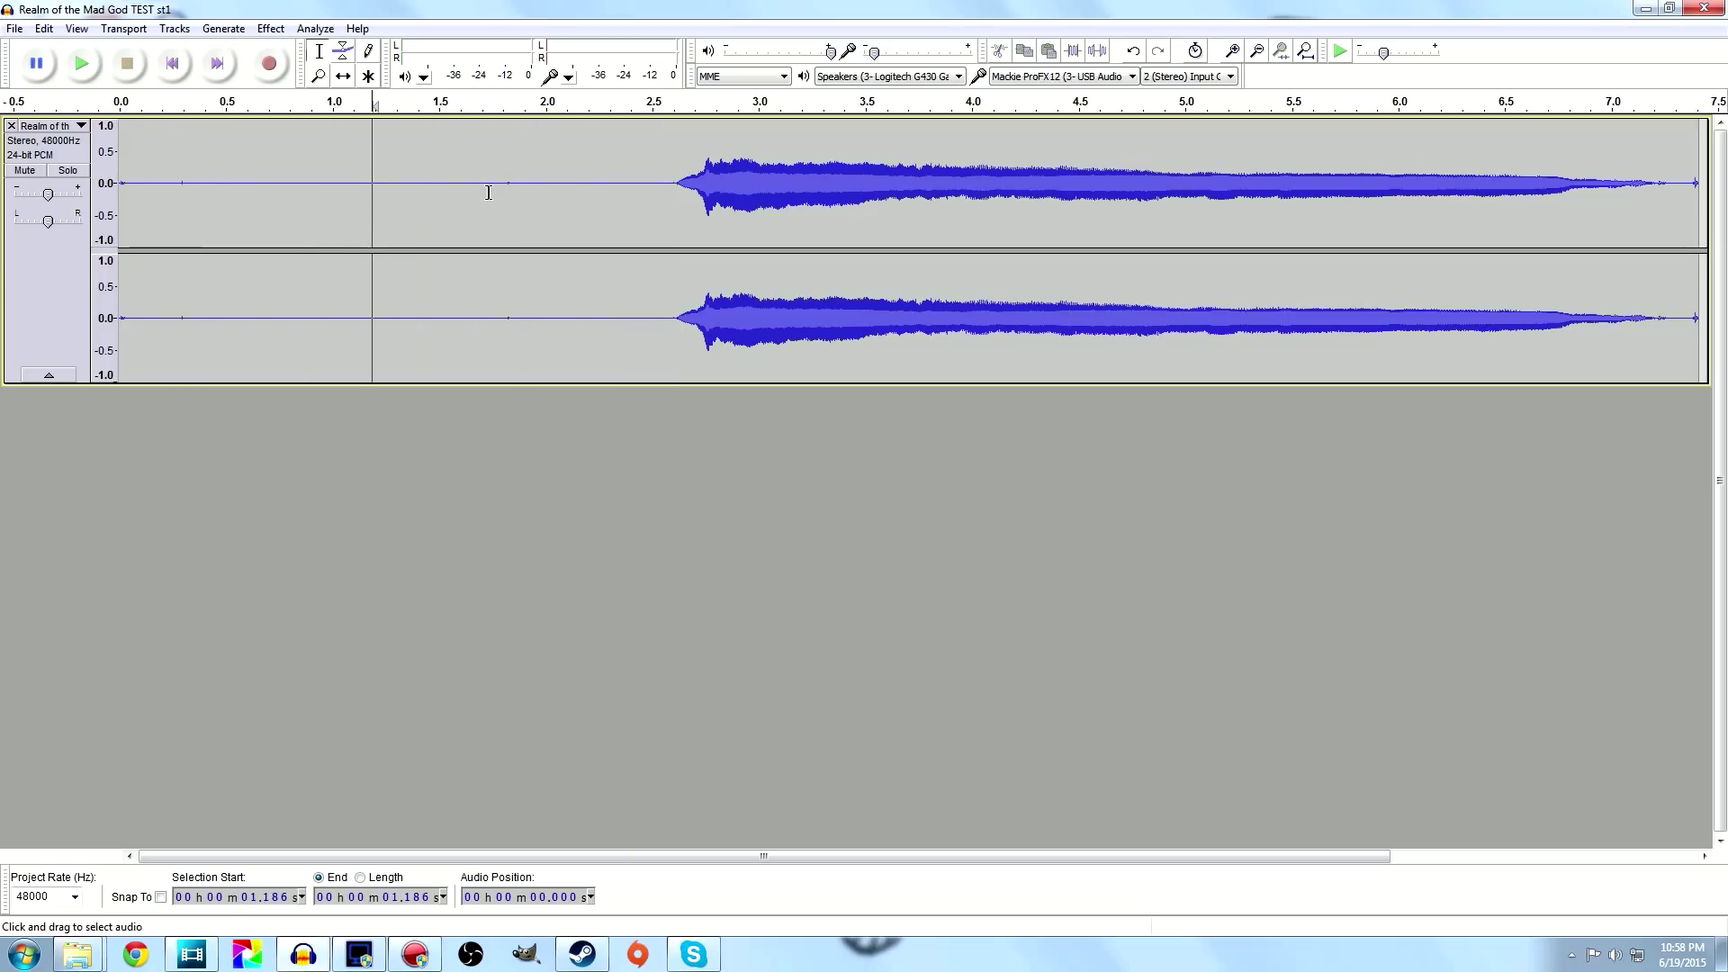
drag(502, 190, 190, 222)
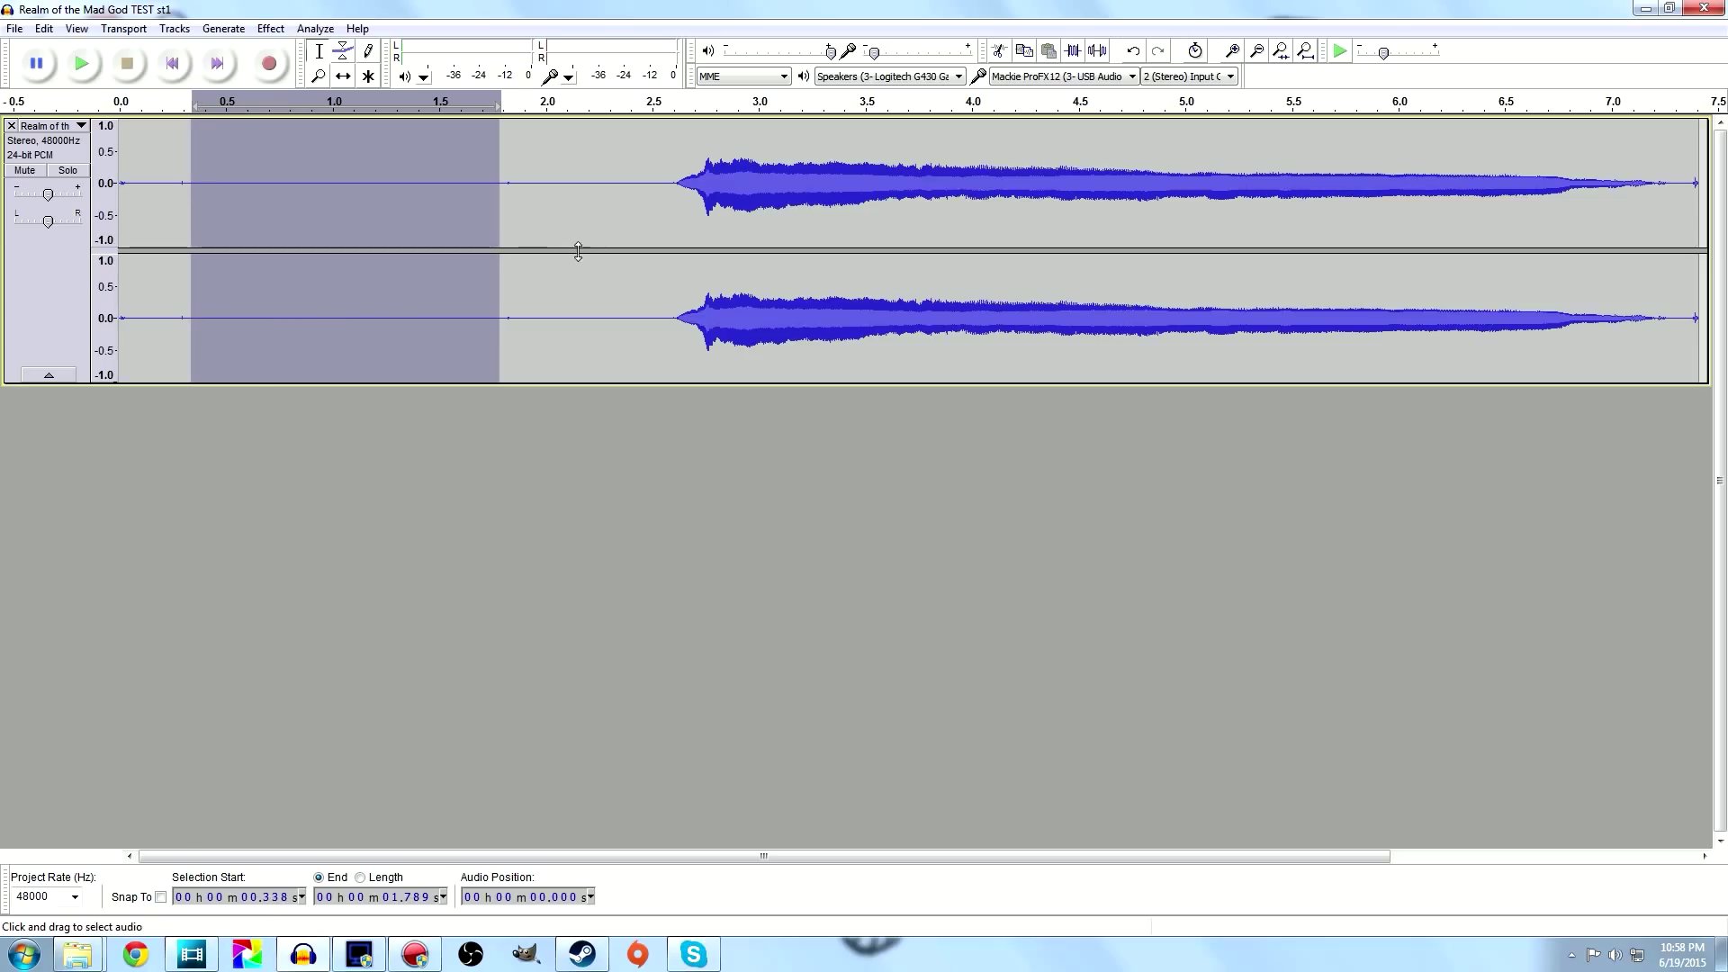
click(596, 210)
drag(157, 159, 147, 227)
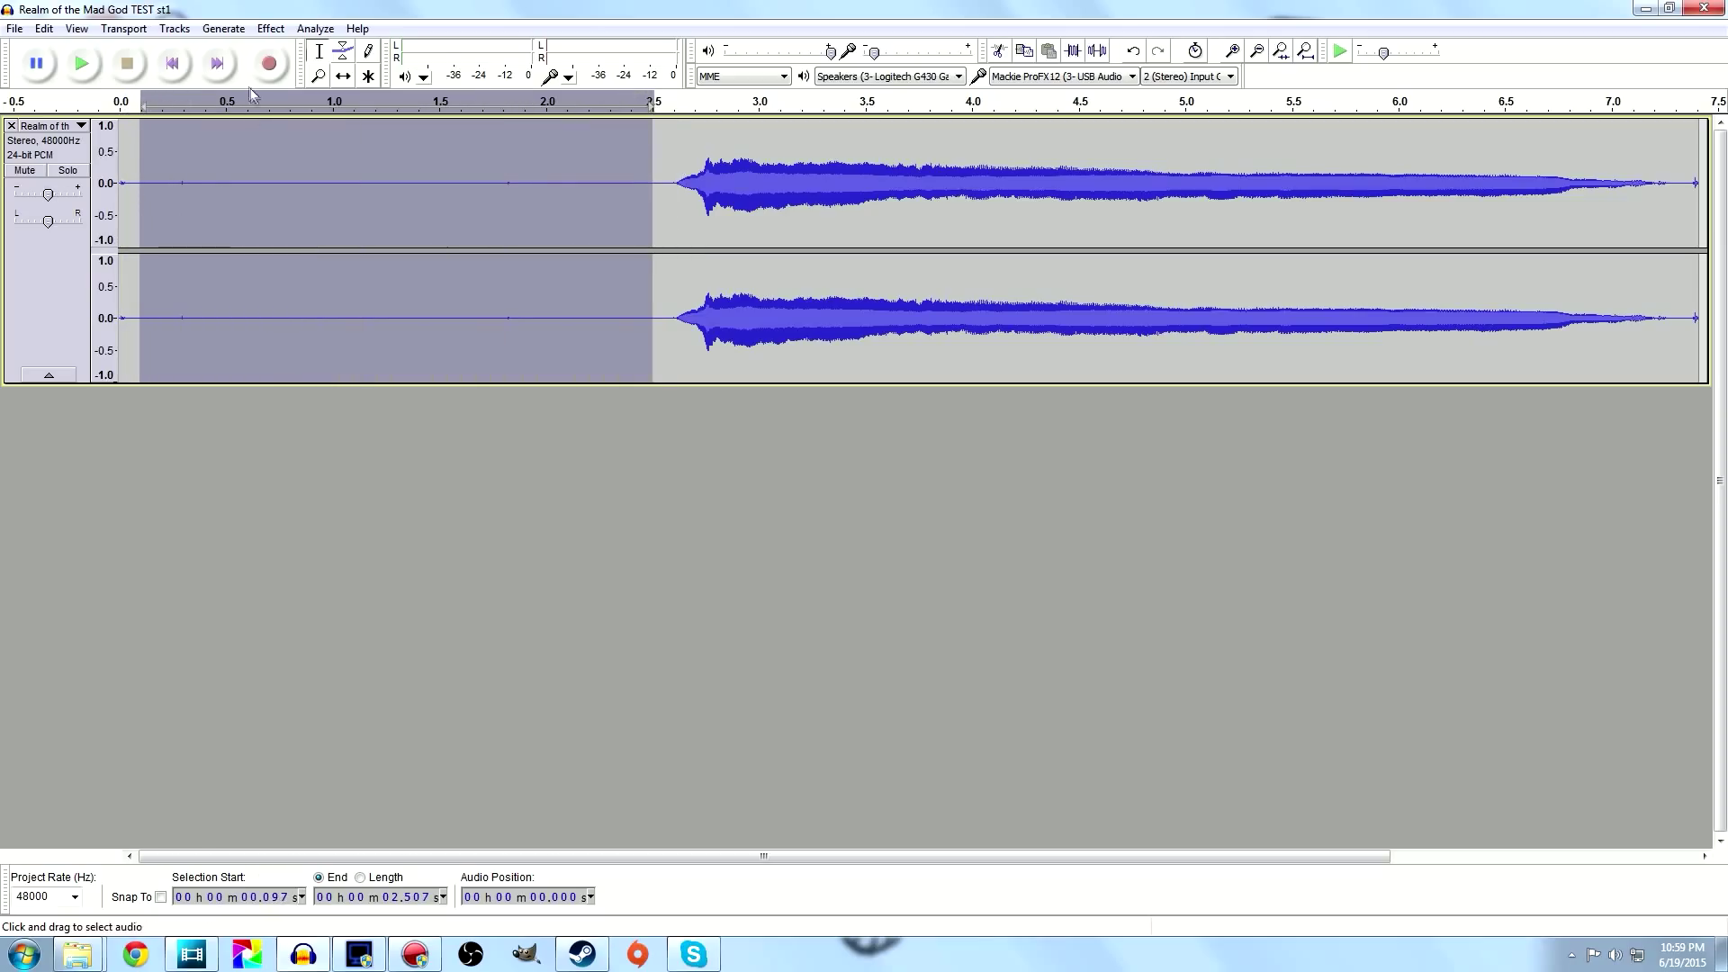
click(315, 28)
Step: Capture the current selection as the Noise Removal profile and play the track back
mouse_move(271, 28)
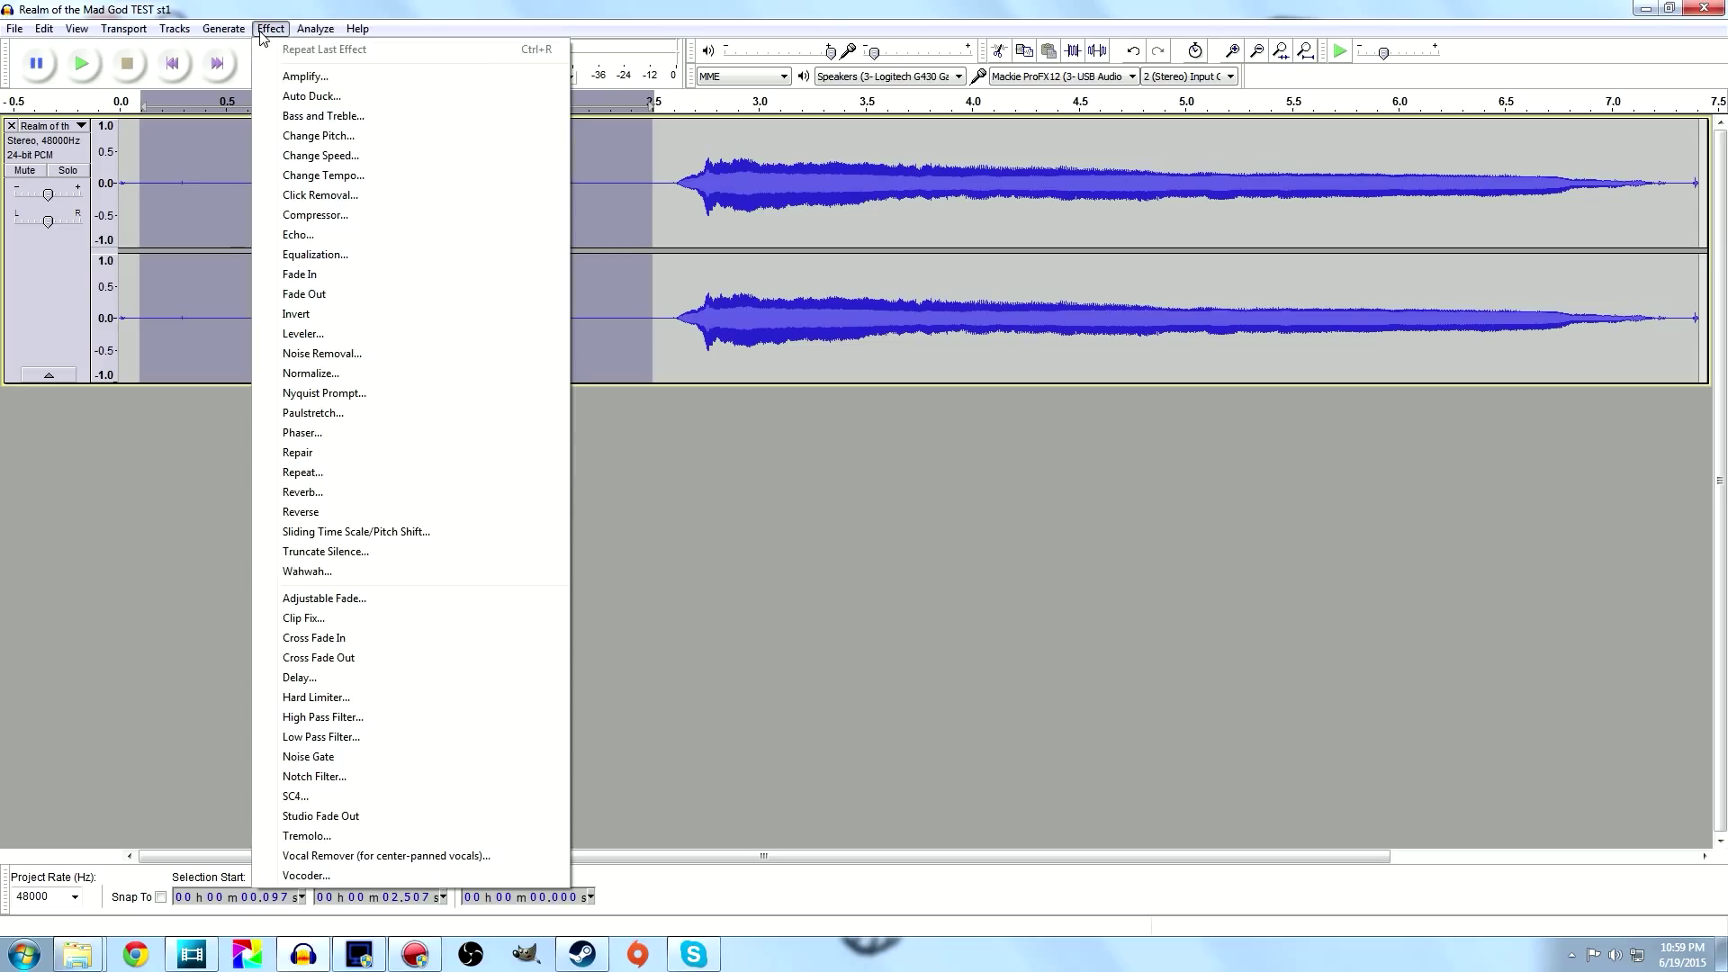
click(340, 353)
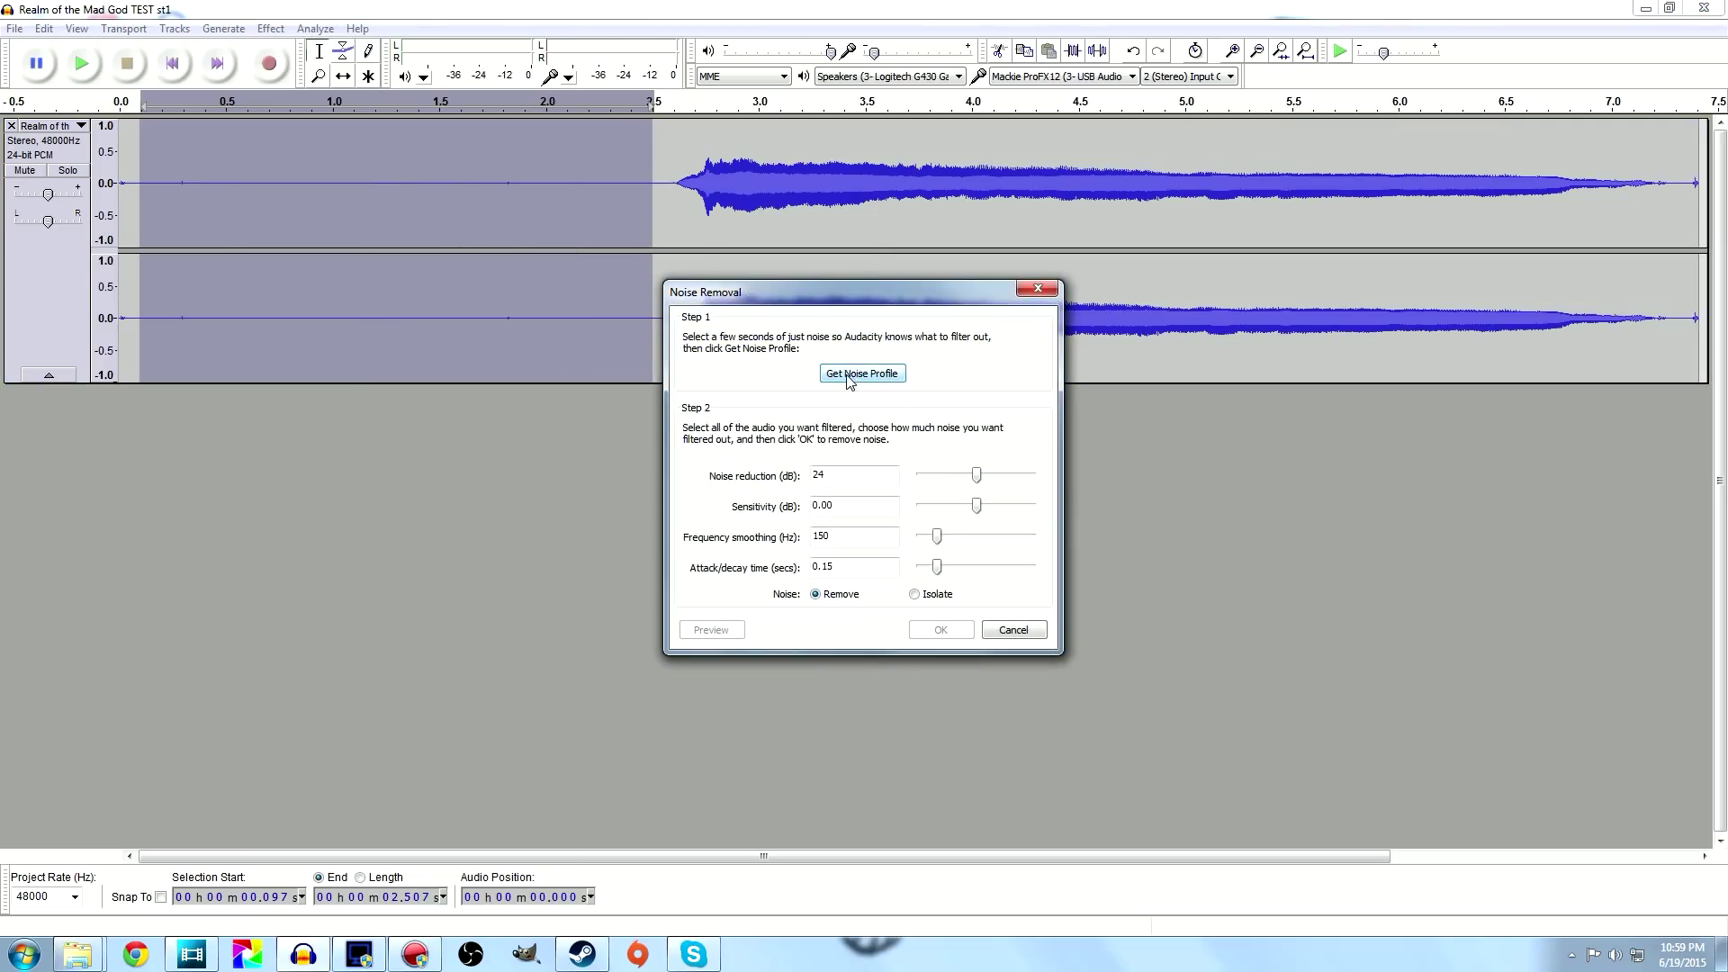
click(848, 374)
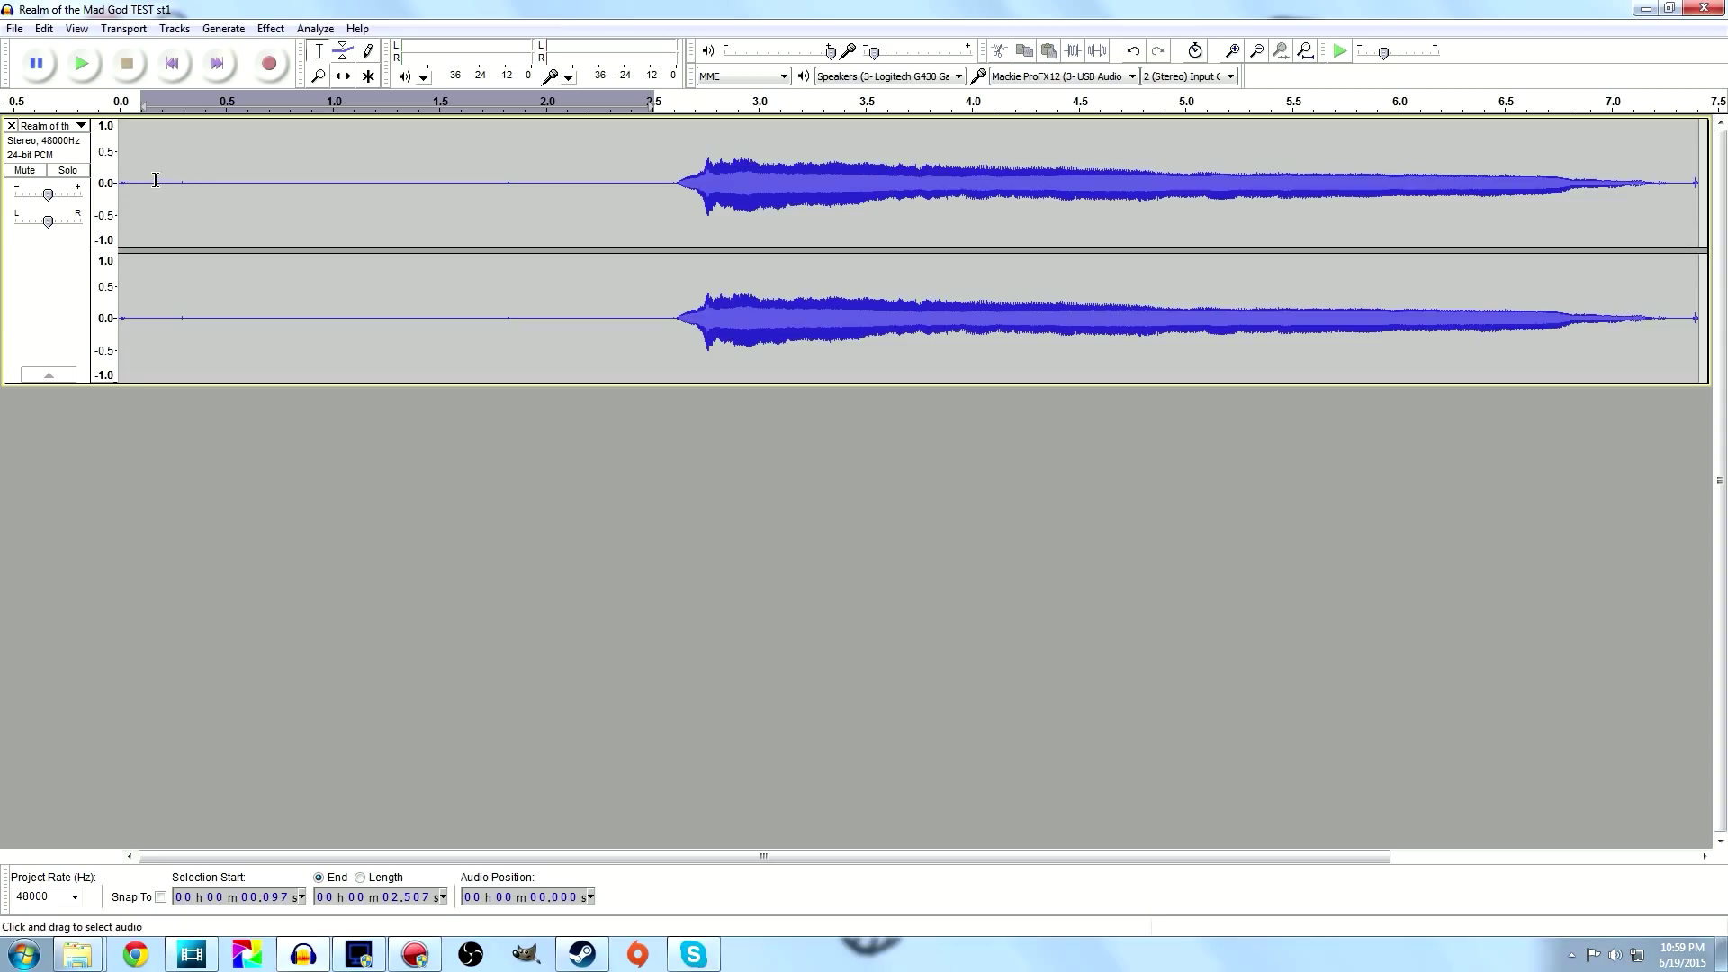
click(155, 180)
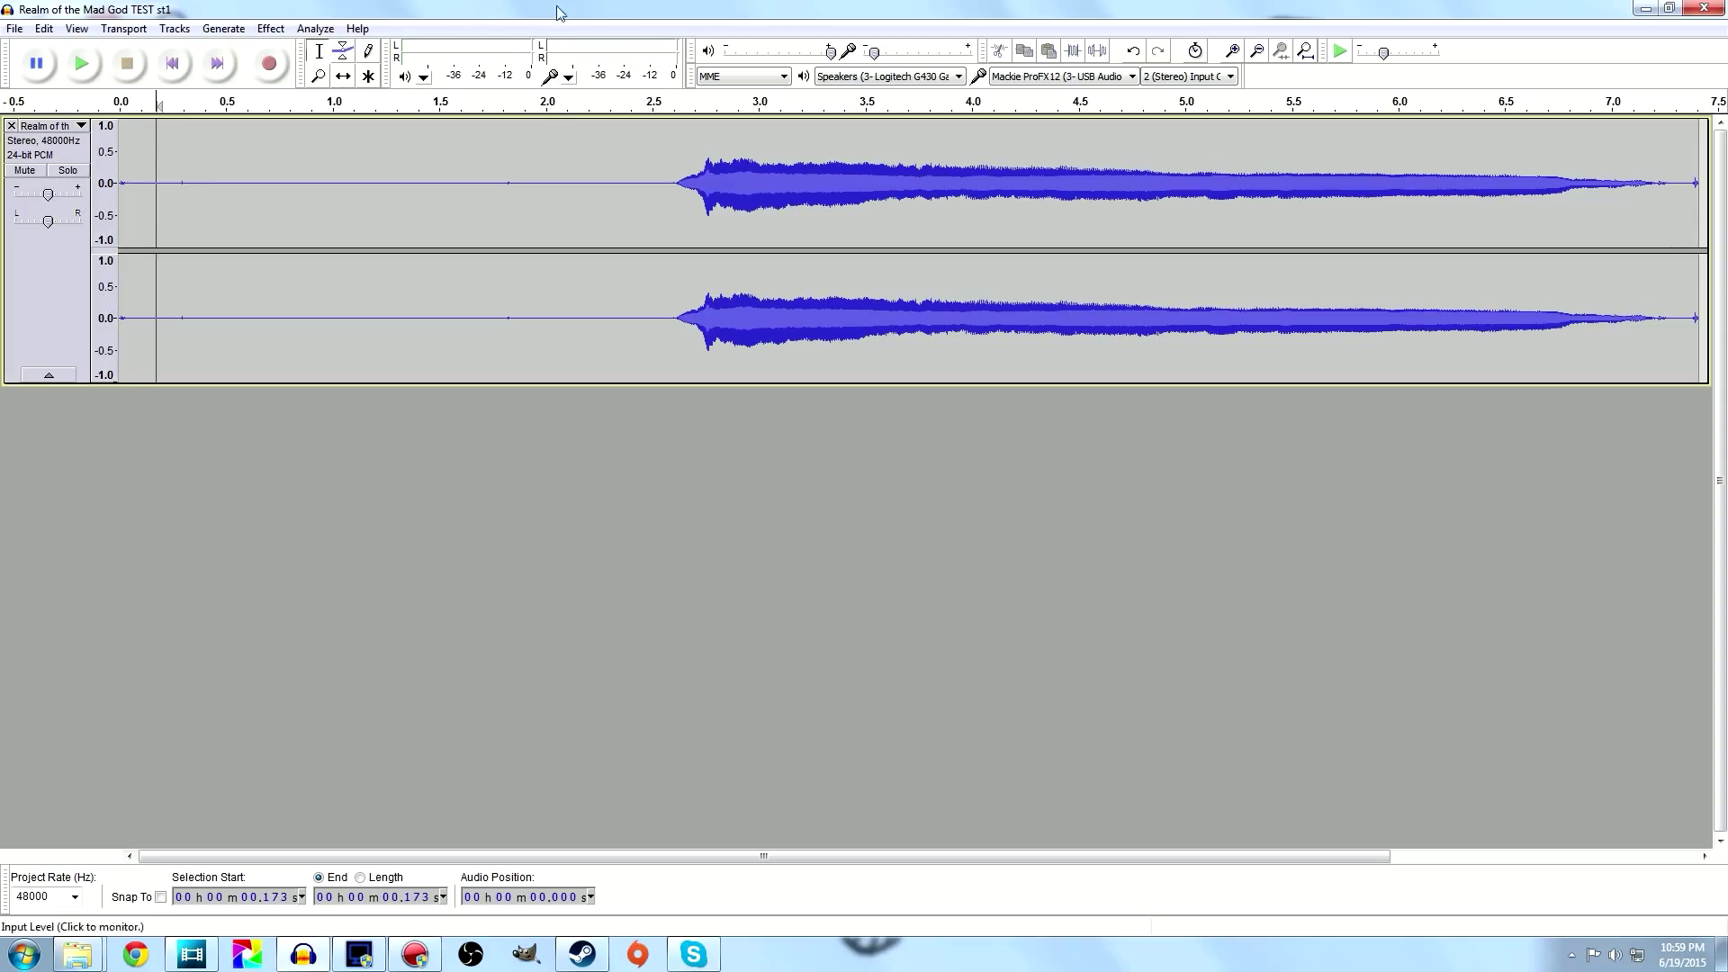
click(81, 63)
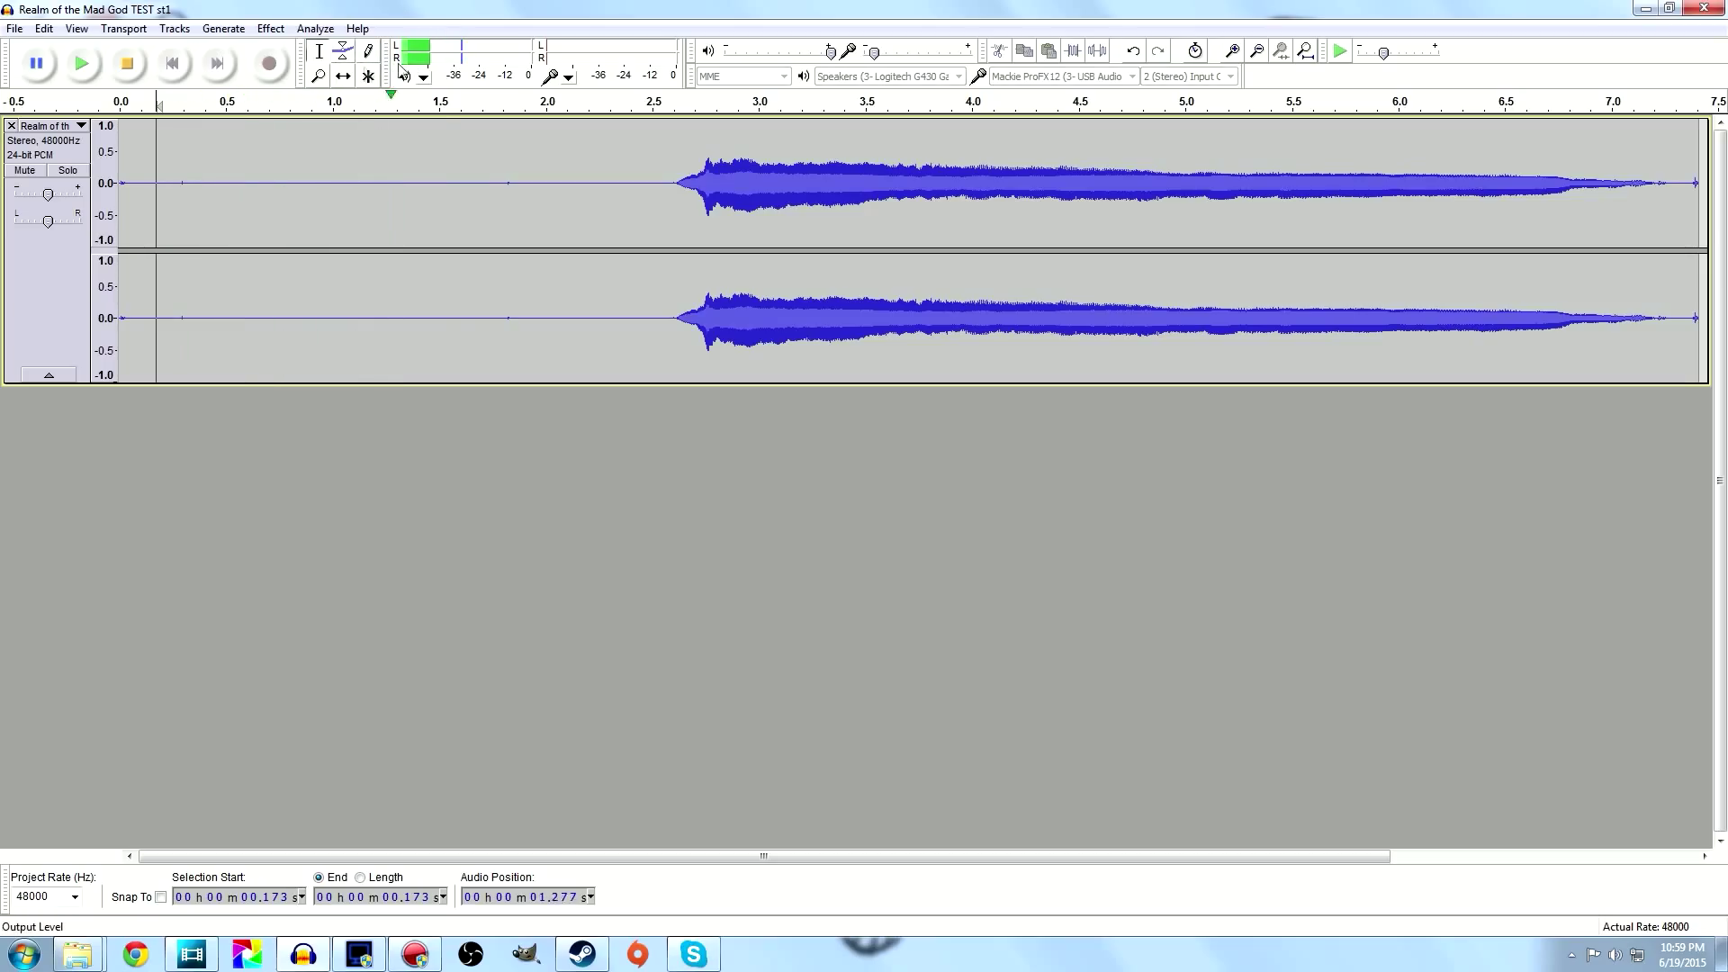
key(space)
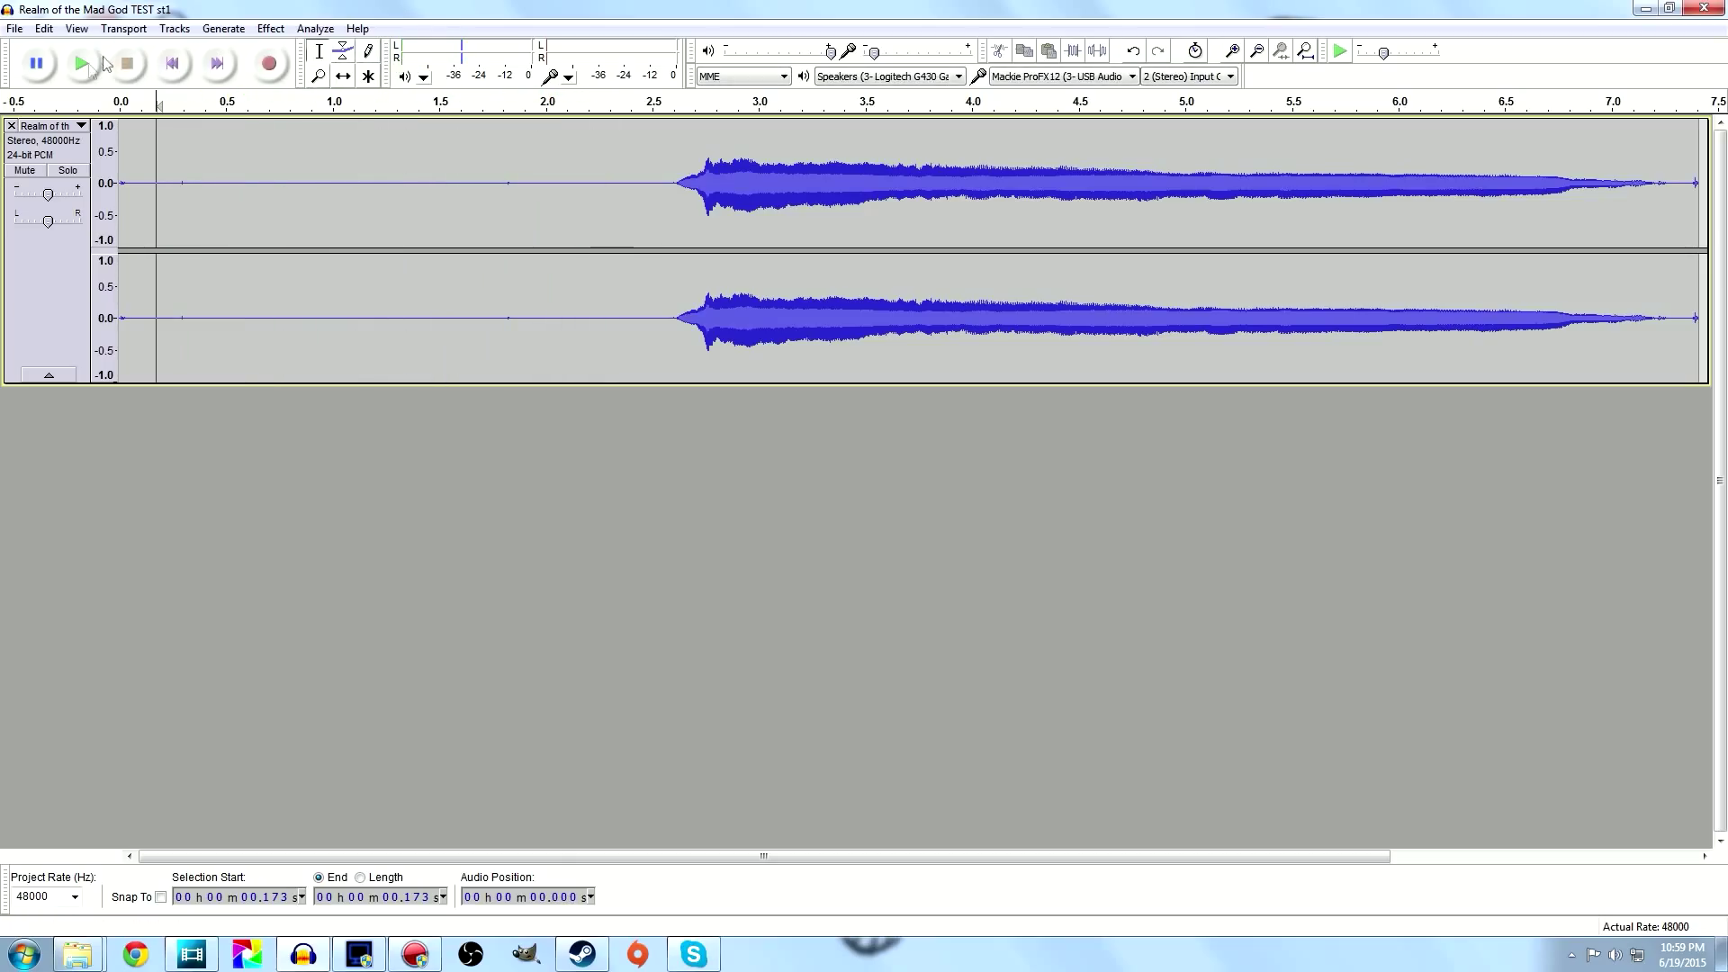
click(98, 64)
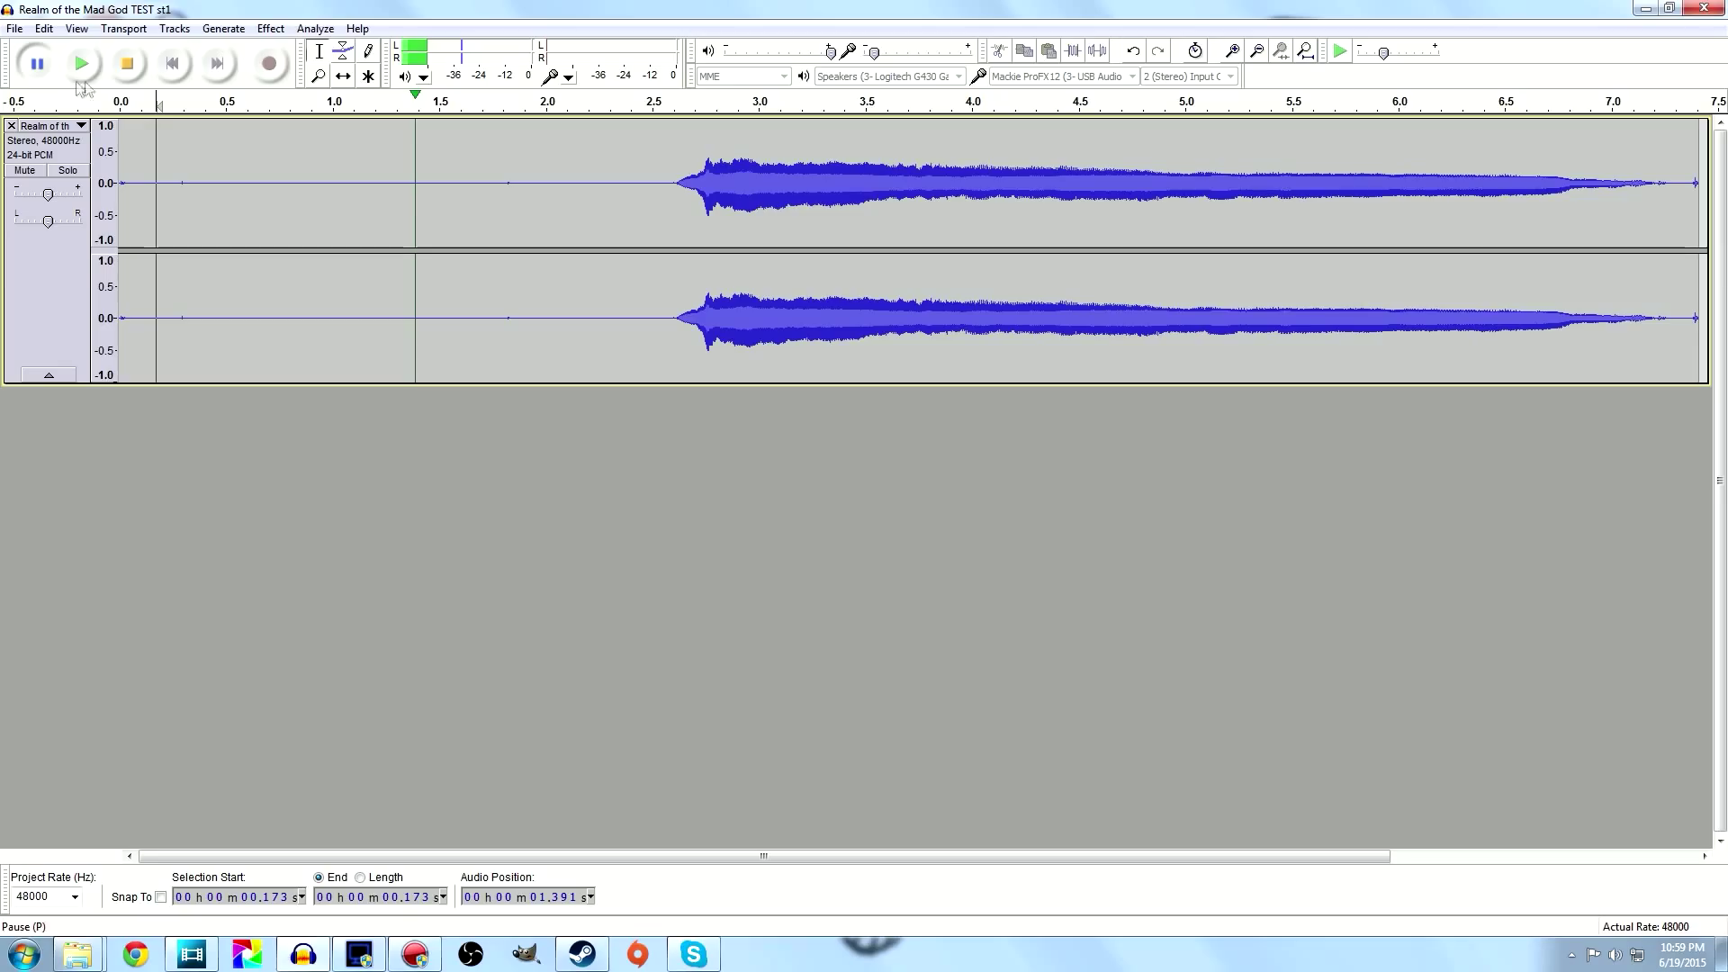
Step: Reselect the quiet opening from 0.19 to 2.28 s and get it as the noise profile
drag(130, 135, 605, 135)
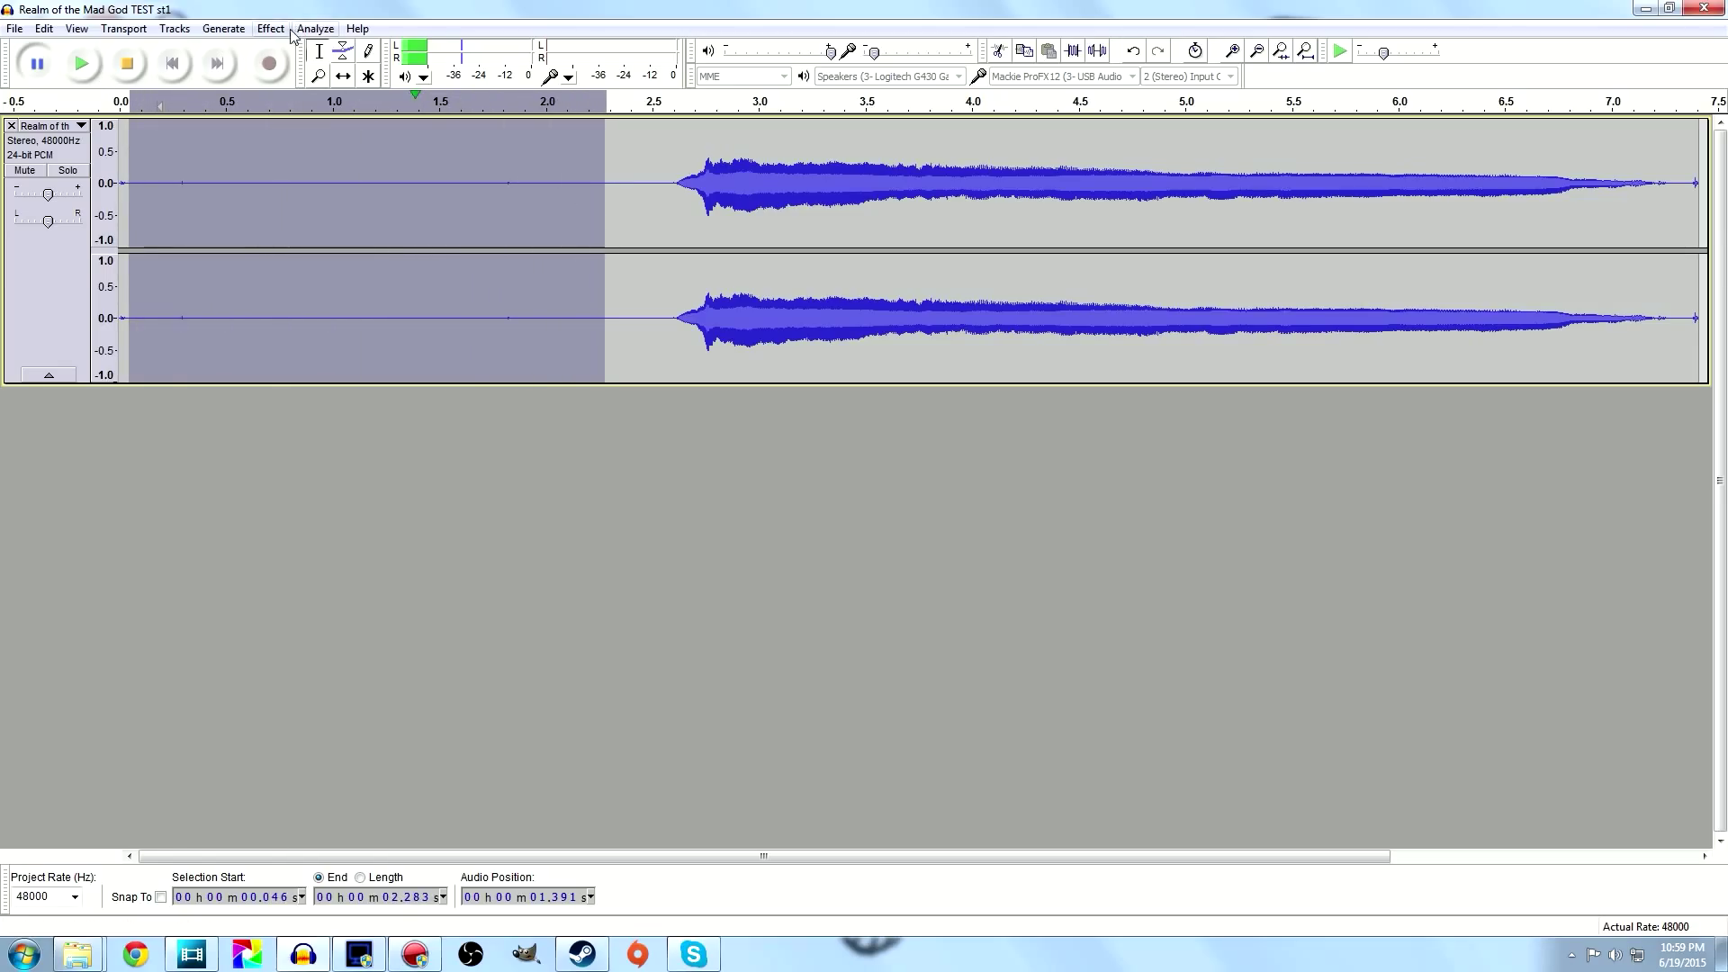
click(271, 28)
key(Escape)
click(210, 397)
drag(162, 153, 411, 153)
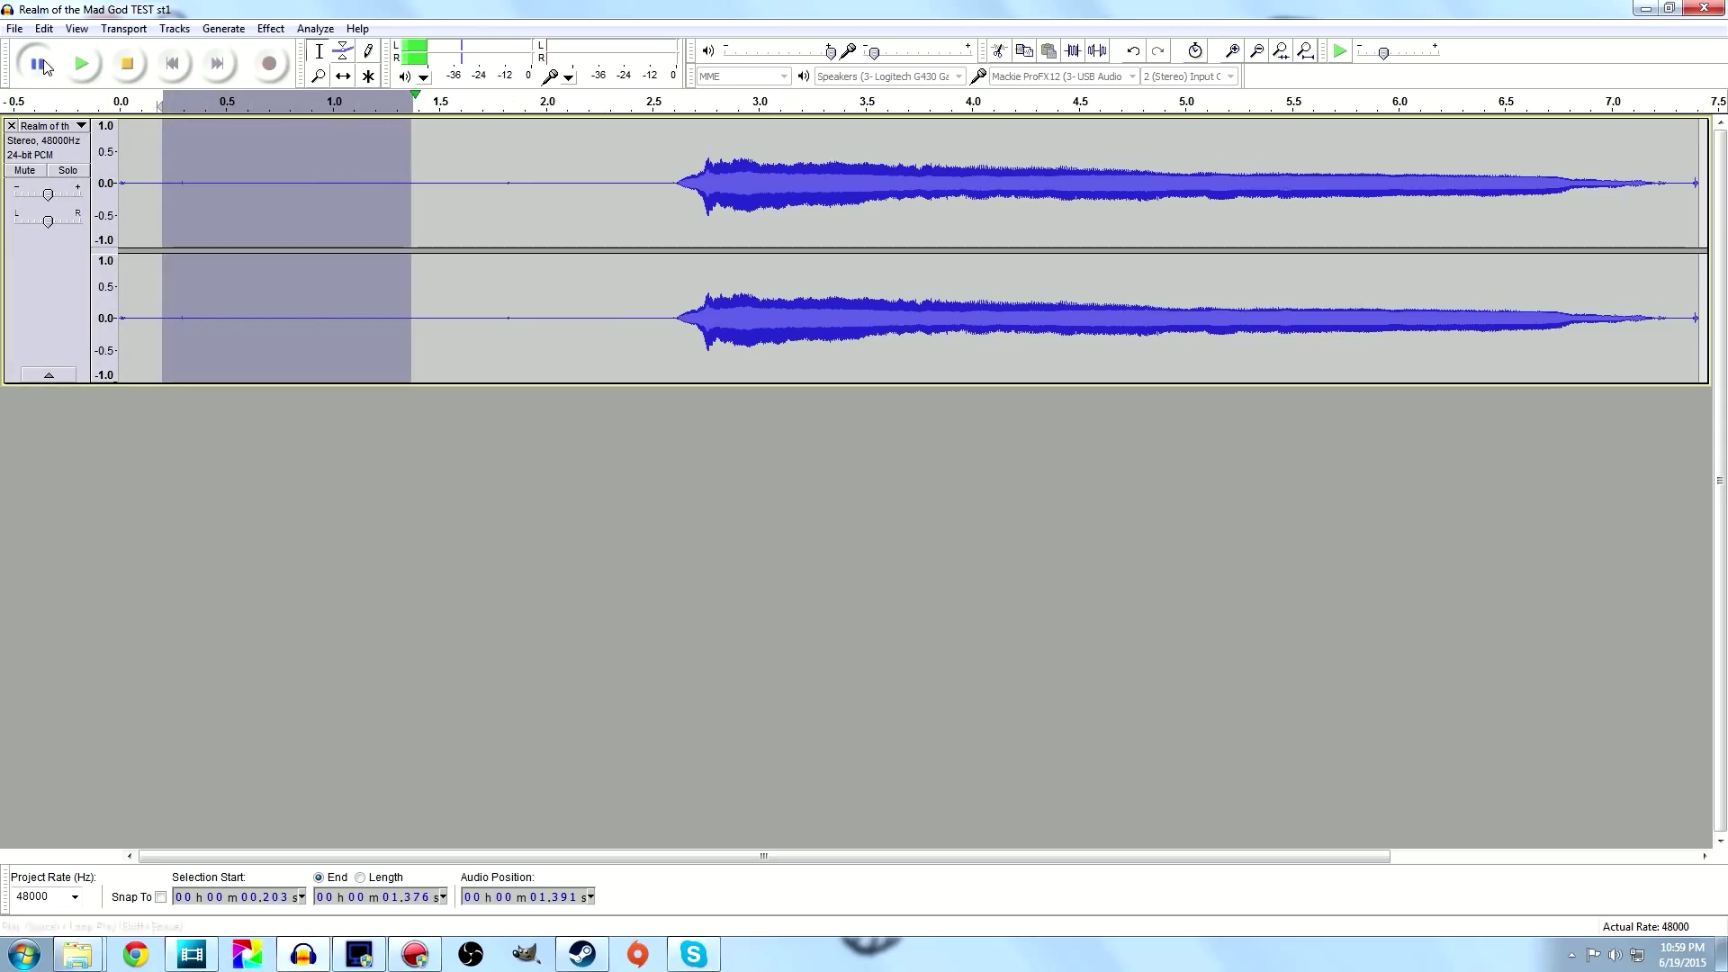
drag(159, 225, 605, 225)
click(270, 28)
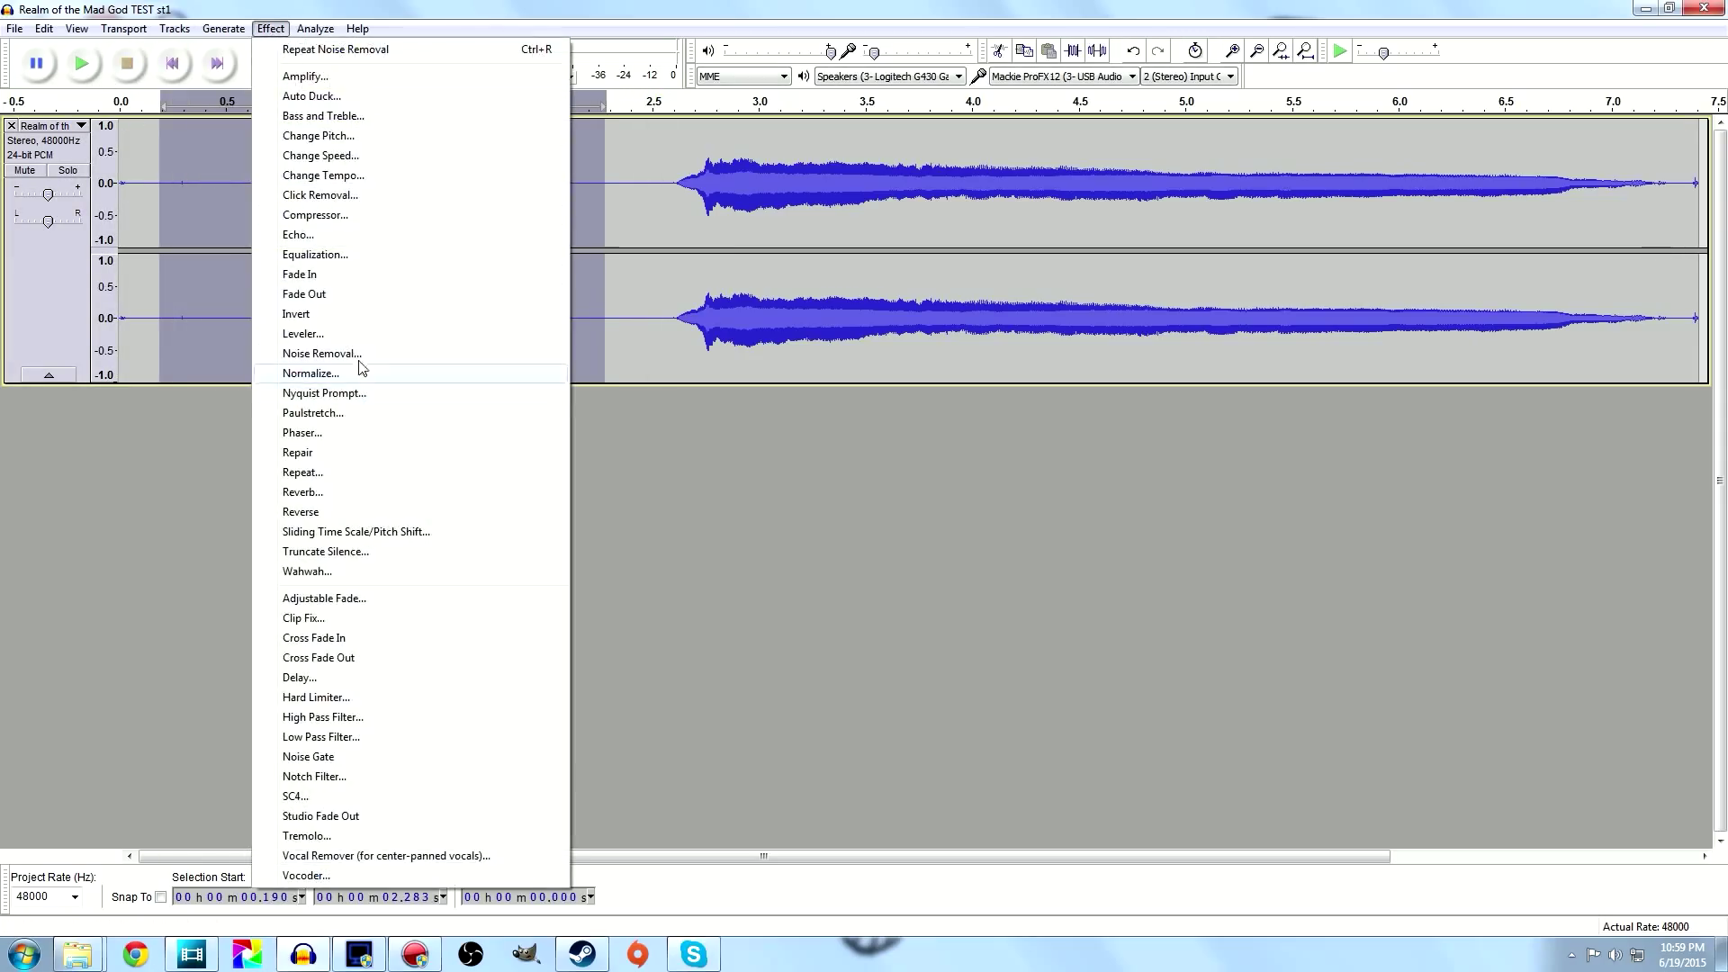
click(347, 351)
click(954, 632)
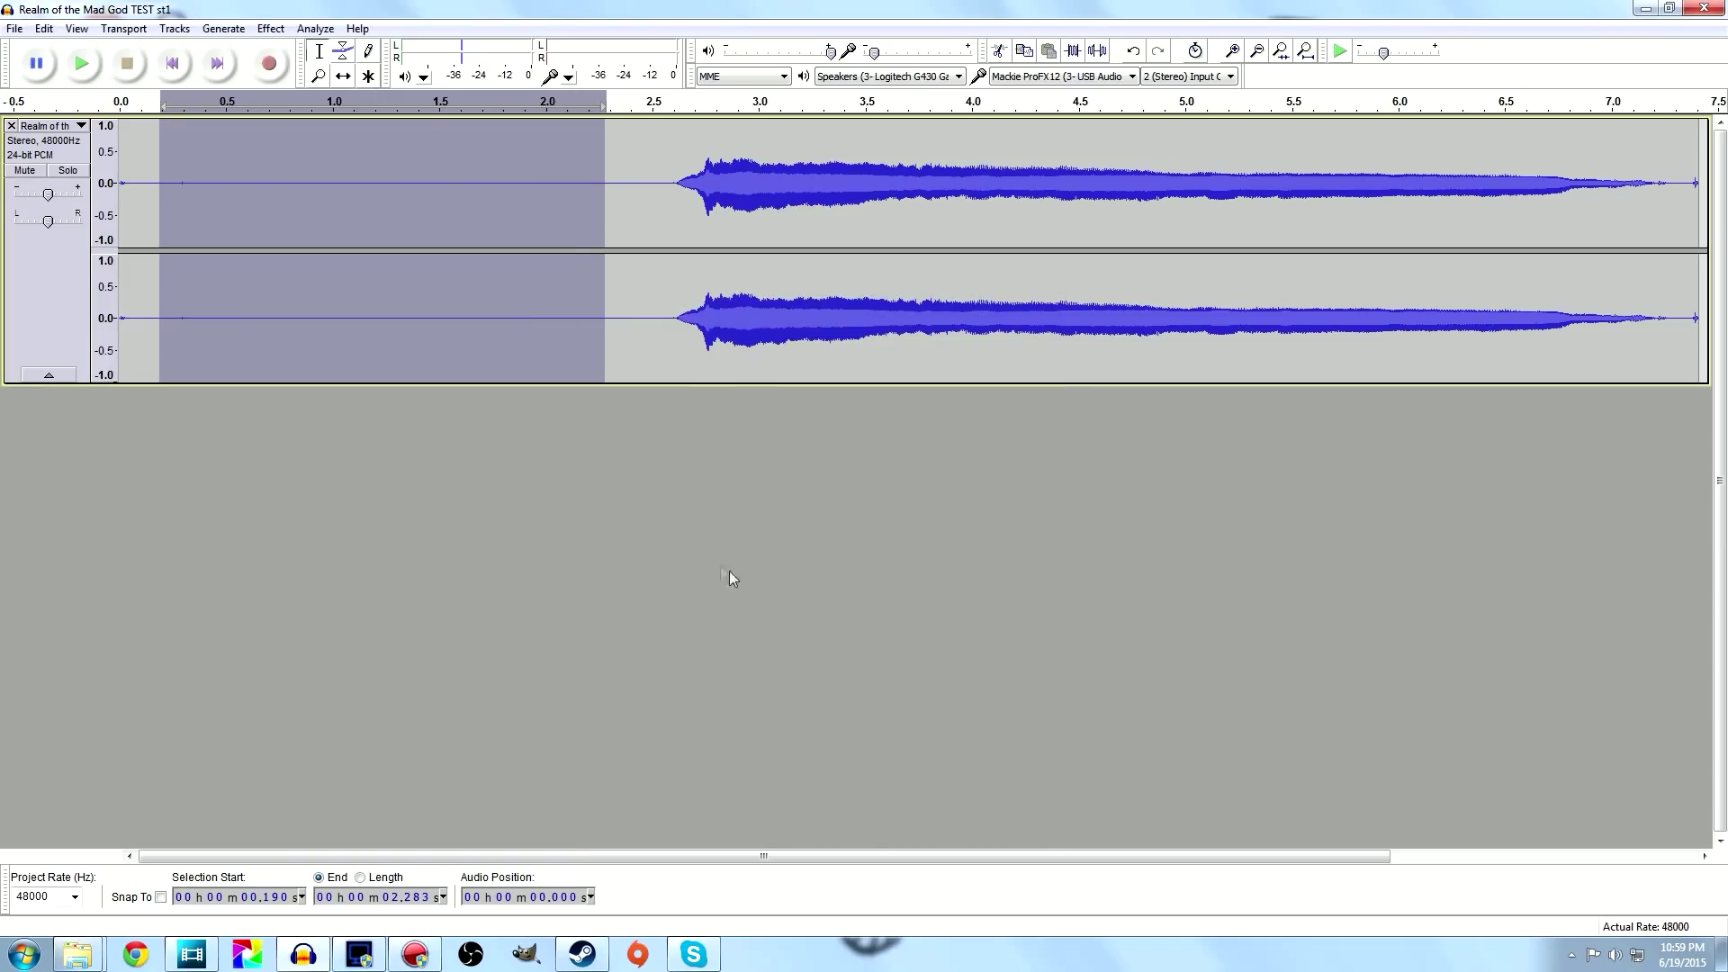
Step: Play back the recording and stop with the position at 2.578 s
click(82, 63)
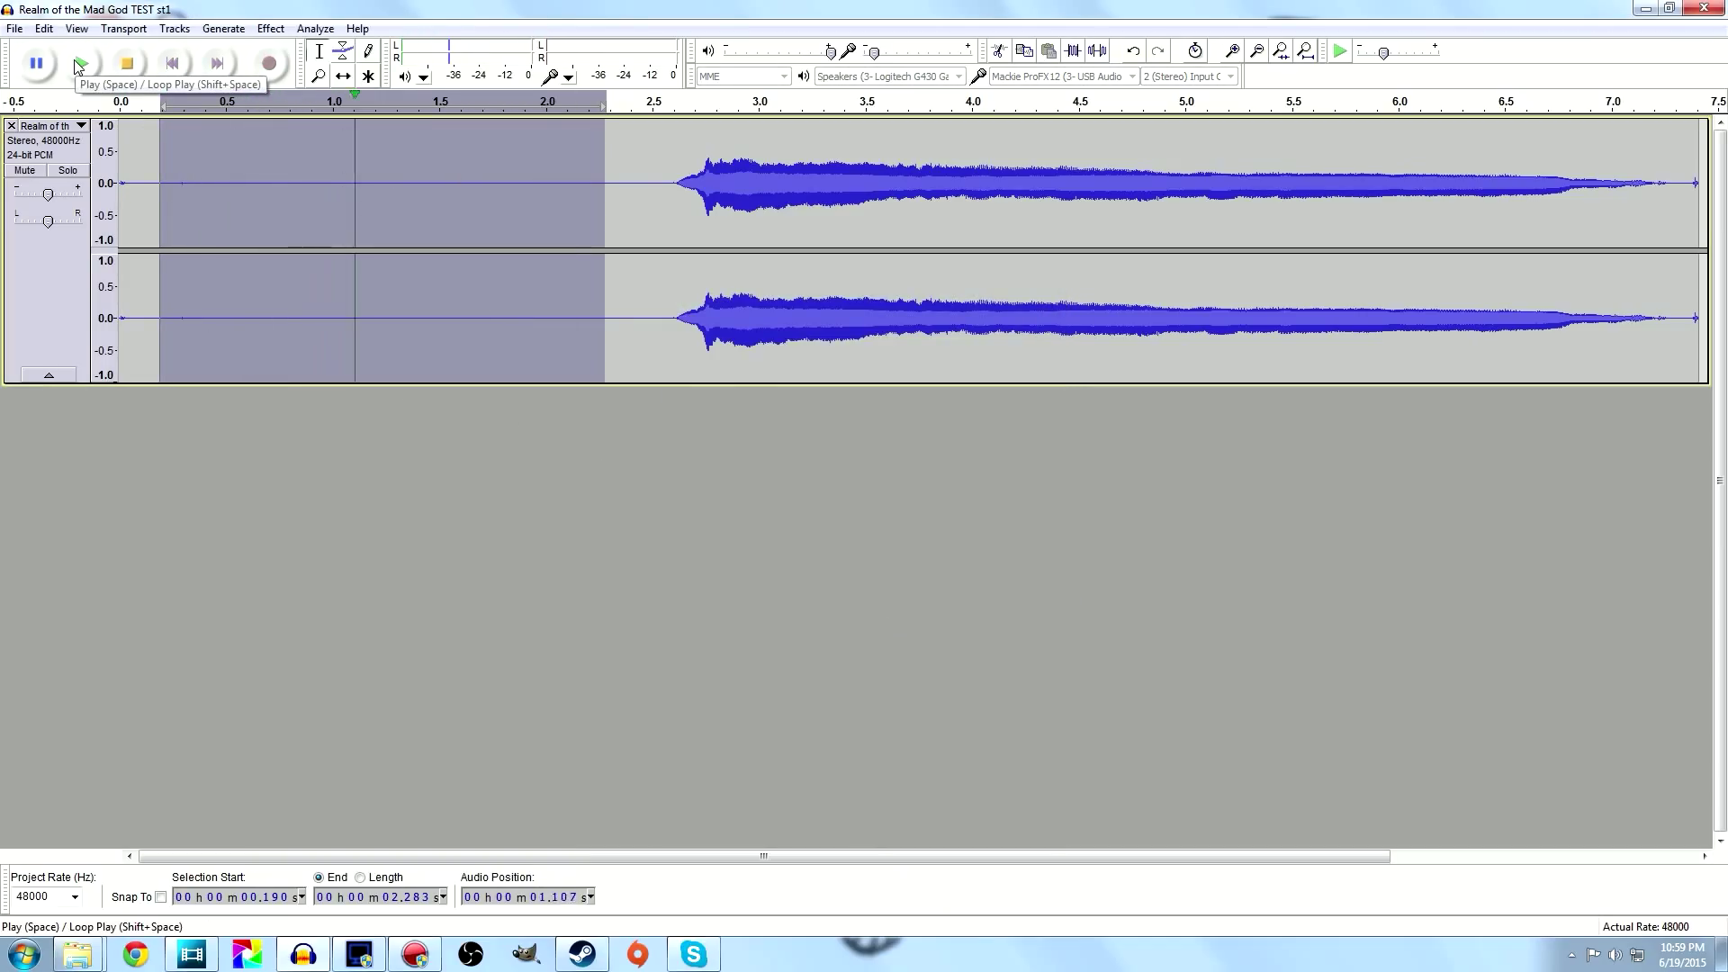
click(669, 204)
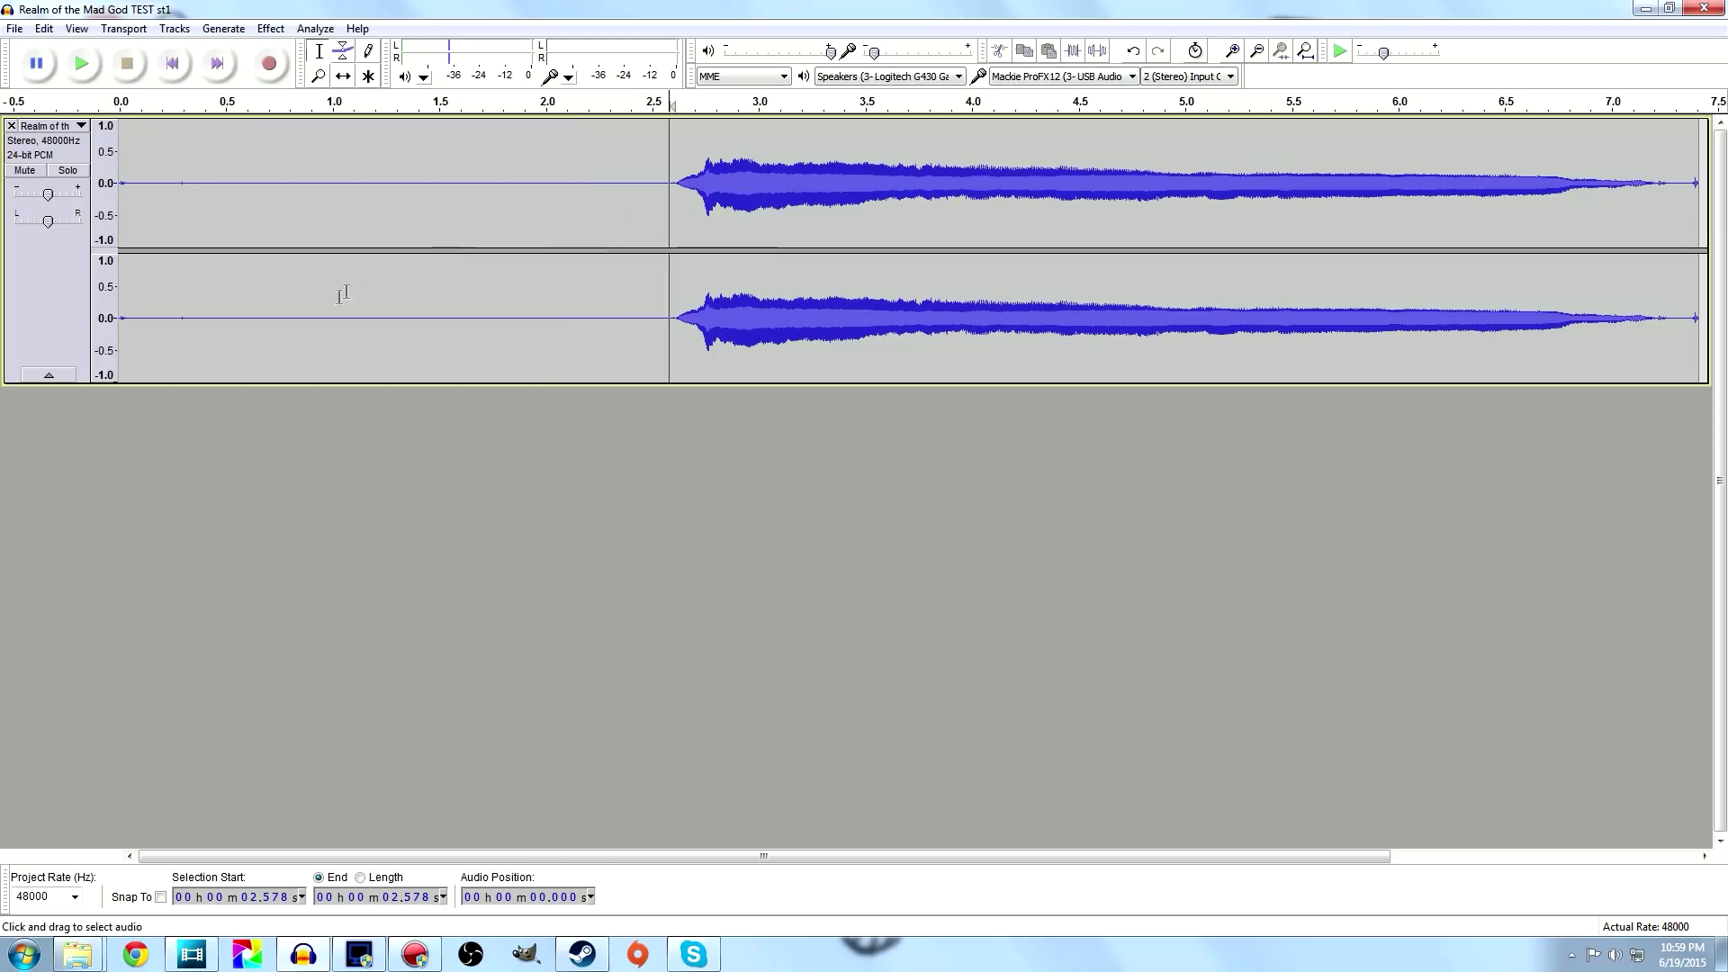
click(15, 30)
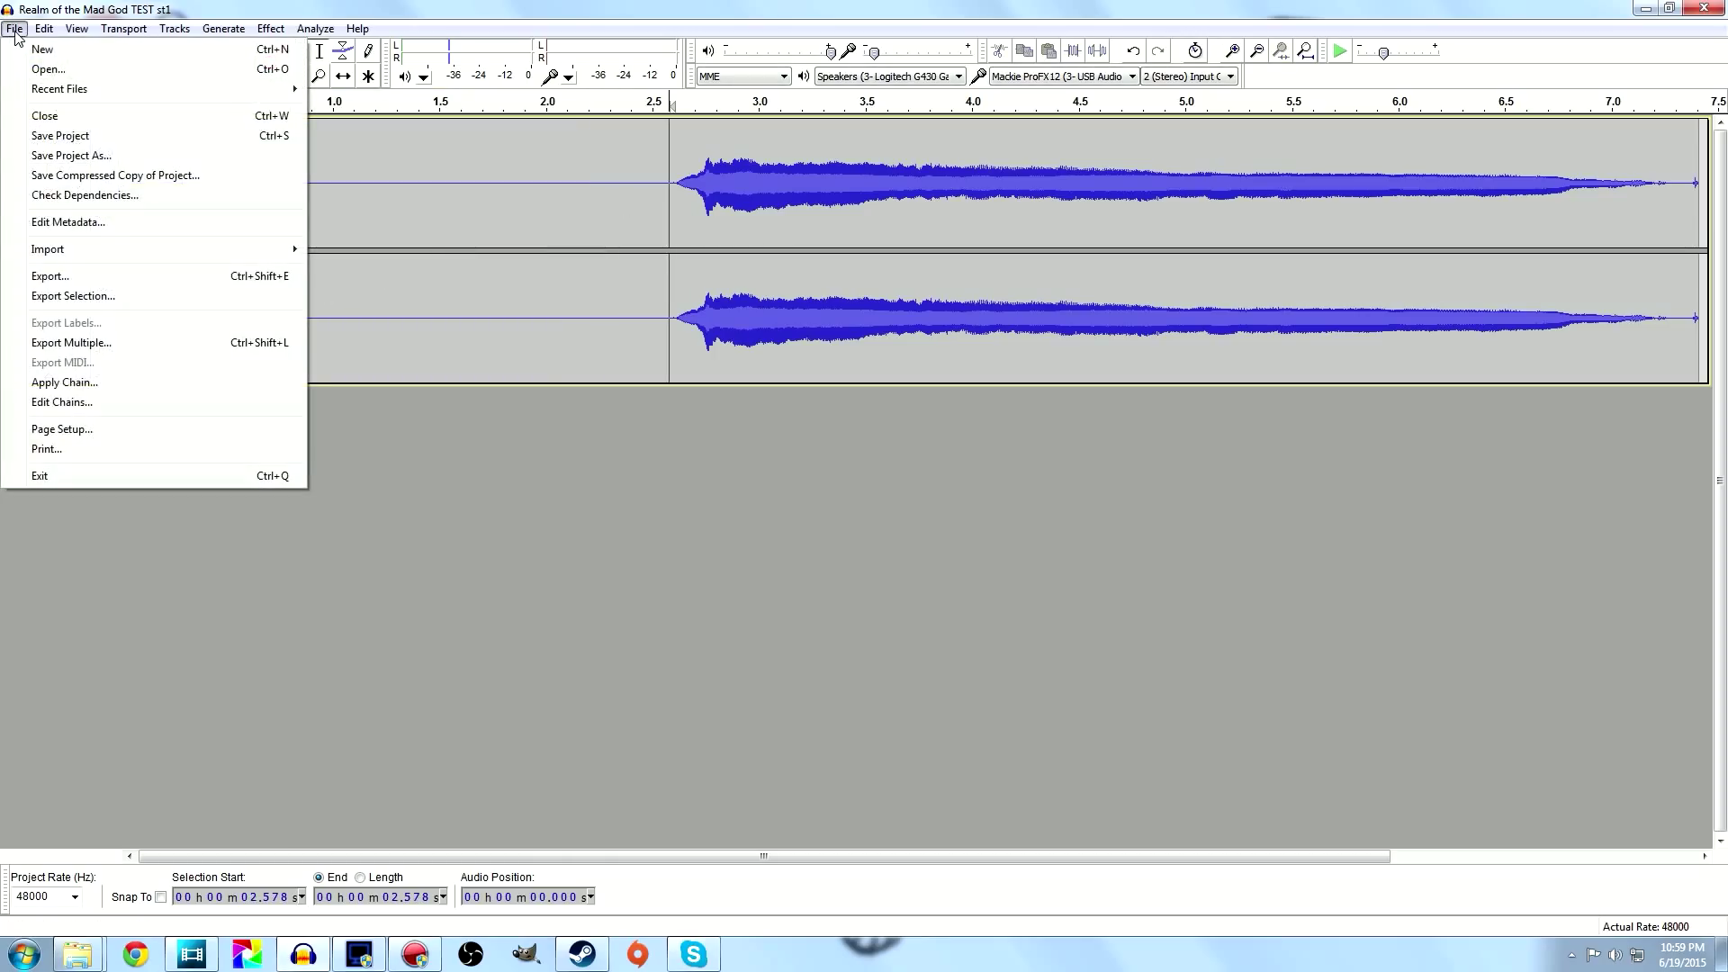
Step: Inspect Spark Chain's steps in the chain editor without applying it yet
click(90, 384)
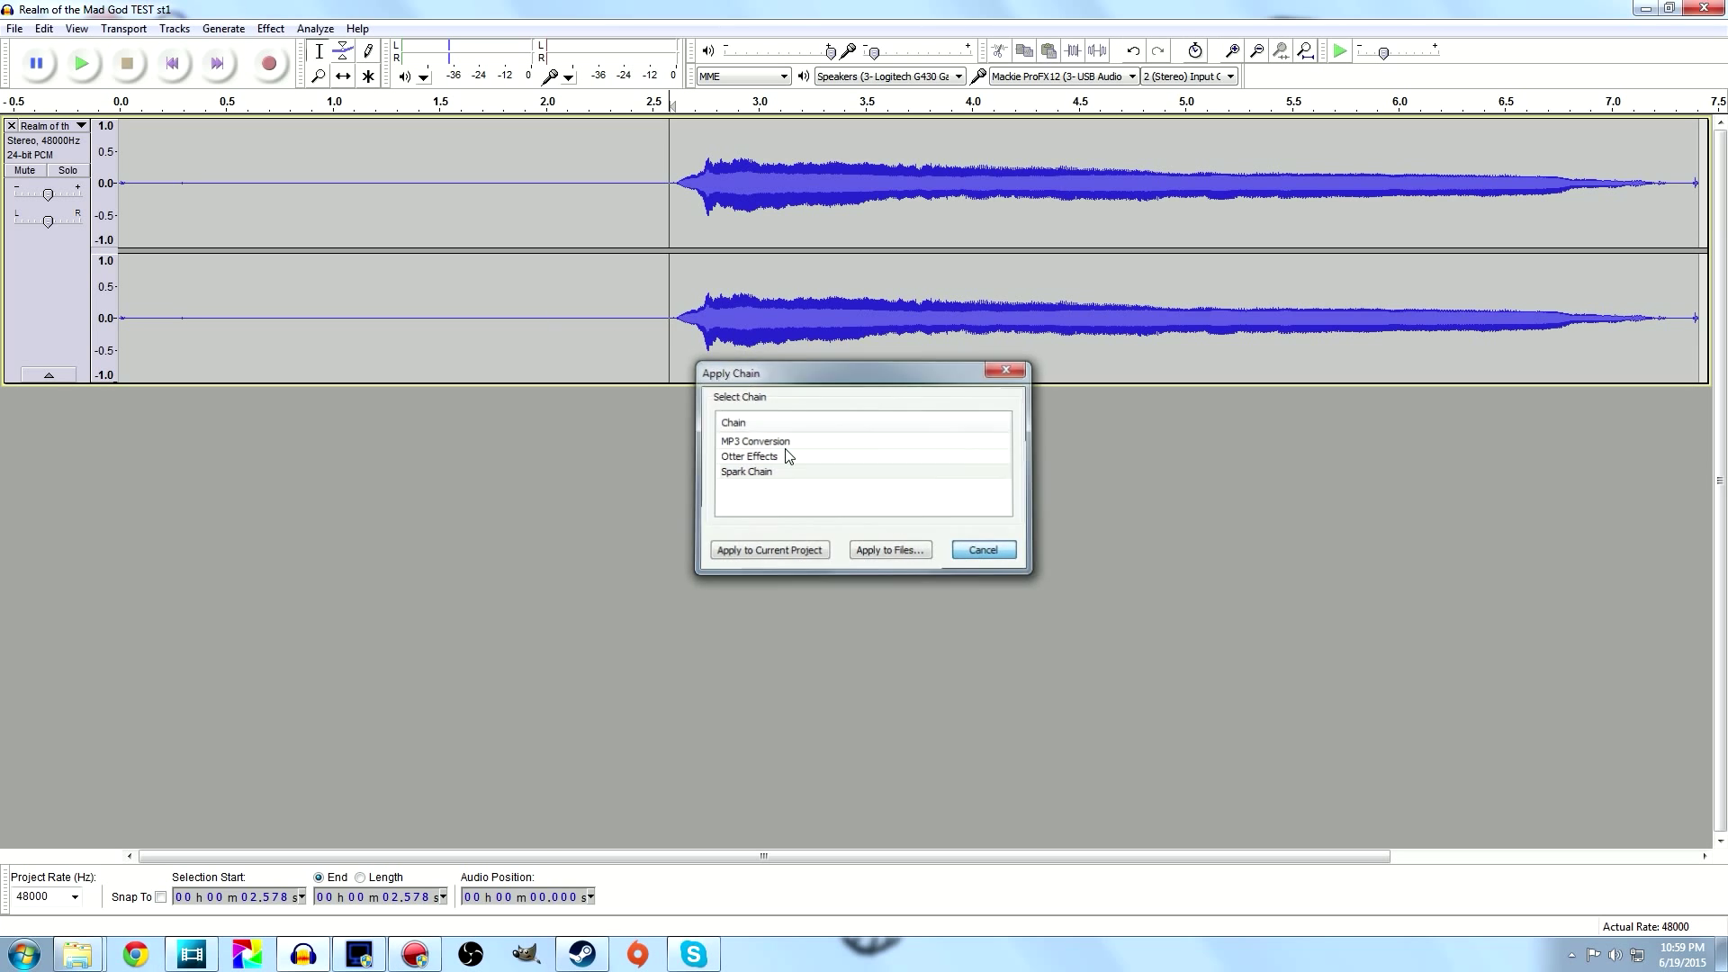
click(983, 551)
click(14, 28)
click(63, 403)
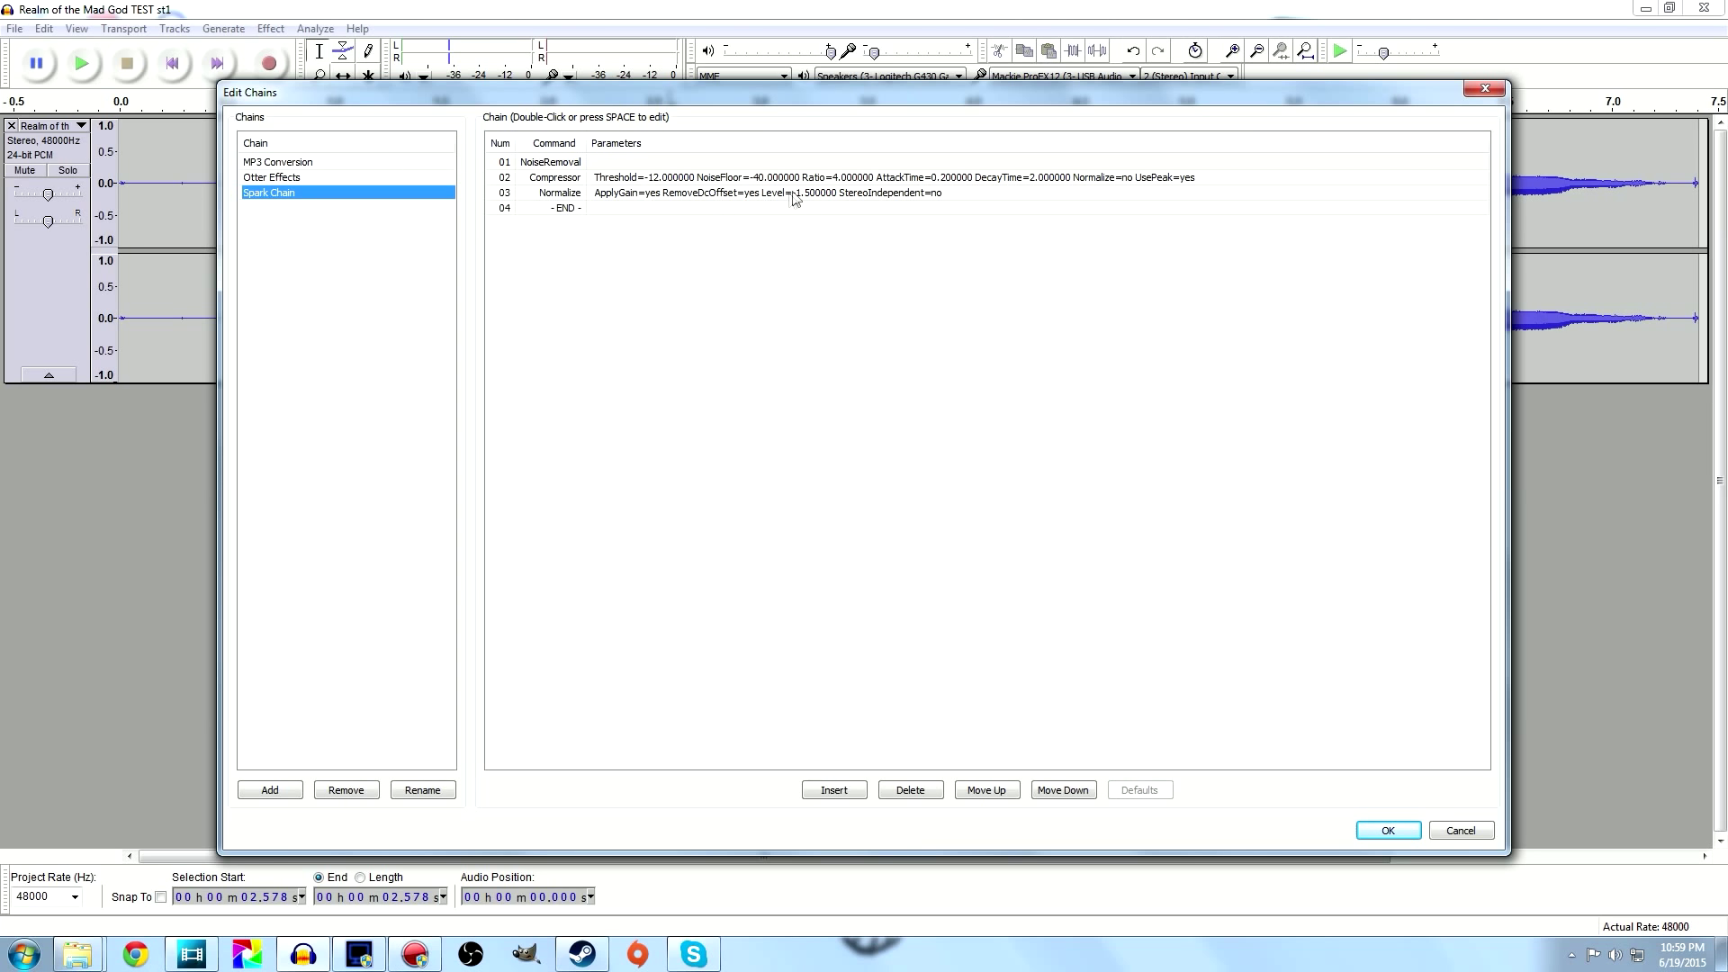
click(1485, 88)
Step: Apply Spark Chain (noise removal, compressor, normalize) to the current project
click(431, 281)
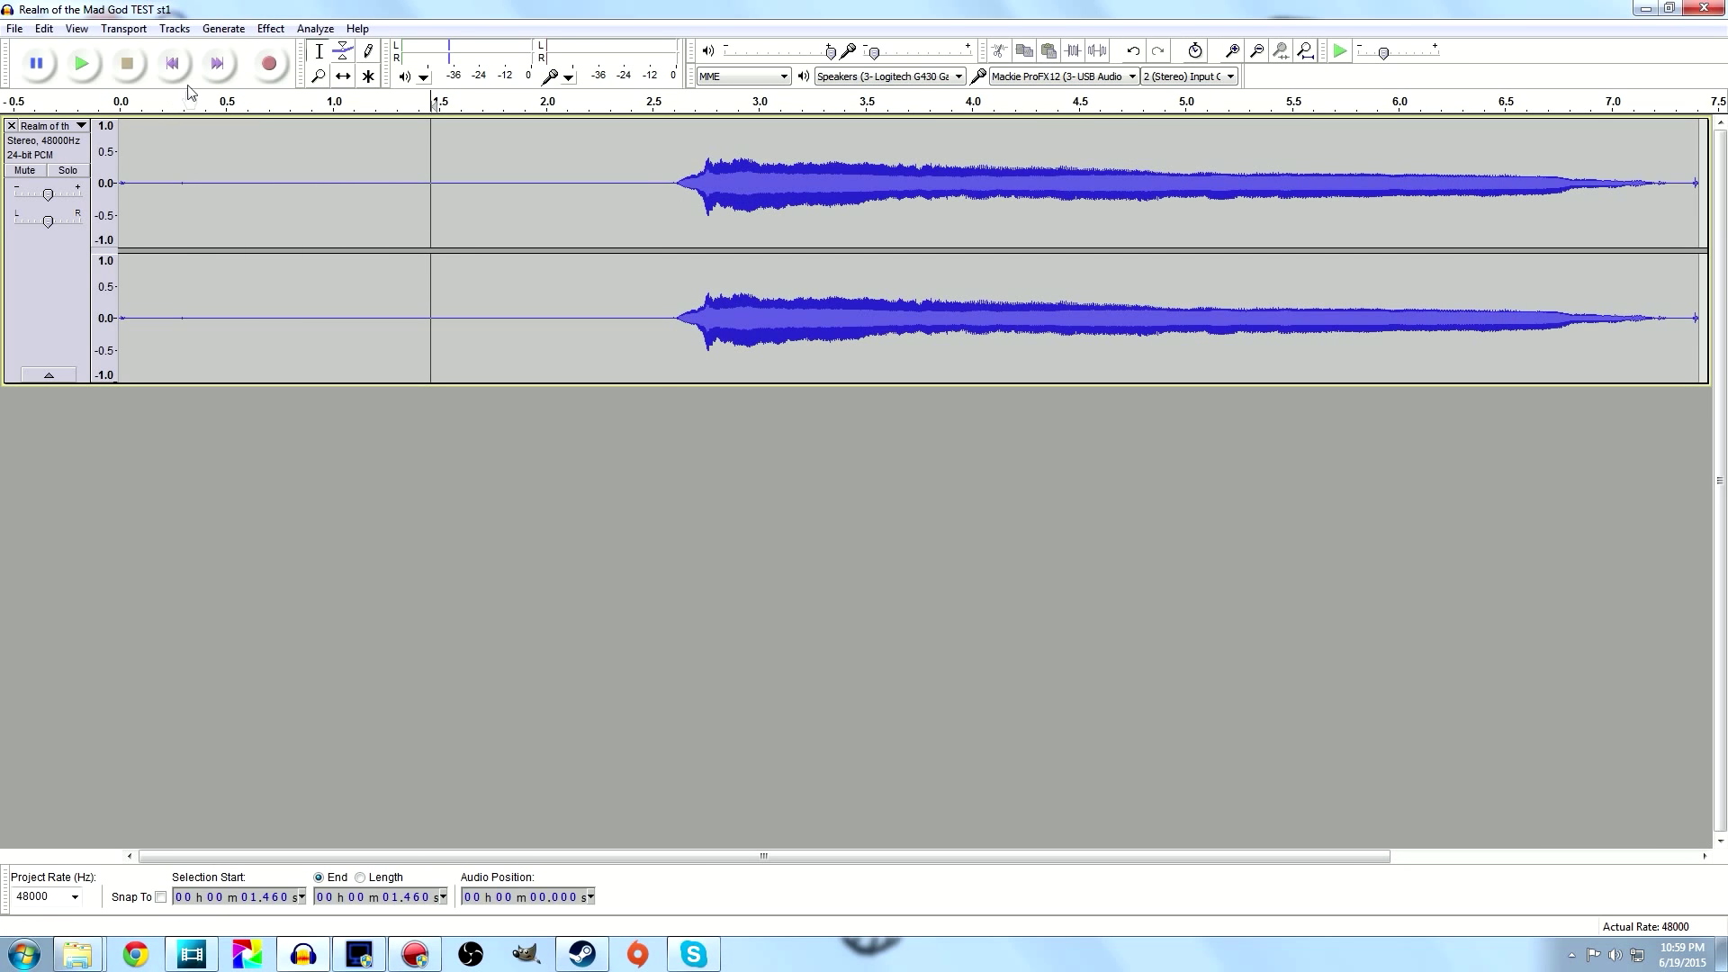
click(15, 28)
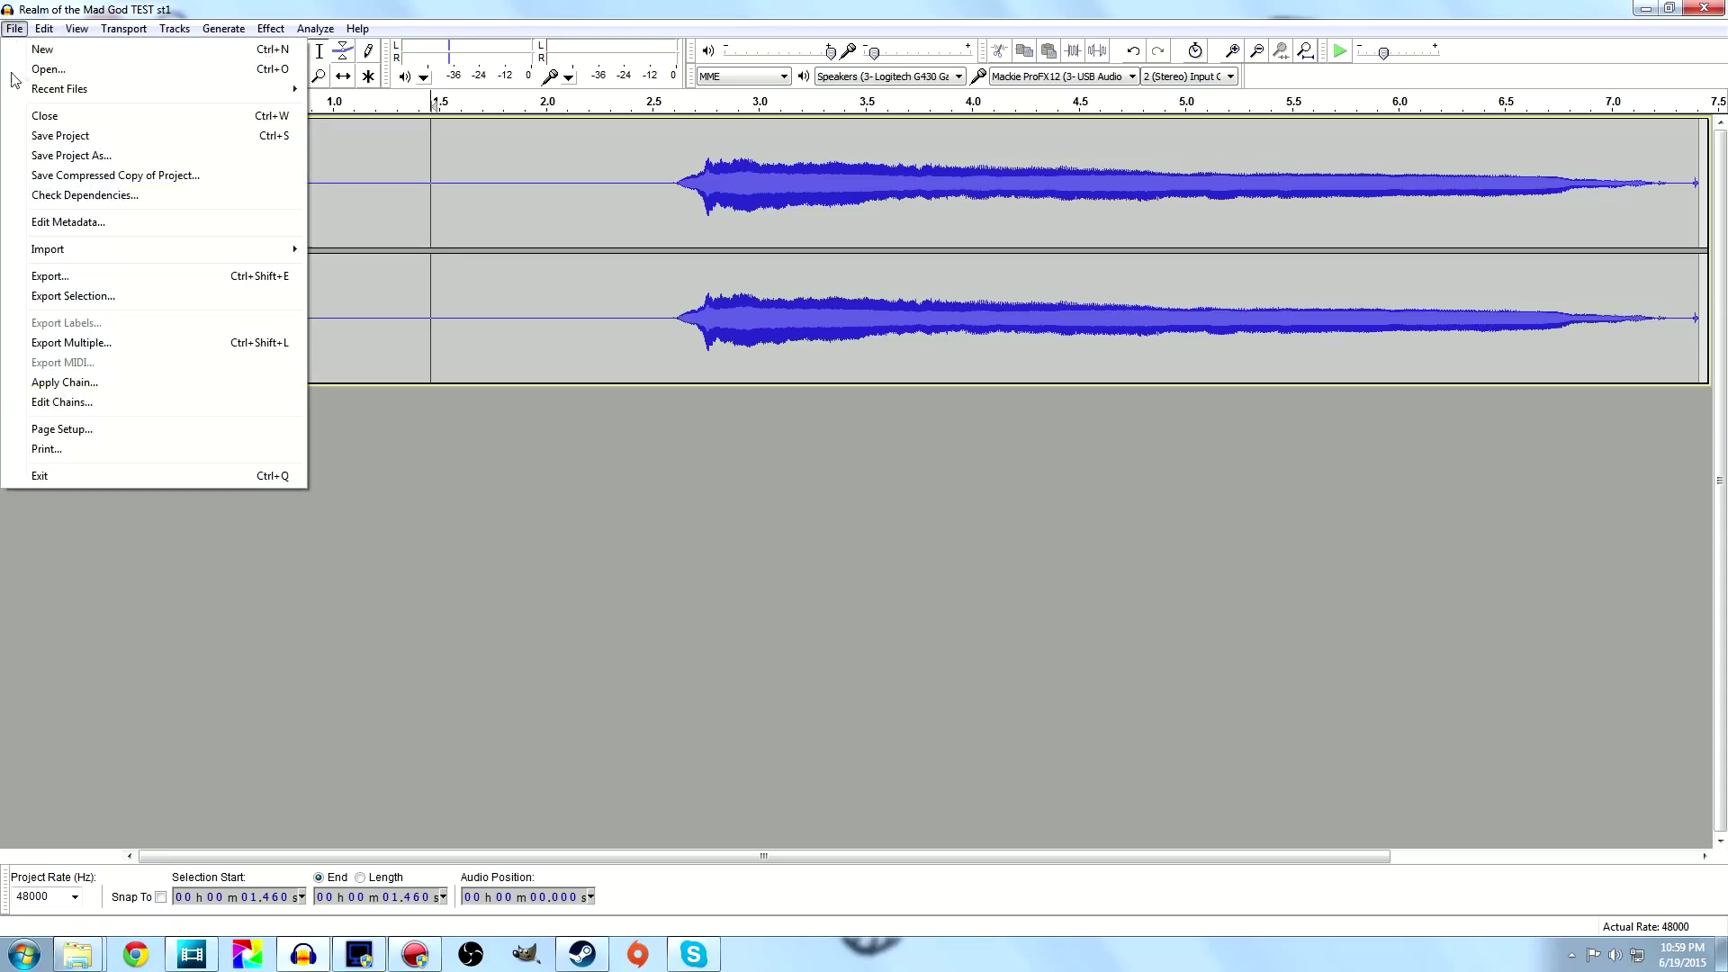
click(83, 383)
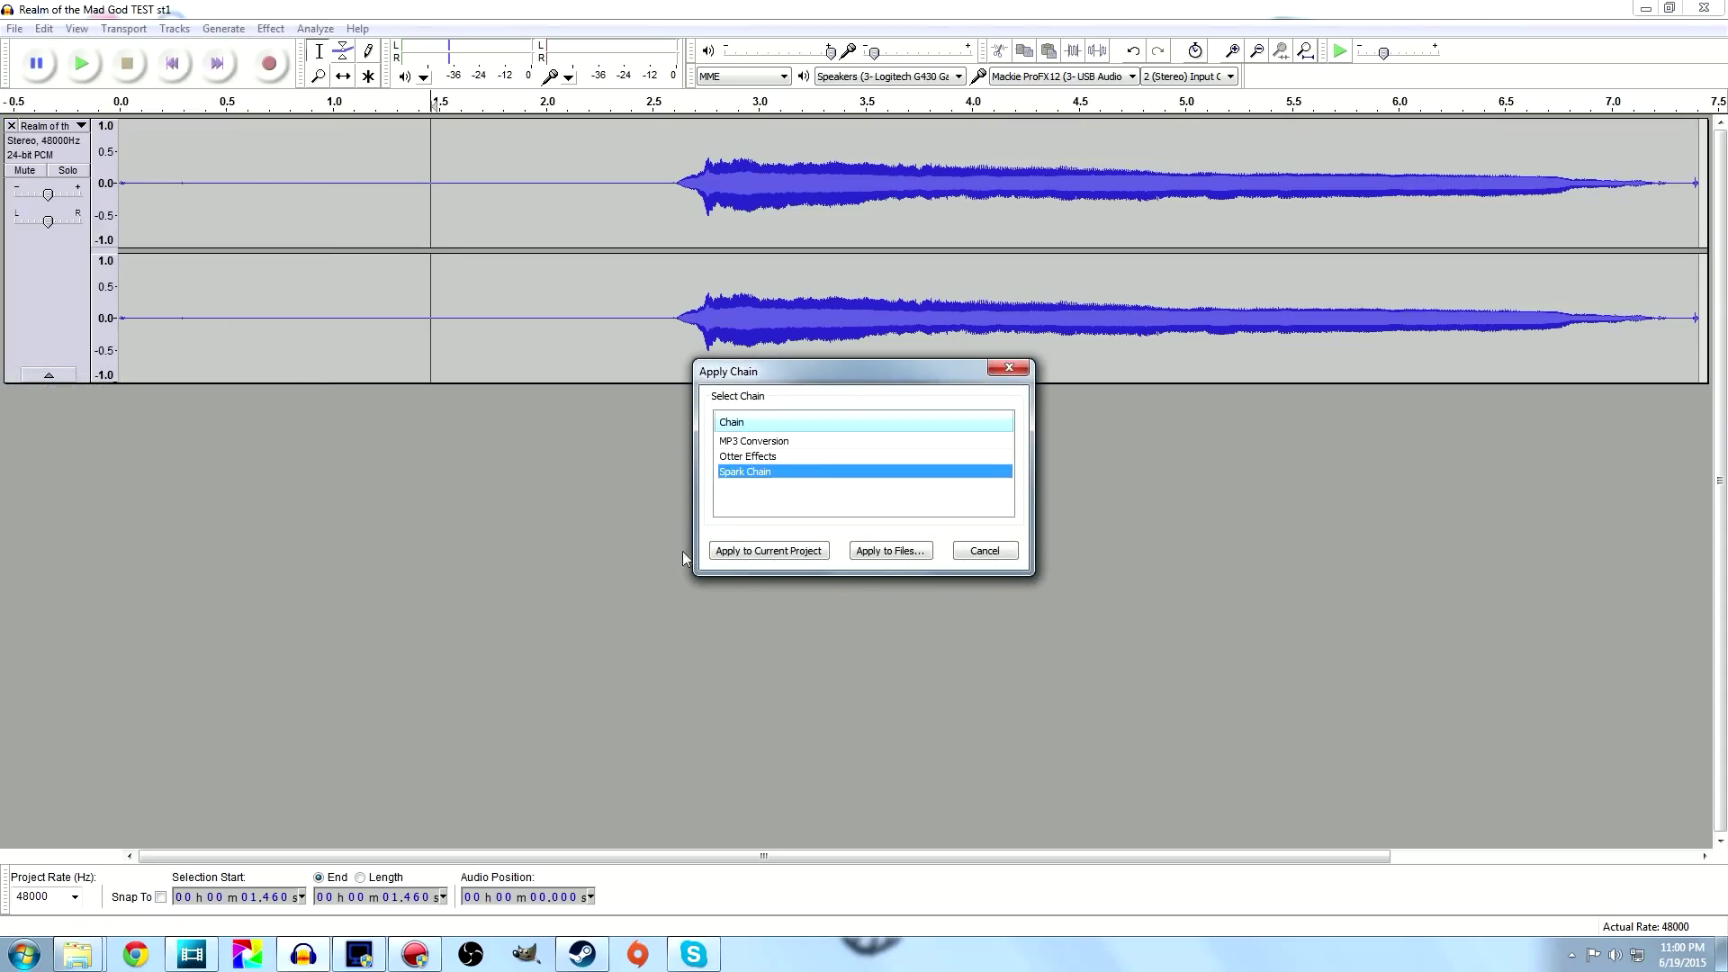
click(764, 553)
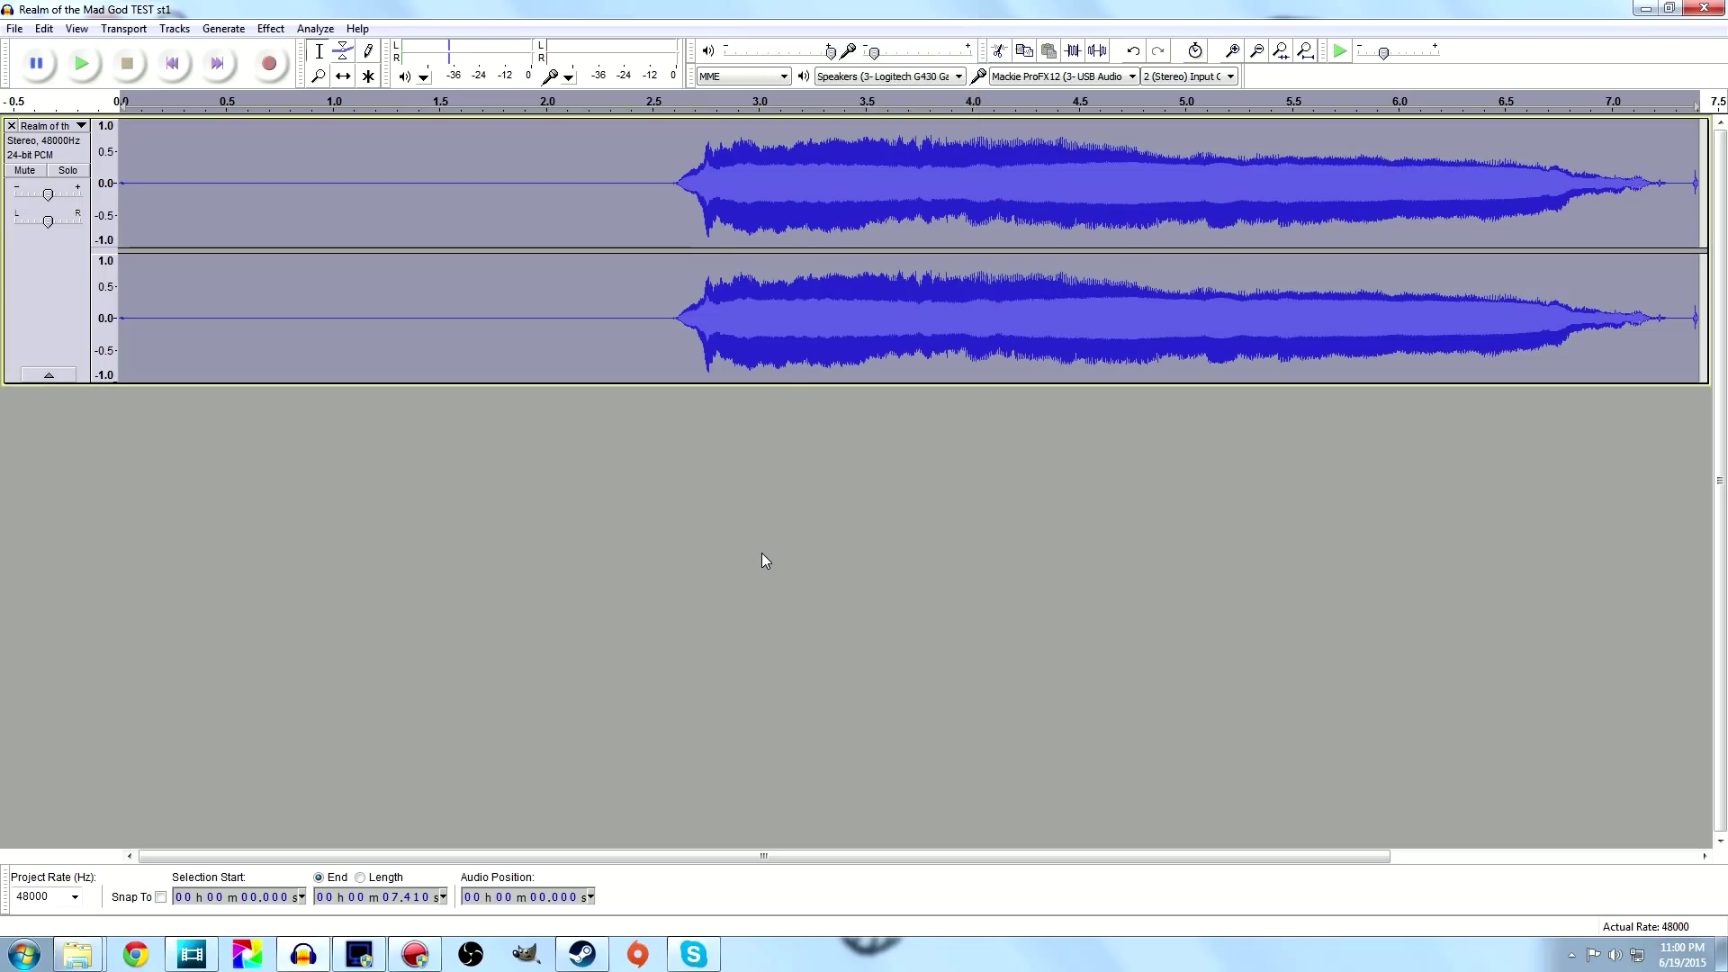
click(14, 28)
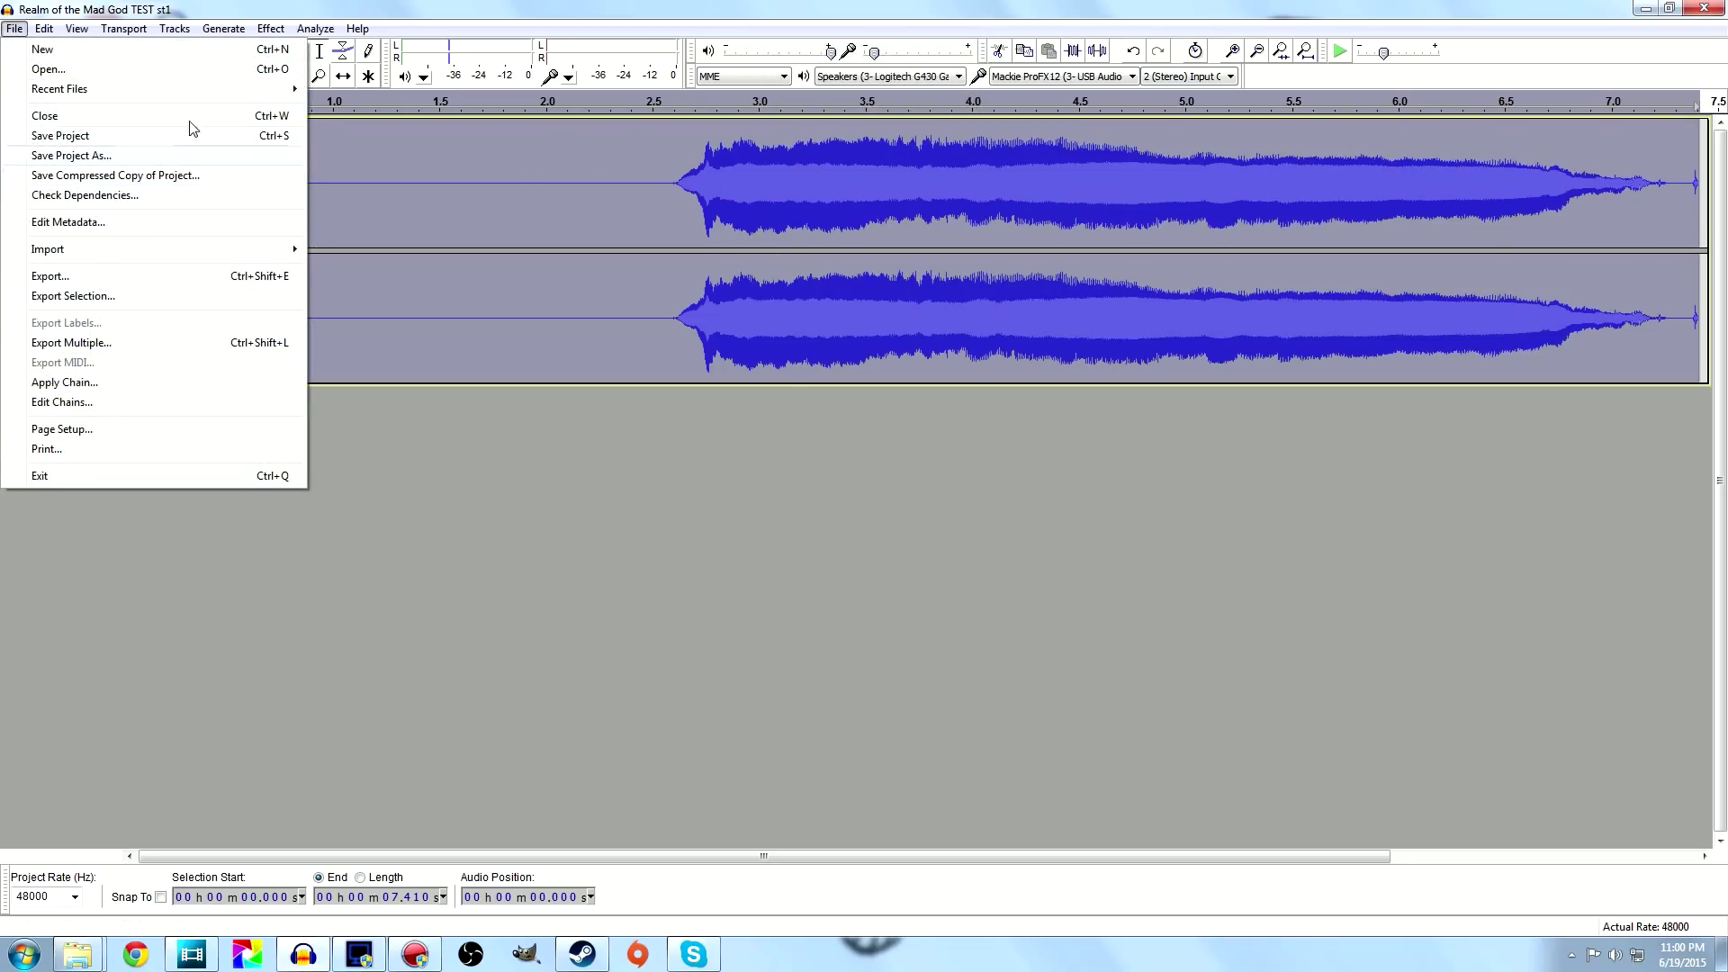
Step: Export the processed audio over the existing 'Realm of the Mad God TEST st1.wav'
click(73, 277)
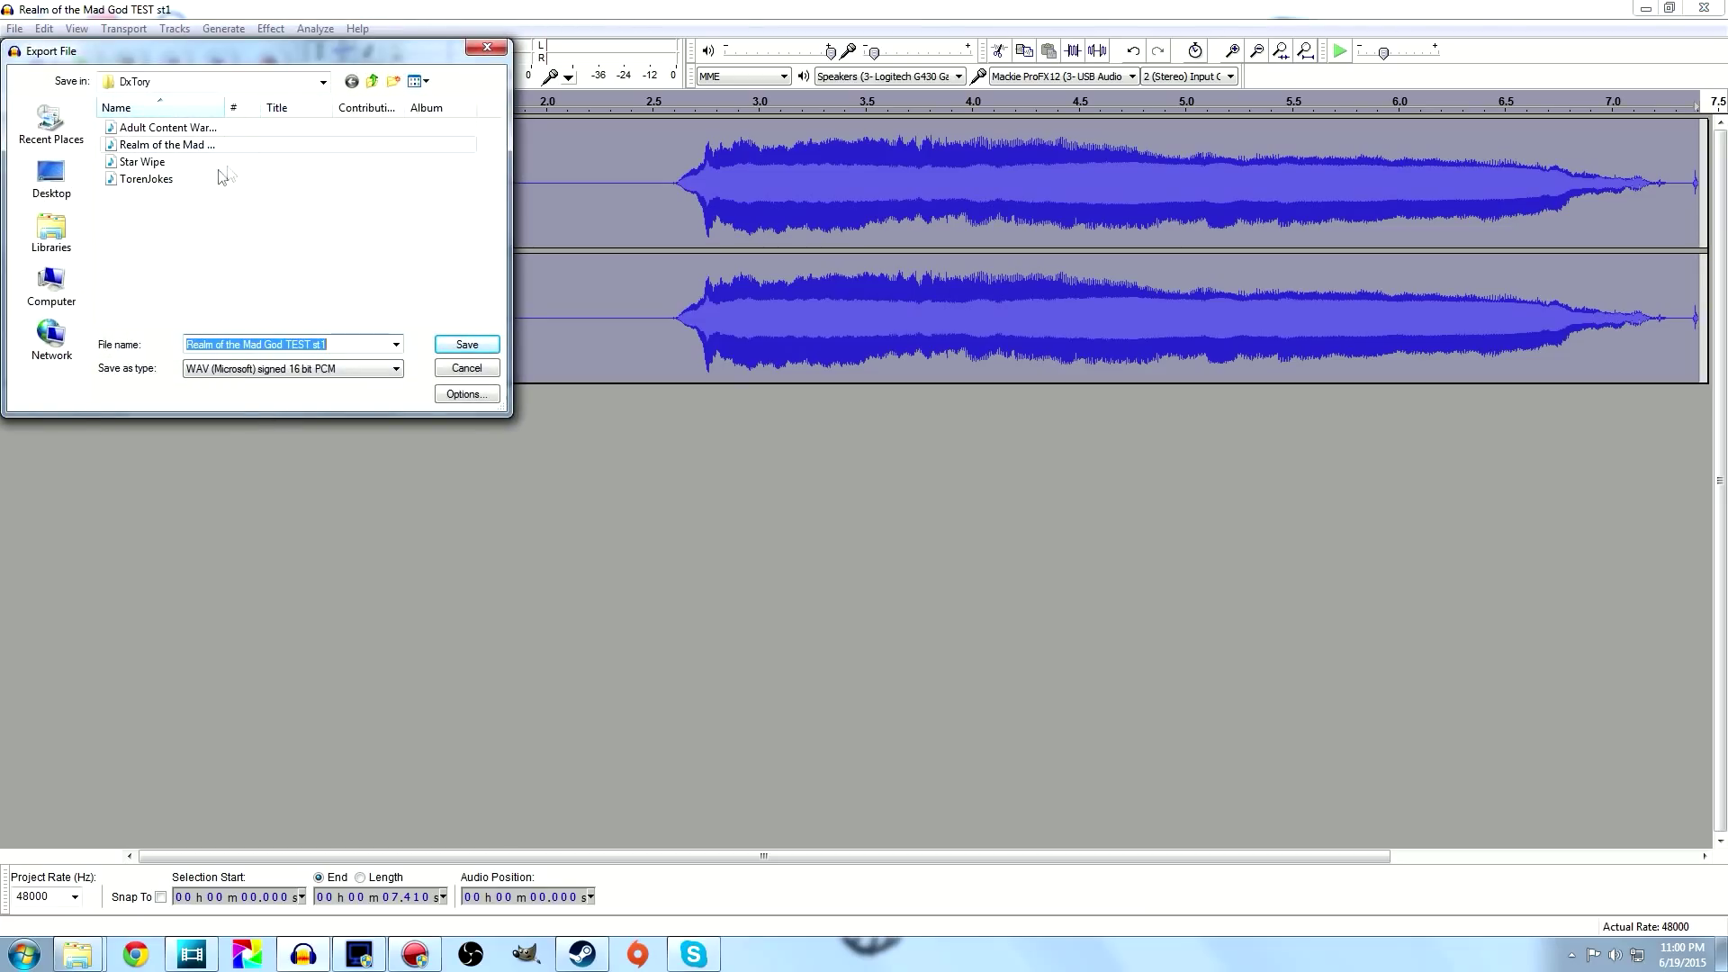
click(467, 345)
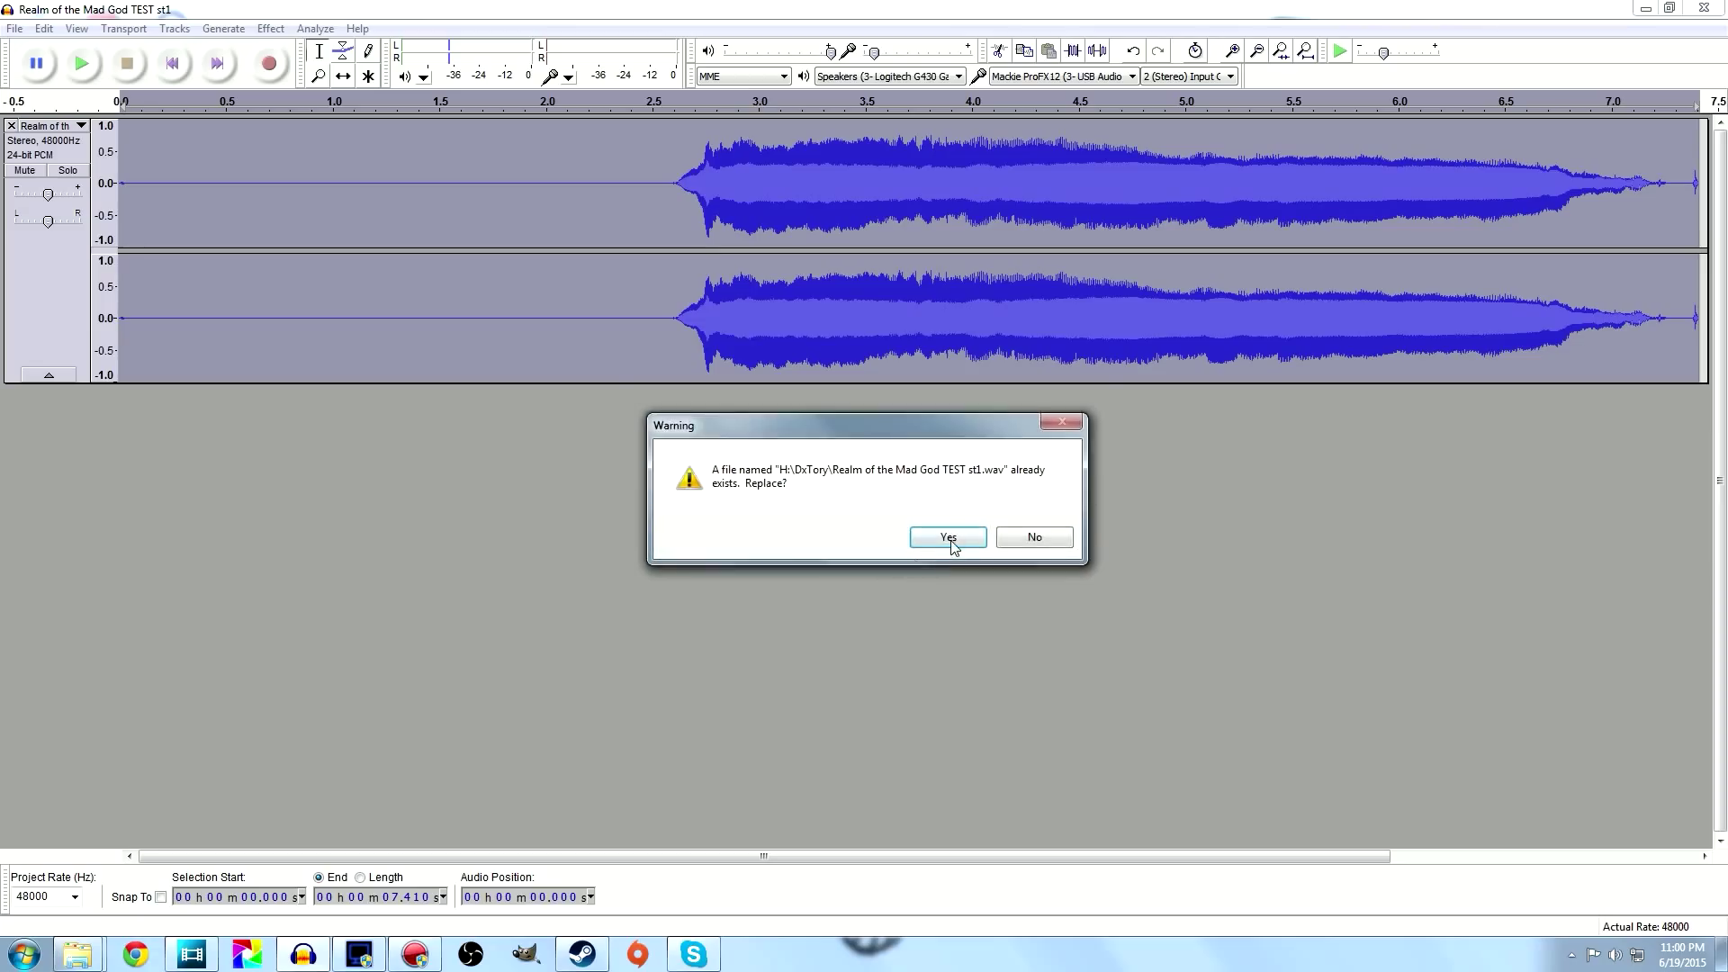
click(952, 540)
click(938, 611)
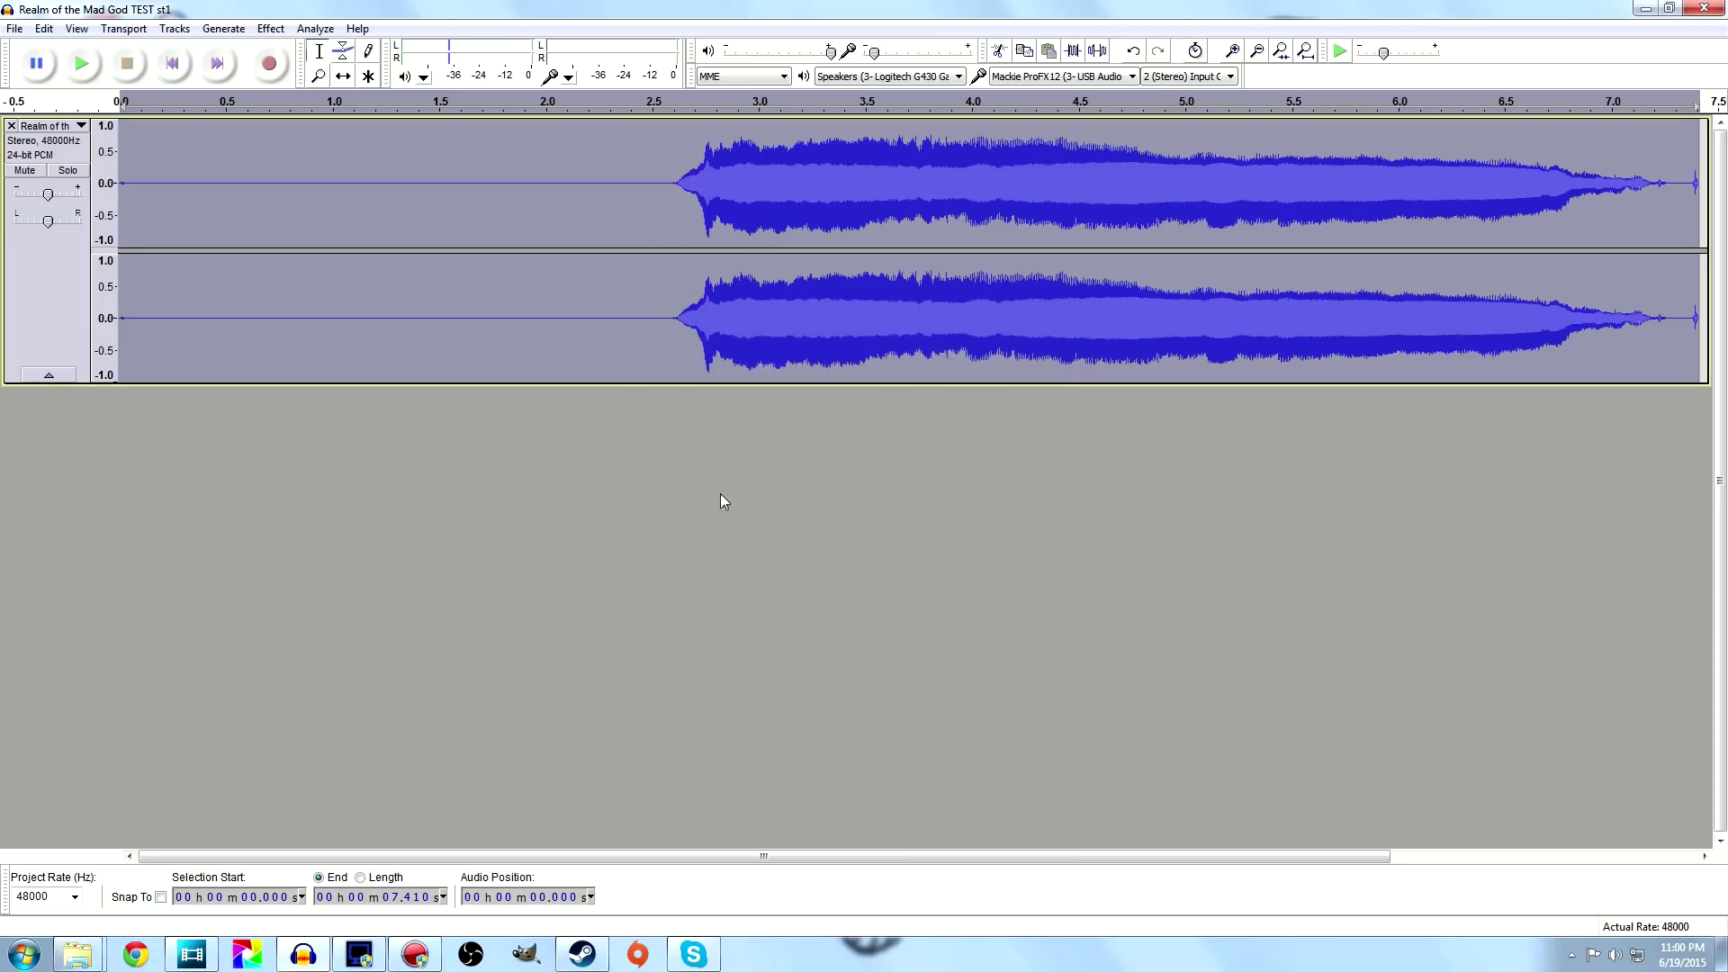
Step: Quit Audacity without saving the project and return to Movie Studio Platinum
click(1704, 8)
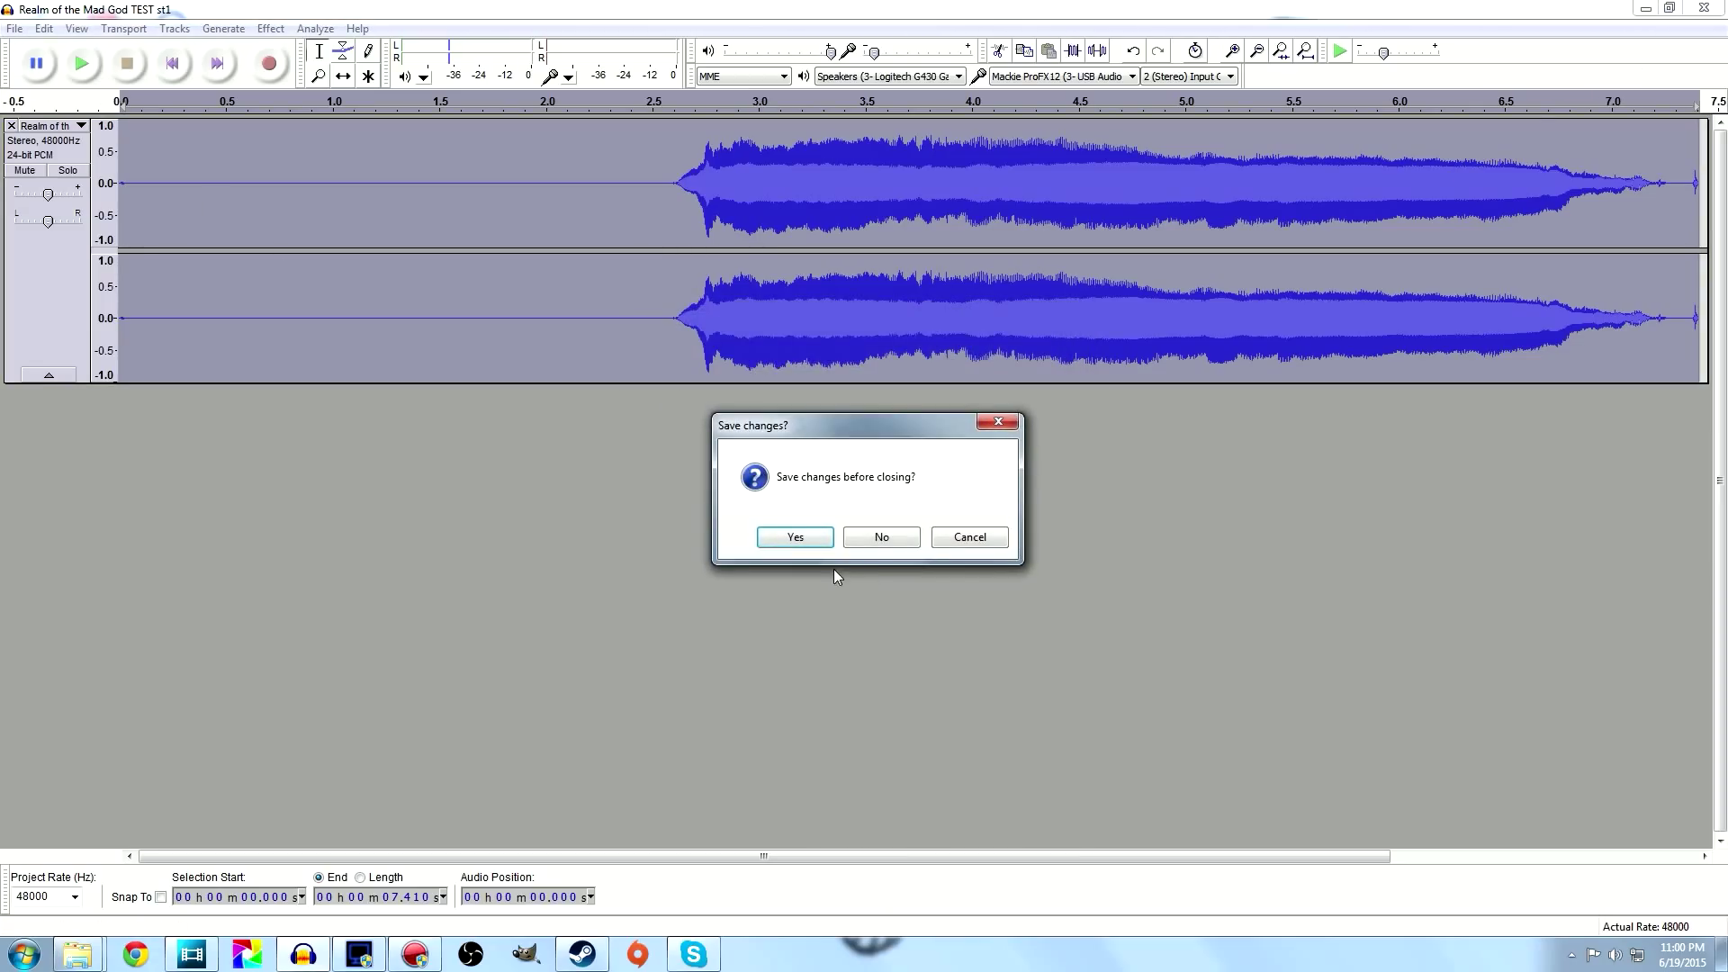
click(880, 539)
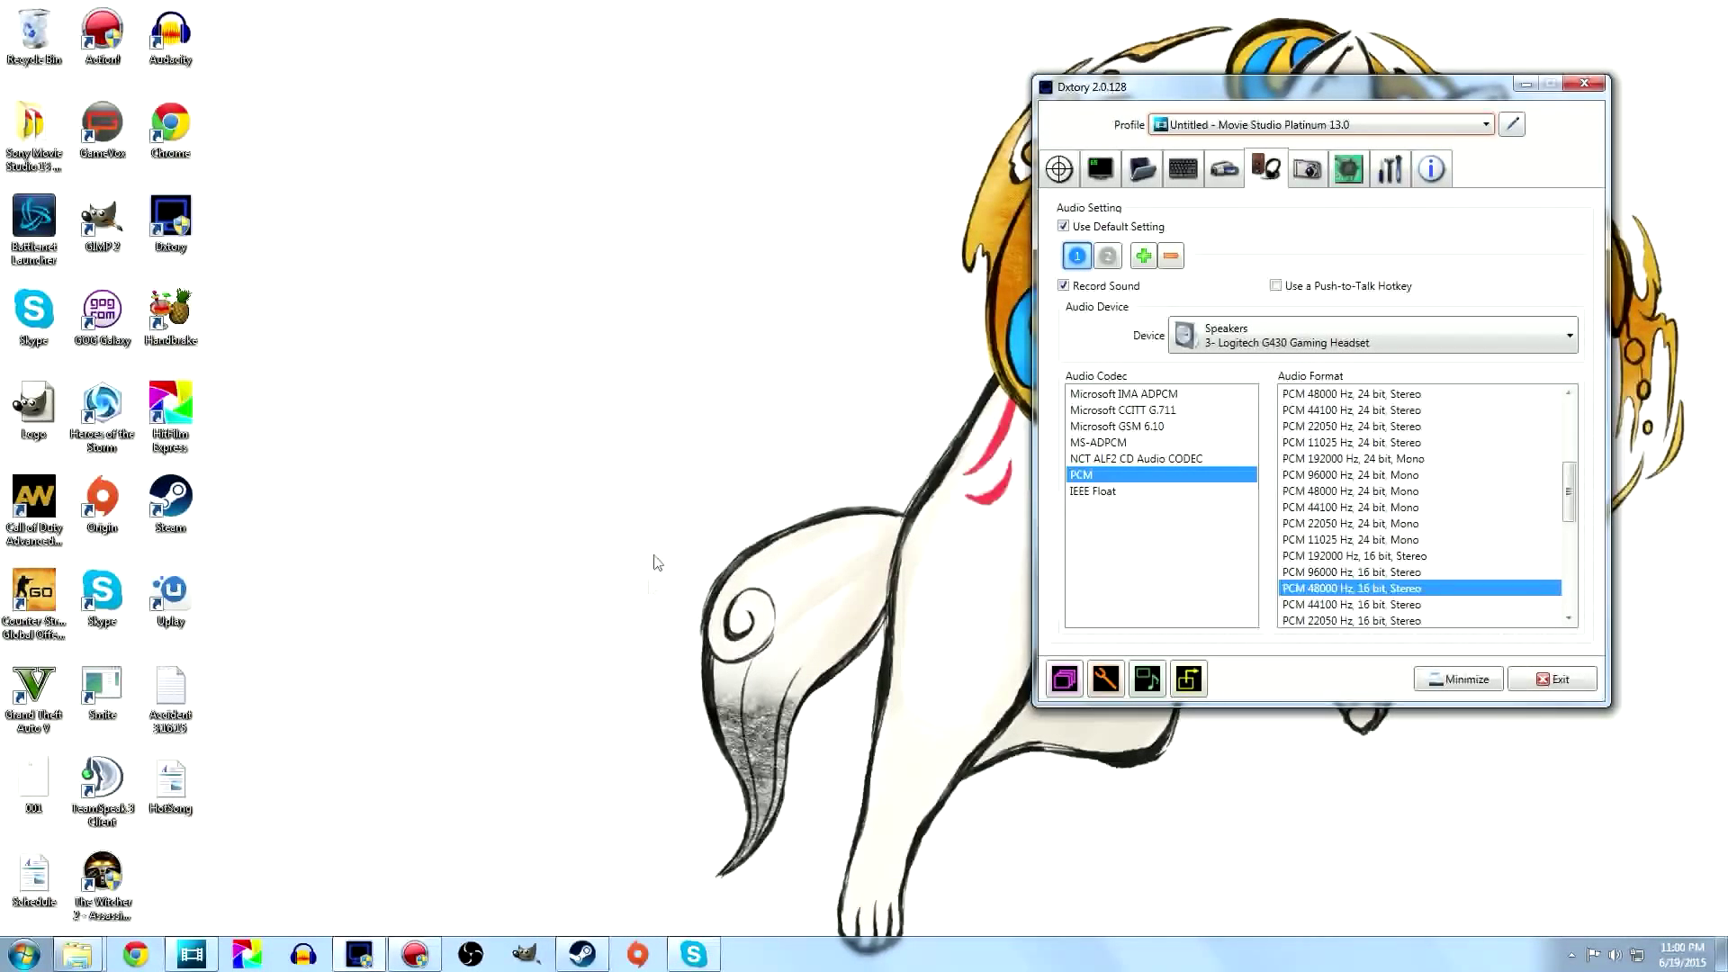
click(189, 954)
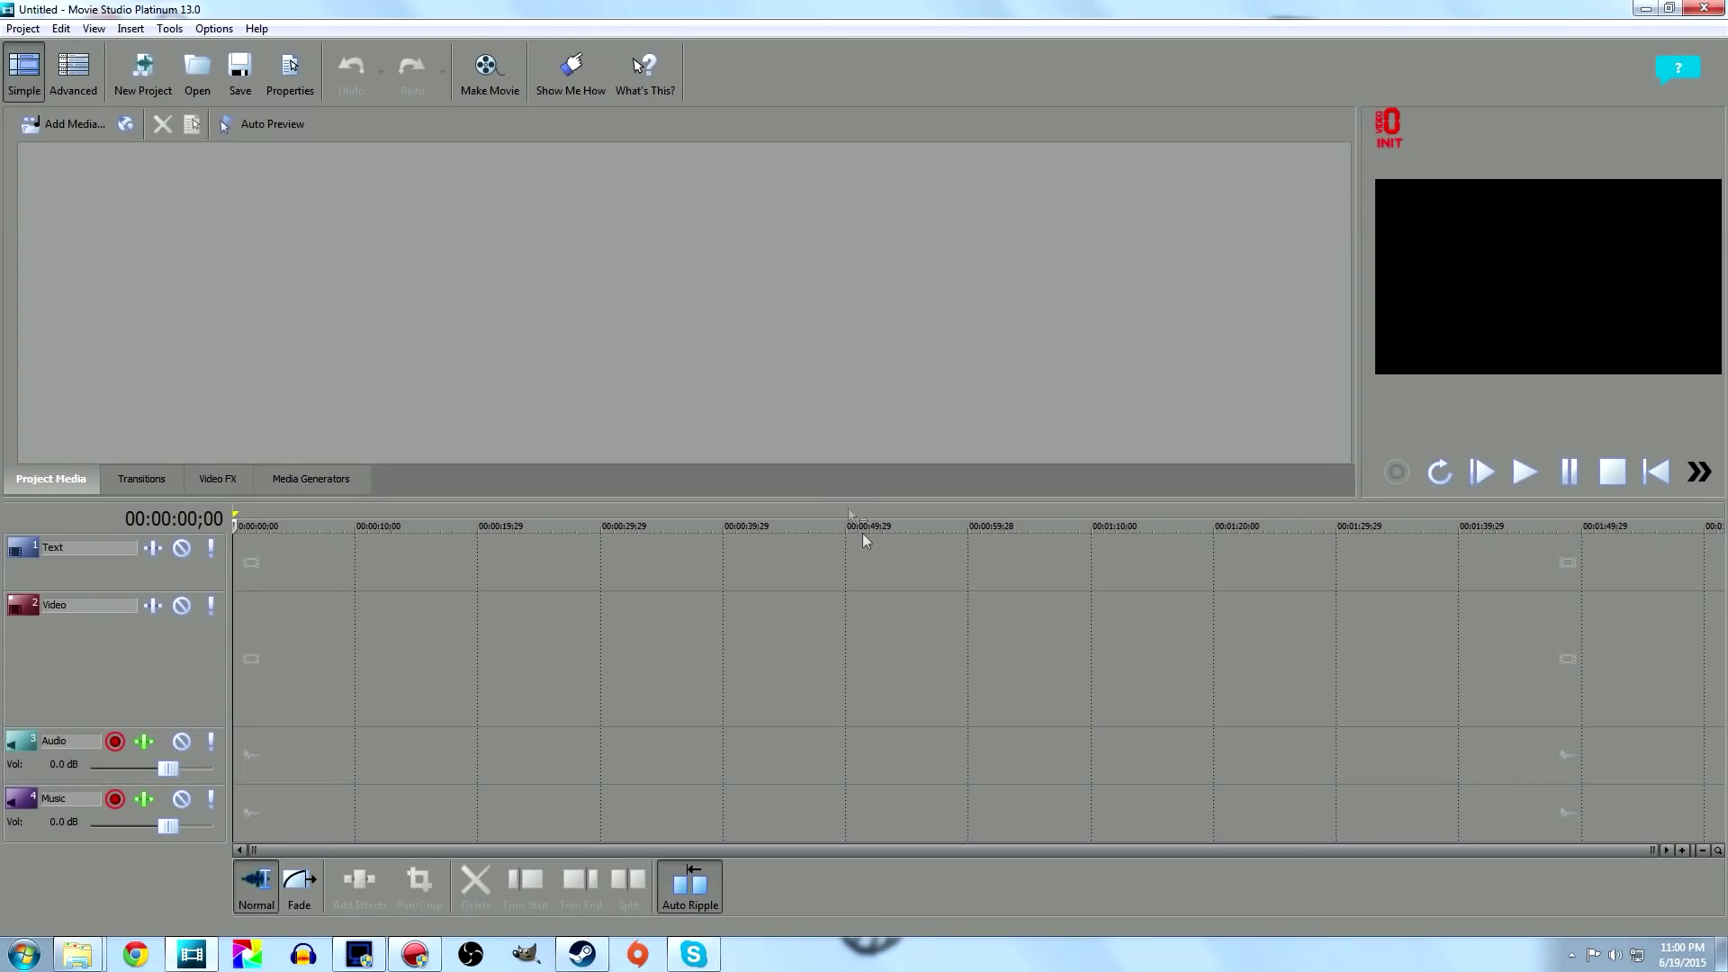
Step: Add the TEST st1 WAV and the Realm of the Mad God TEST video to Project Media
mouse_move(77, 952)
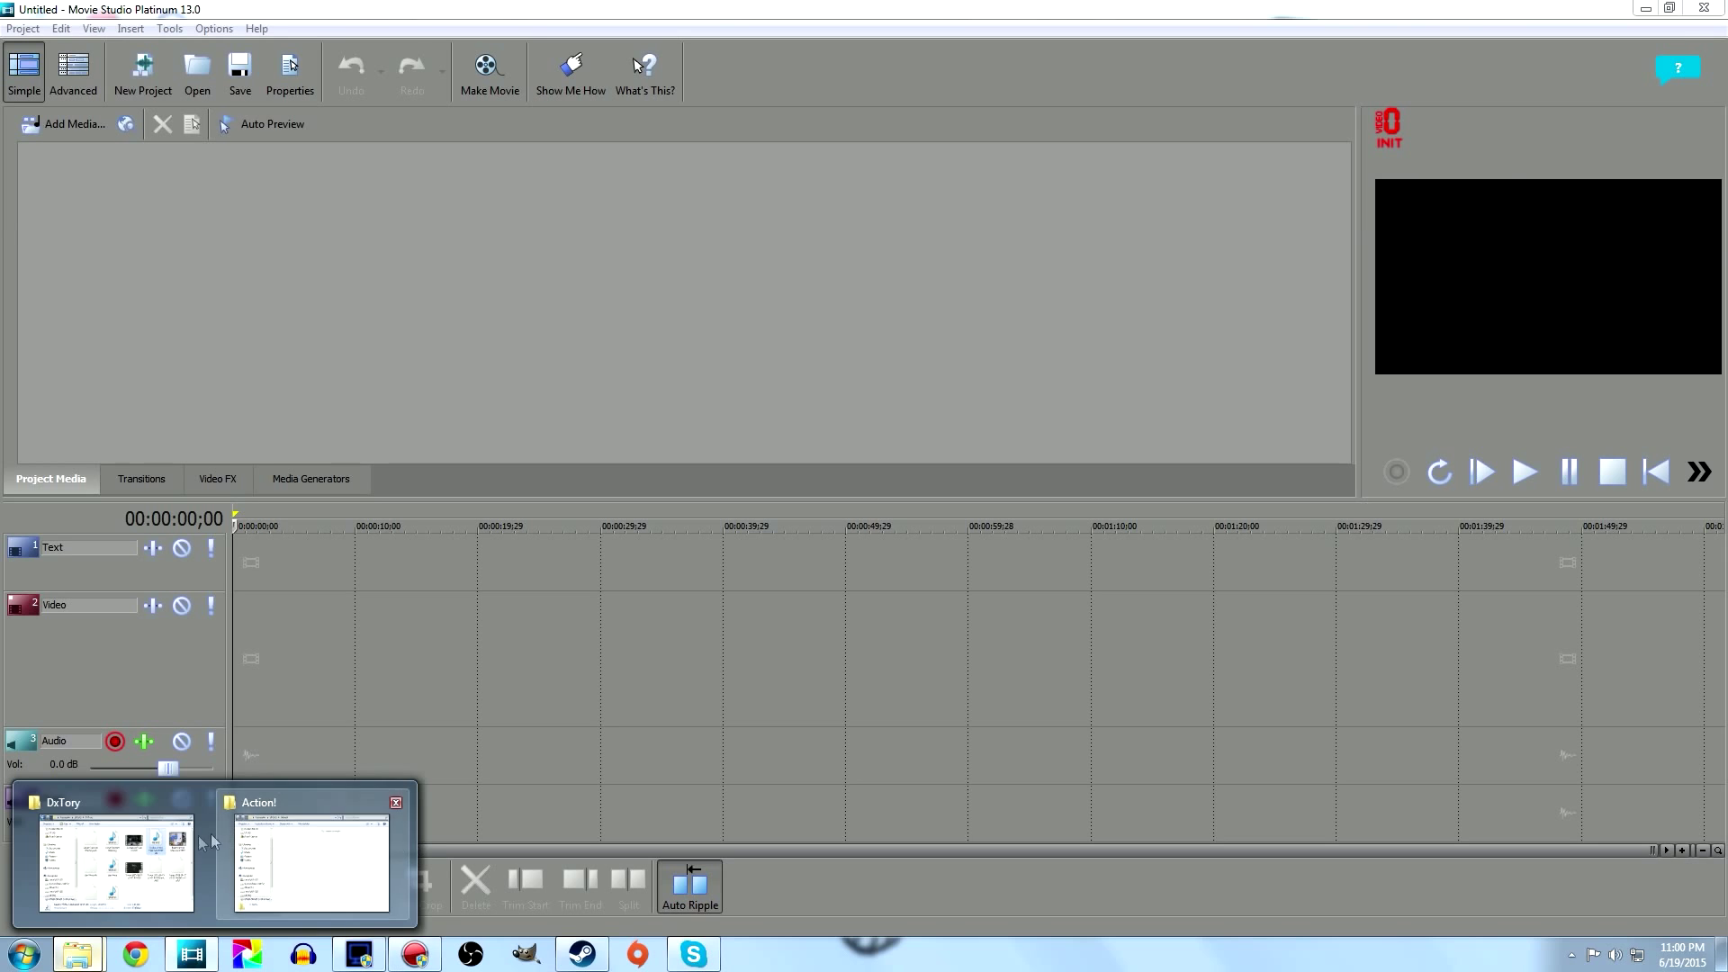
click(308, 855)
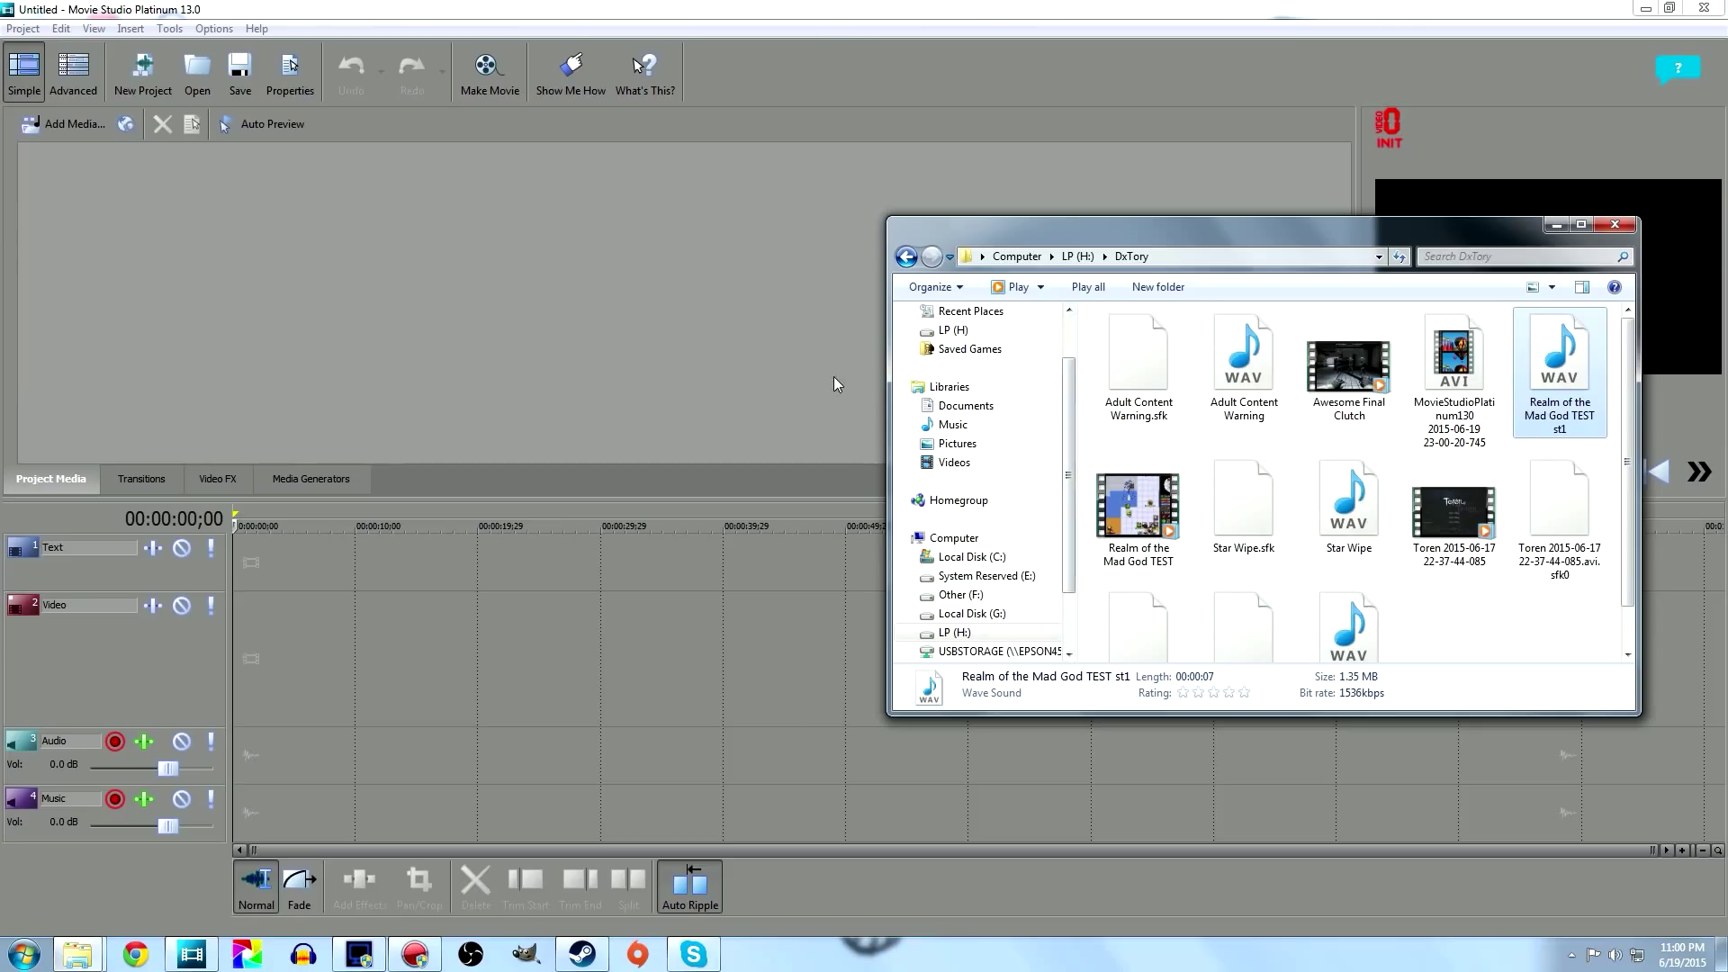
click(1459, 379)
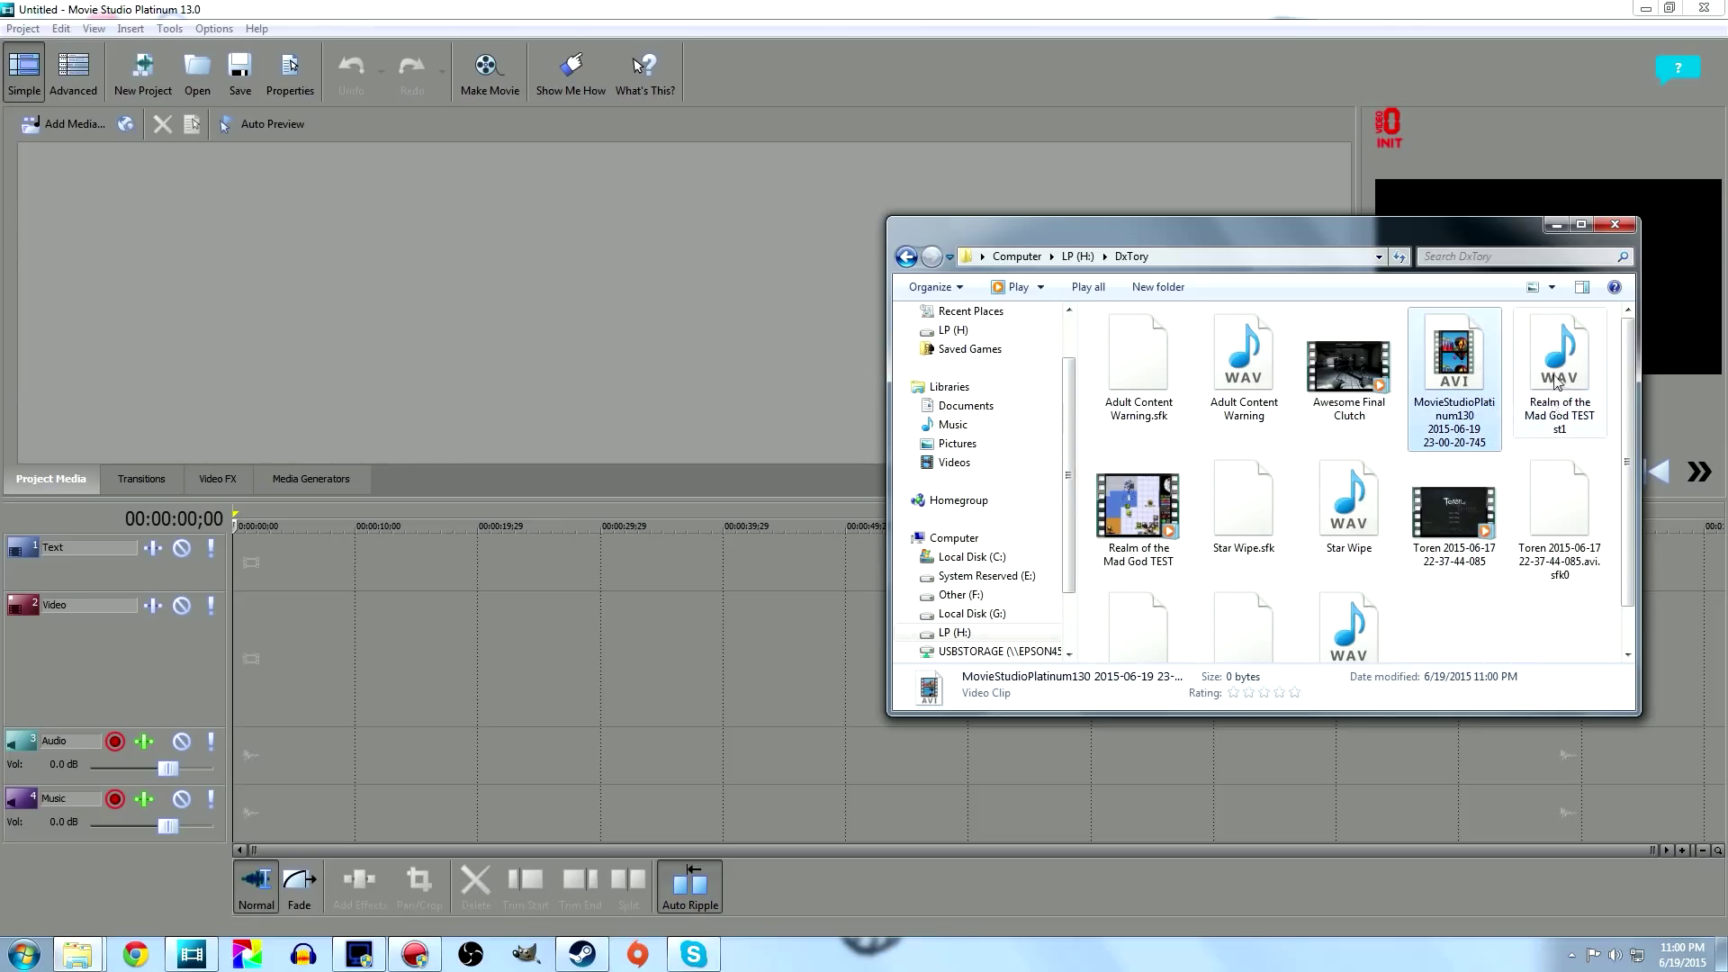
click(1556, 387)
drag(1562, 371, 671, 301)
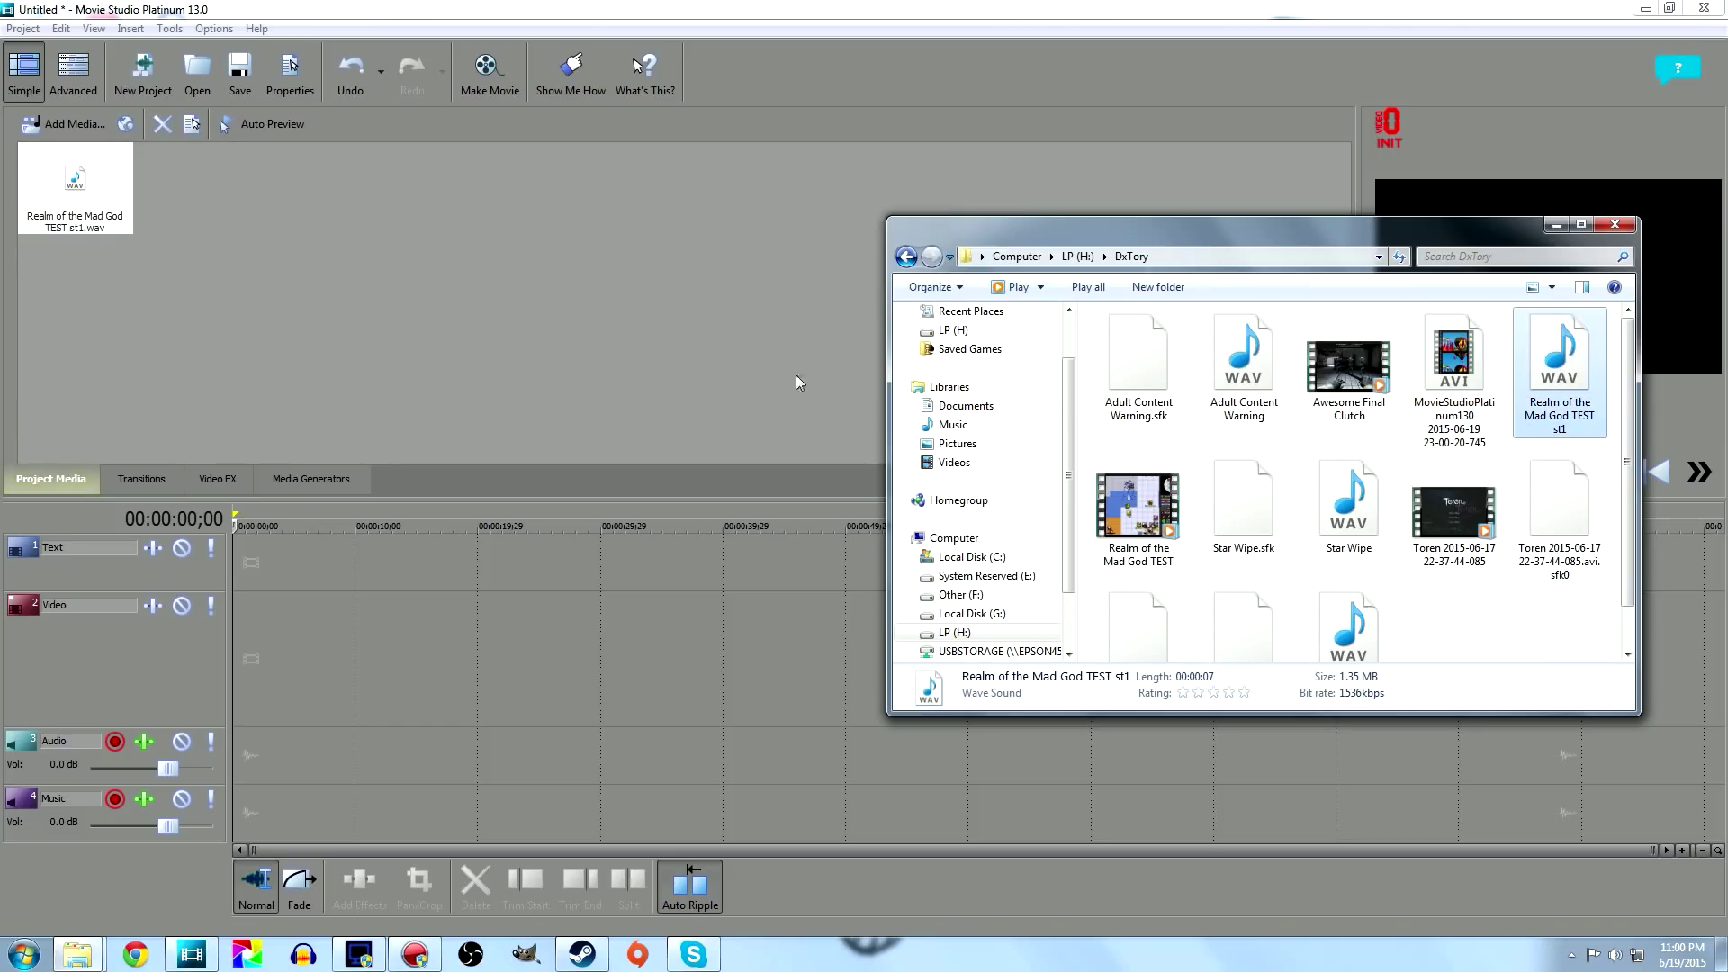
drag(1141, 504, 540, 297)
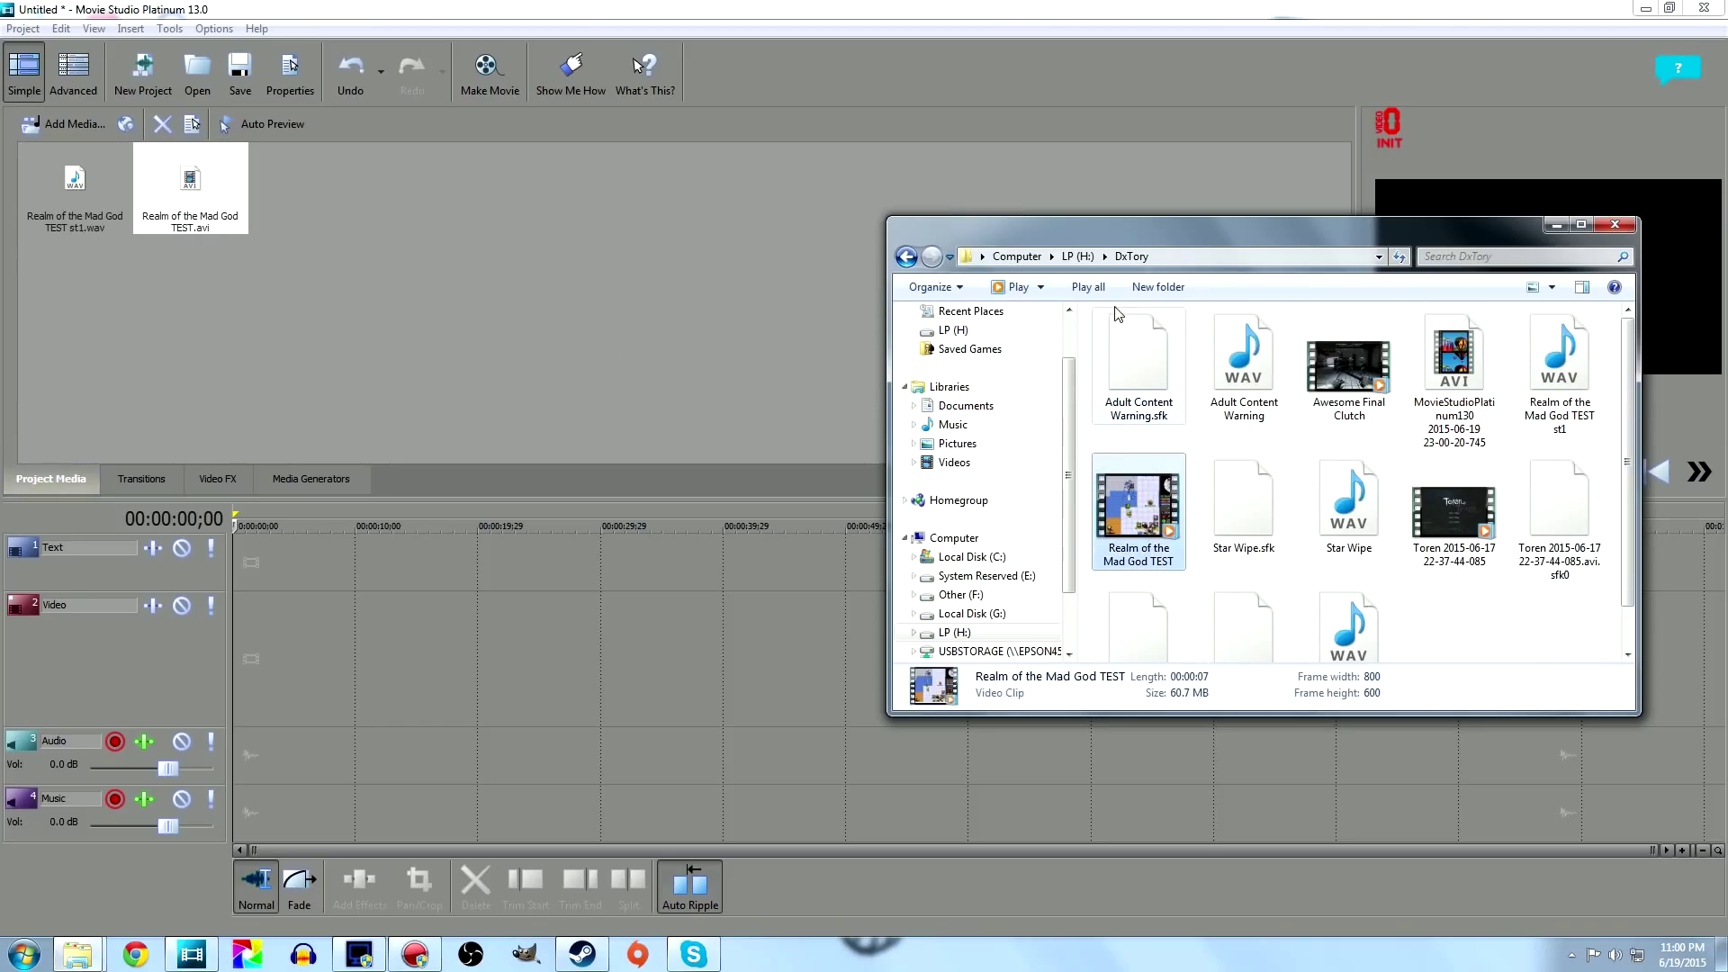
Step: Add ROTMGIntro.mp4 from H:\Youtube\_Intro to the project media
click(1079, 257)
double_click(1155, 472)
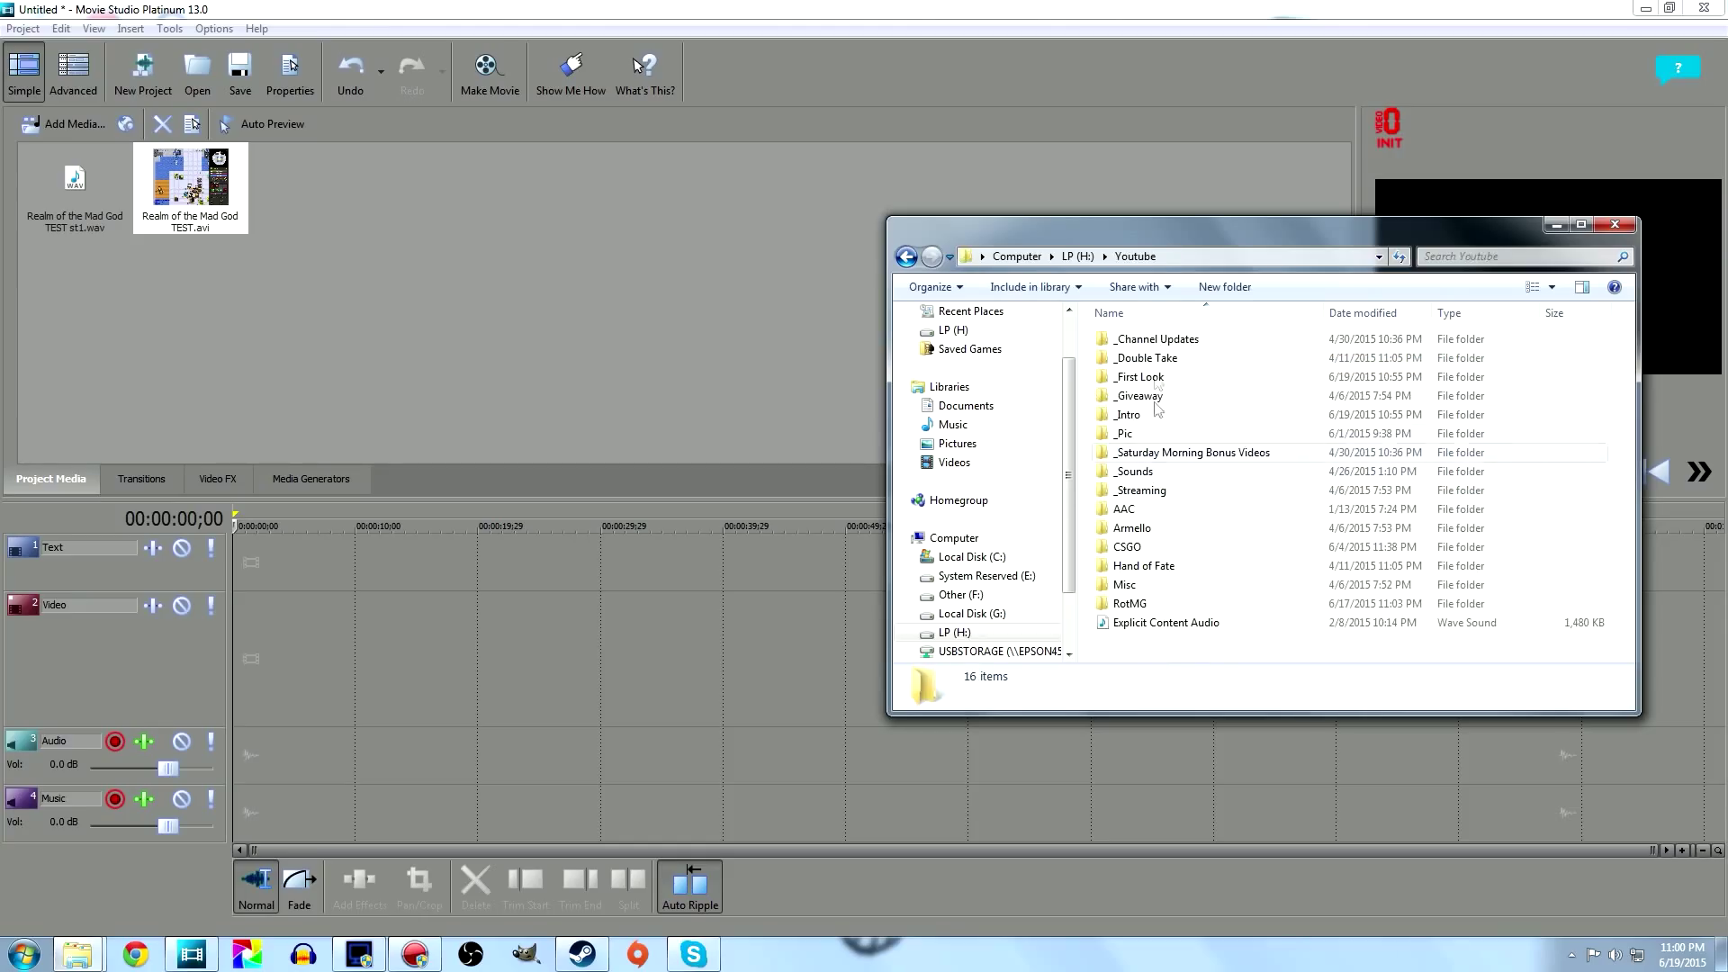
double_click(1136, 416)
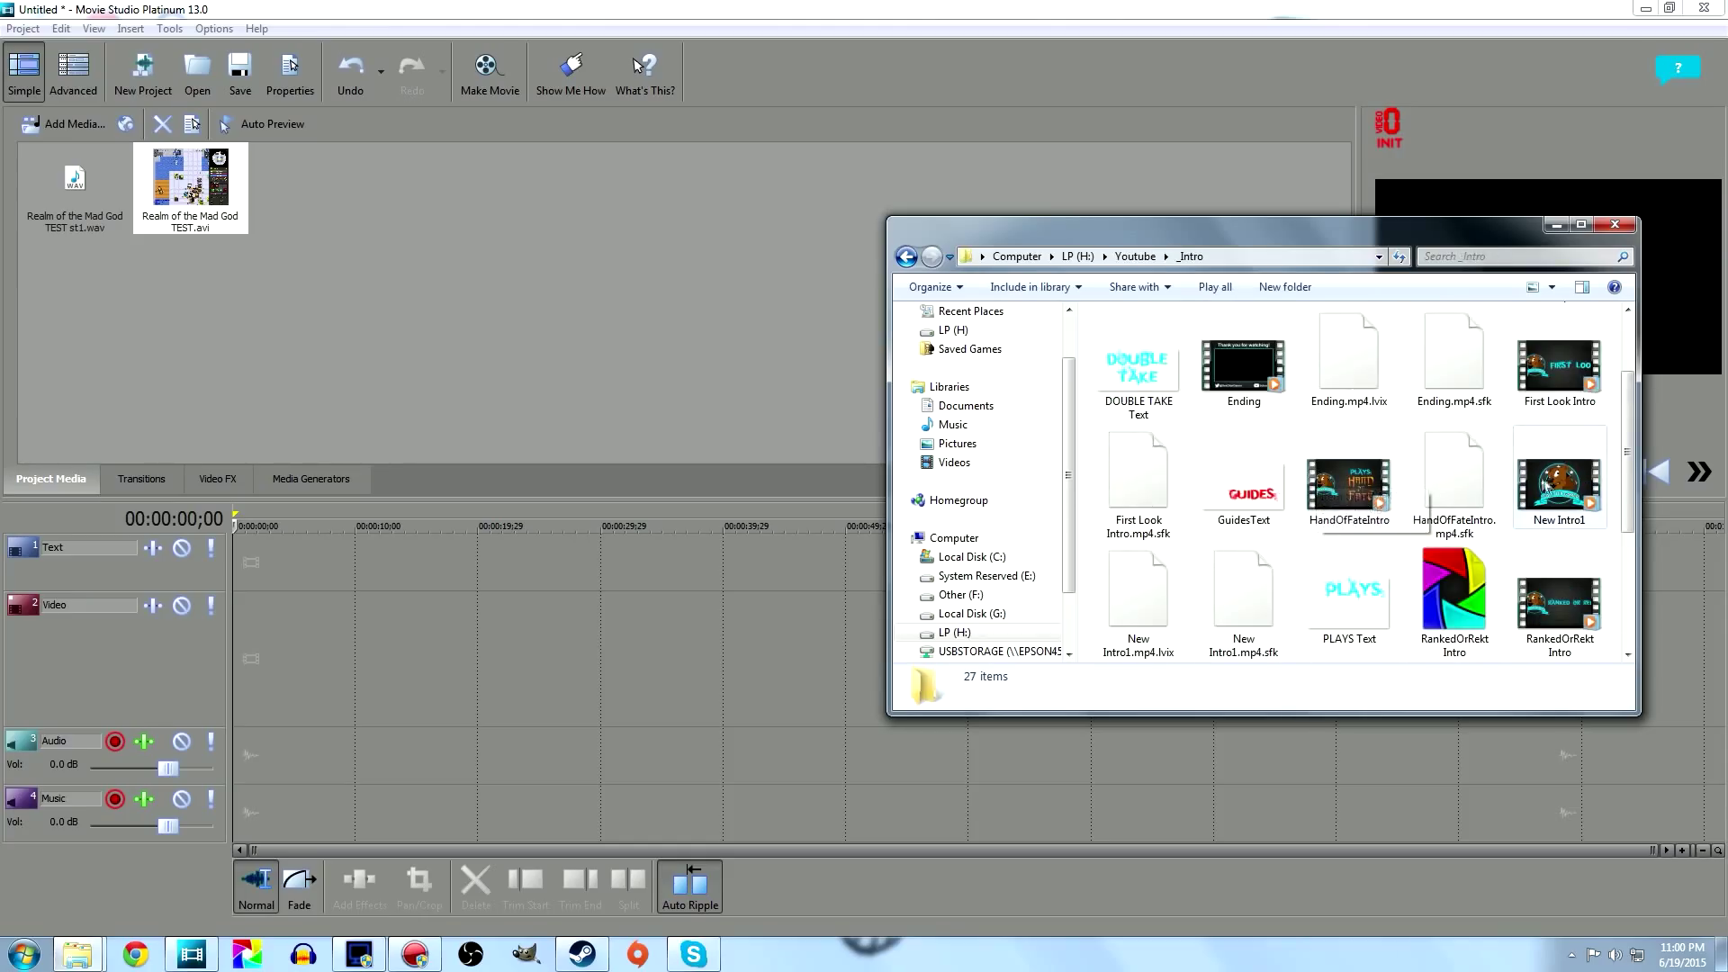
scroll(1554, 589, down, 3)
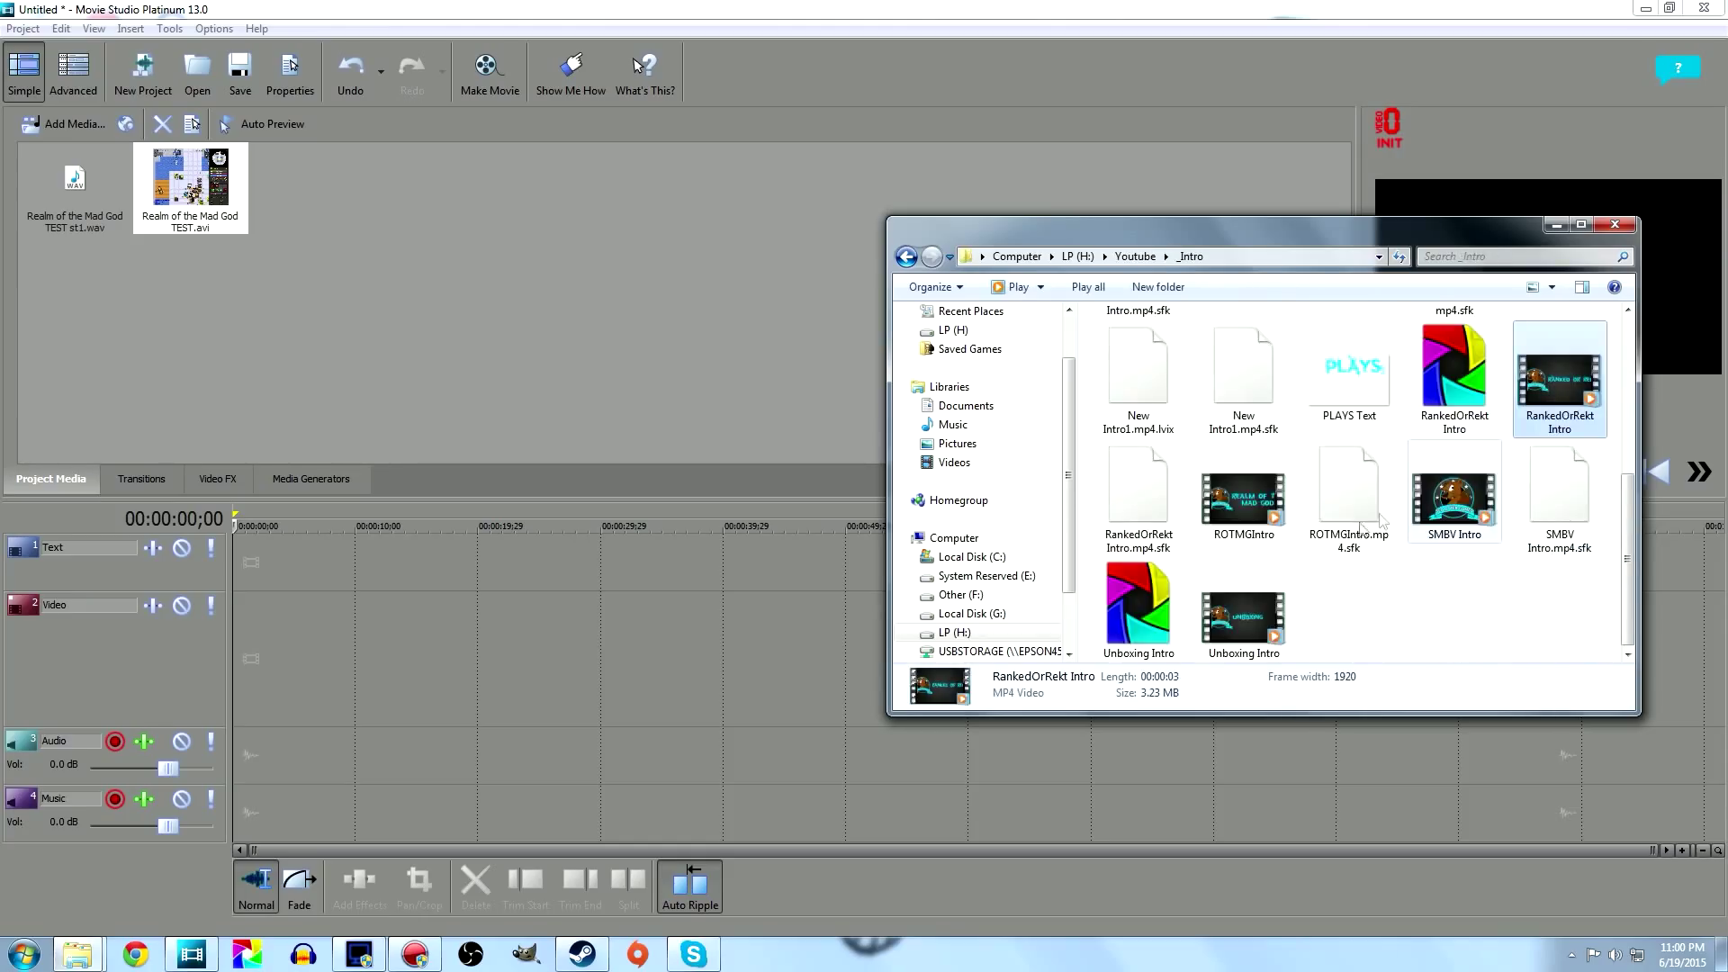
drag(1244, 500, 606, 342)
Step: Preview RotMG Background.jpg from the _Pic folder and add it to the project media
click(906, 256)
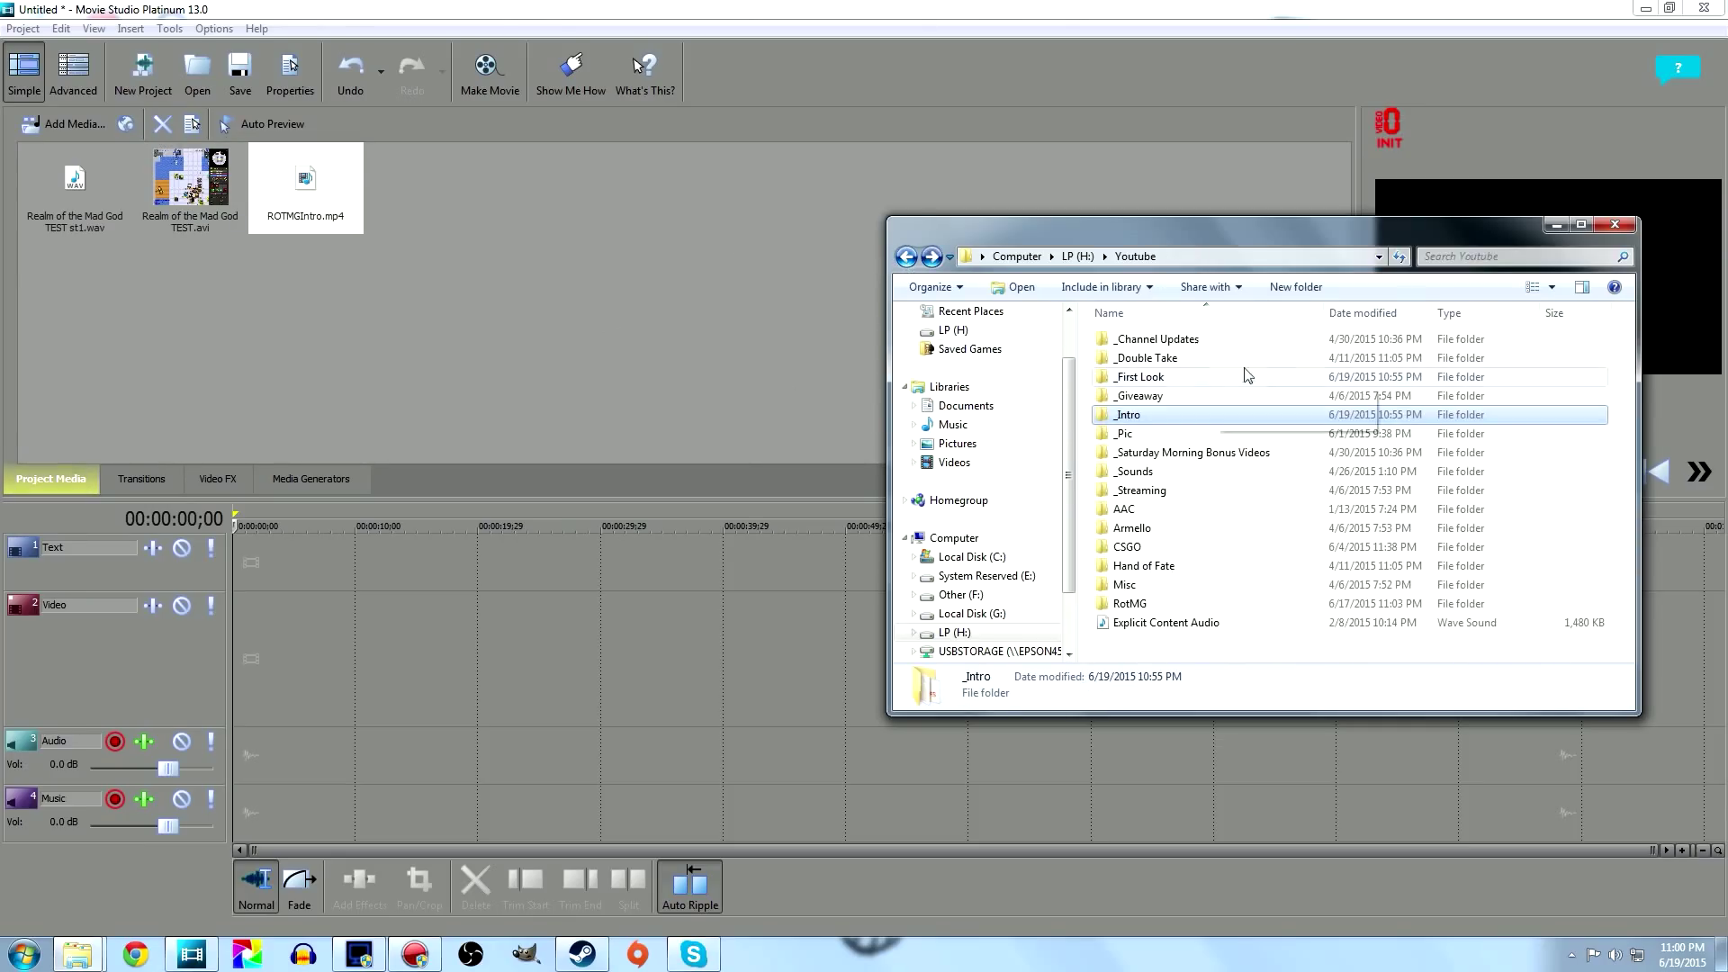
double_click(1235, 457)
scroll(1235, 457, down, 6)
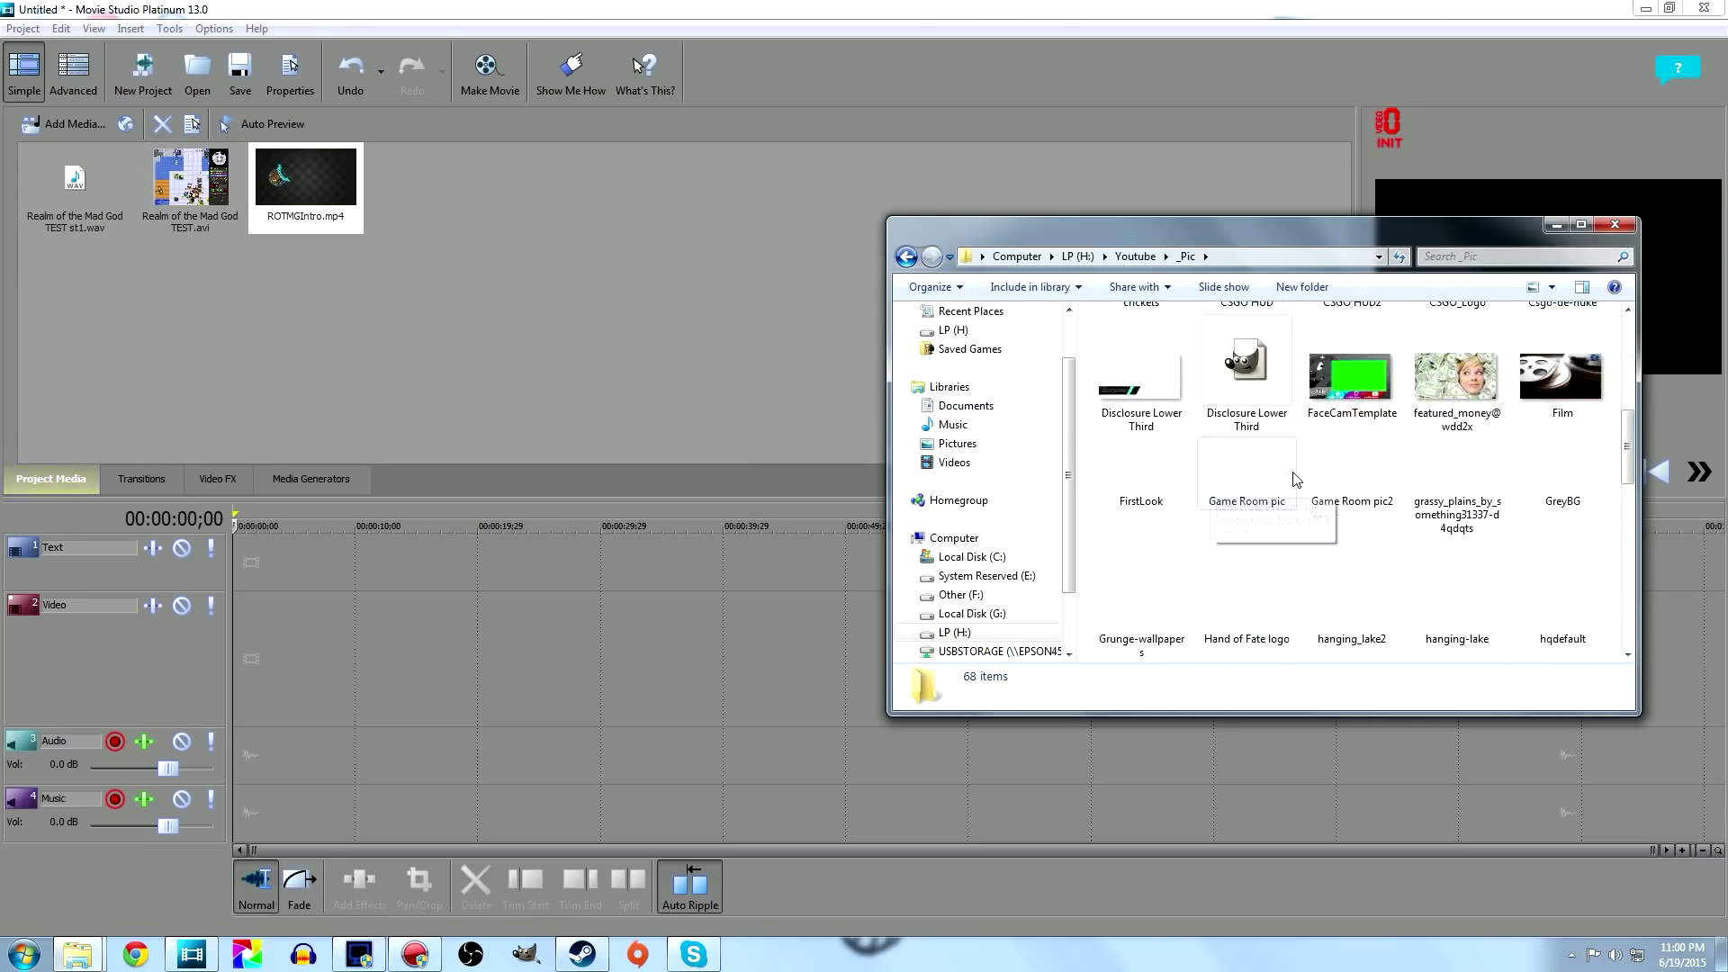
scroll(1246, 486, down, 5)
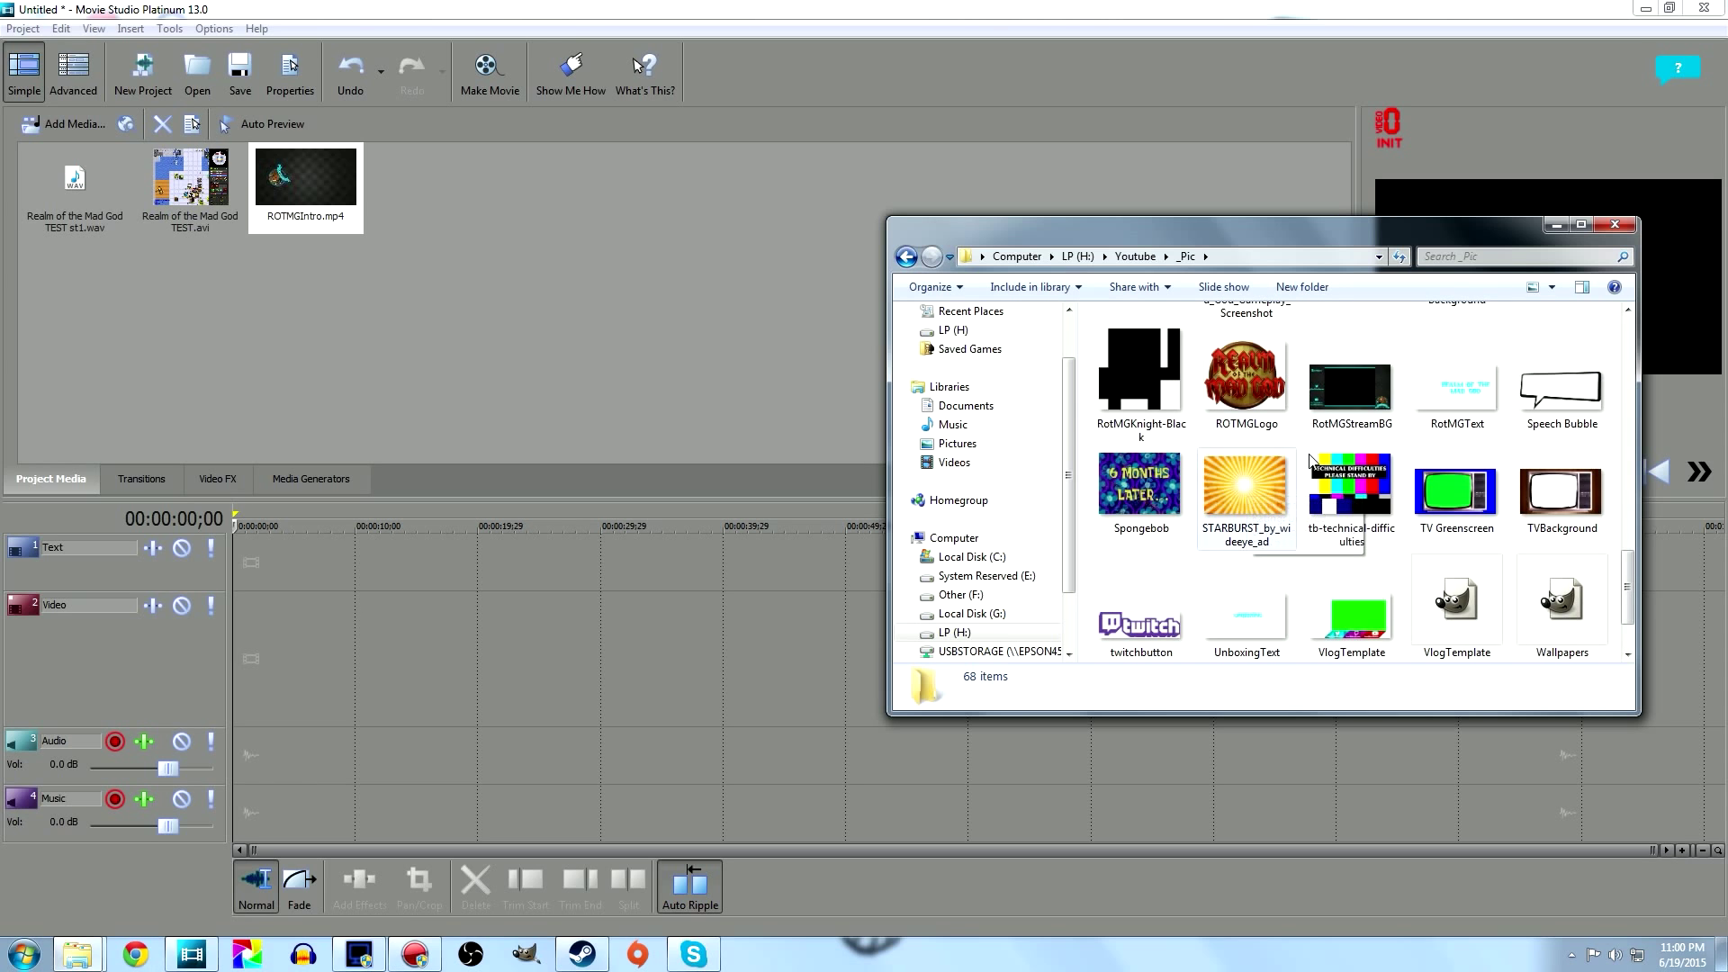
scroll(1307, 464, up, 11)
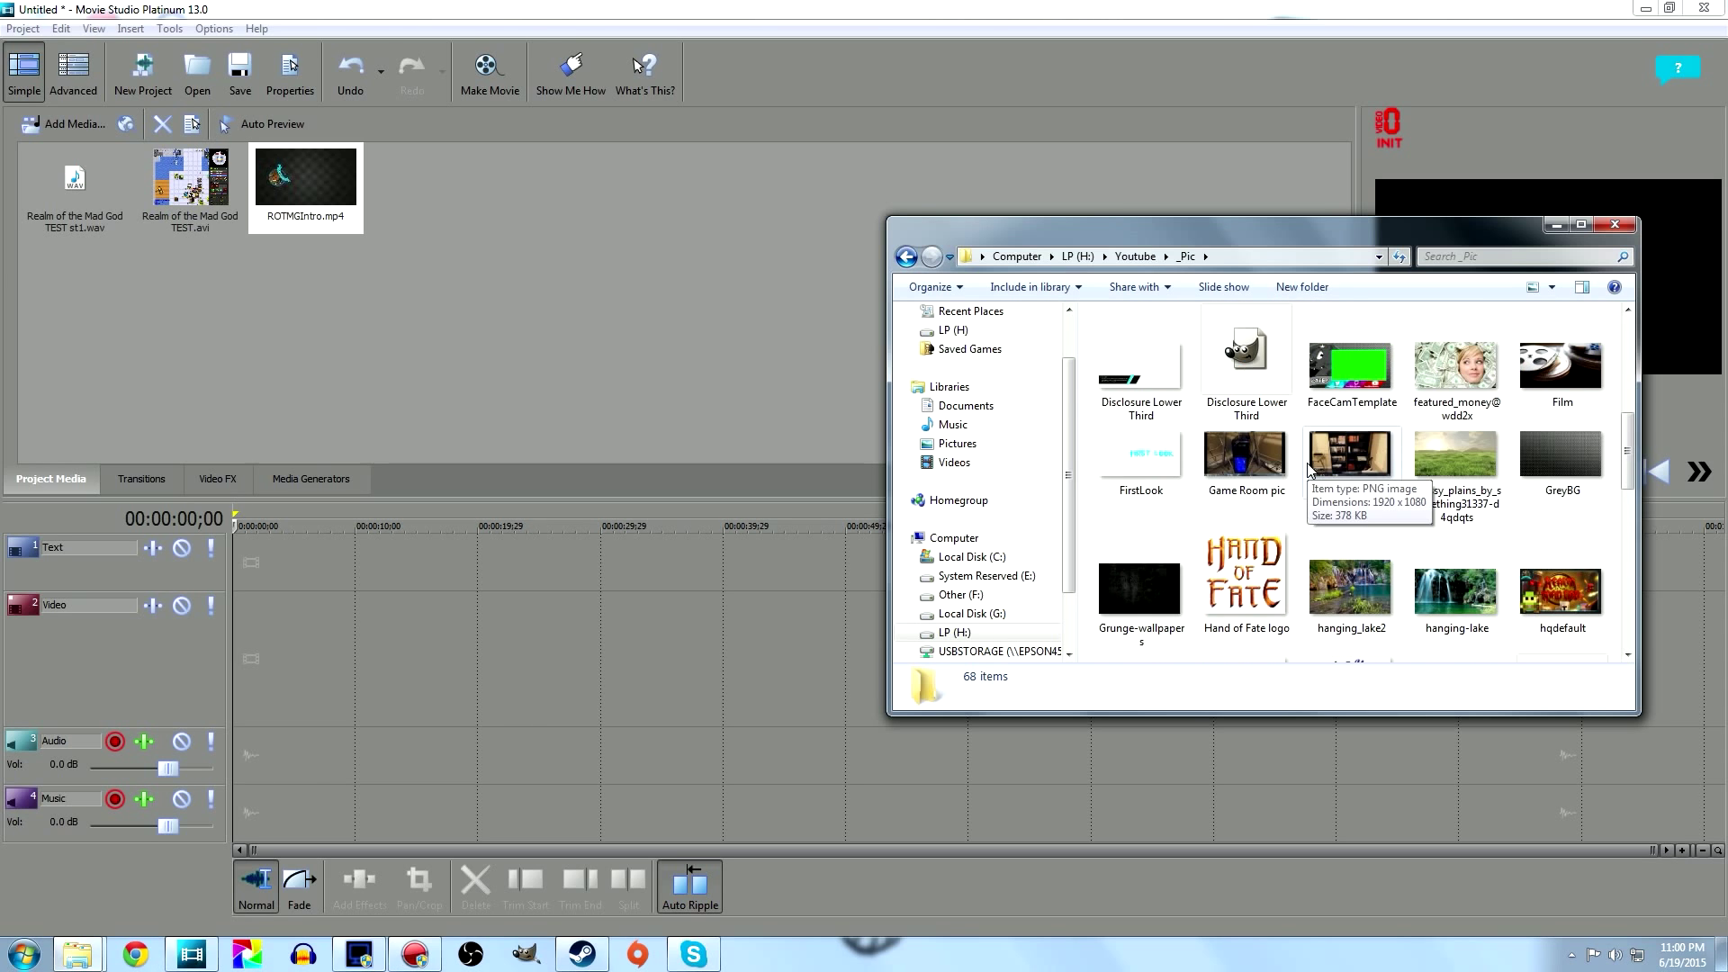
scroll(1382, 489, down, 6)
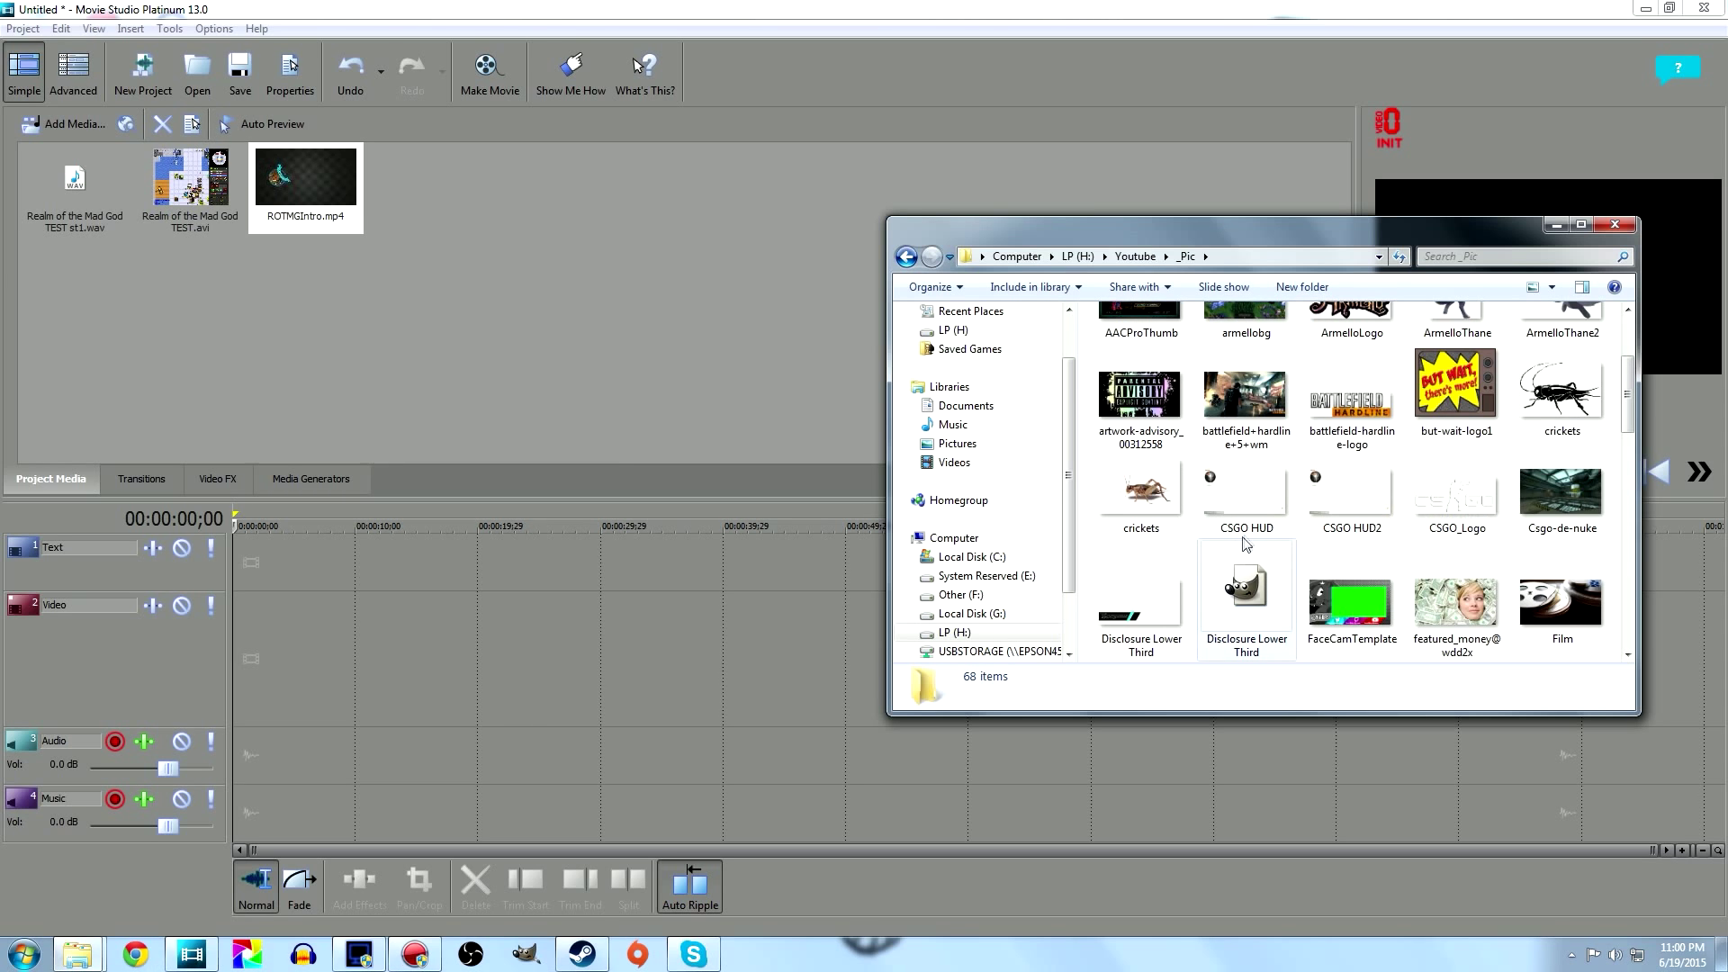
scroll(1226, 601, down, 3)
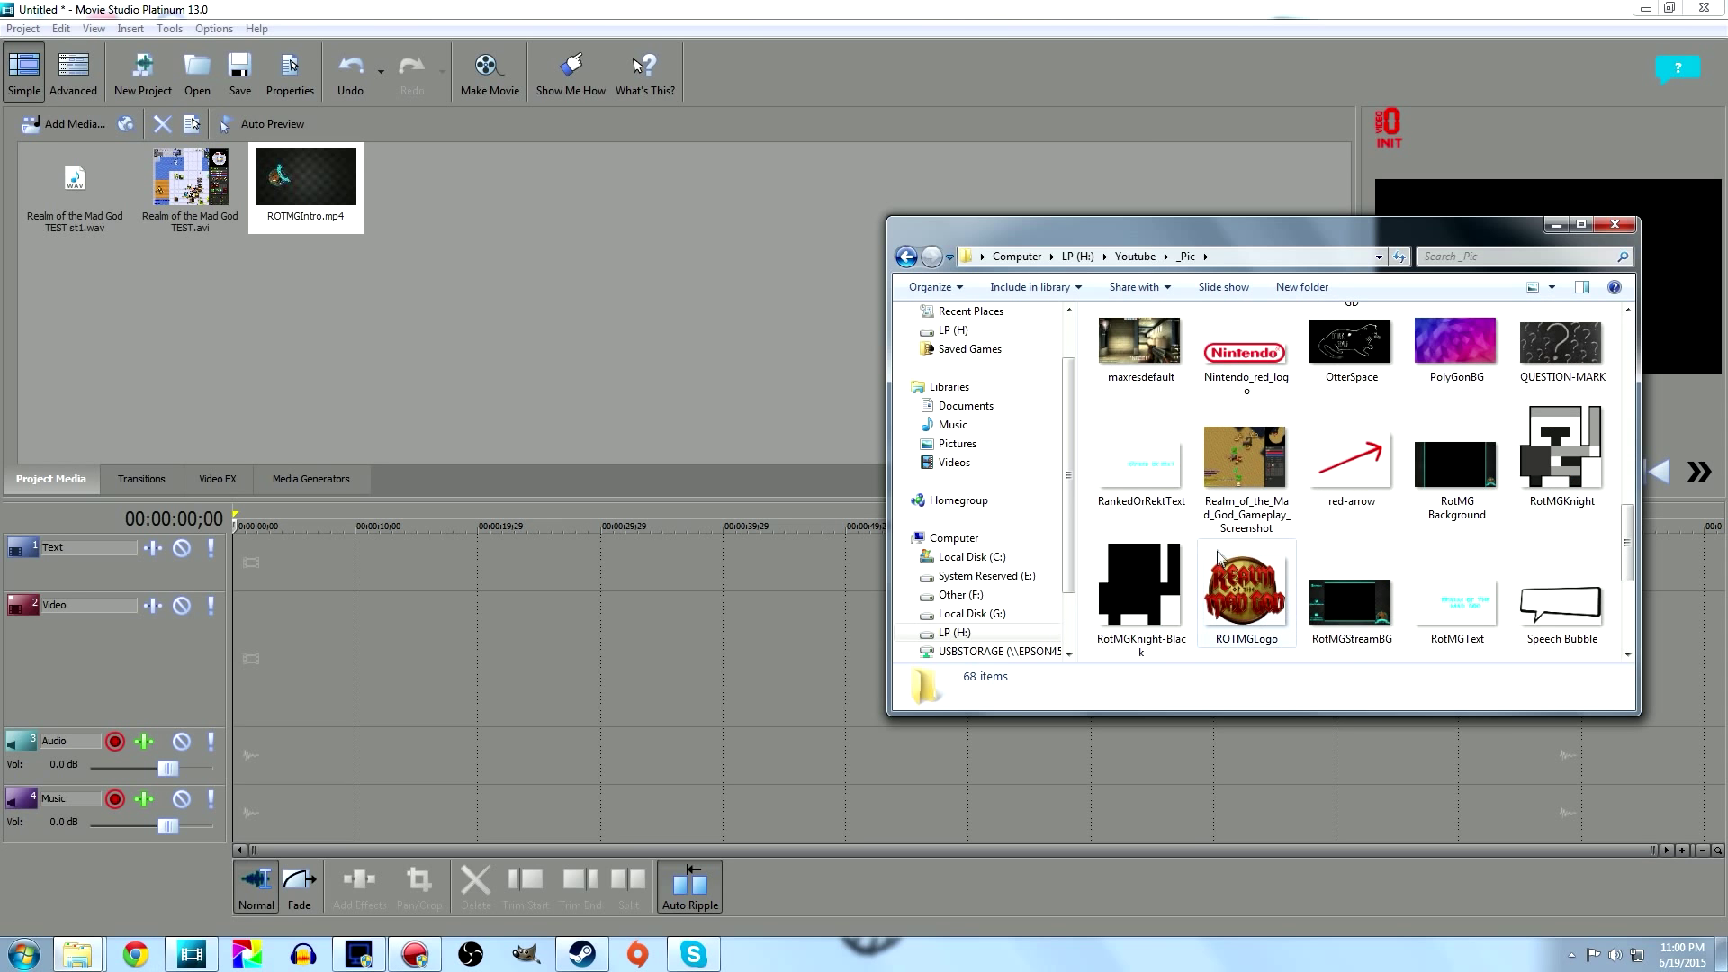
click(1455, 463)
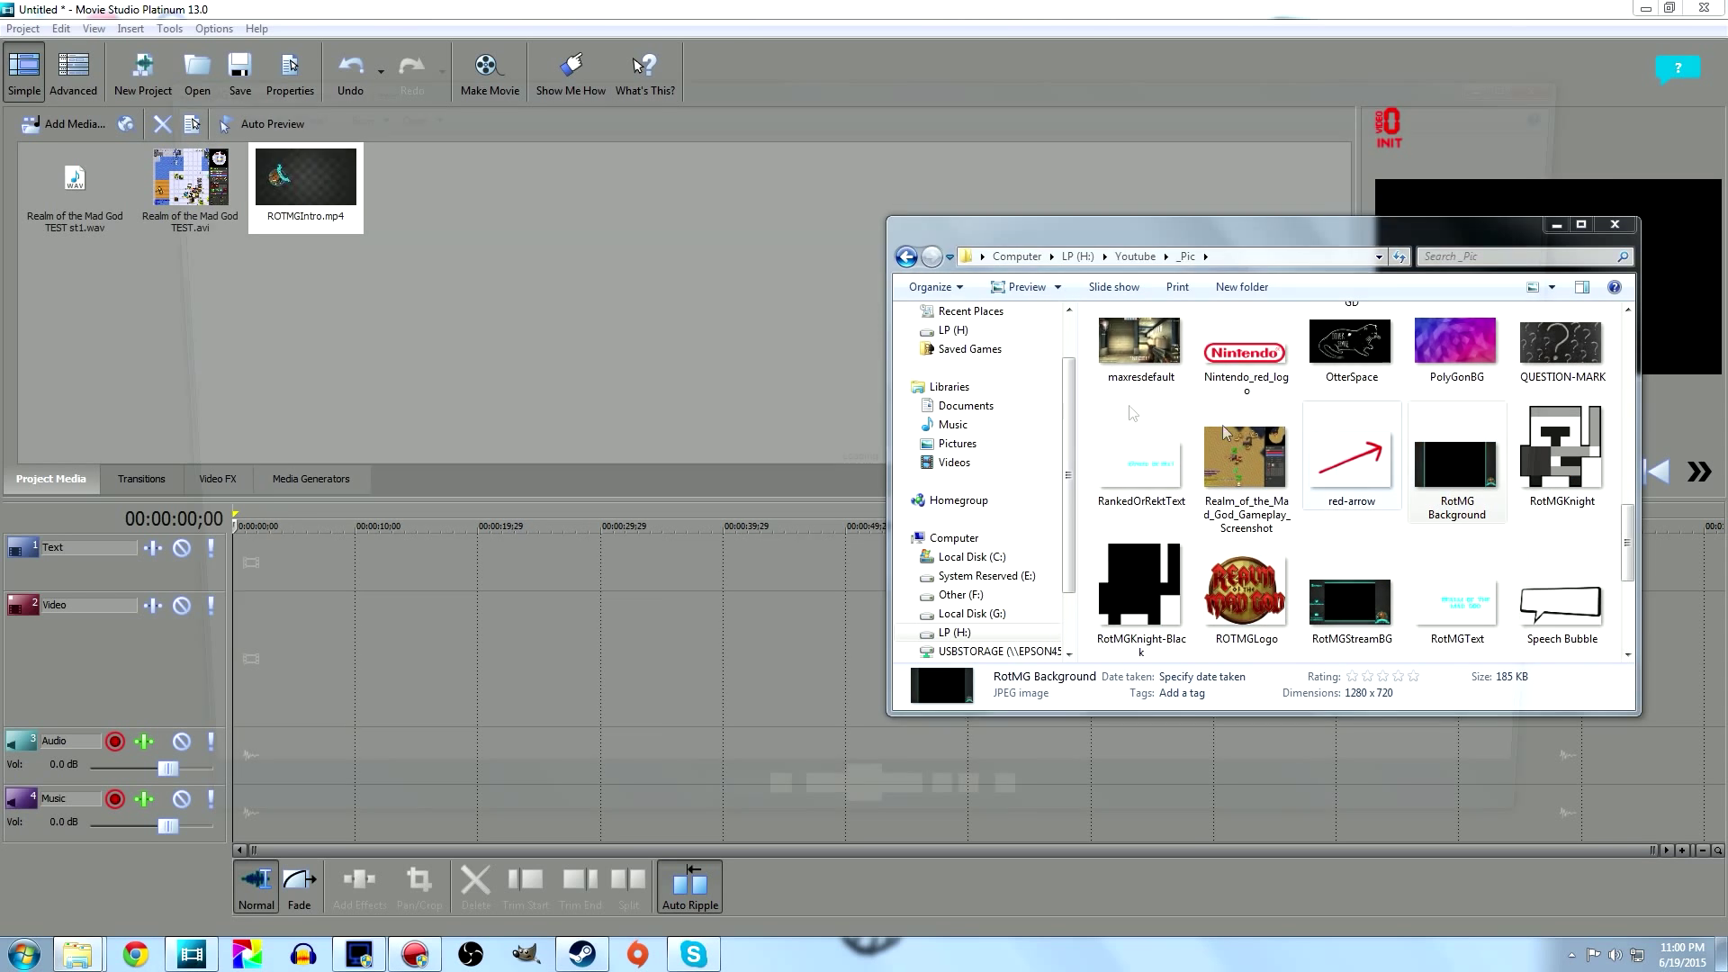
key(Return)
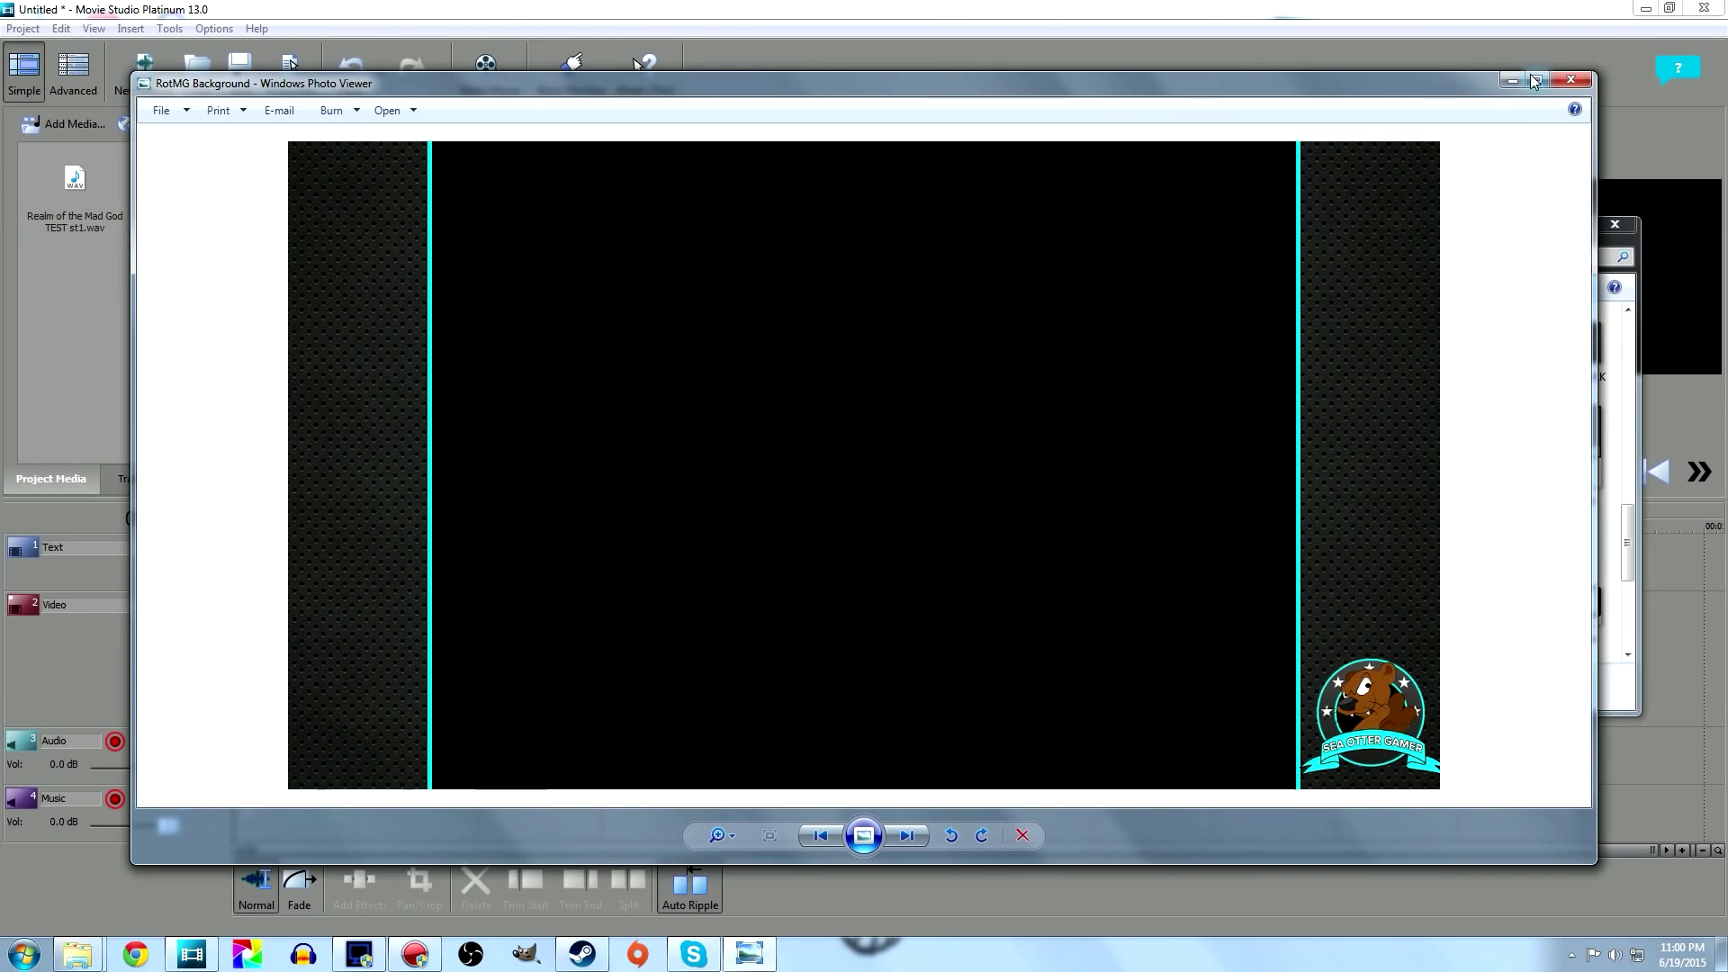
key(Escape)
drag(1456, 464, 586, 315)
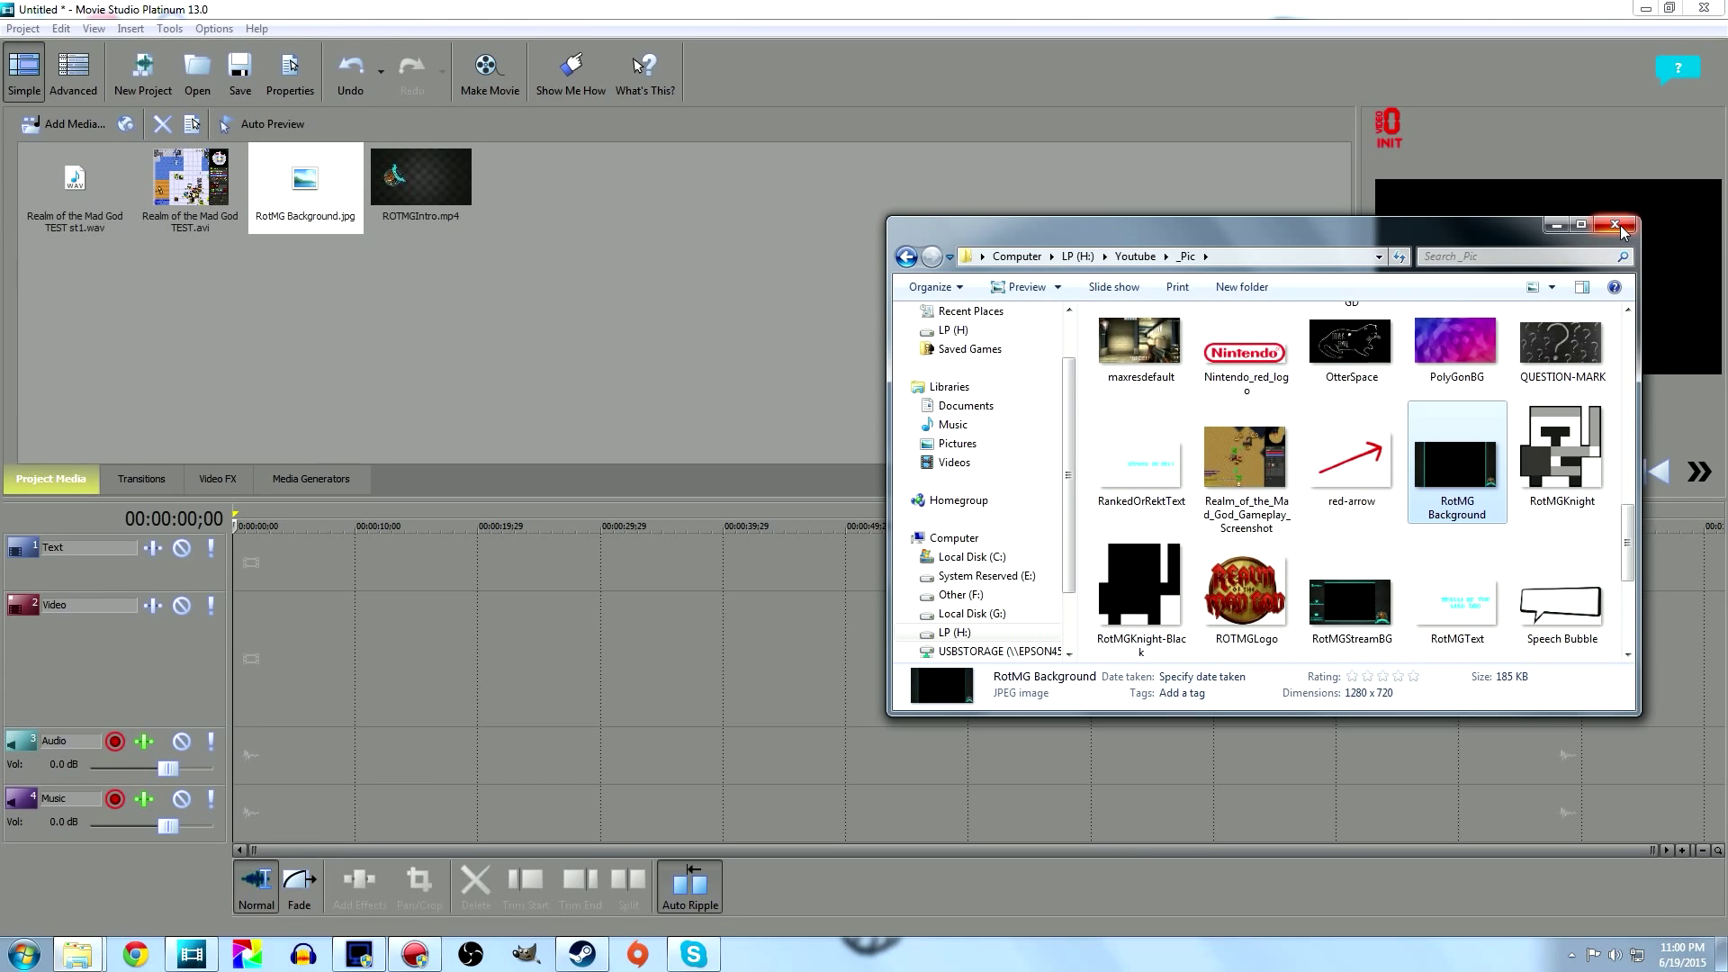
click(631, 340)
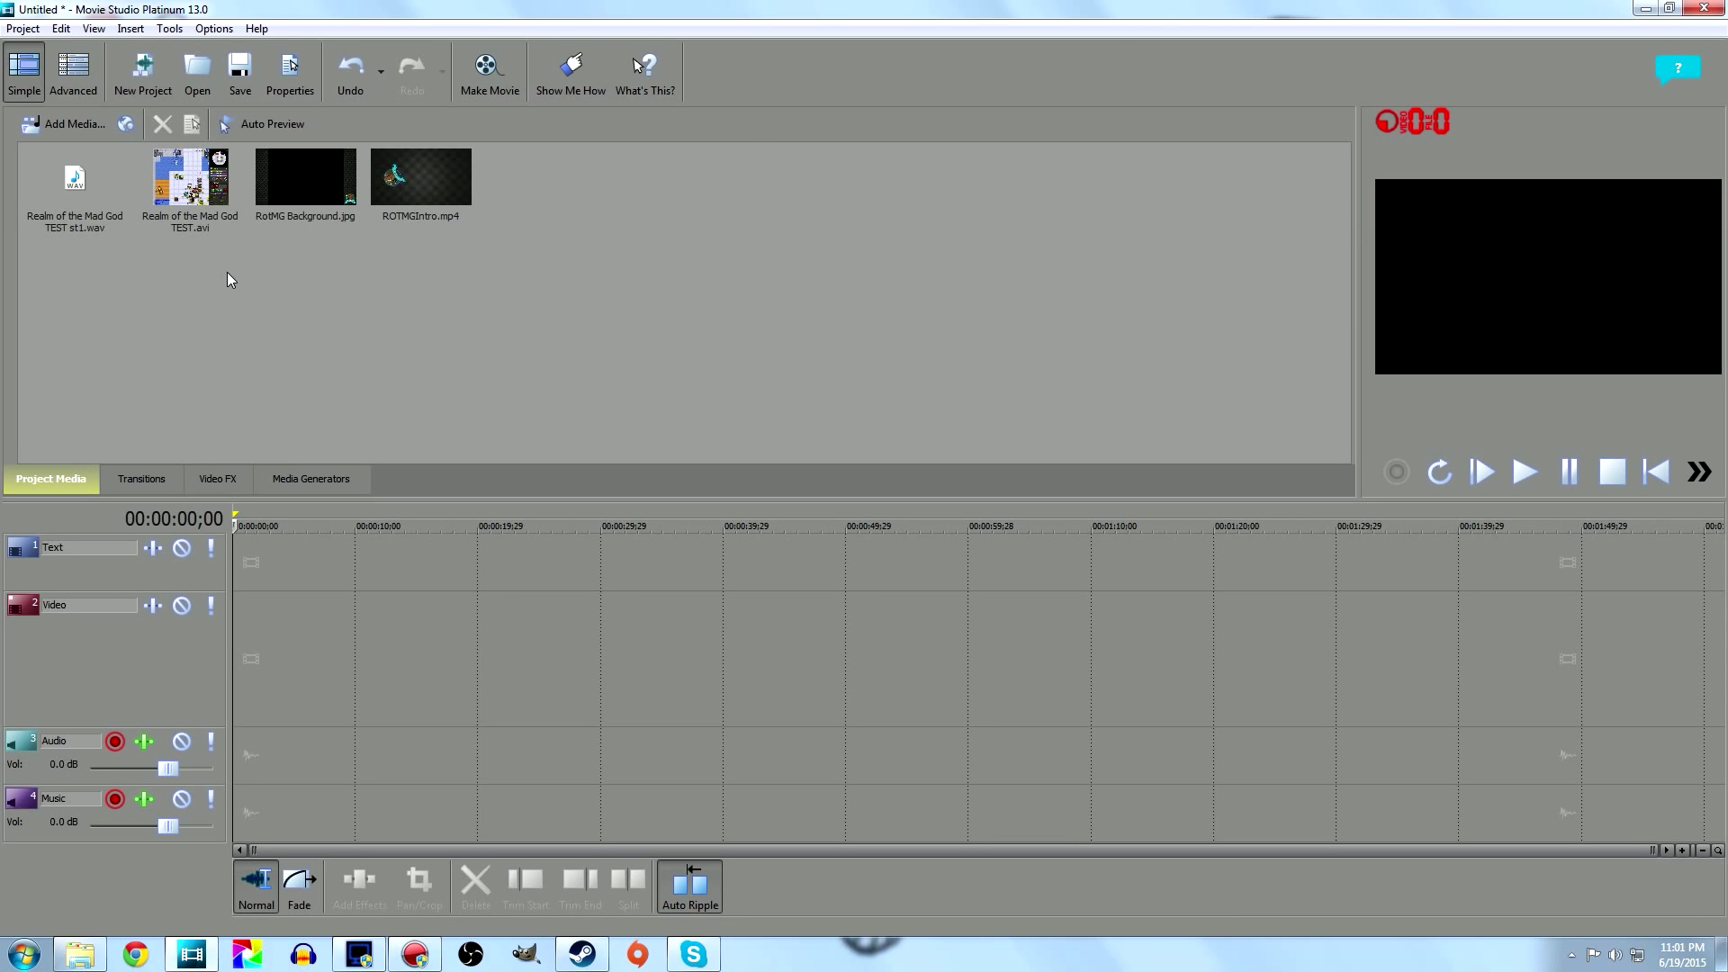
Step: Set the project video properties to 1280×720 at 60 fps and apply them
click(289, 72)
click(771, 221)
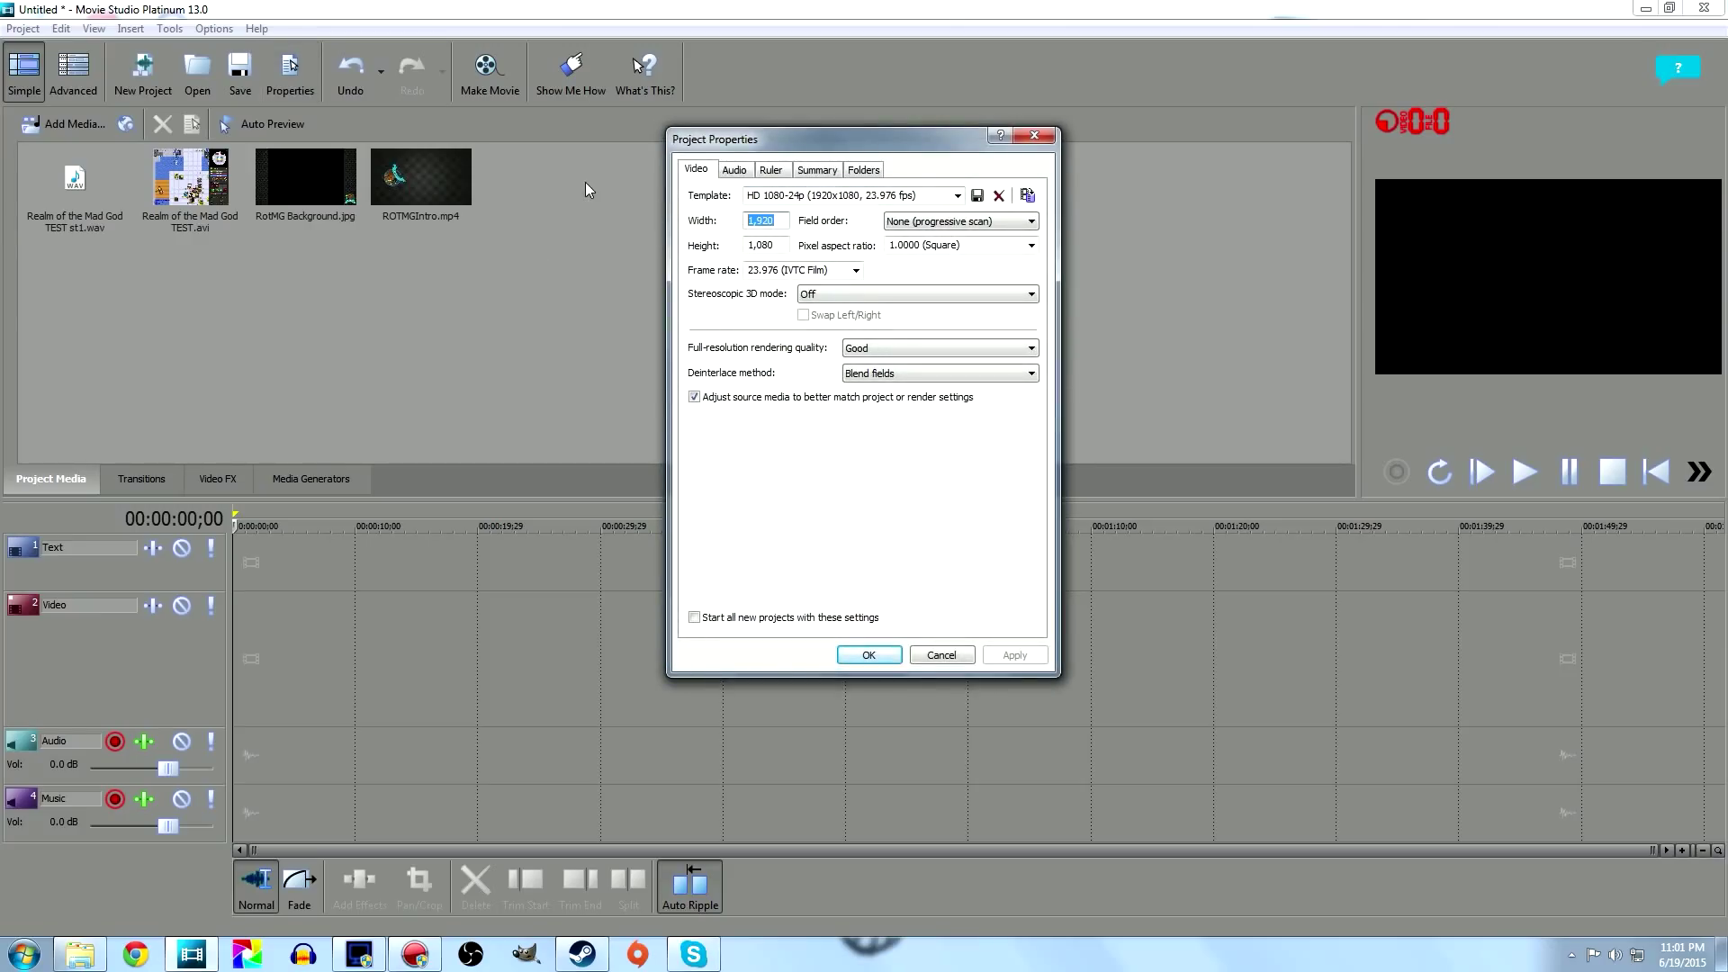
text(12)
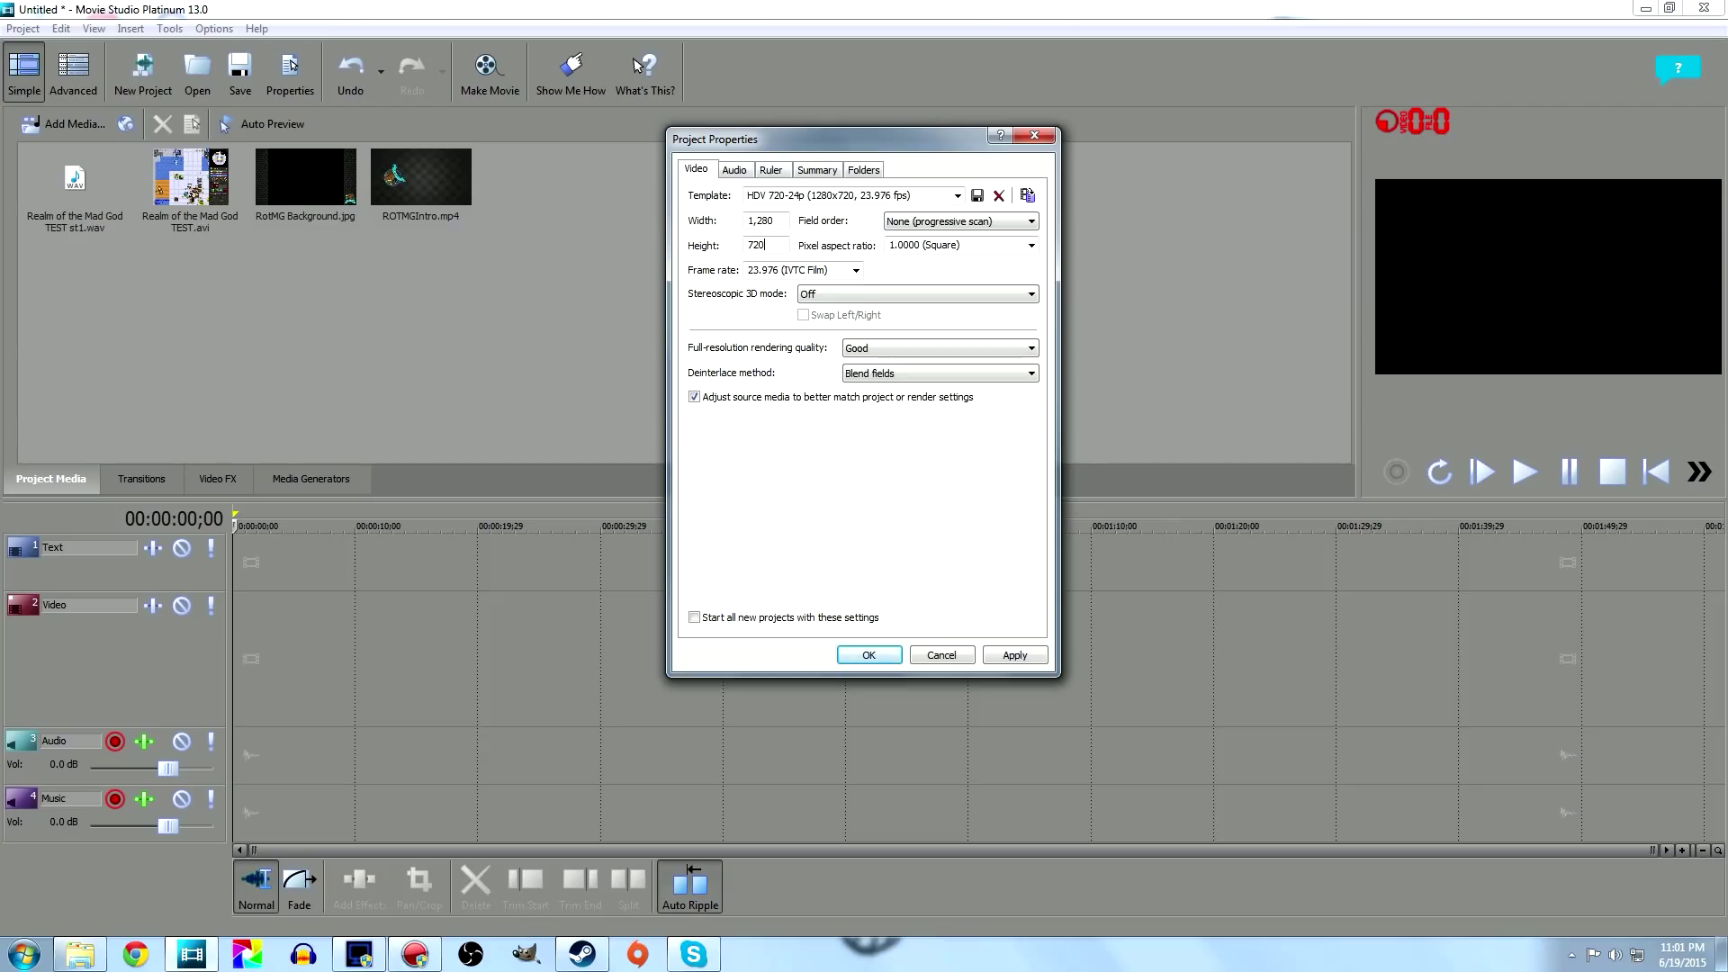
click(821, 272)
text(60)
click(1014, 654)
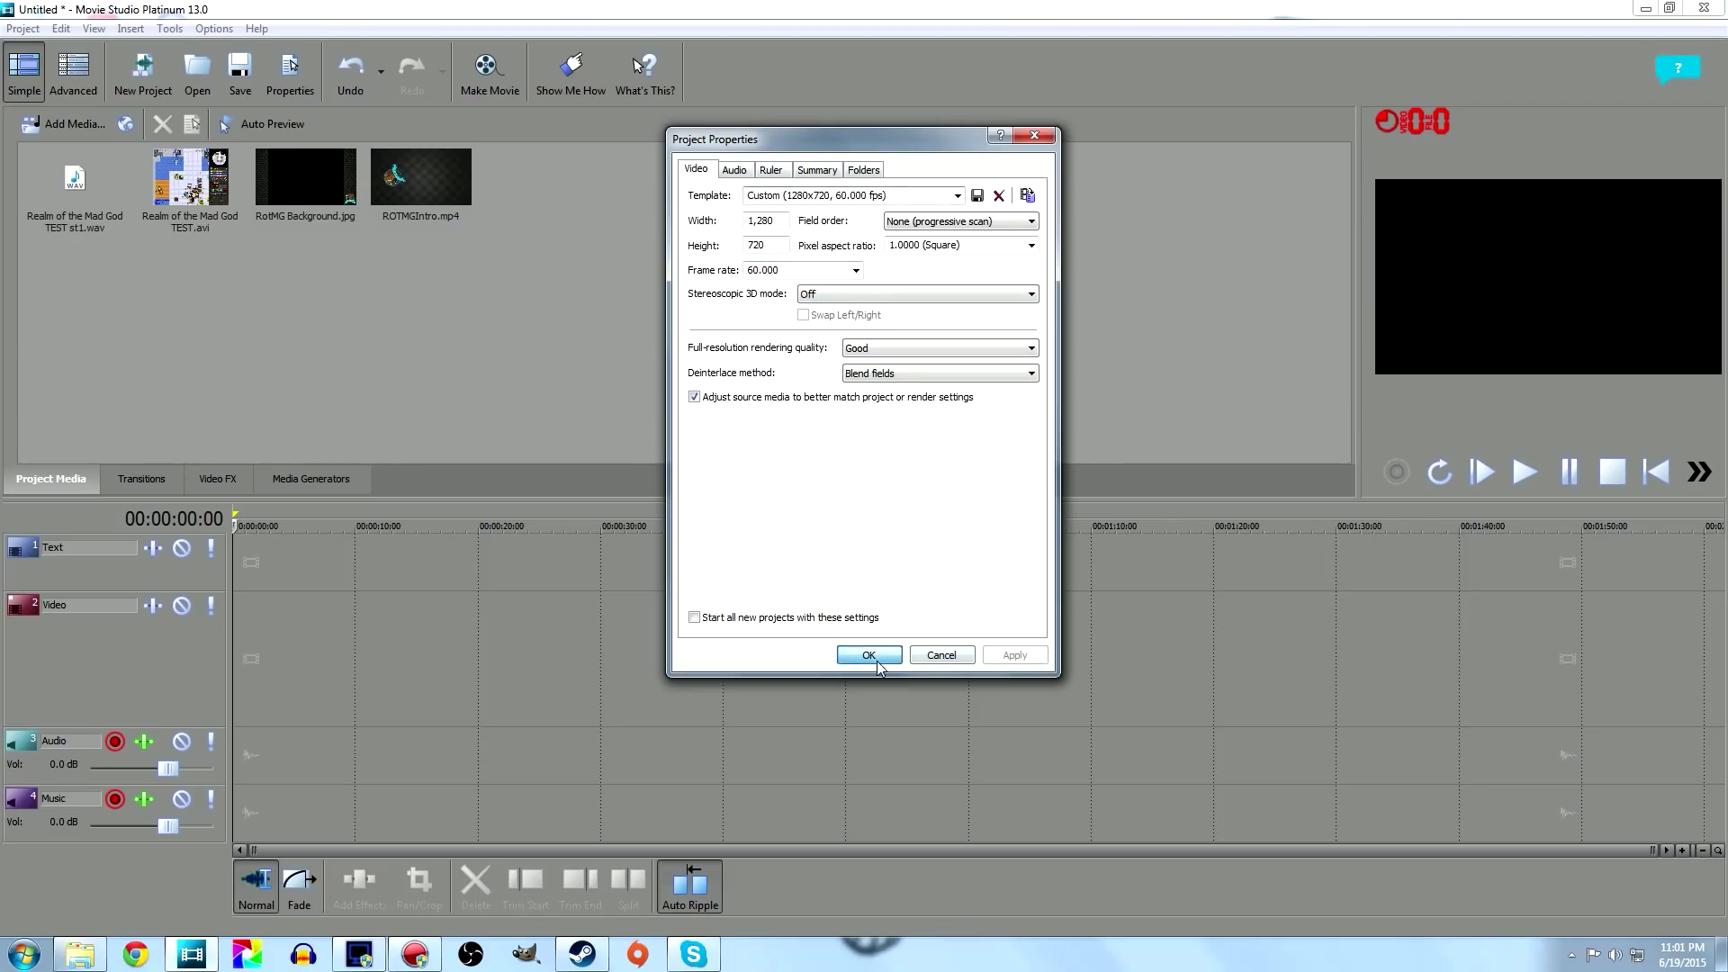
click(869, 654)
drag(425, 179, 438, 362)
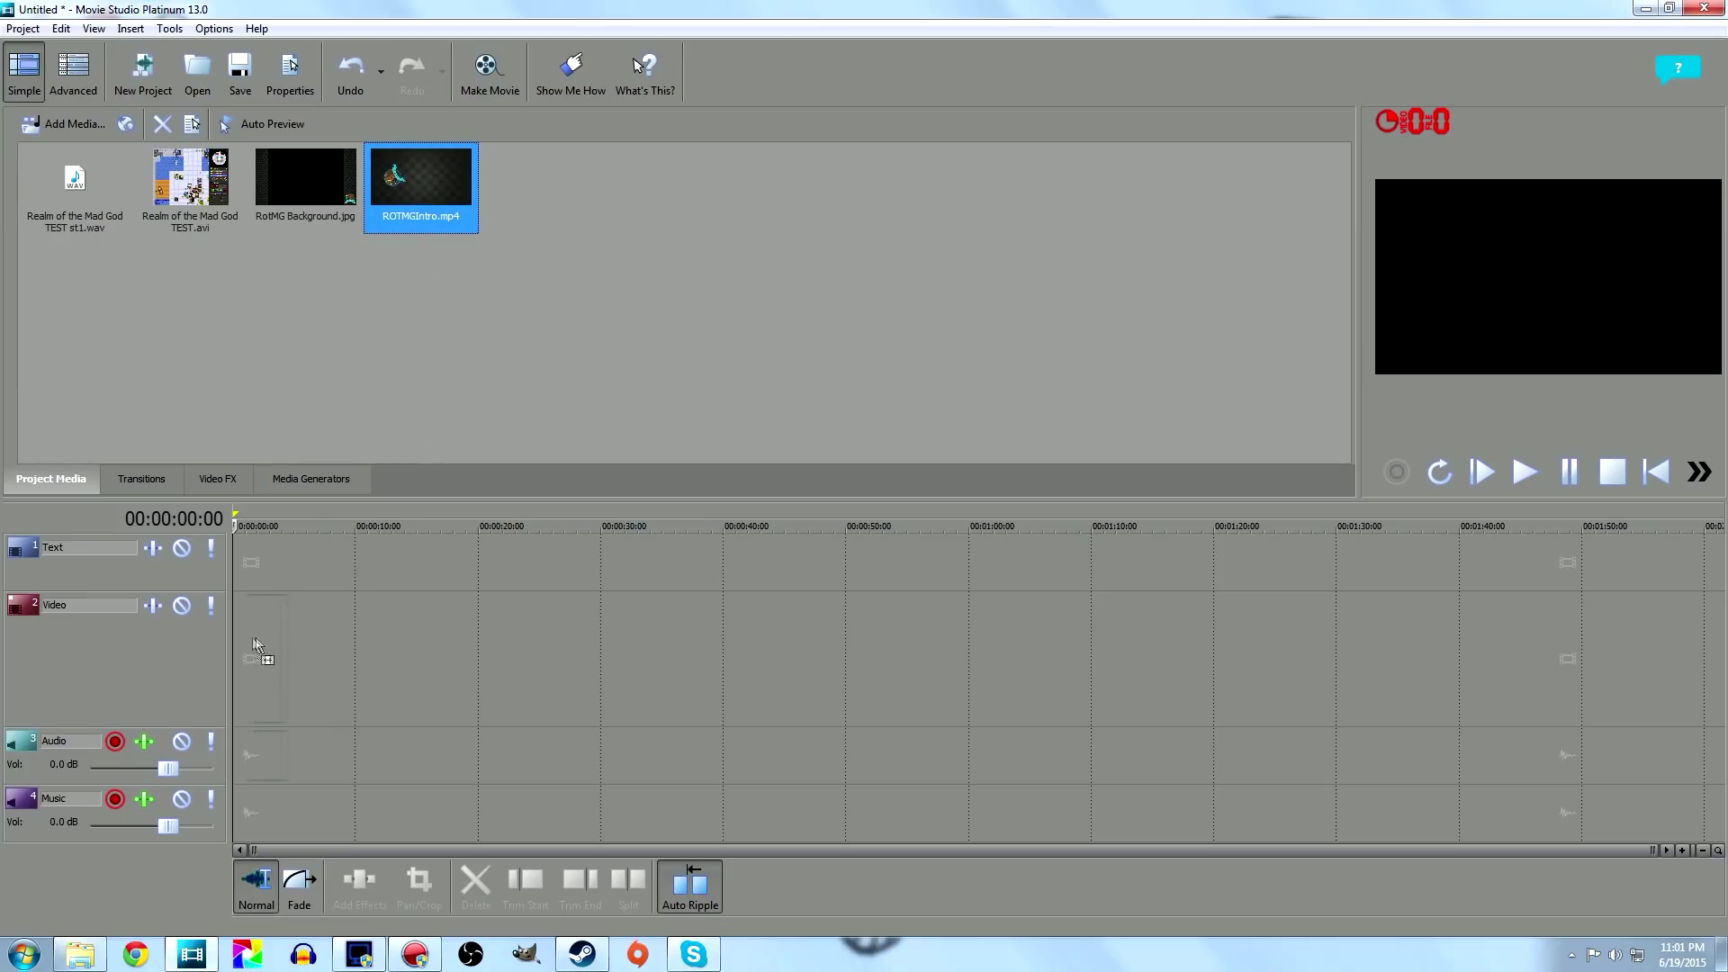
Step: Place ROTMGIntro.mp4 on the timeline, trim it to about 2.5 s, and append TEST.avi after it
drag(256, 645, 258, 646)
click(255, 531)
scroll(255, 534, up, 5)
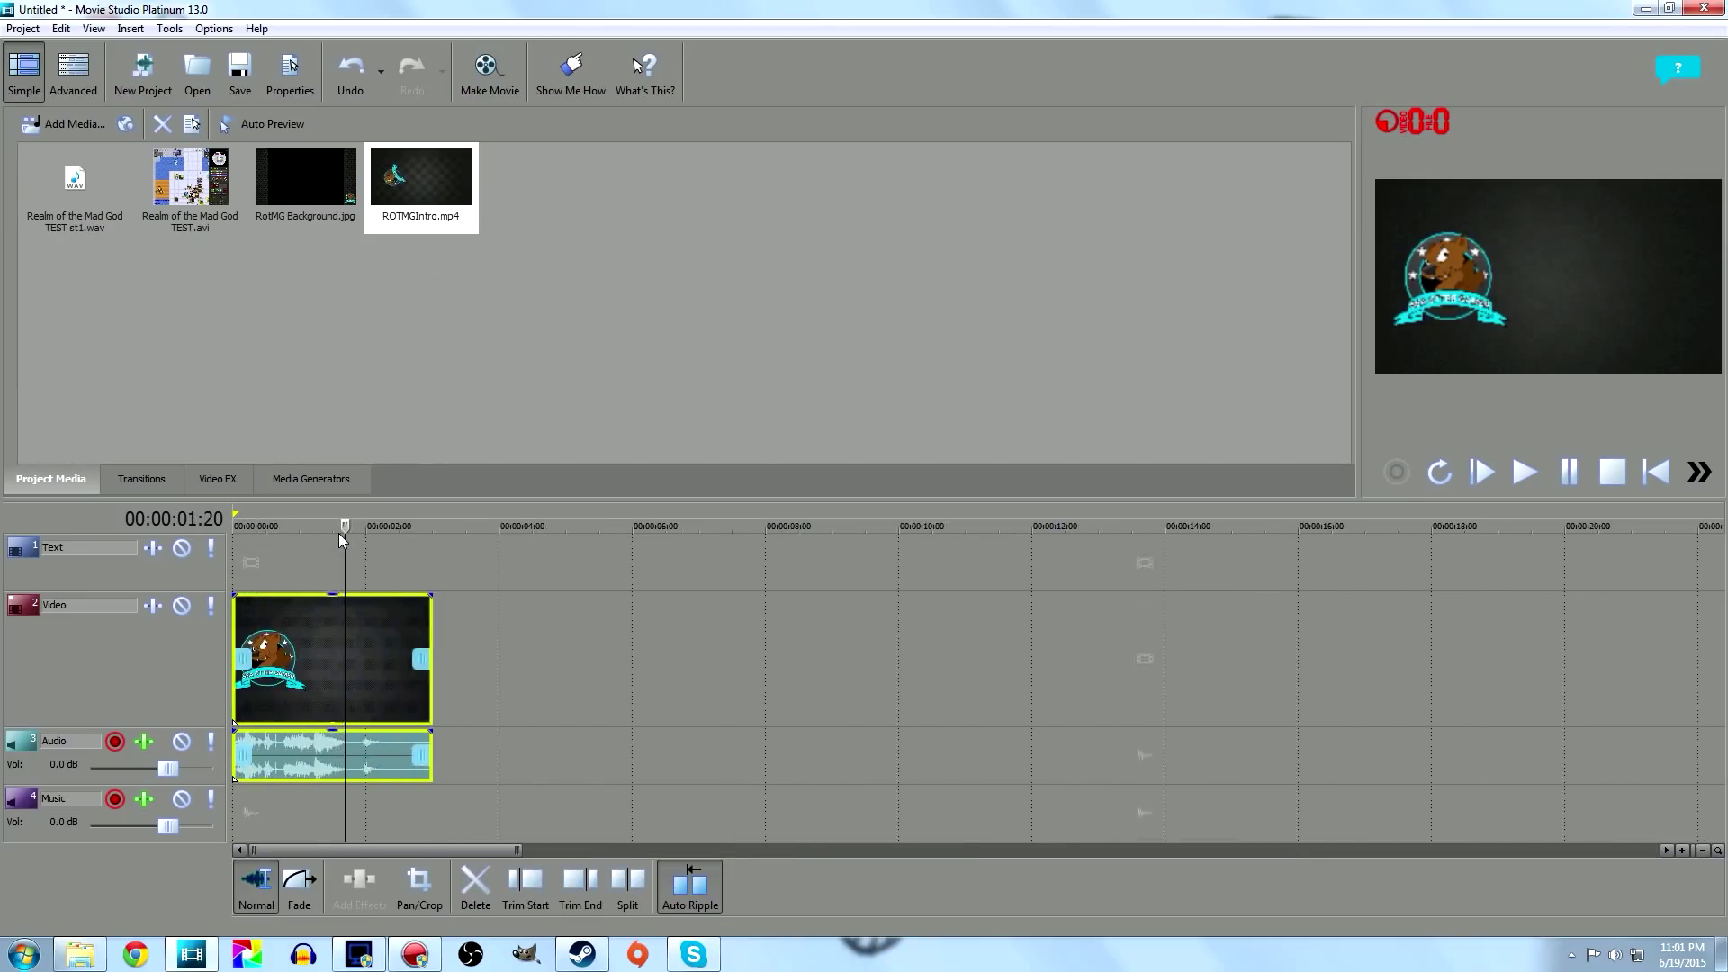
drag(464, 525, 565, 538)
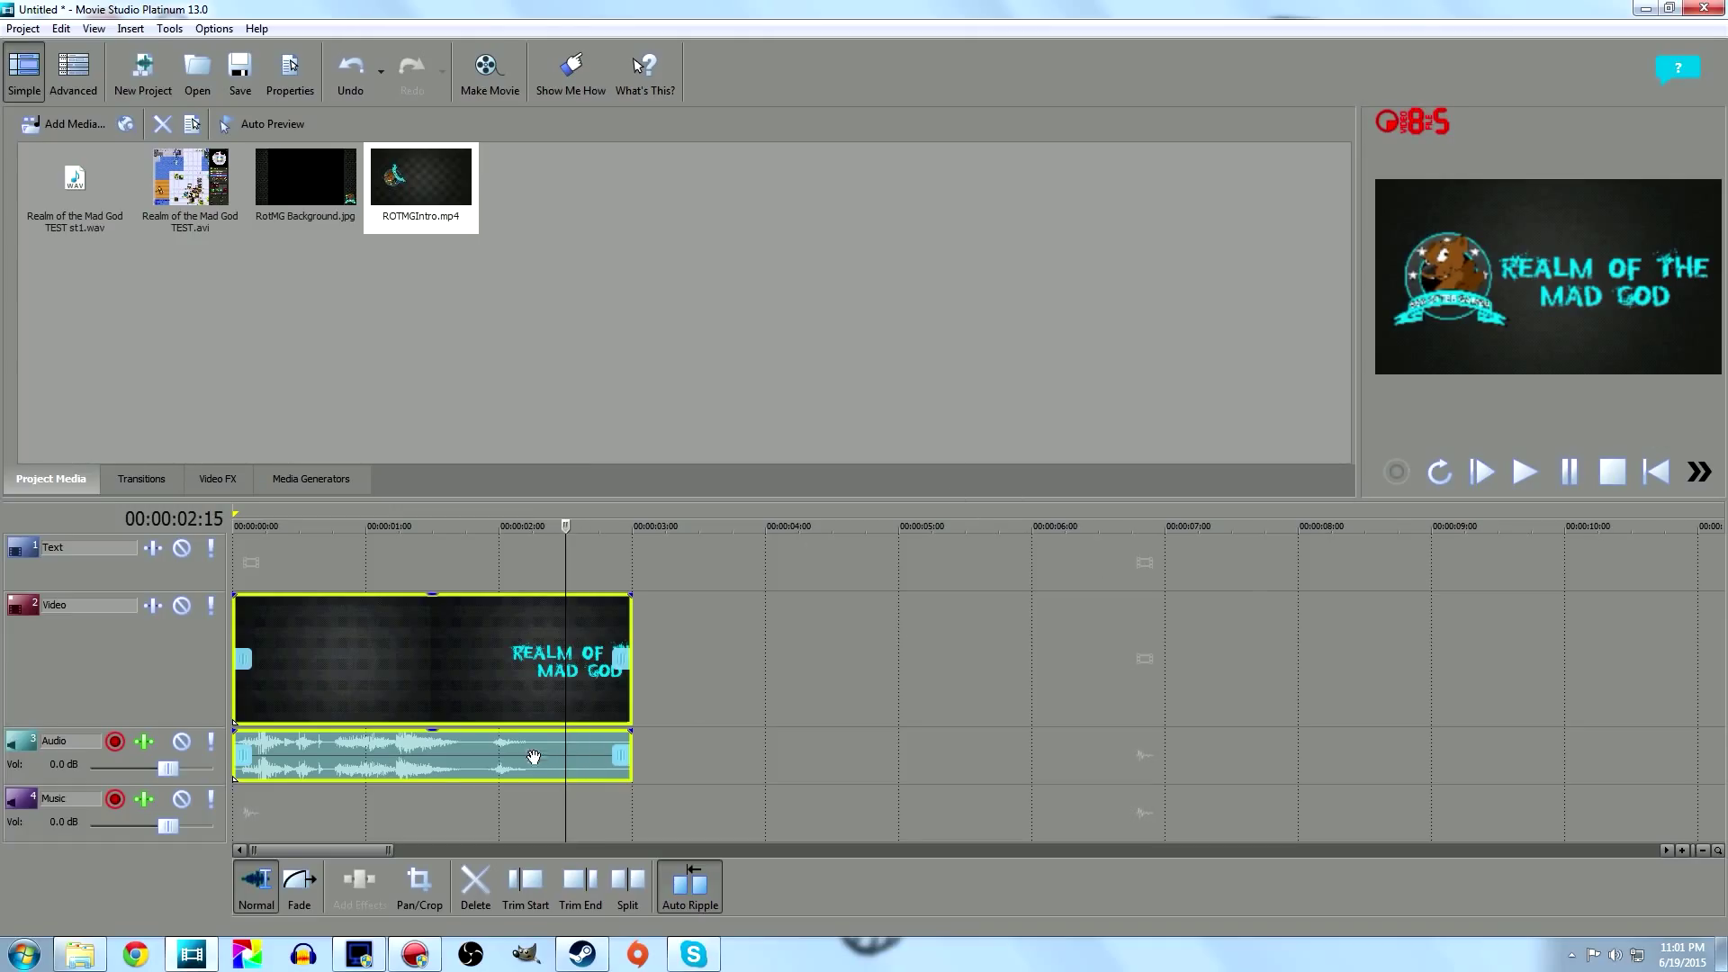
click(579, 882)
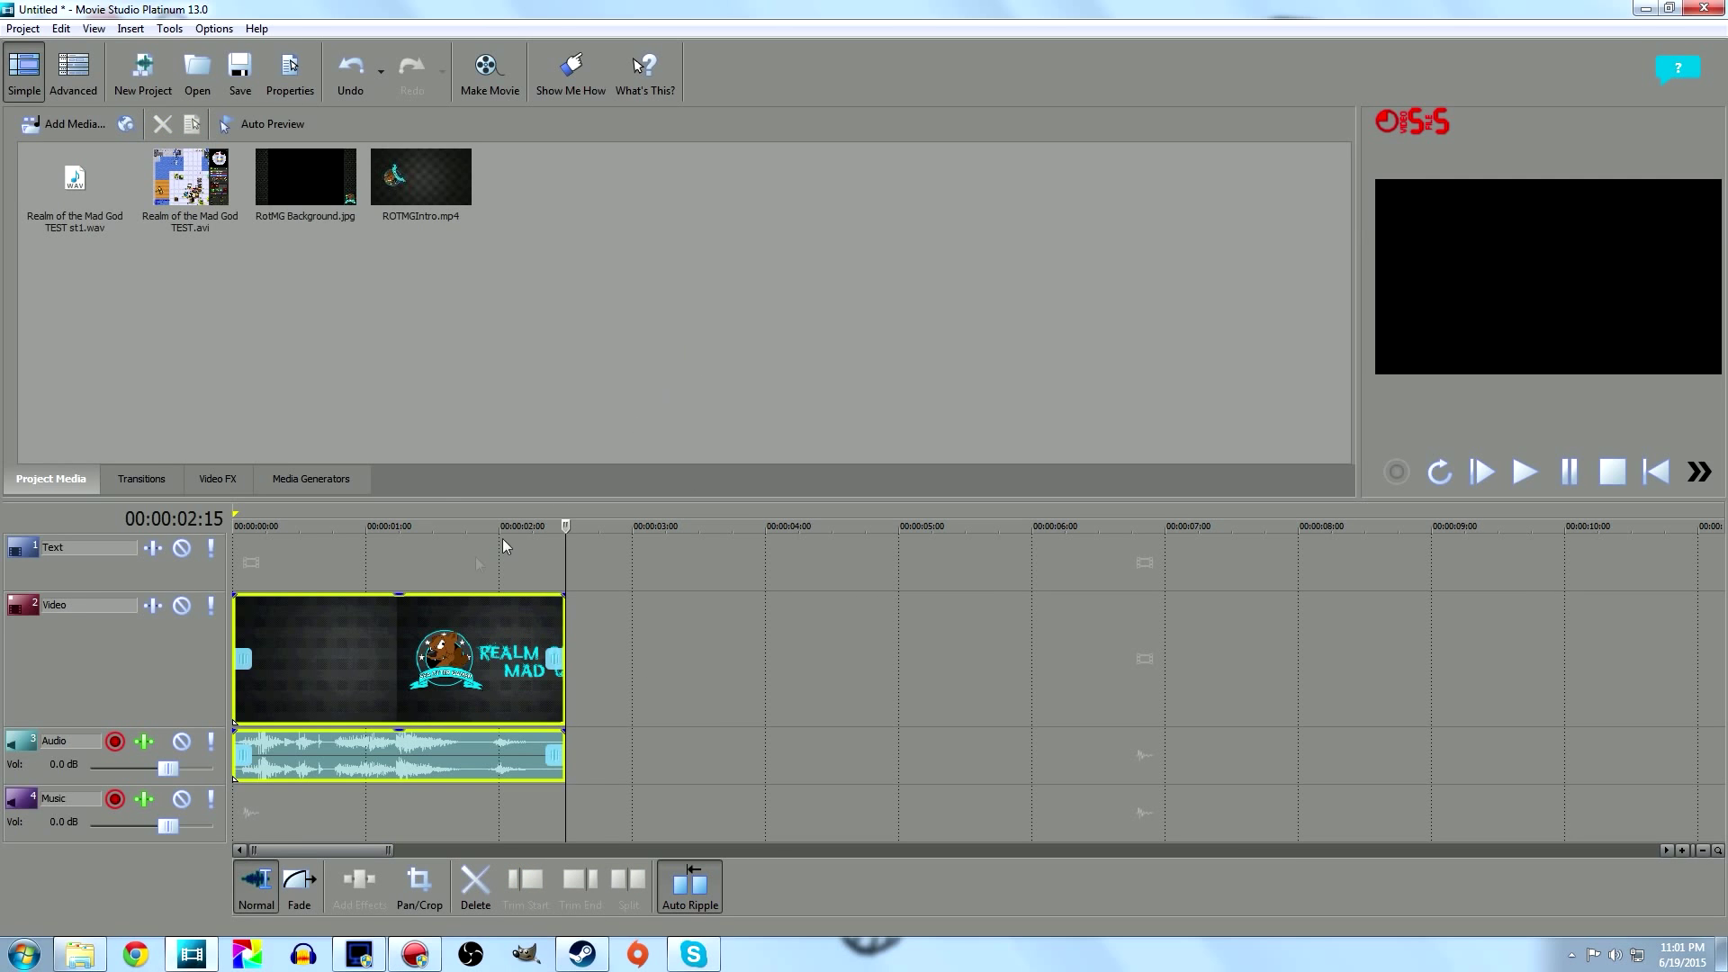
double_click(190, 180)
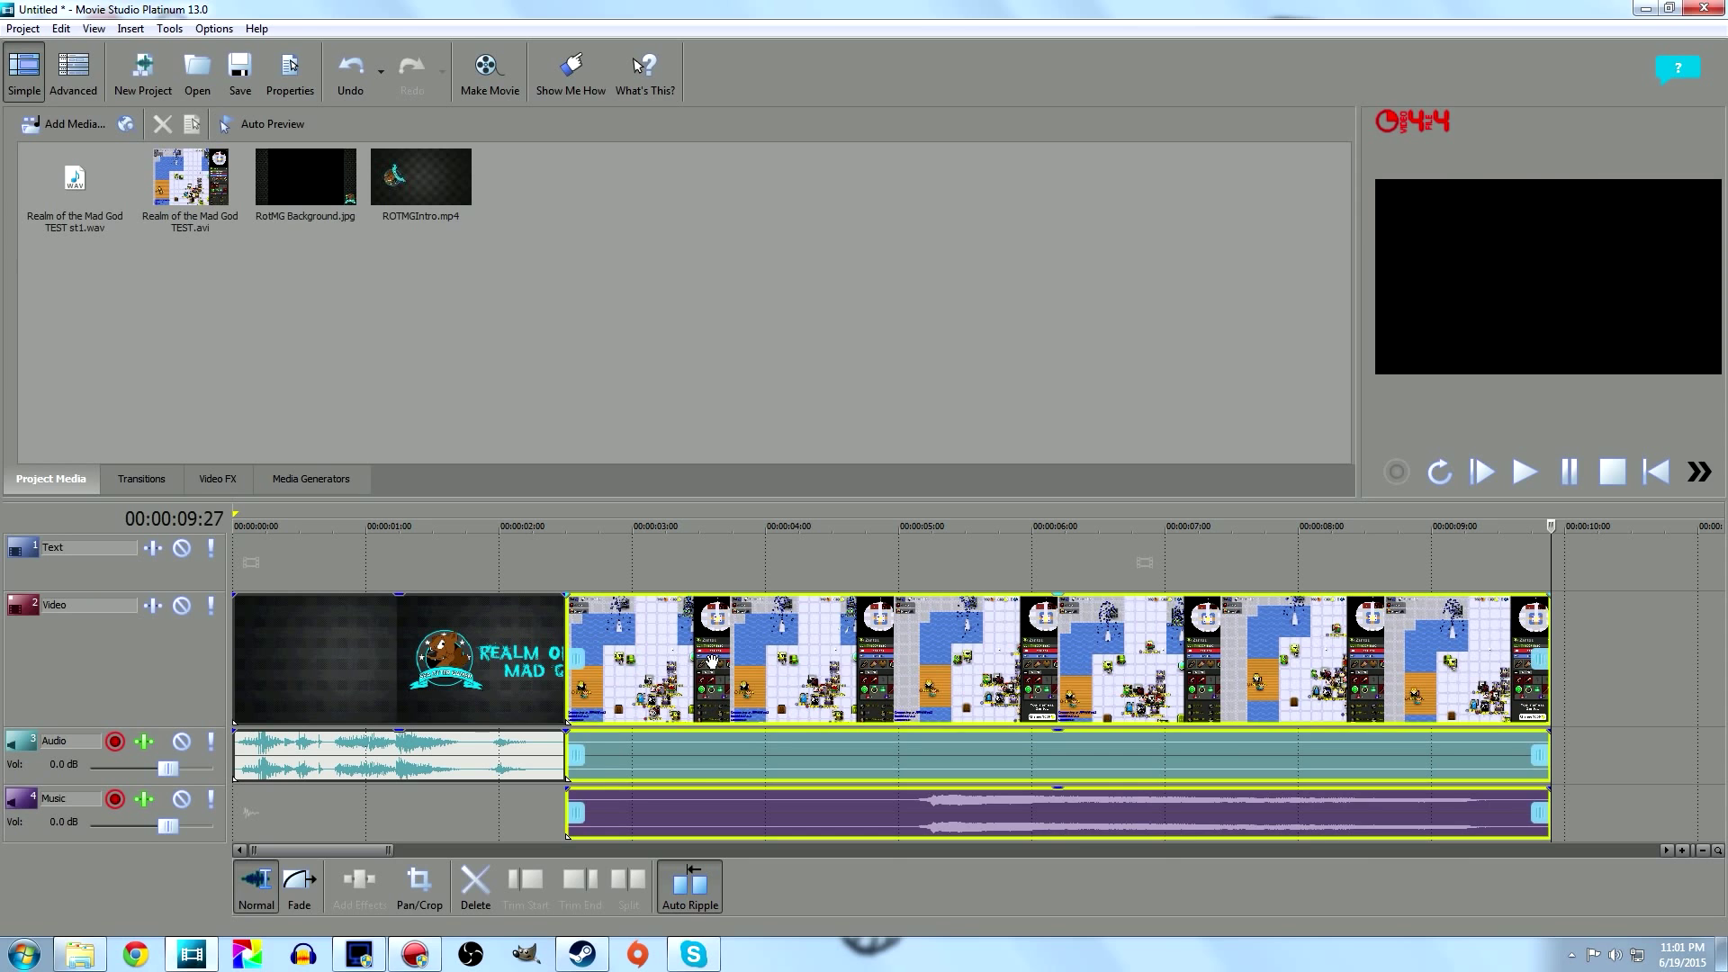
click(714, 662)
Step: Insert a new audio track holding the intro audio followed by TEST st1.wav
right_click(1506, 762)
click(1571, 815)
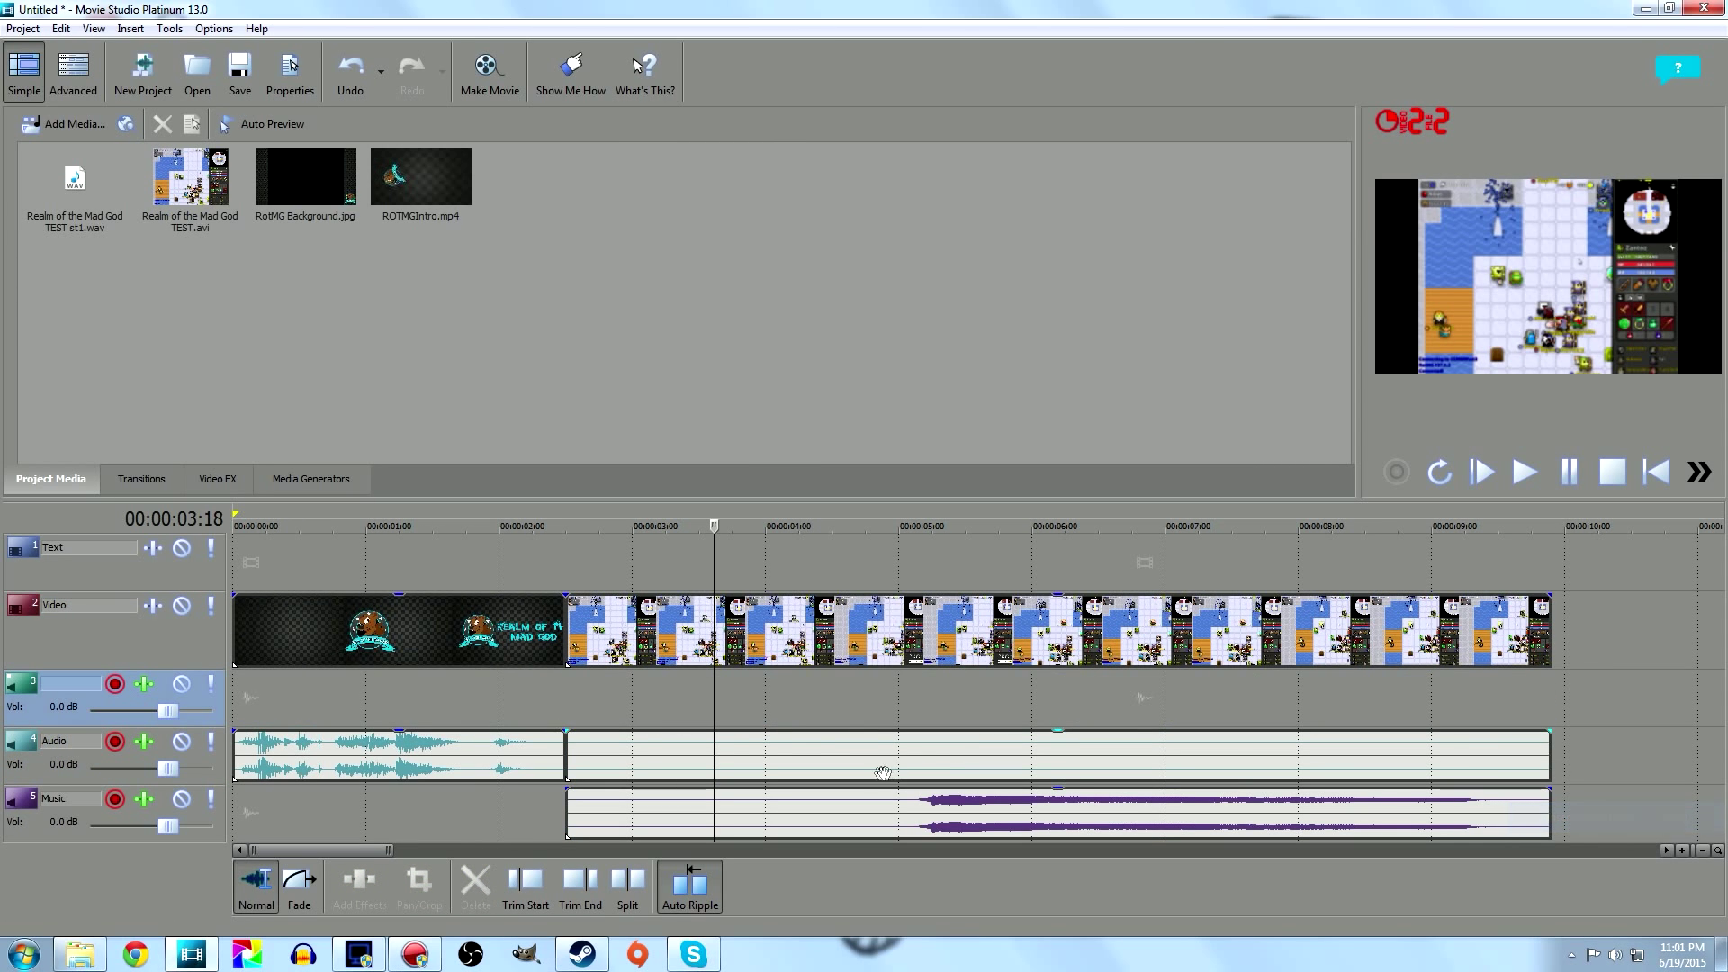
click(480, 751)
drag(400, 747, 419, 623)
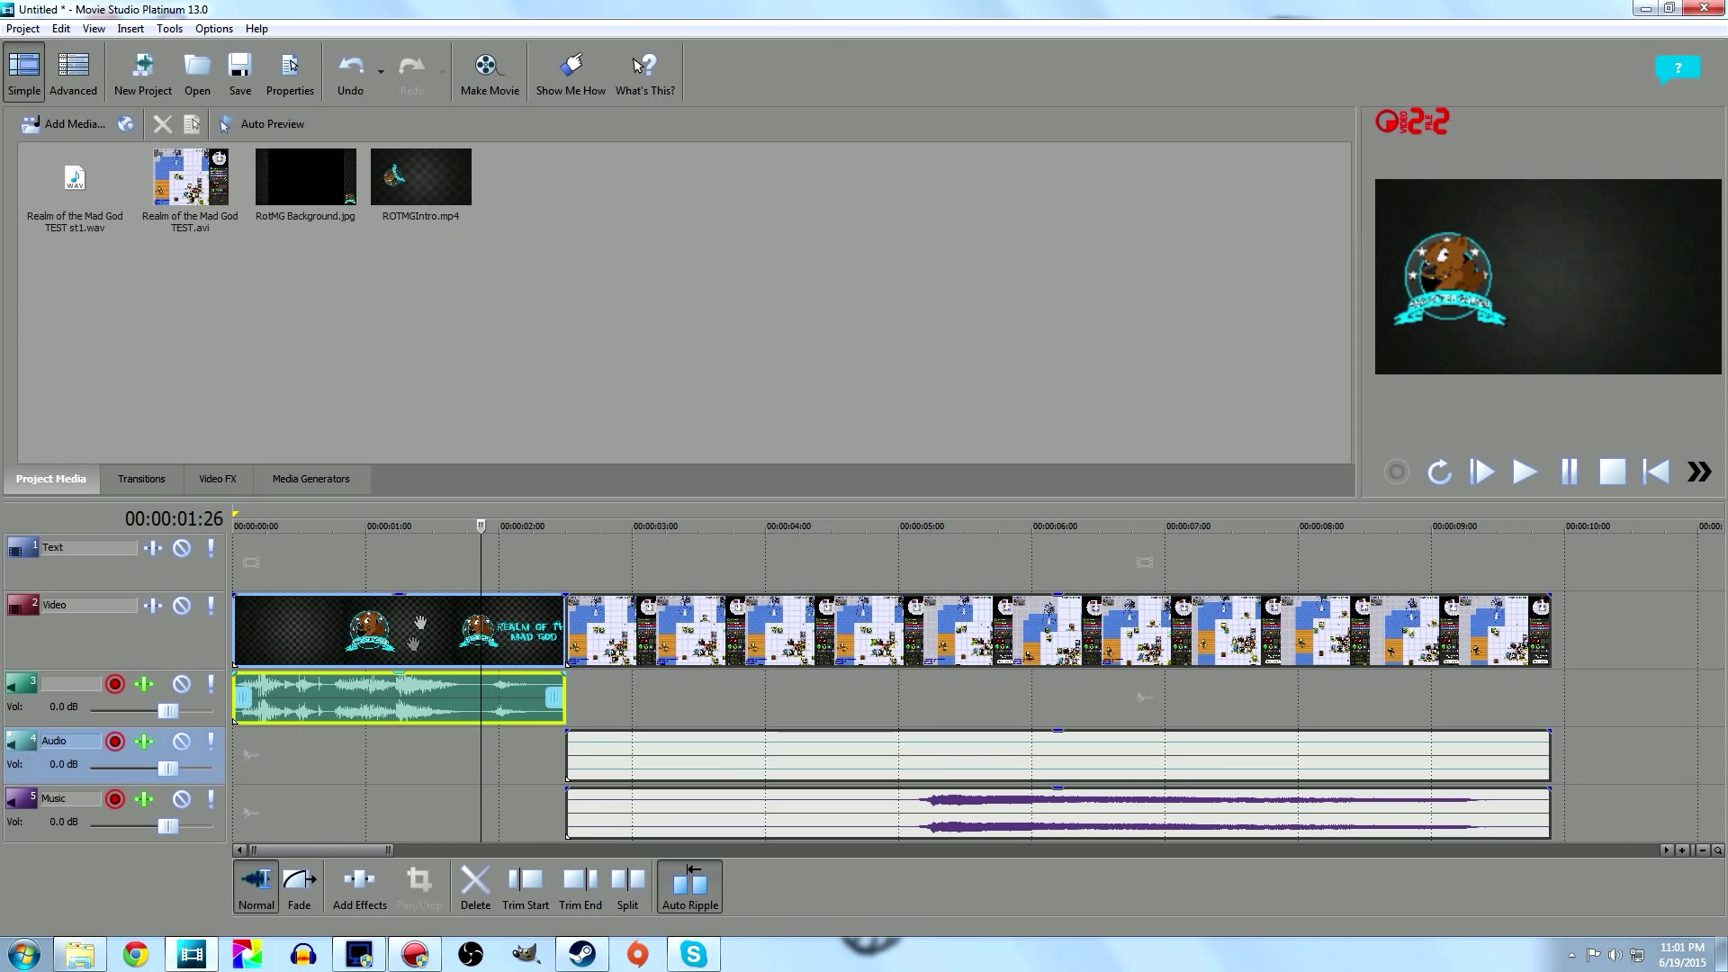
click(76, 175)
drag(97, 189, 576, 698)
Step: Move the gameplay video up onto the top Text track
click(947, 569)
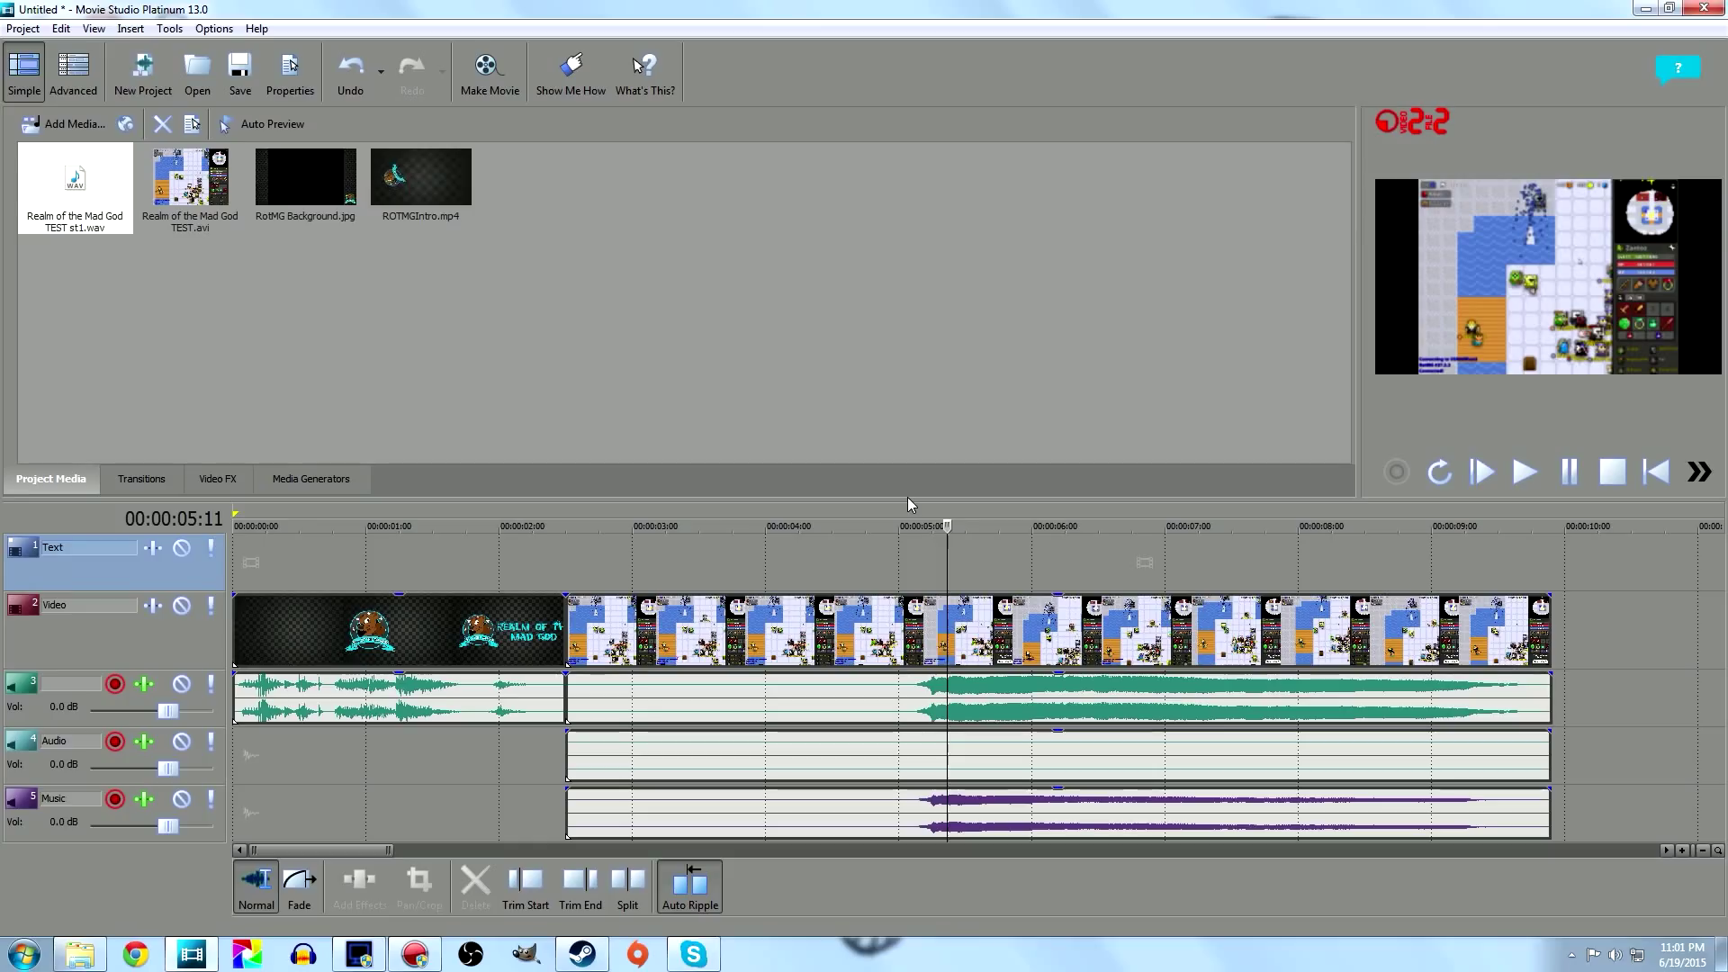
drag(945, 526, 694, 525)
click(712, 625)
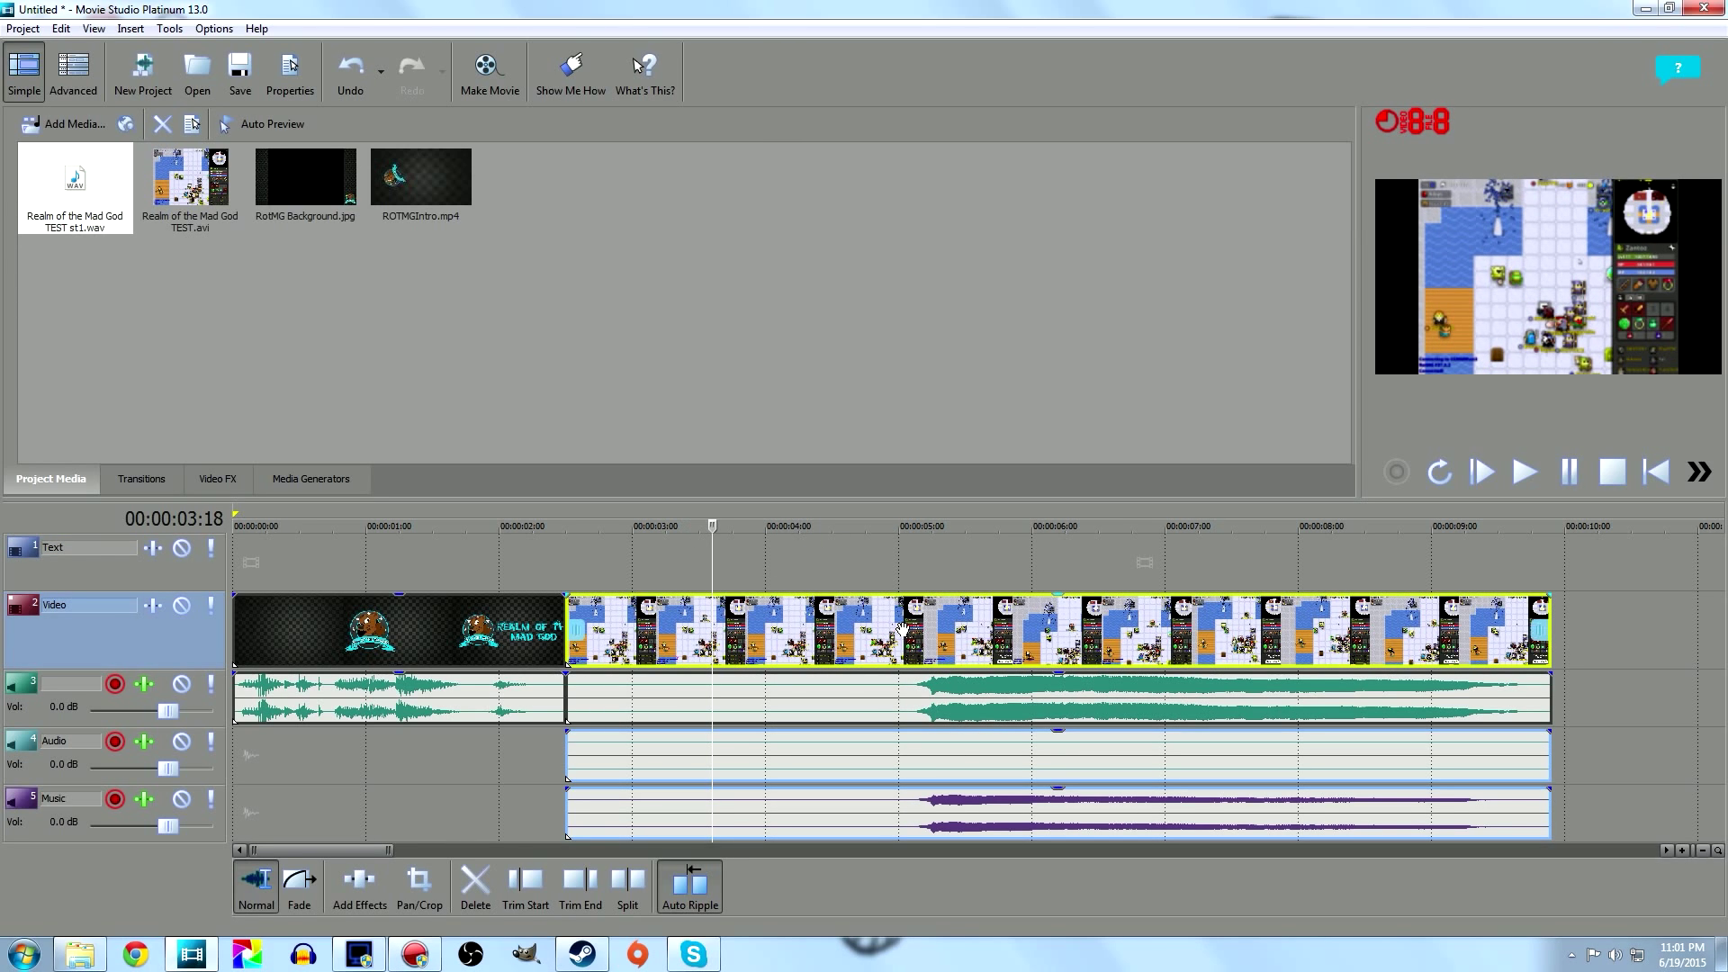
drag(901, 628, 905, 563)
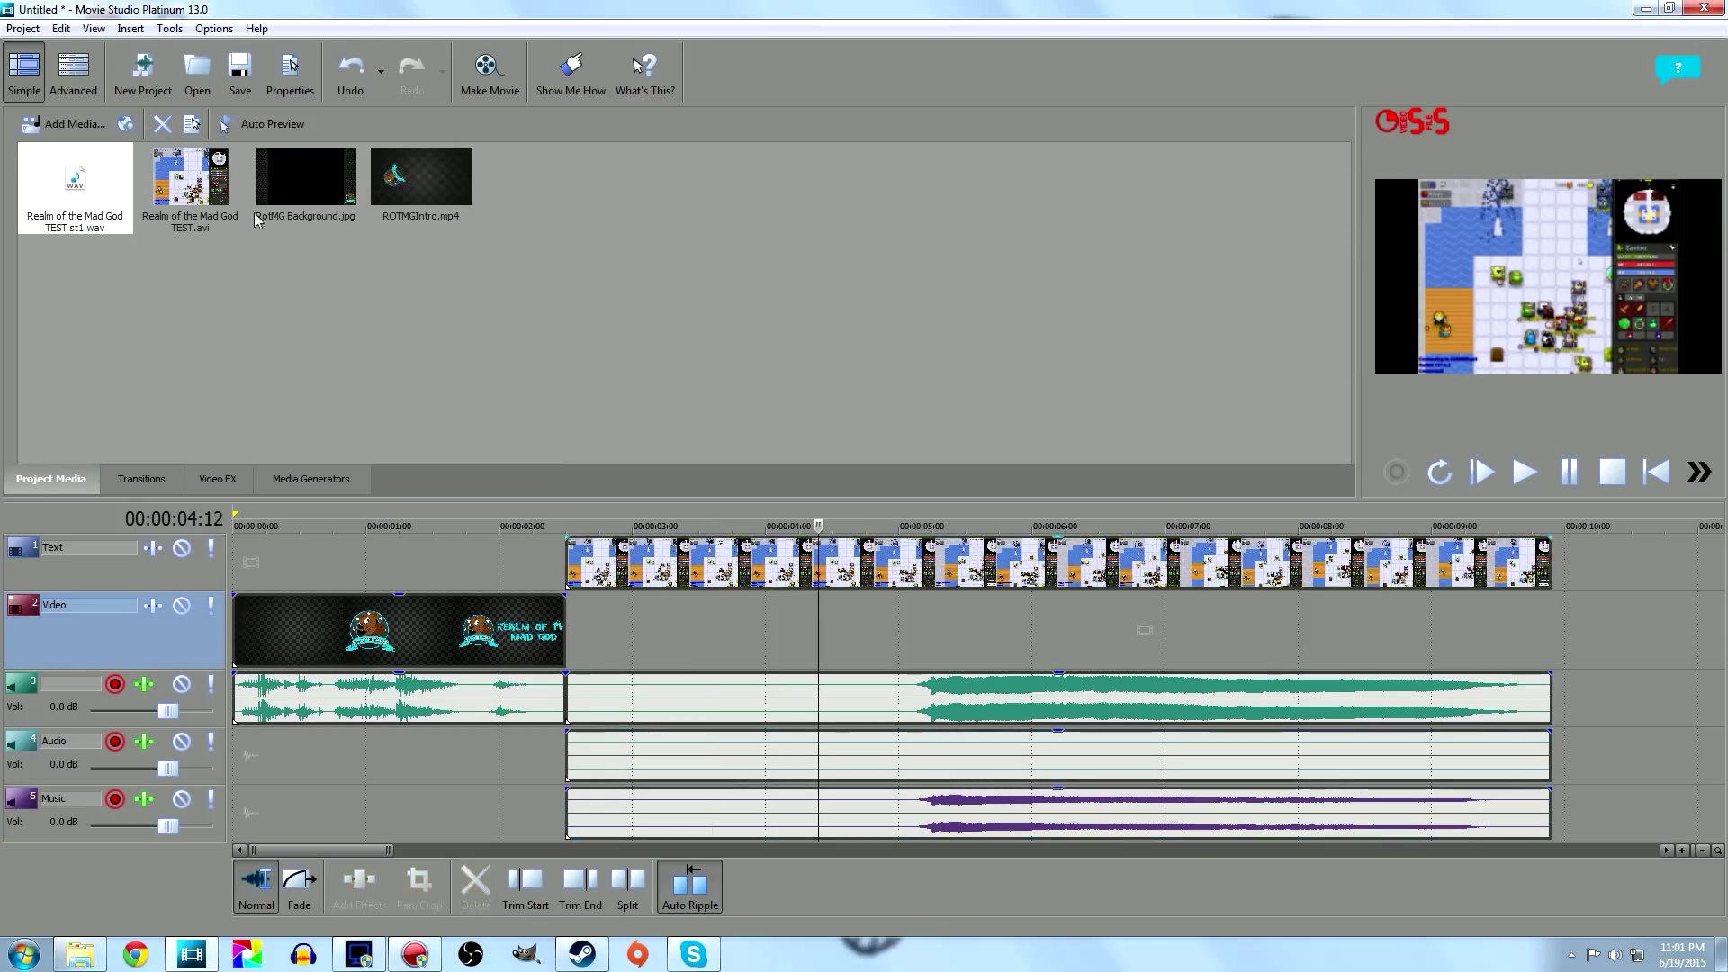
Step: Place RotMG Background.jpg beneath the gameplay and stretch it to the gameplay's end
drag(259, 221, 585, 641)
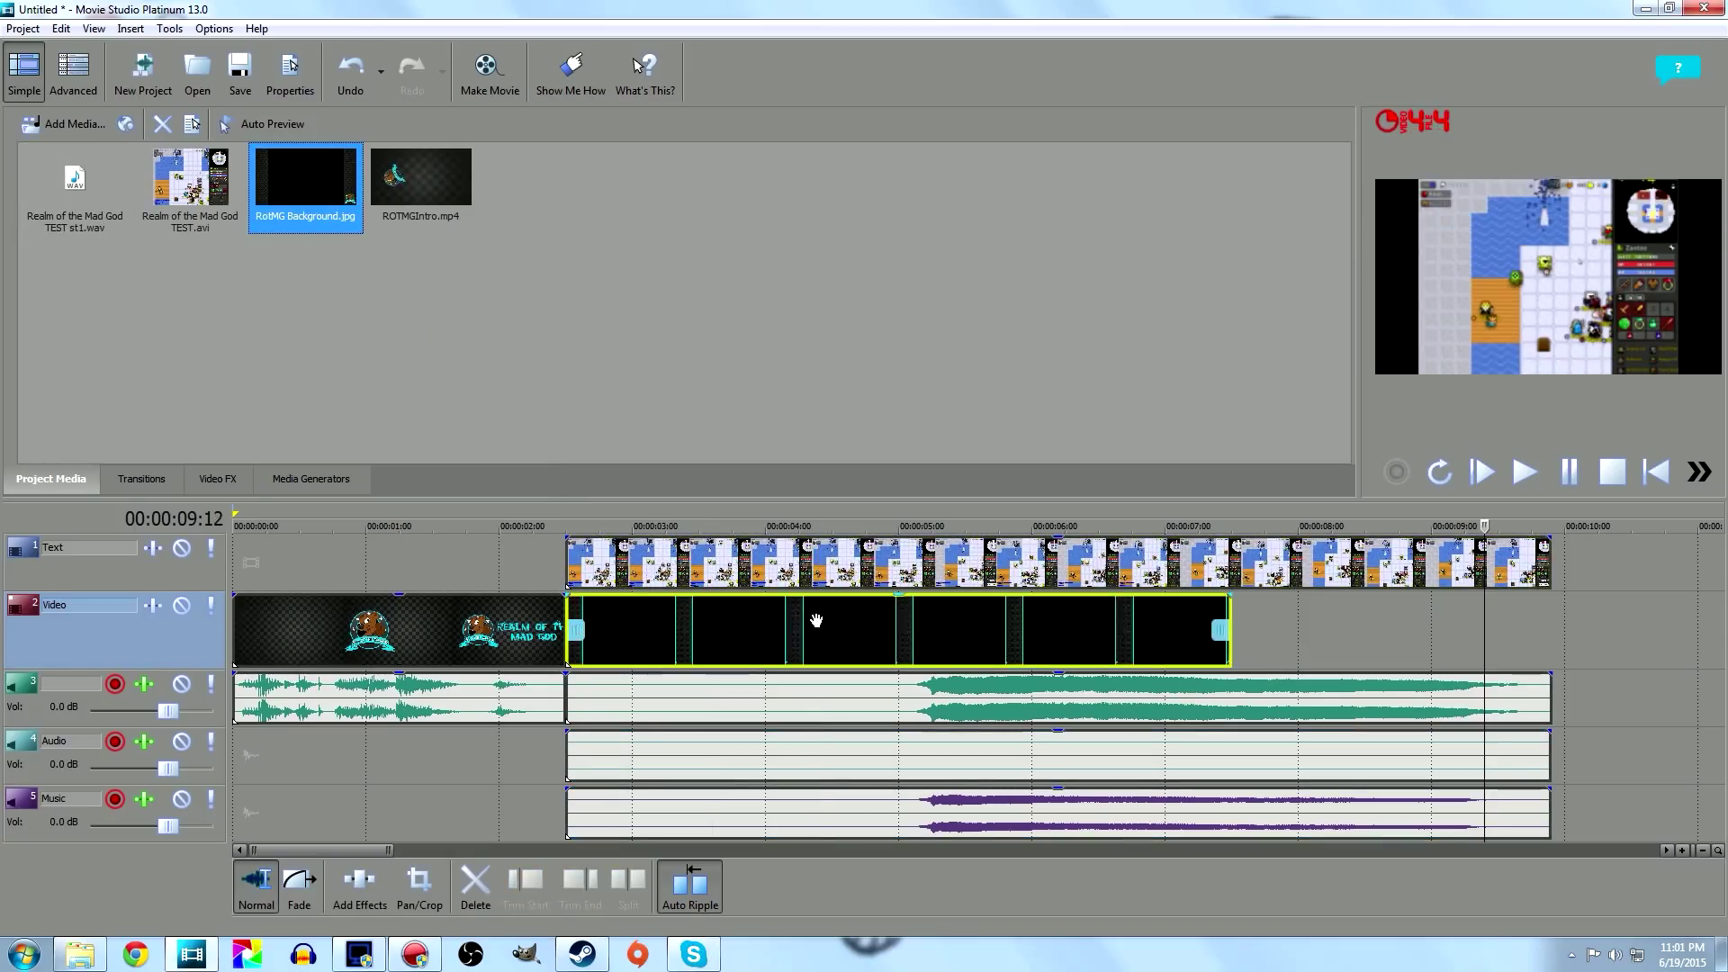
drag(1227, 631, 1551, 630)
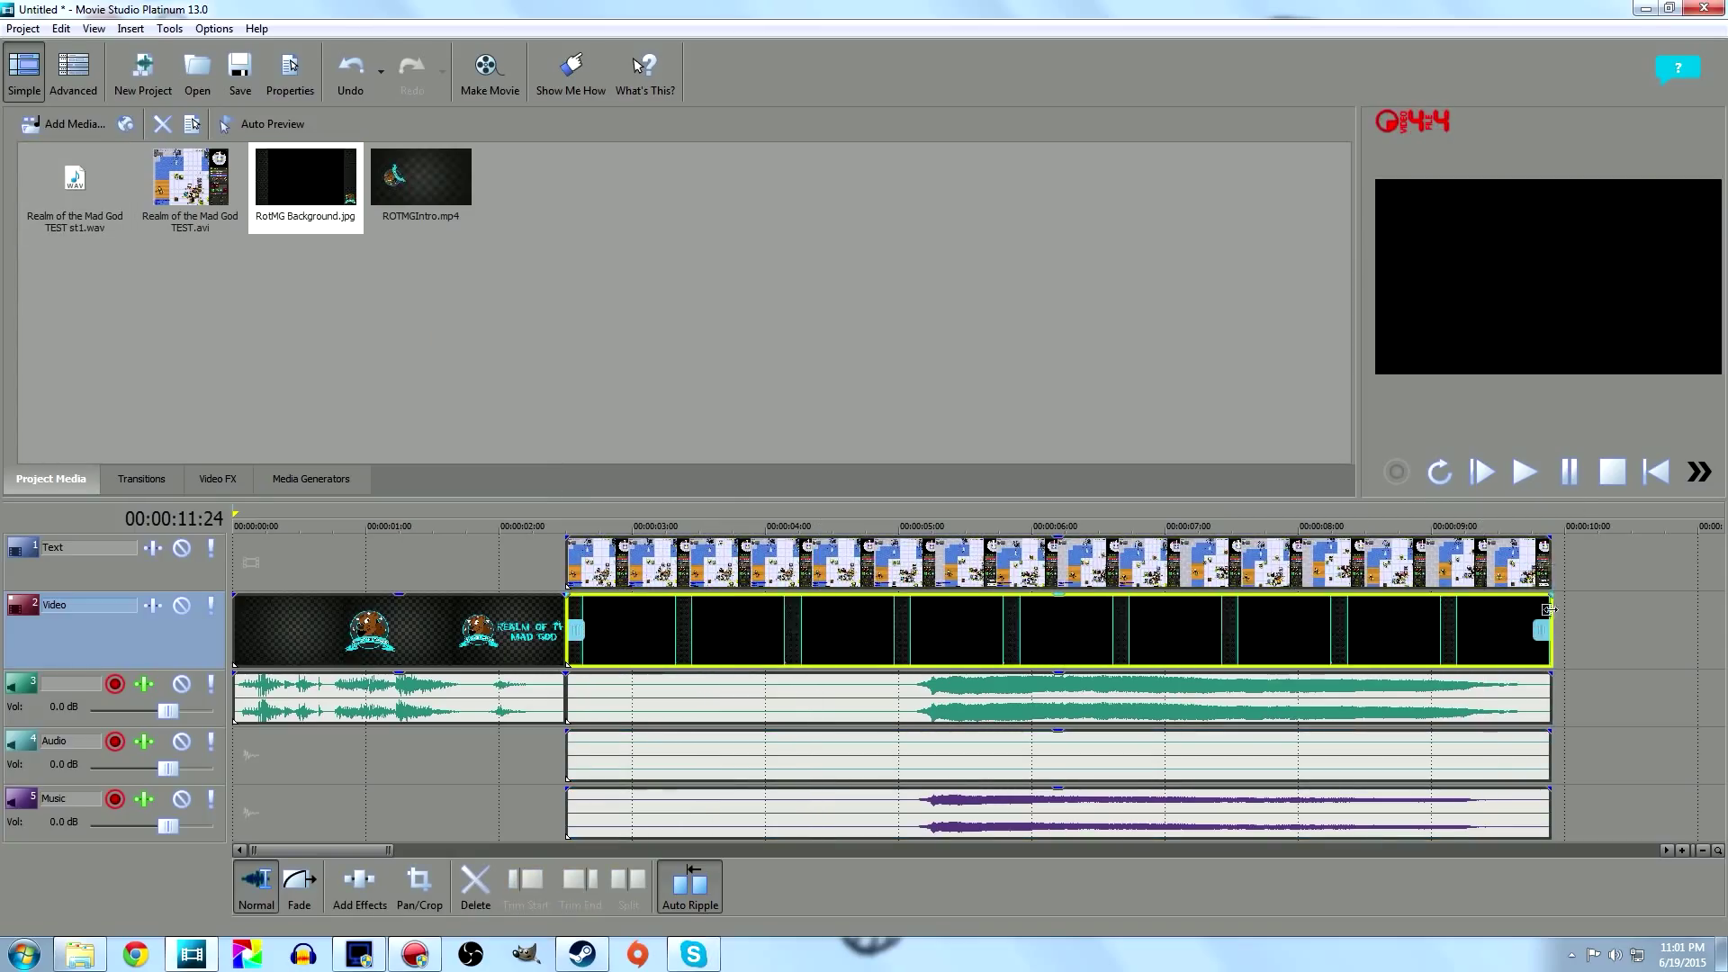
click(889, 528)
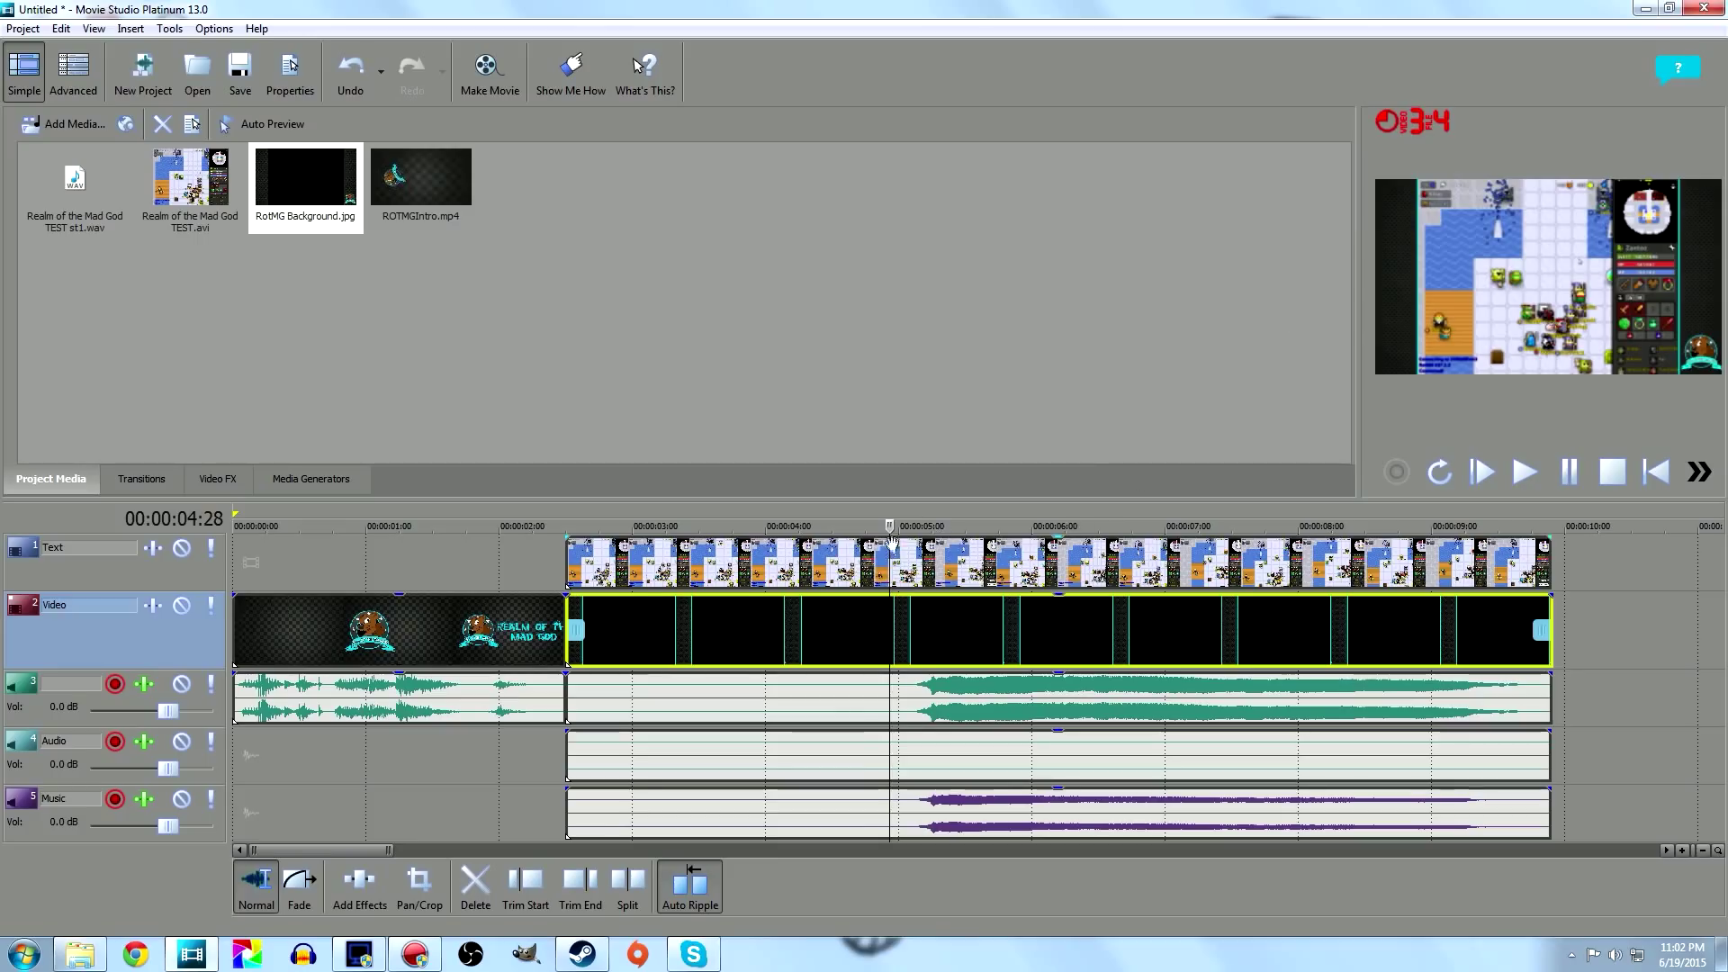
click(514, 563)
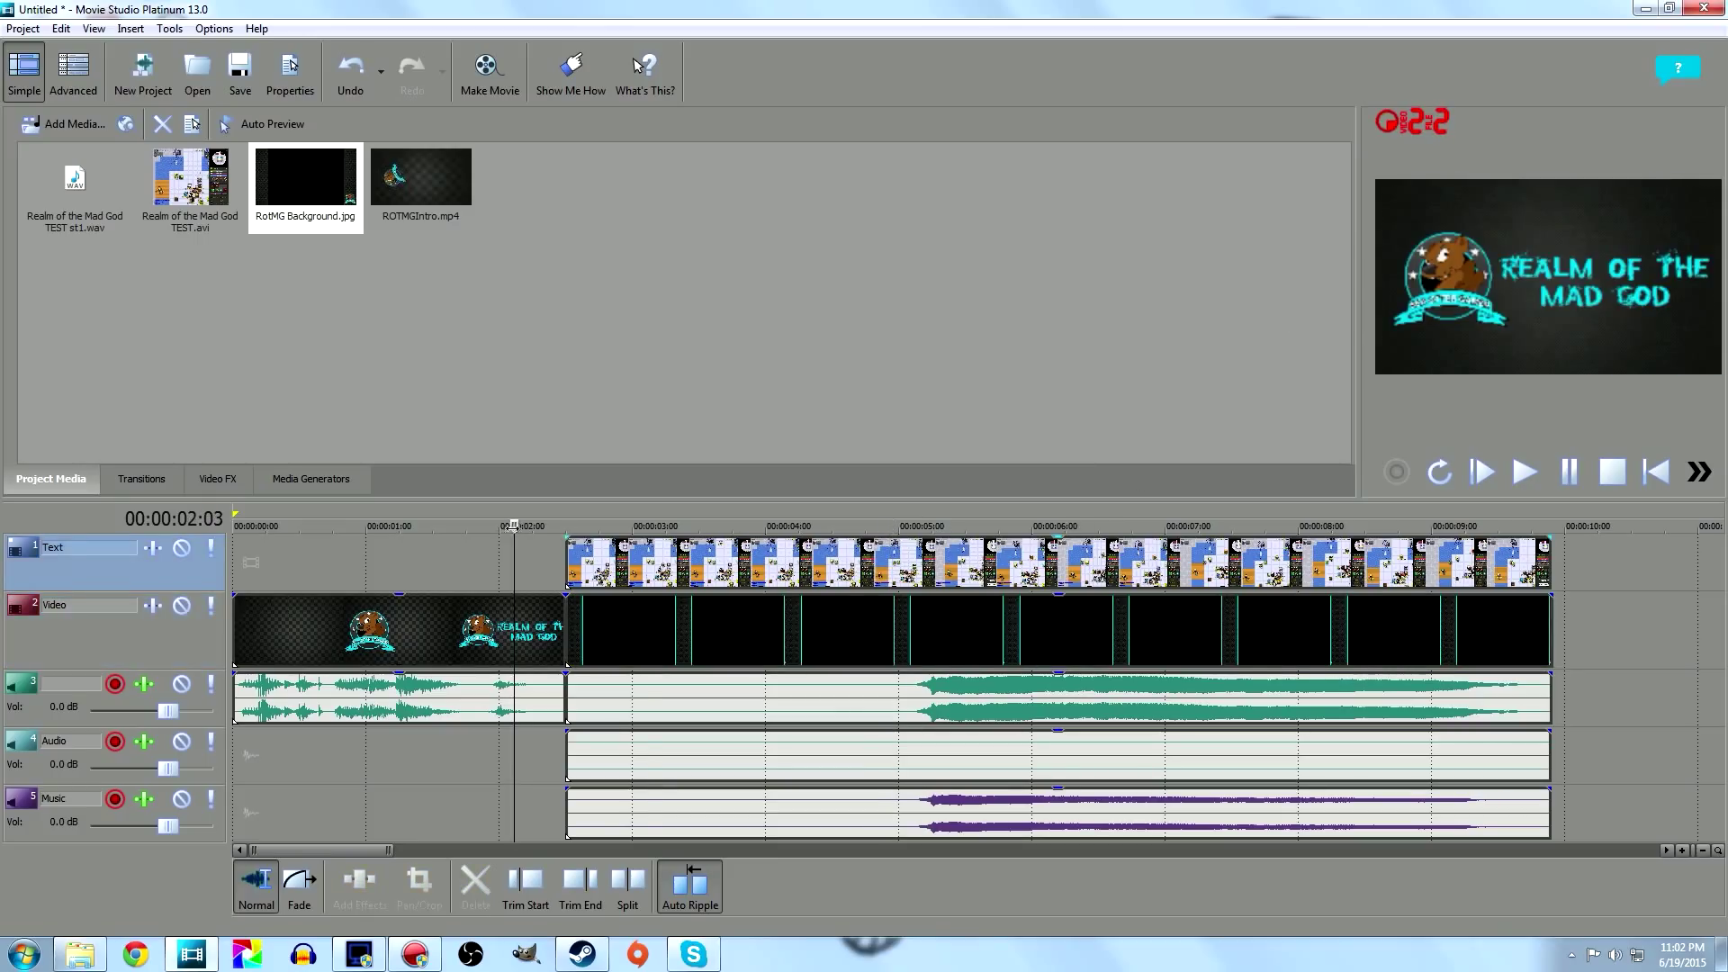
click(860, 525)
Step: Trim the gameplay start at 00:00:05:01 and cut all clips off at 00:00:07:08
click(904, 526)
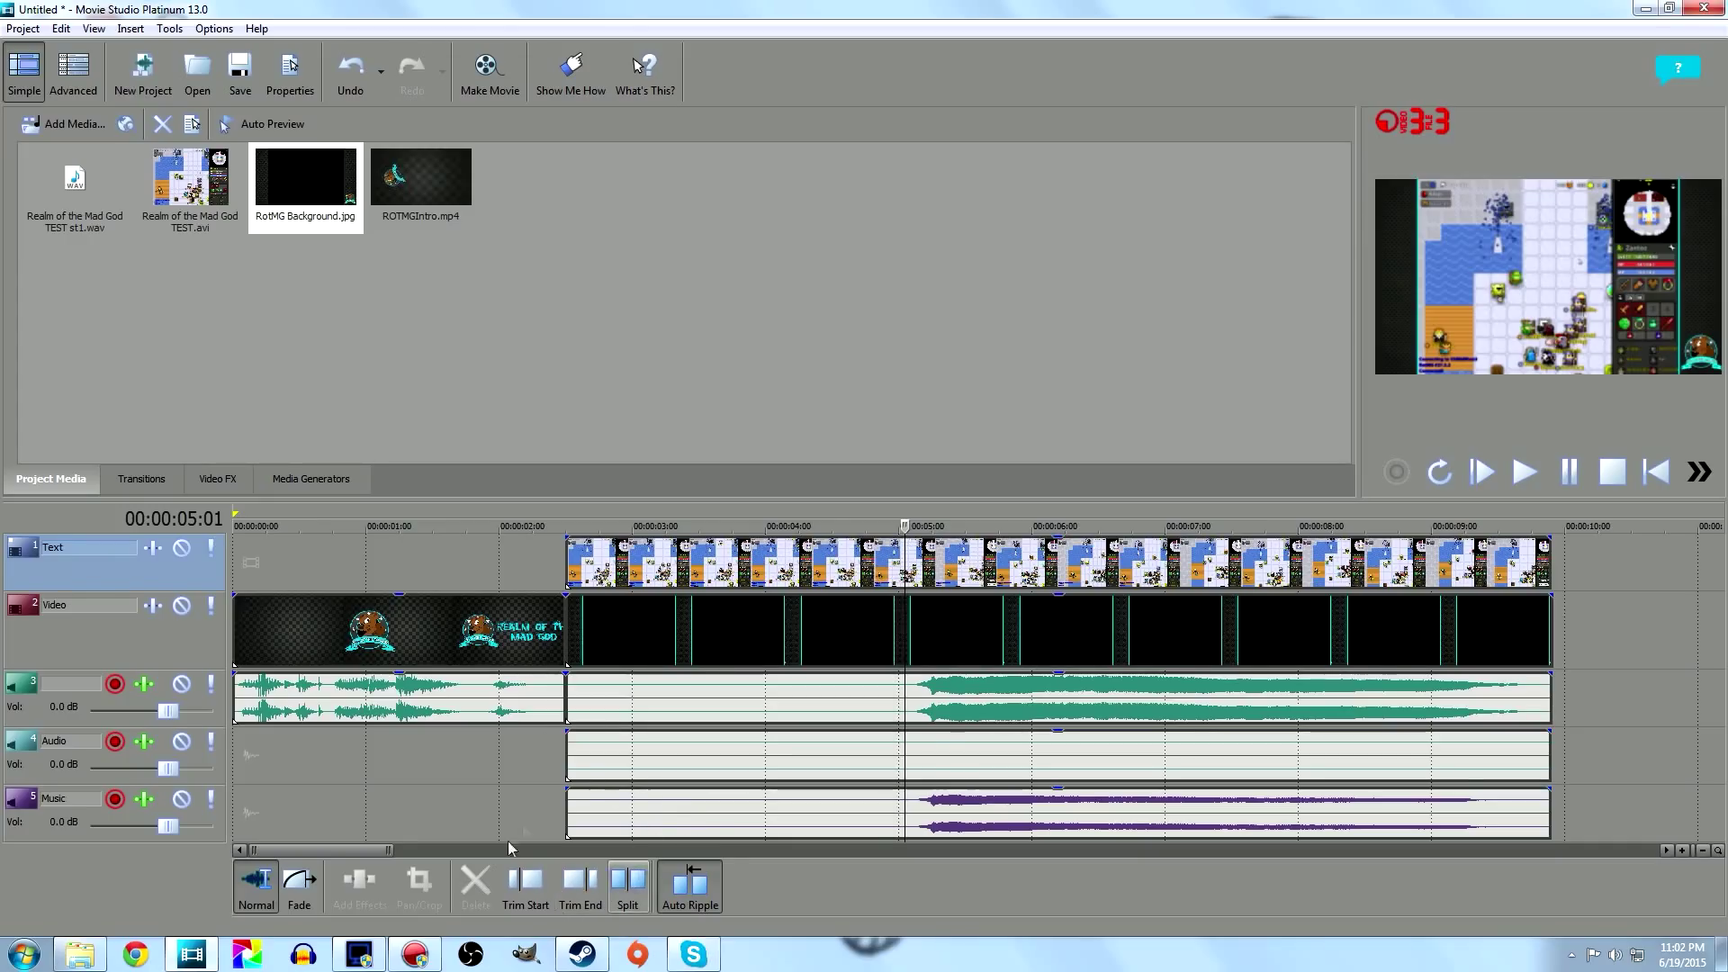
click(529, 887)
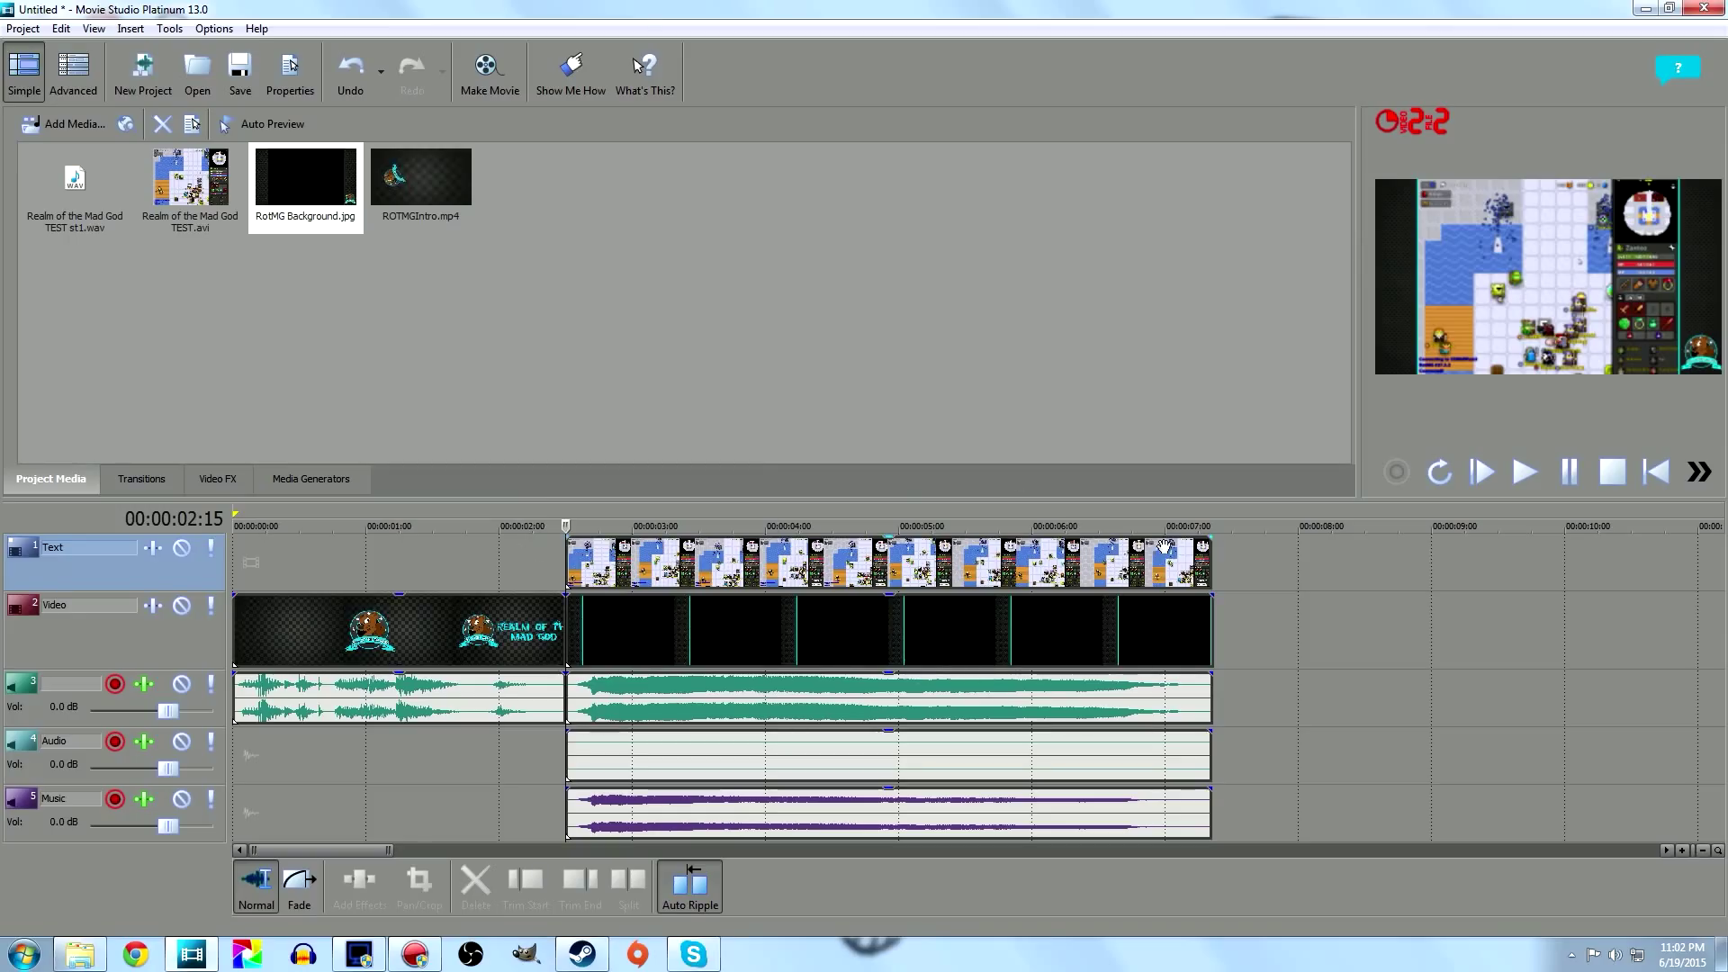
click(1175, 527)
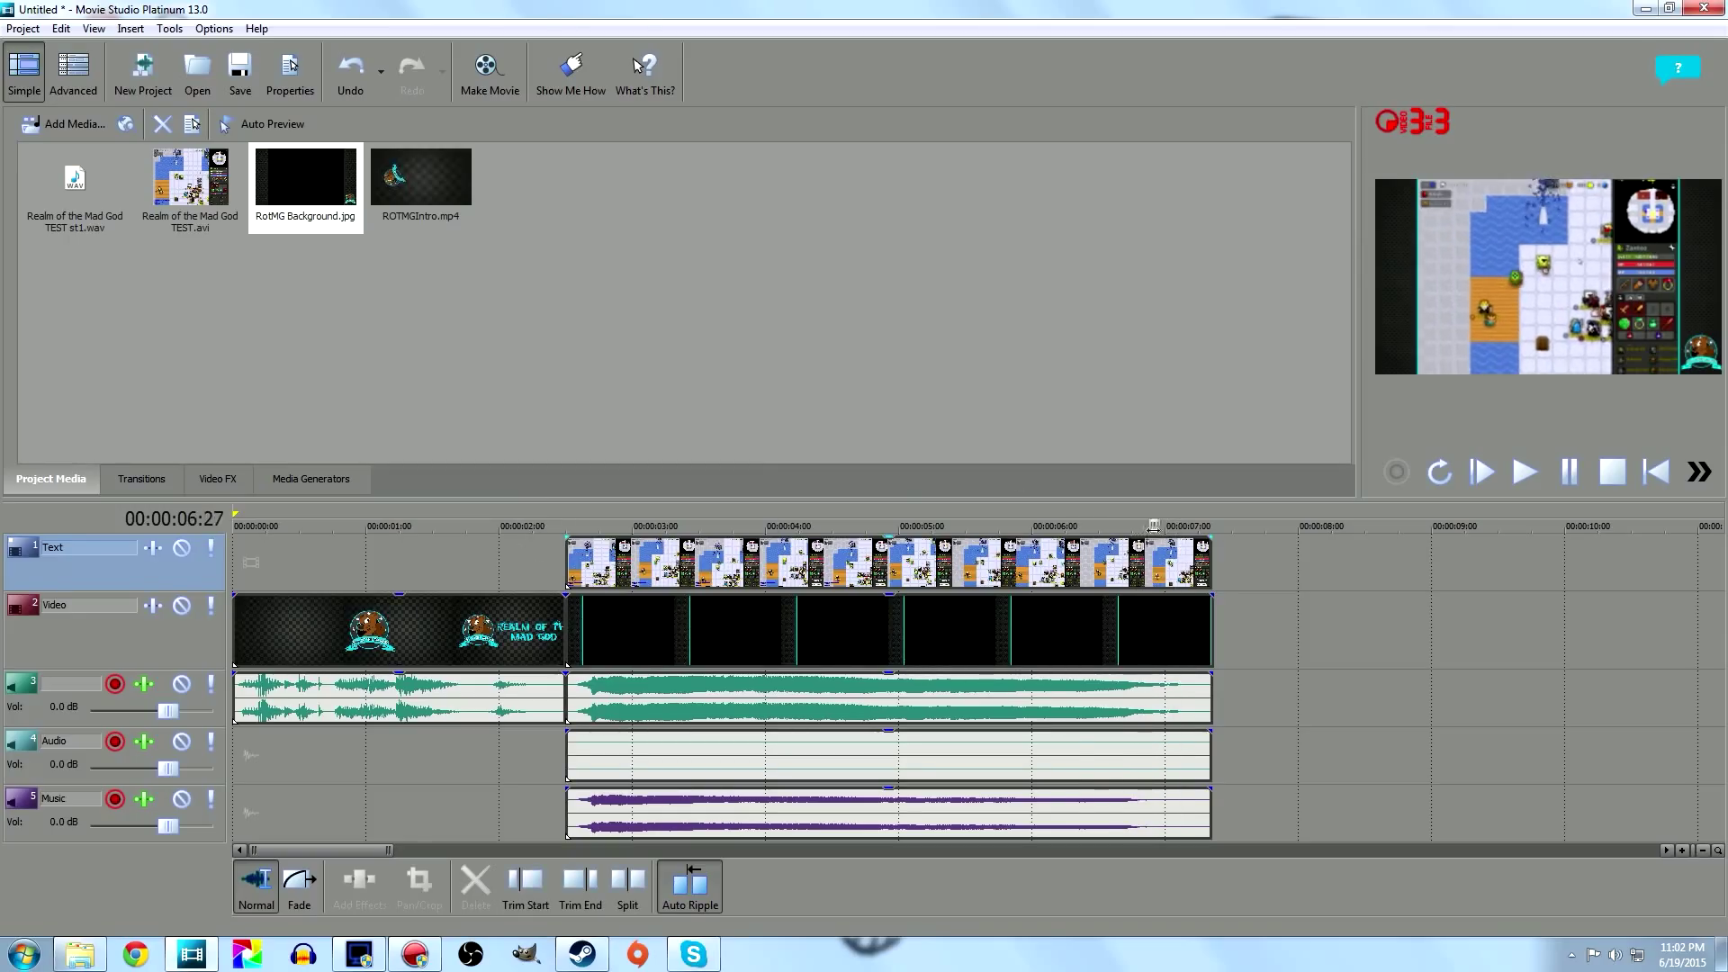
click(1180, 529)
drag(1179, 533, 1200, 538)
click(581, 884)
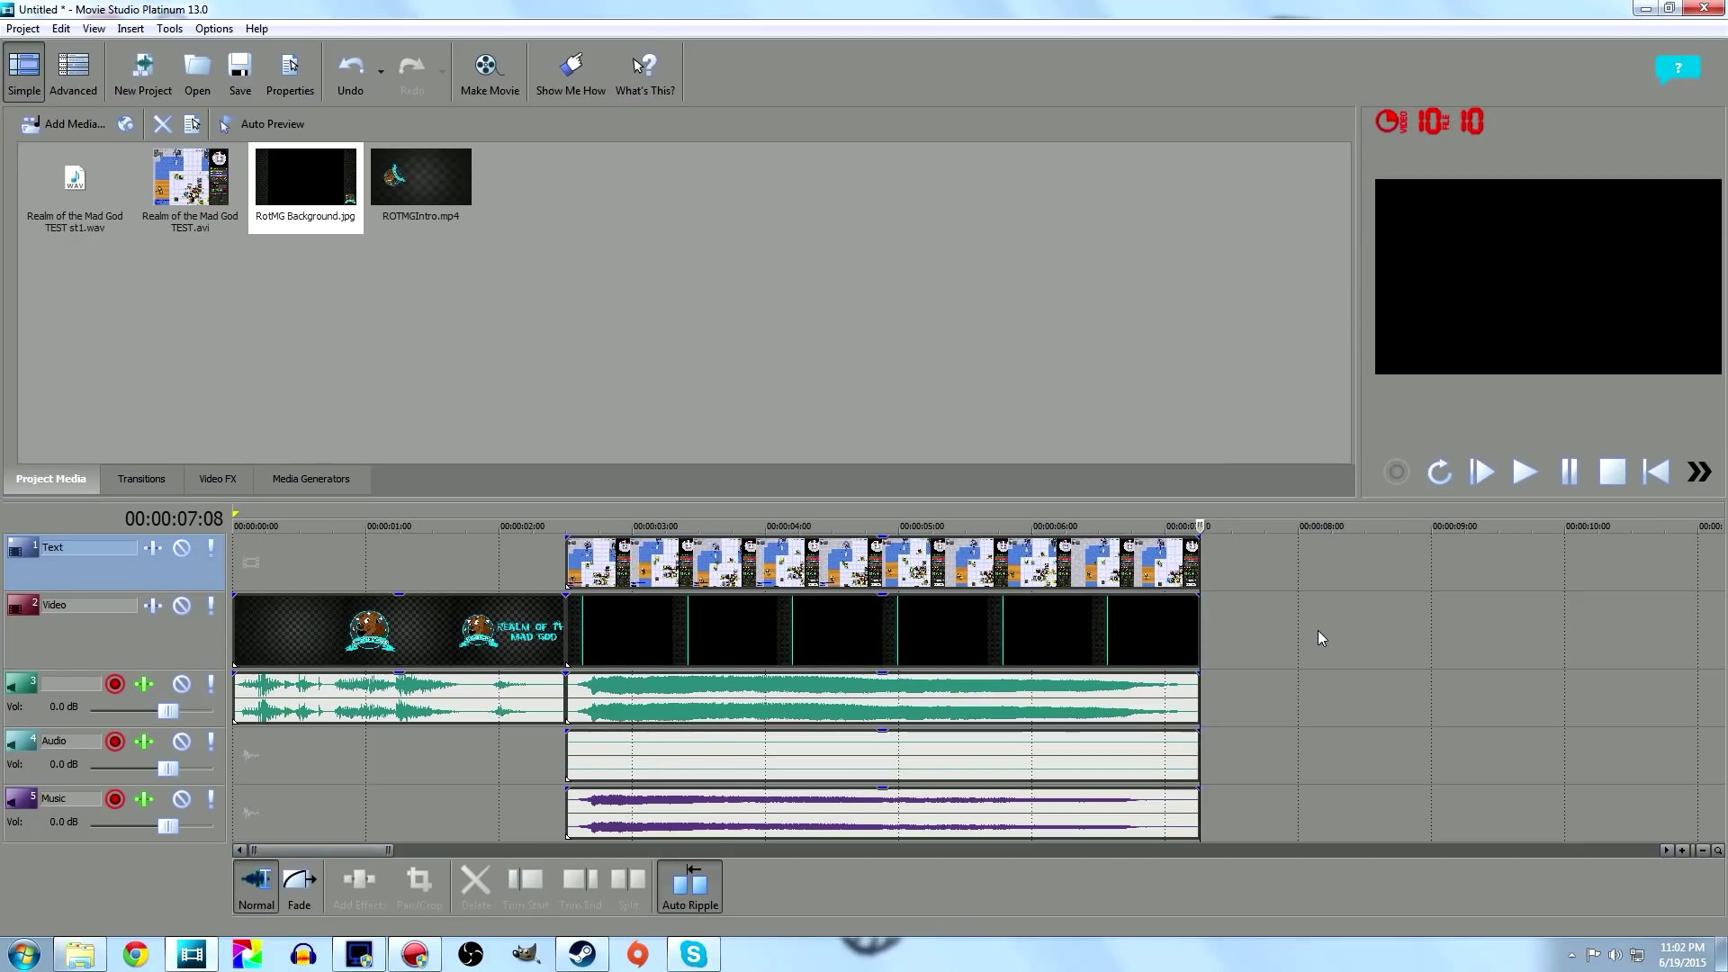
click(1315, 656)
click(670, 571)
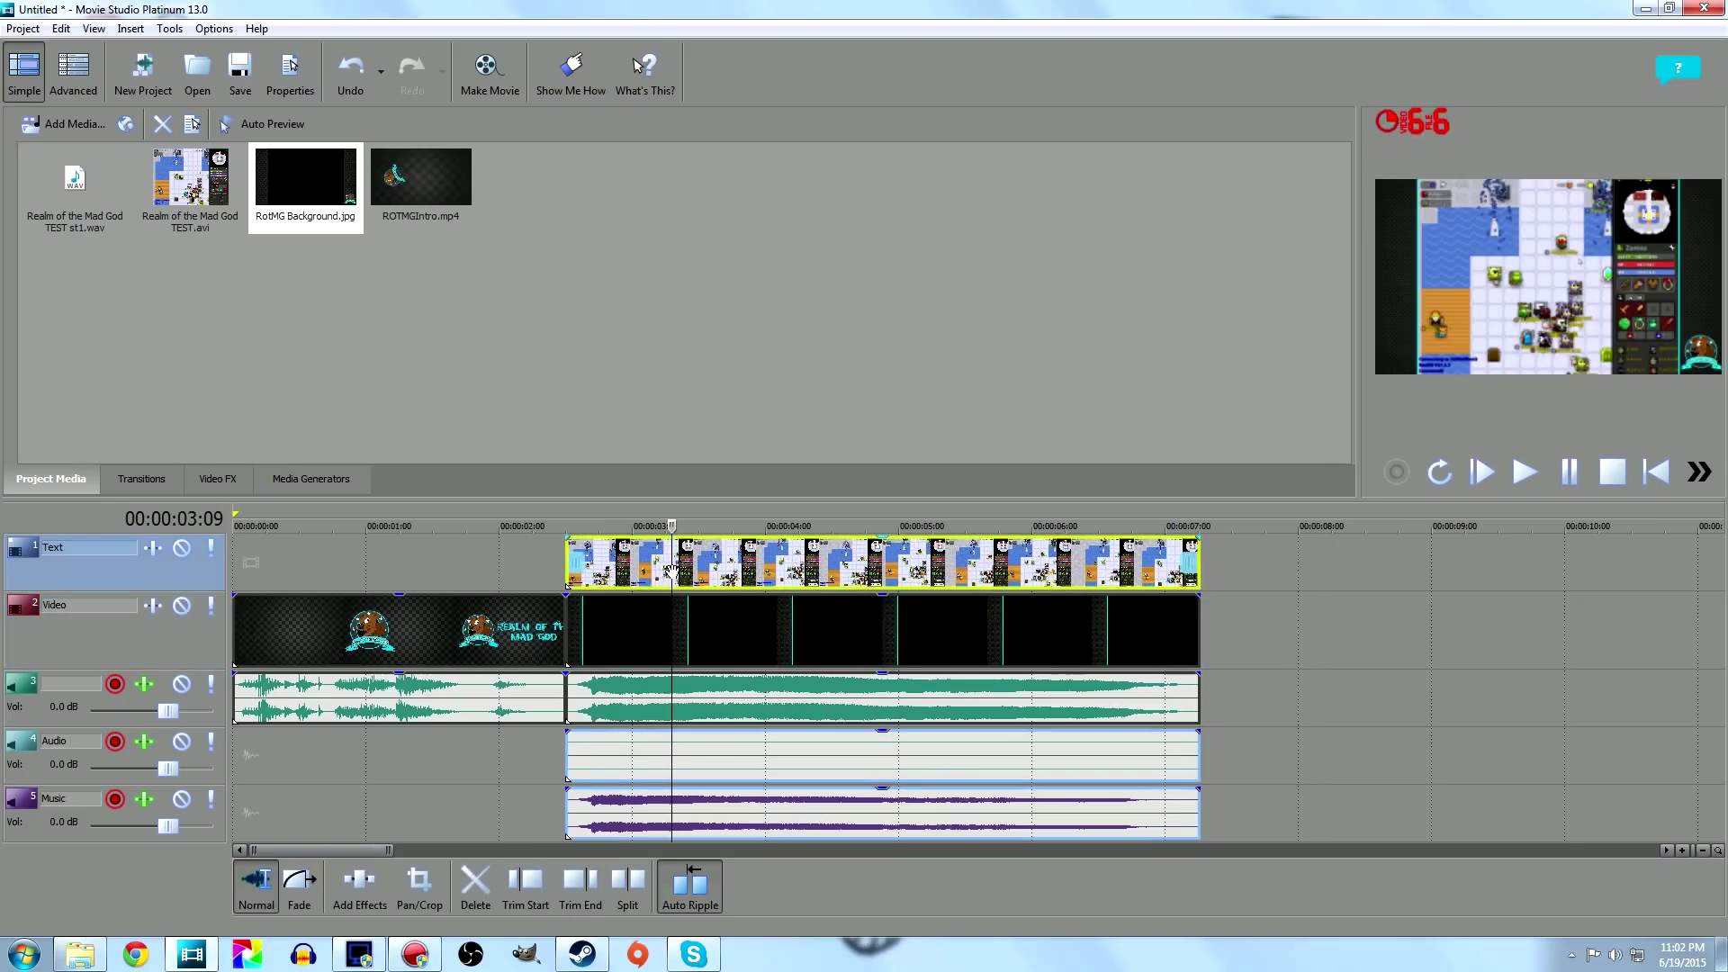
Step: Turn on Disable resample in the event properties of the gameplay and ROTMGIntro clips
right_click(738, 560)
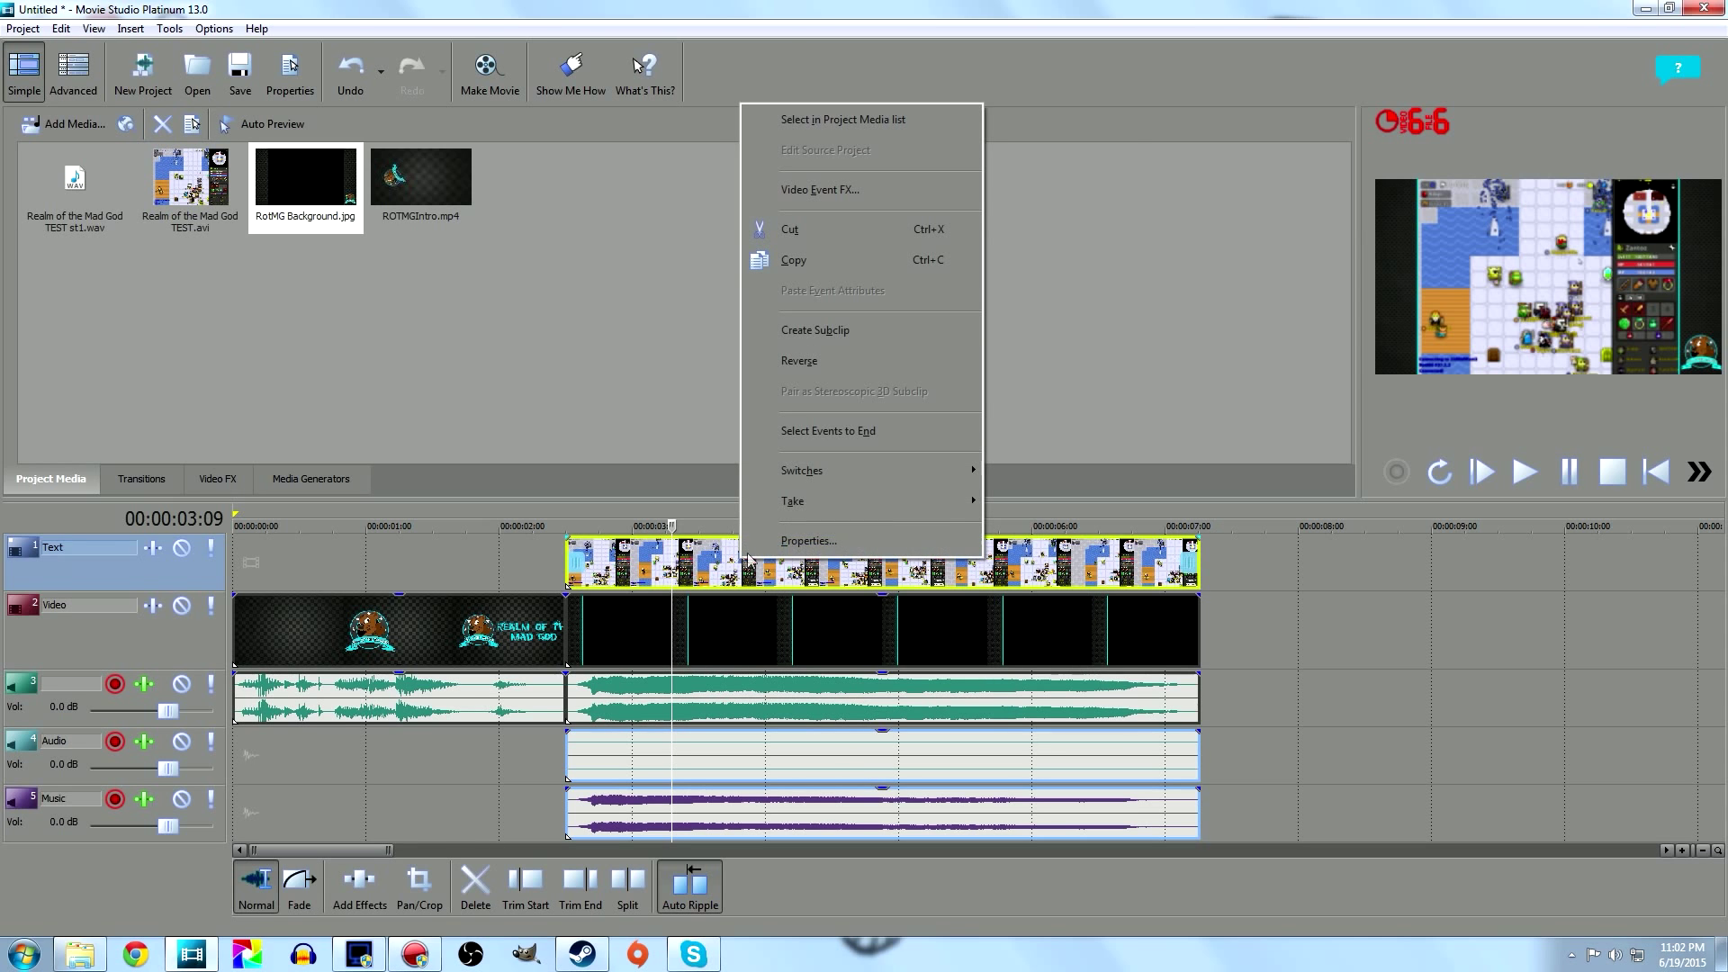
click(815, 543)
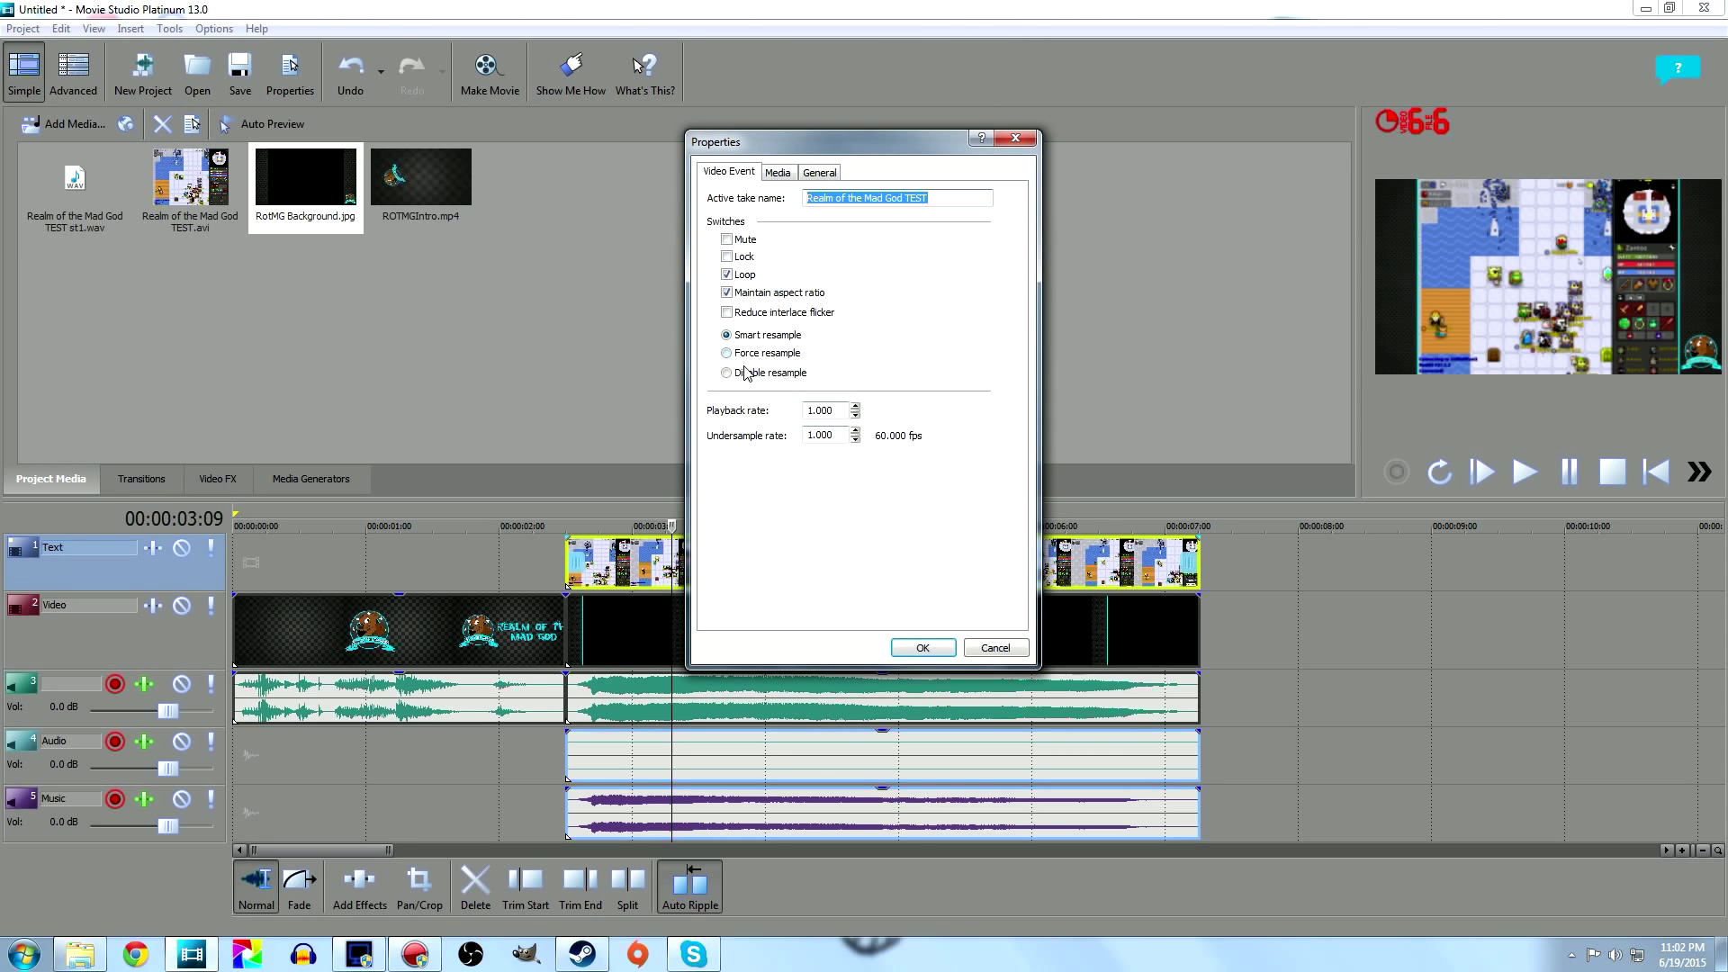
click(924, 647)
click(491, 630)
right_click(492, 637)
click(559, 624)
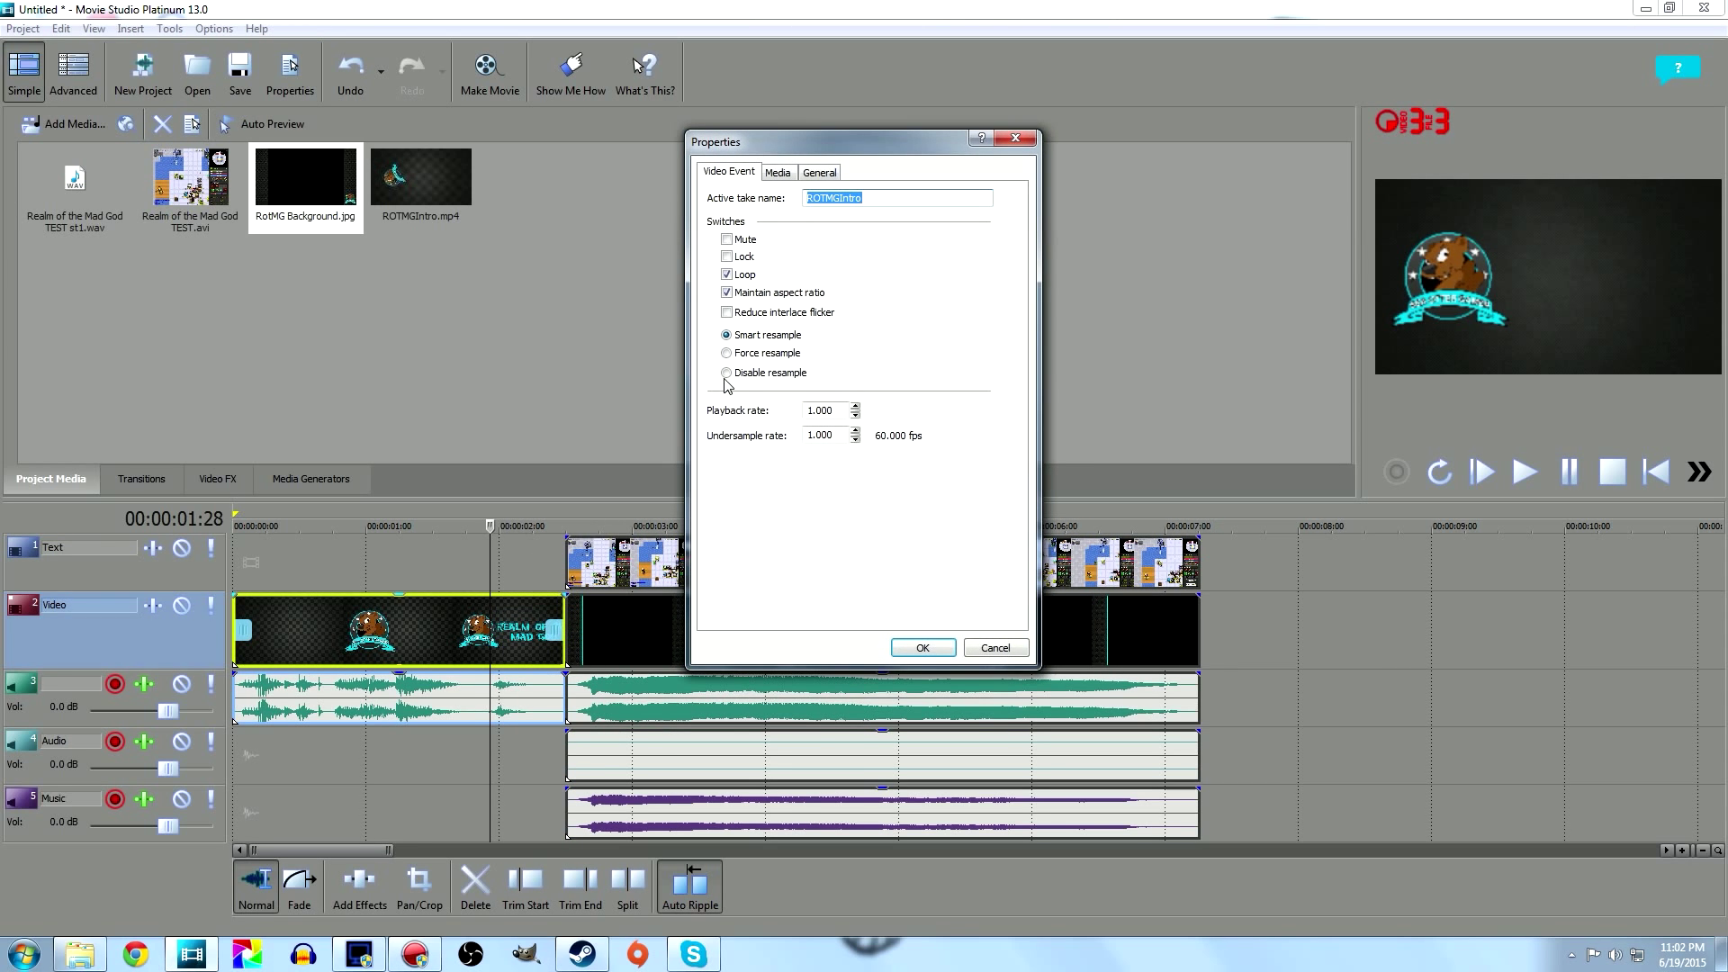
click(922, 647)
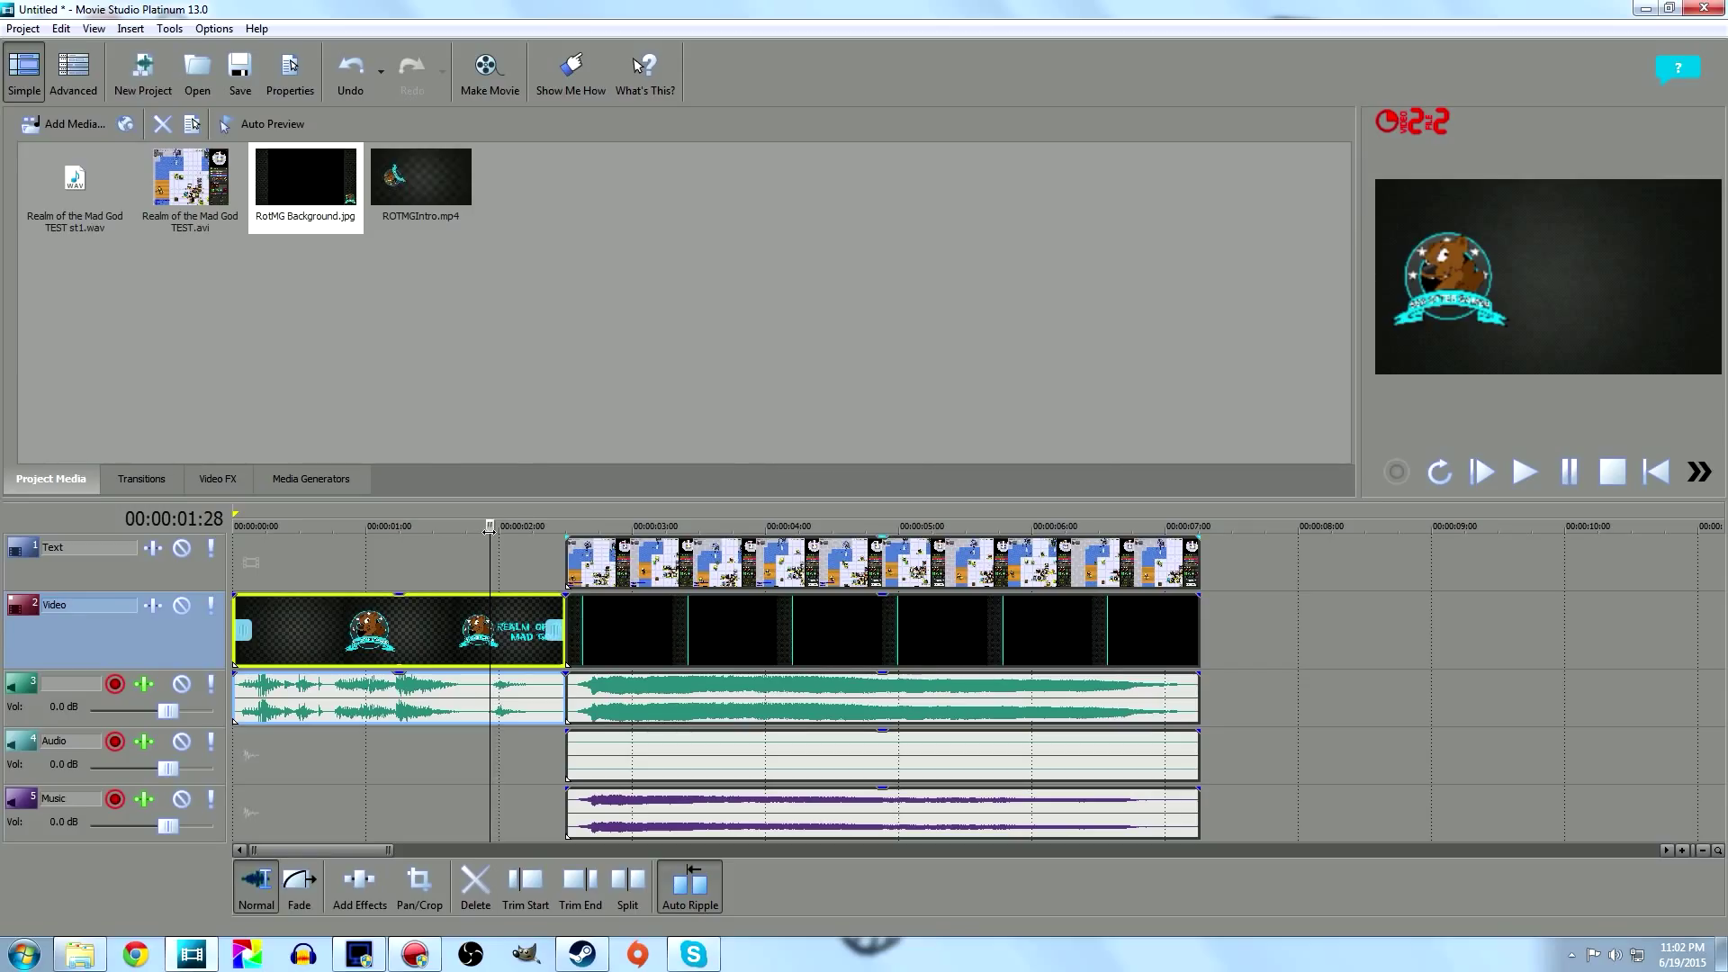
Step: Mute the Music track, set the Audio track to -10.5 dB, and preview from the start
key(Home)
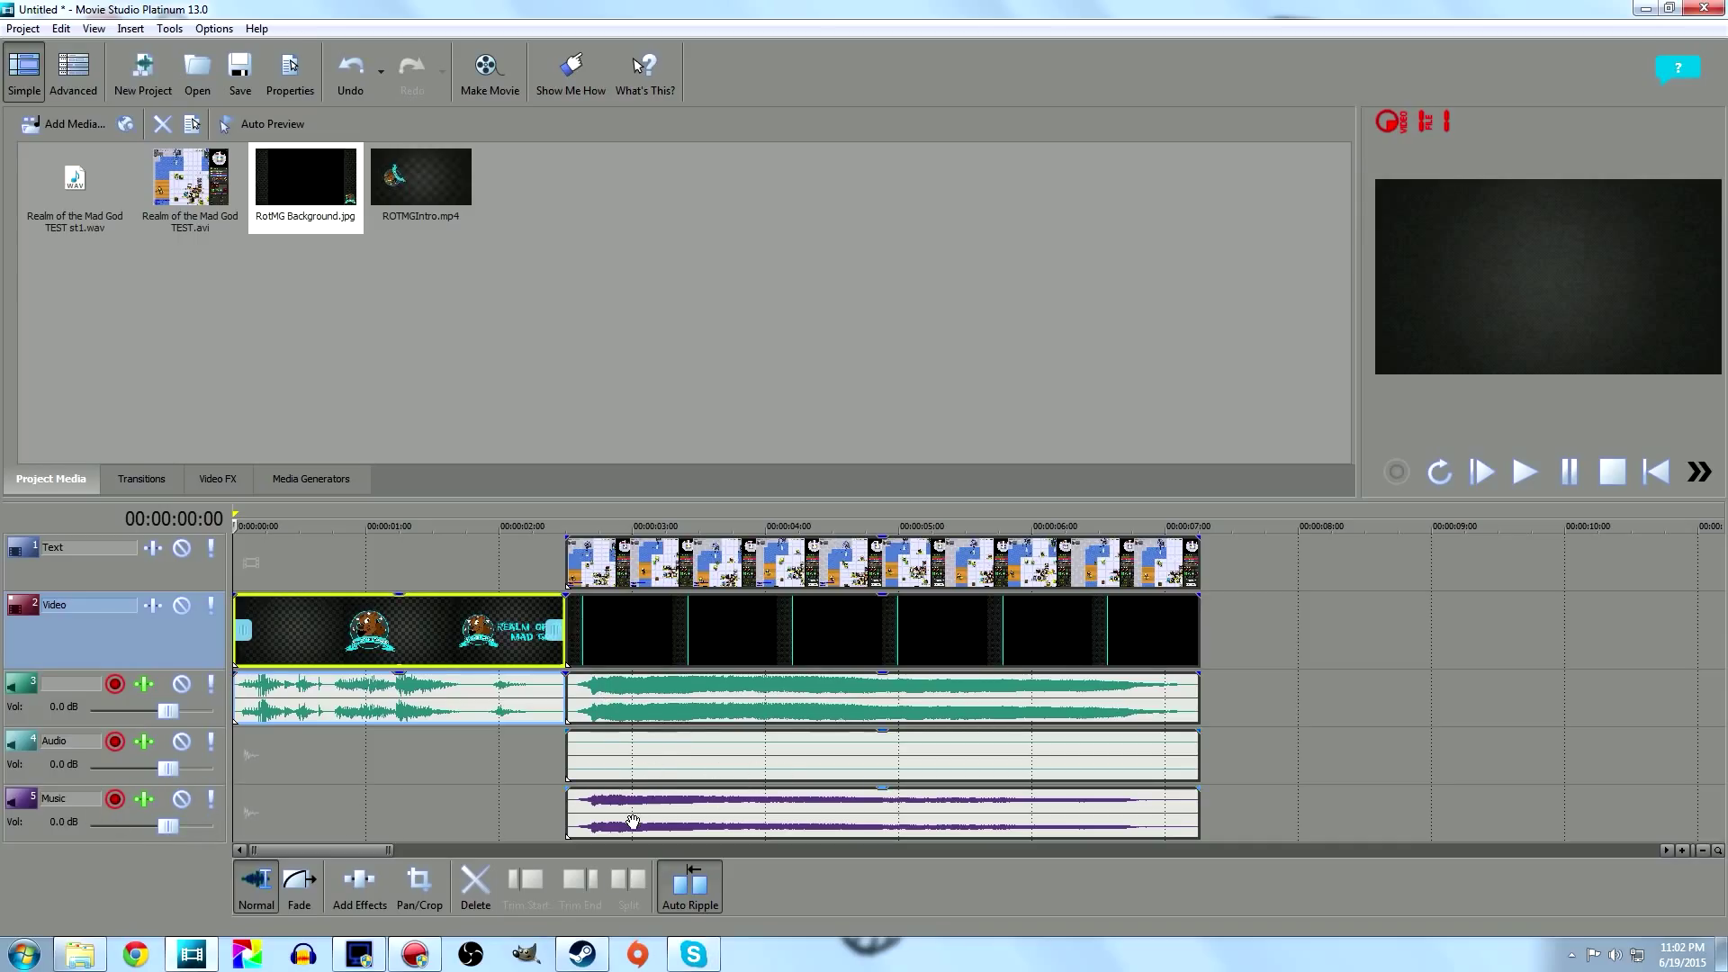
click(184, 804)
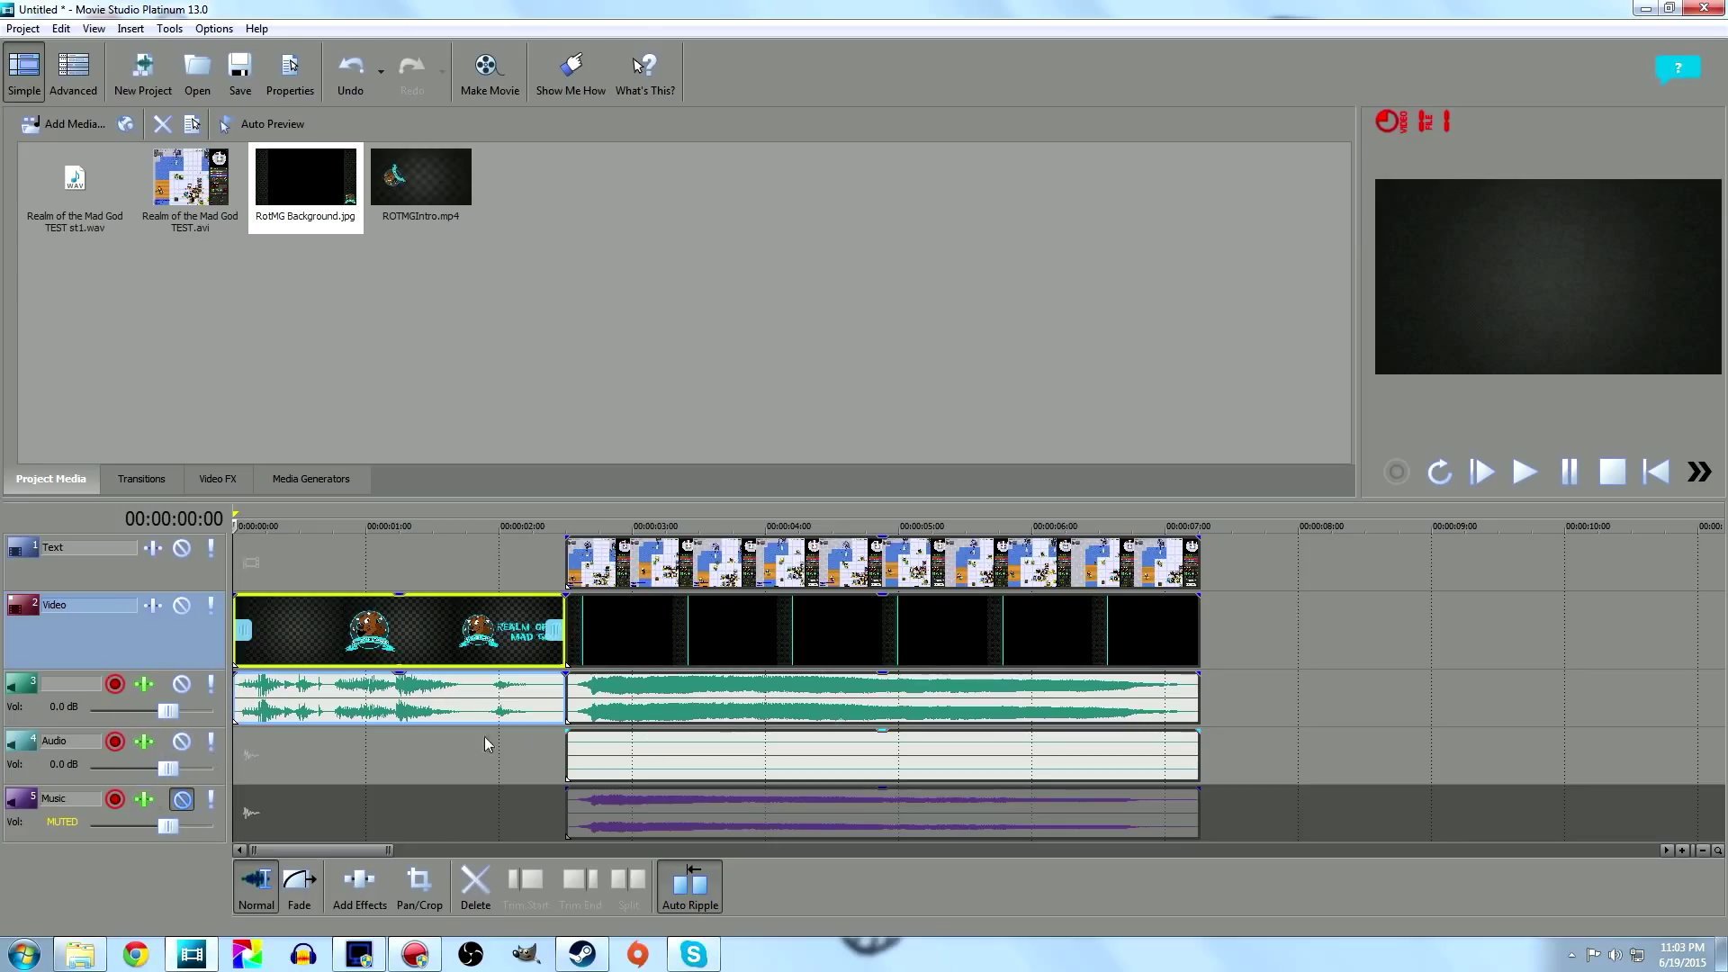
drag(169, 770, 127, 772)
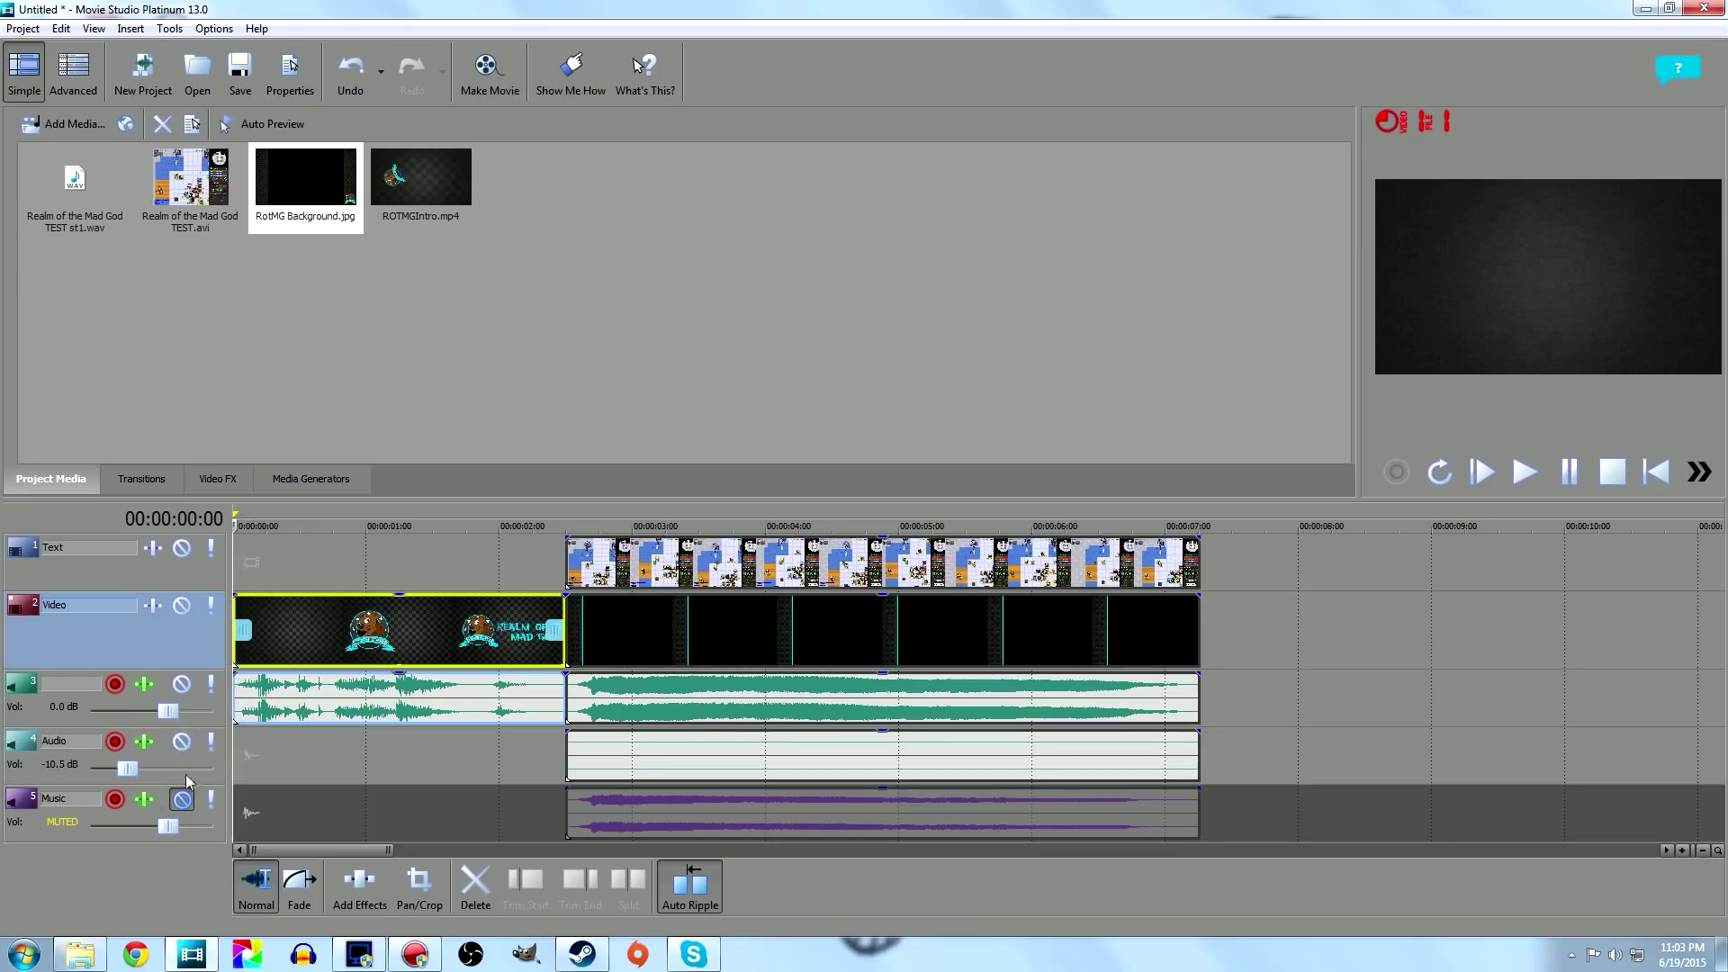
click(1525, 471)
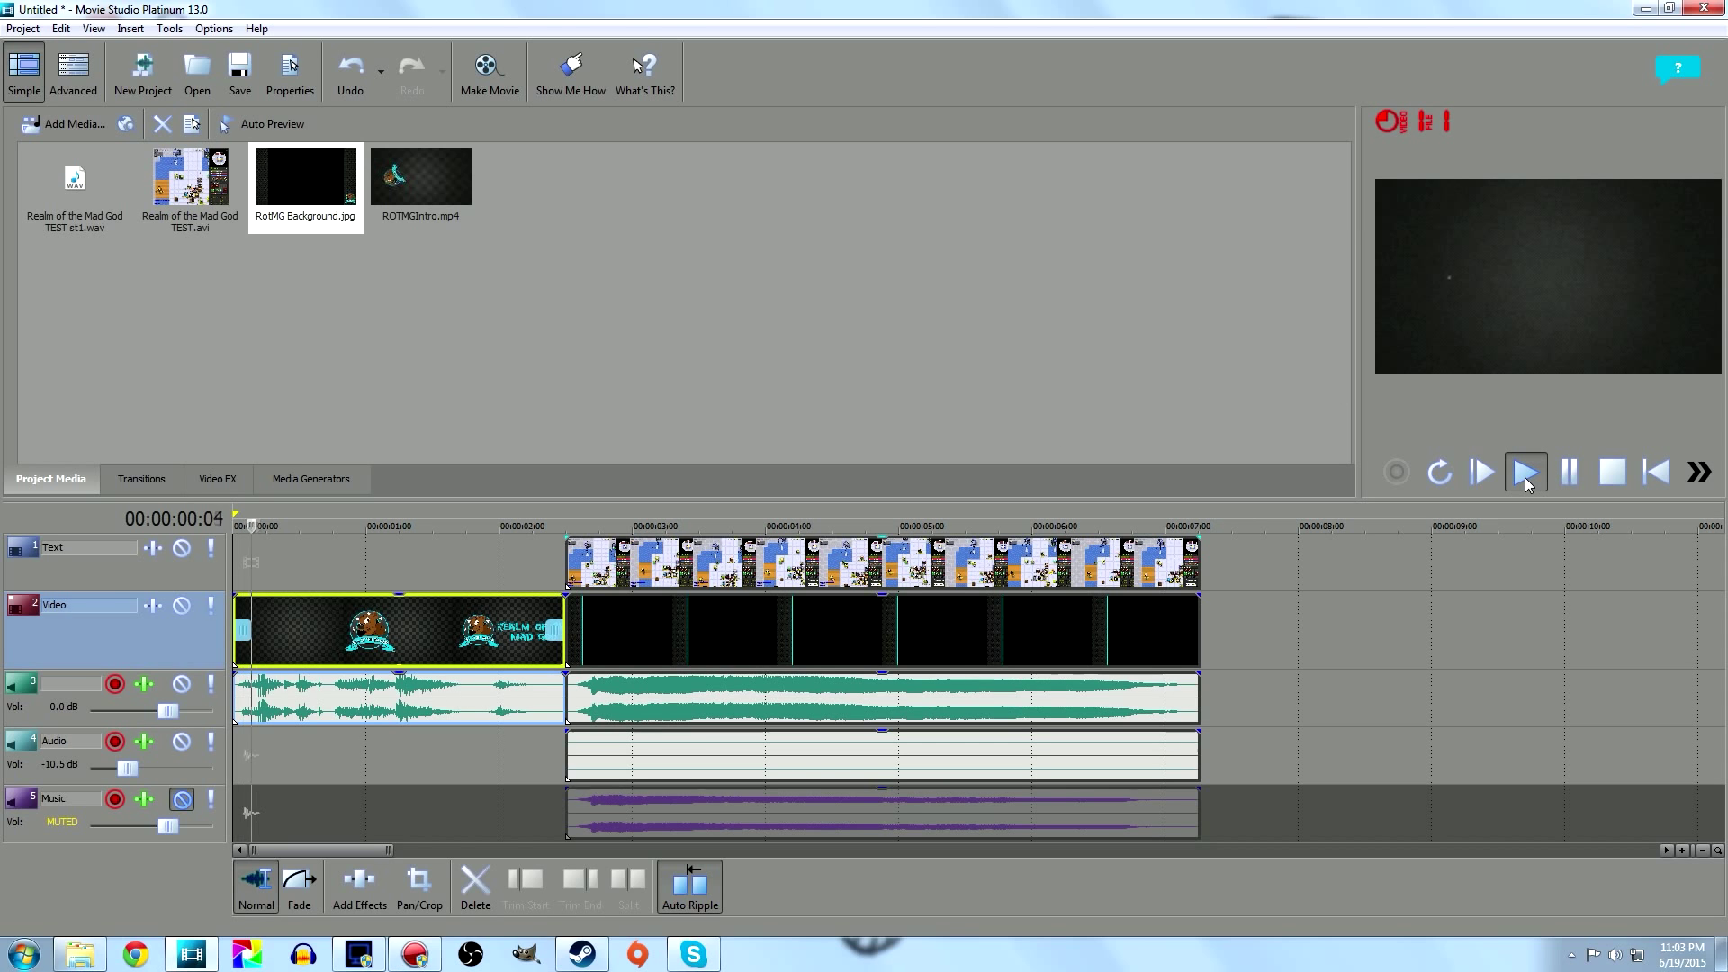
click(1574, 477)
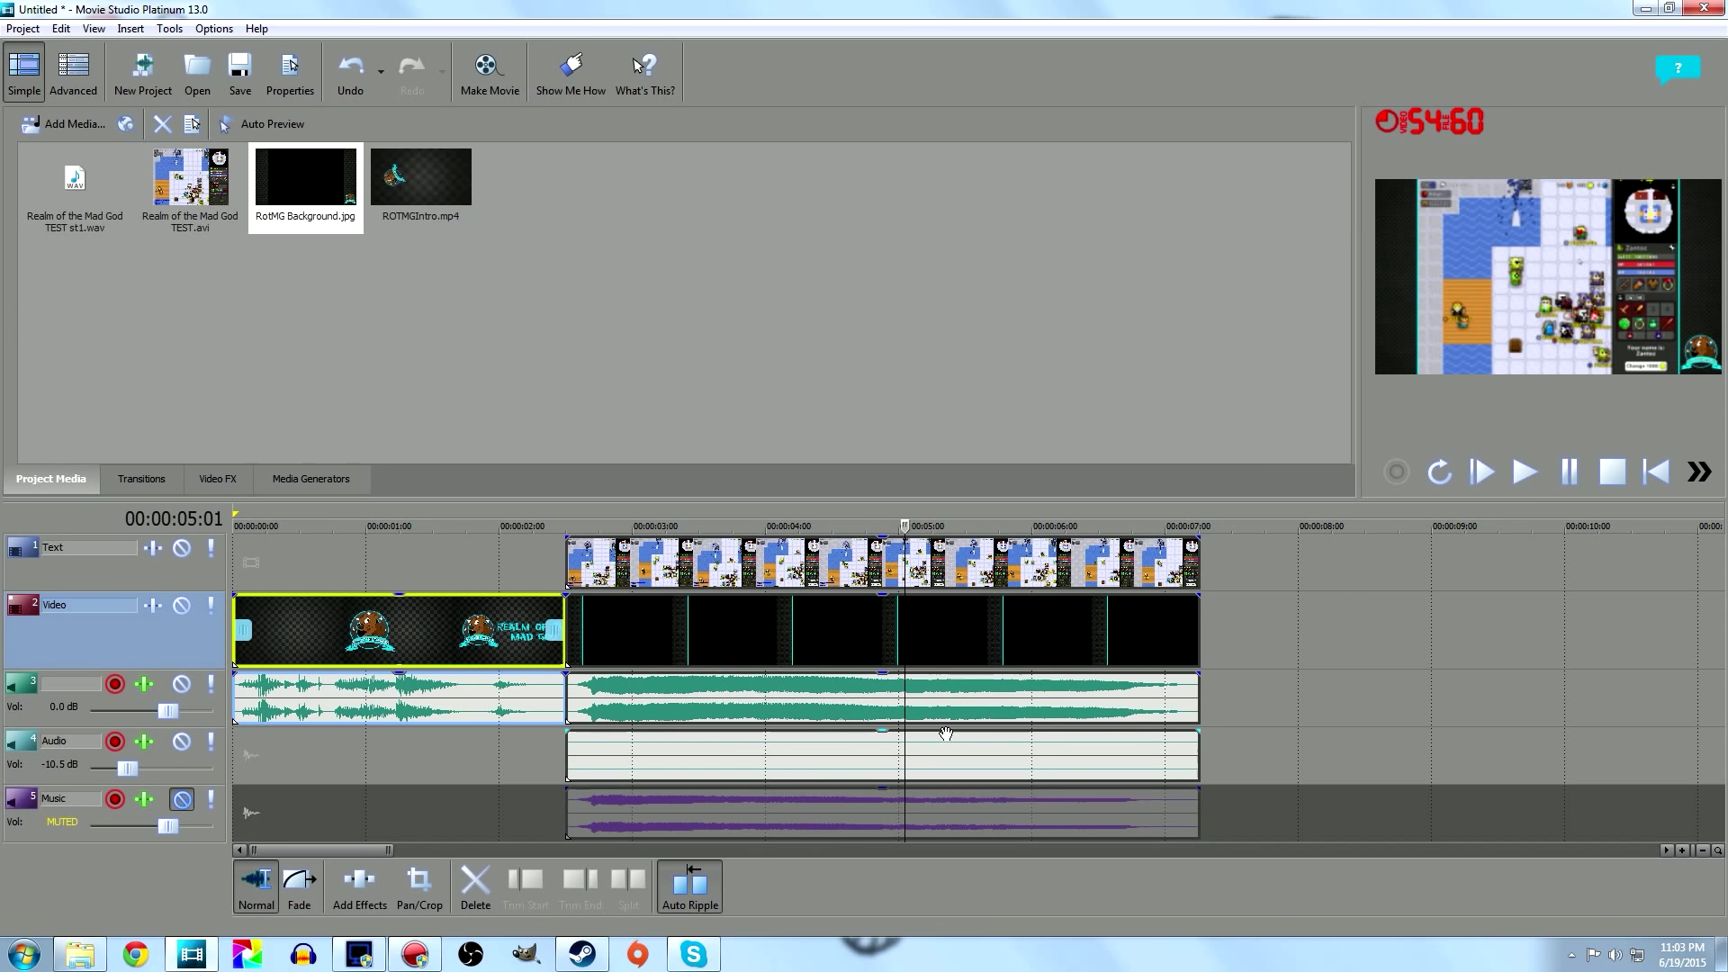
click(555, 196)
click(625, 254)
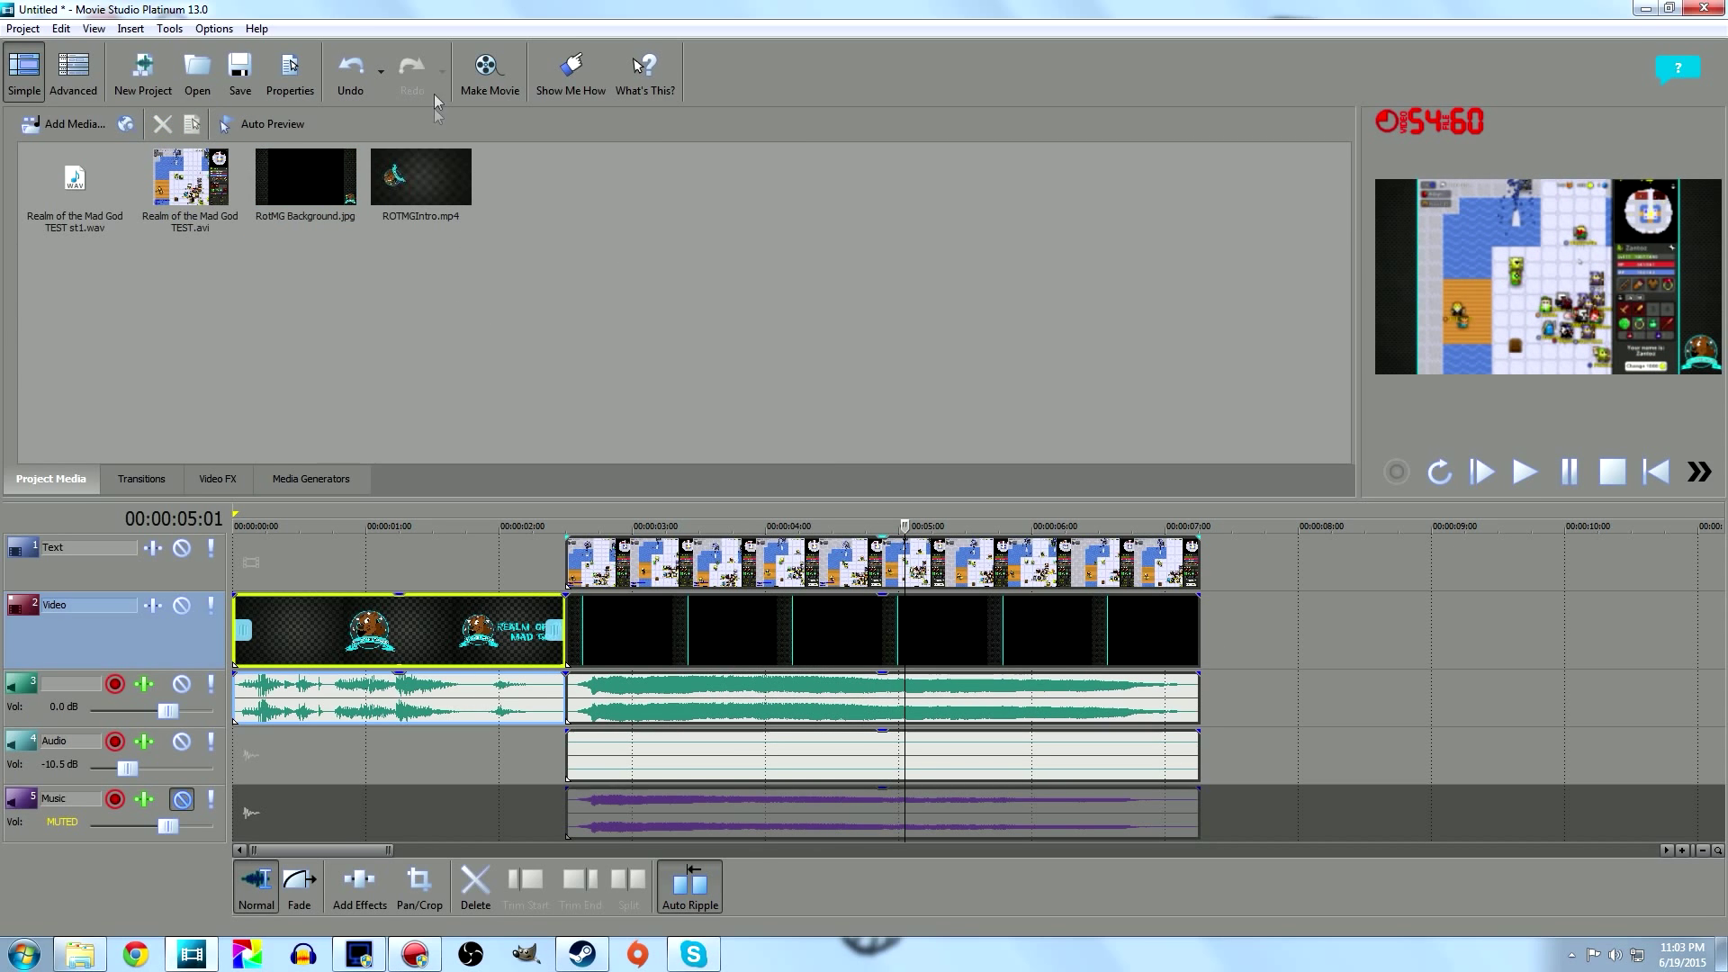
click(487, 72)
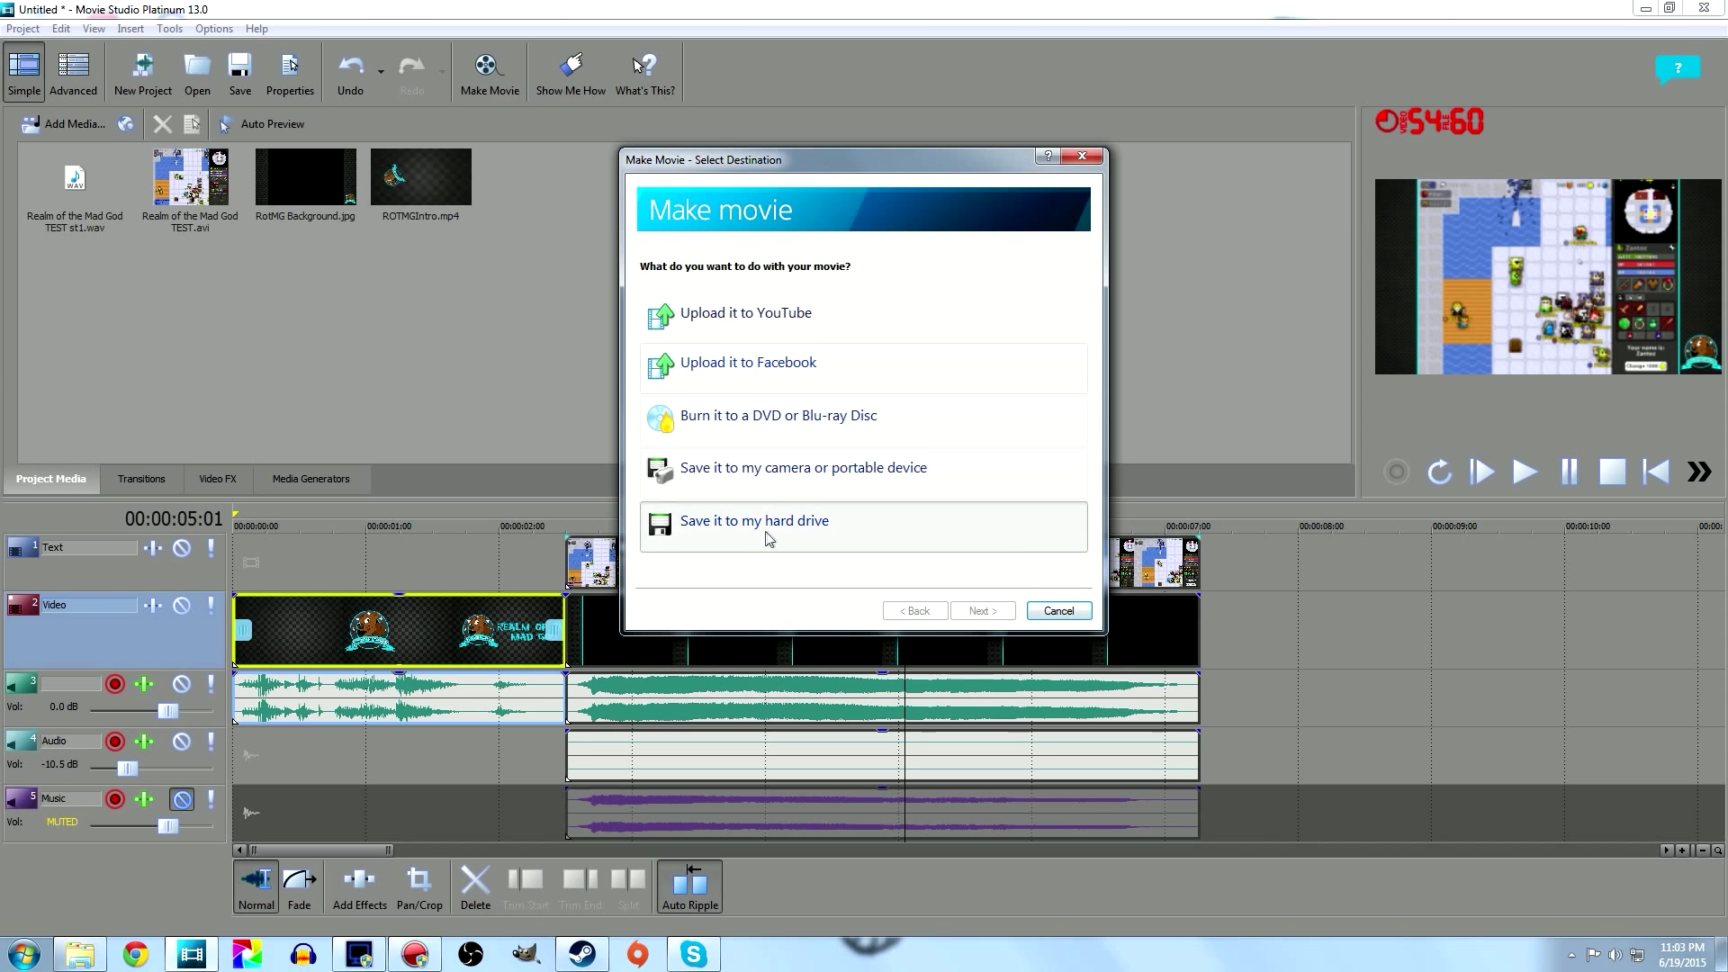
click(768, 535)
click(998, 470)
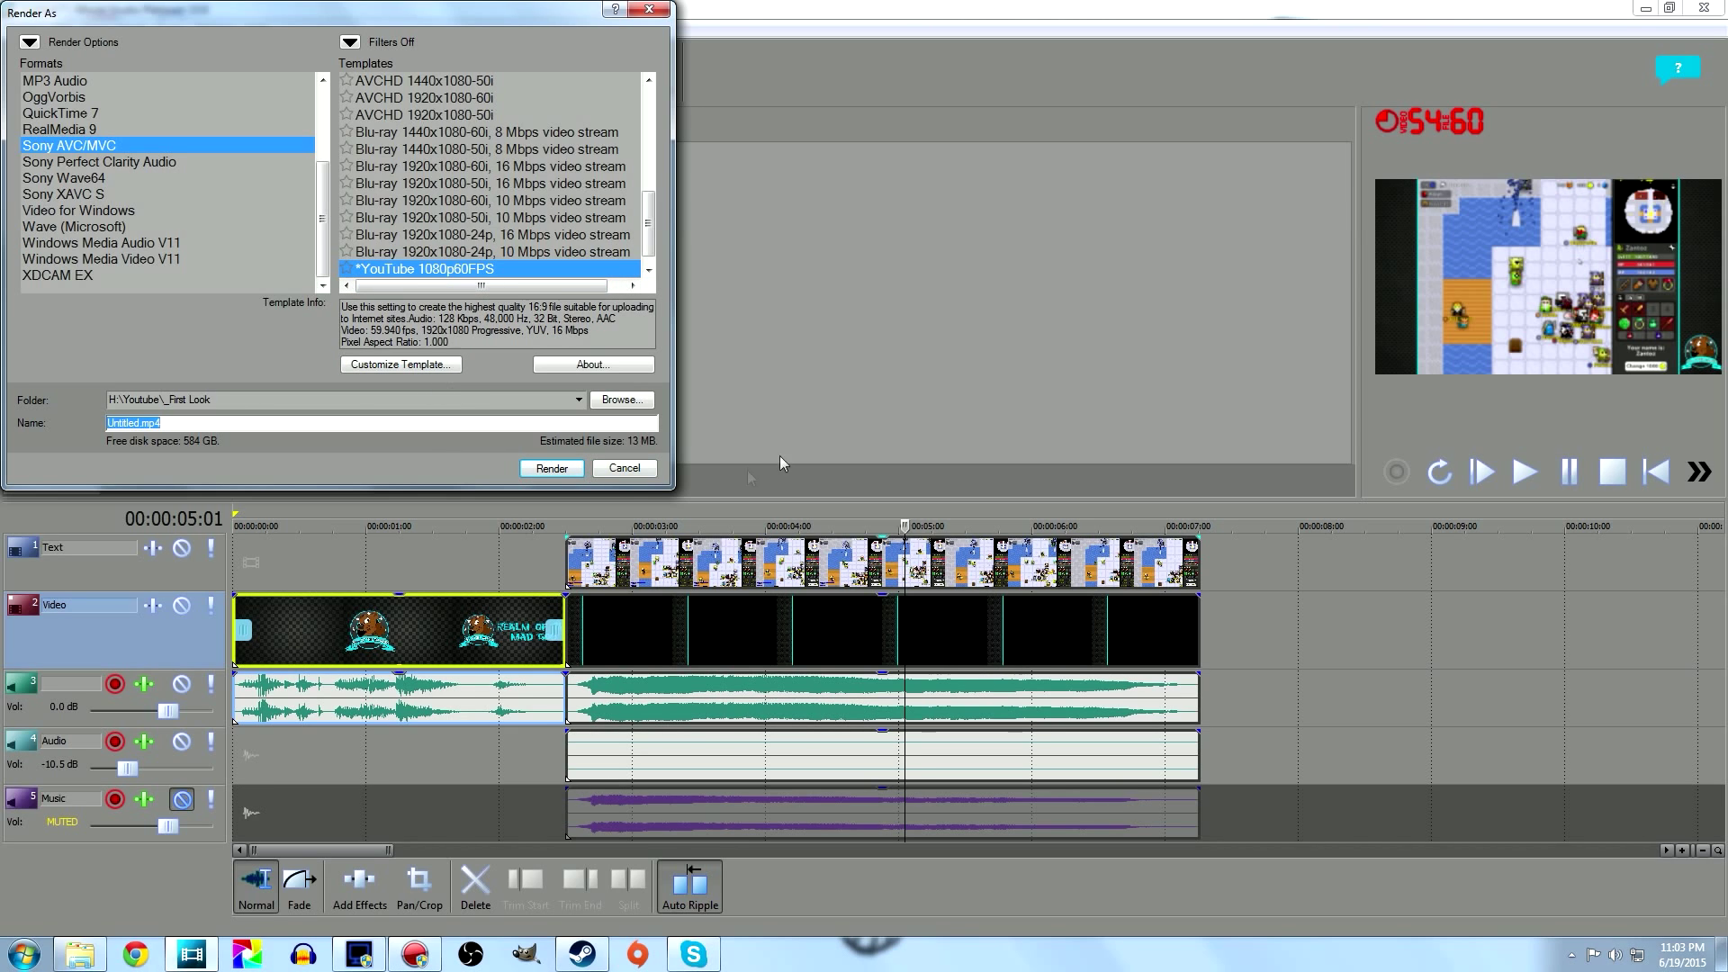
click(579, 399)
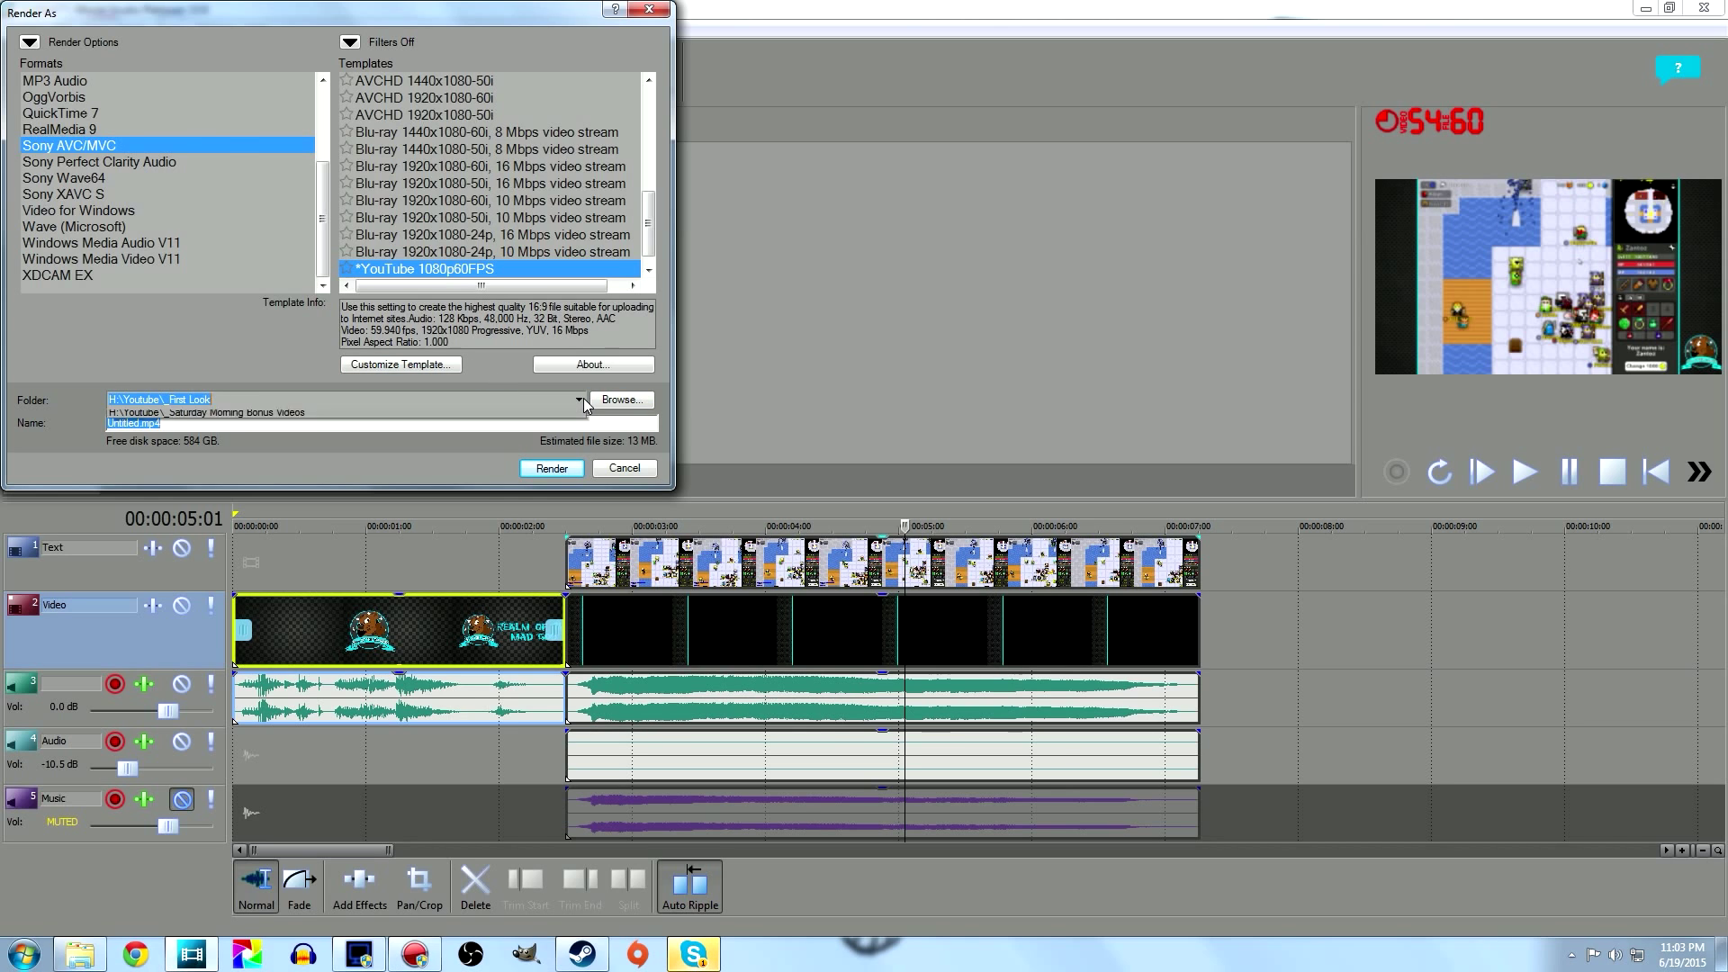
click(211, 463)
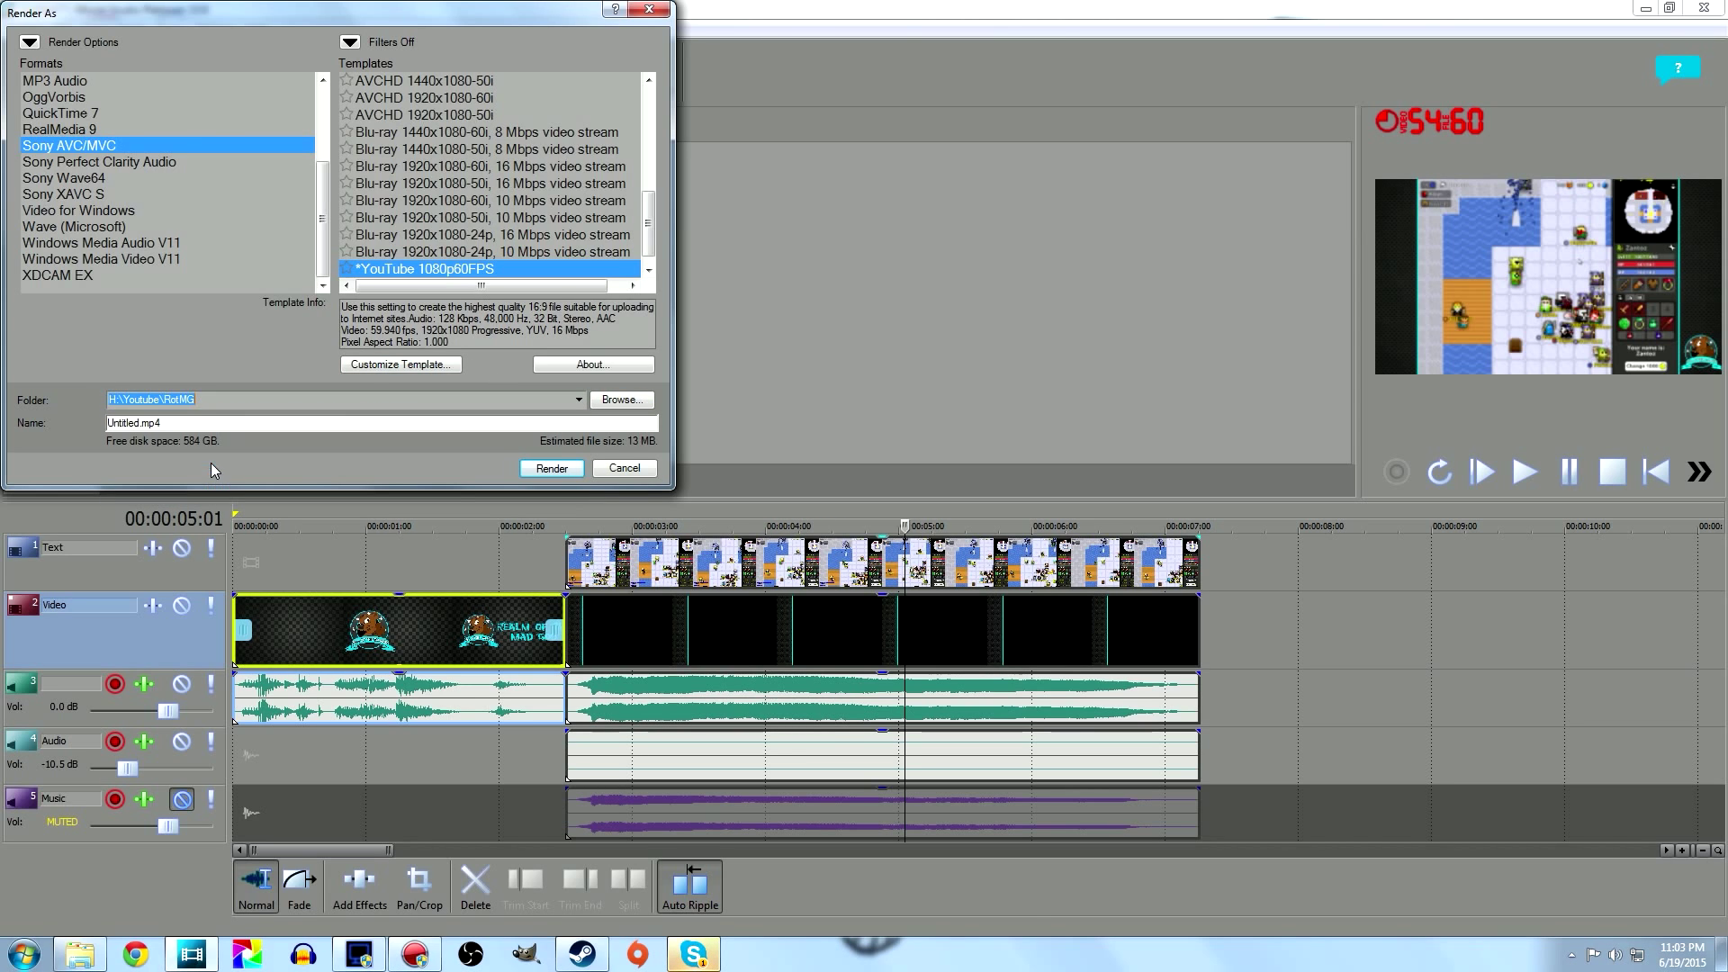
double_click(117, 423)
text(title)
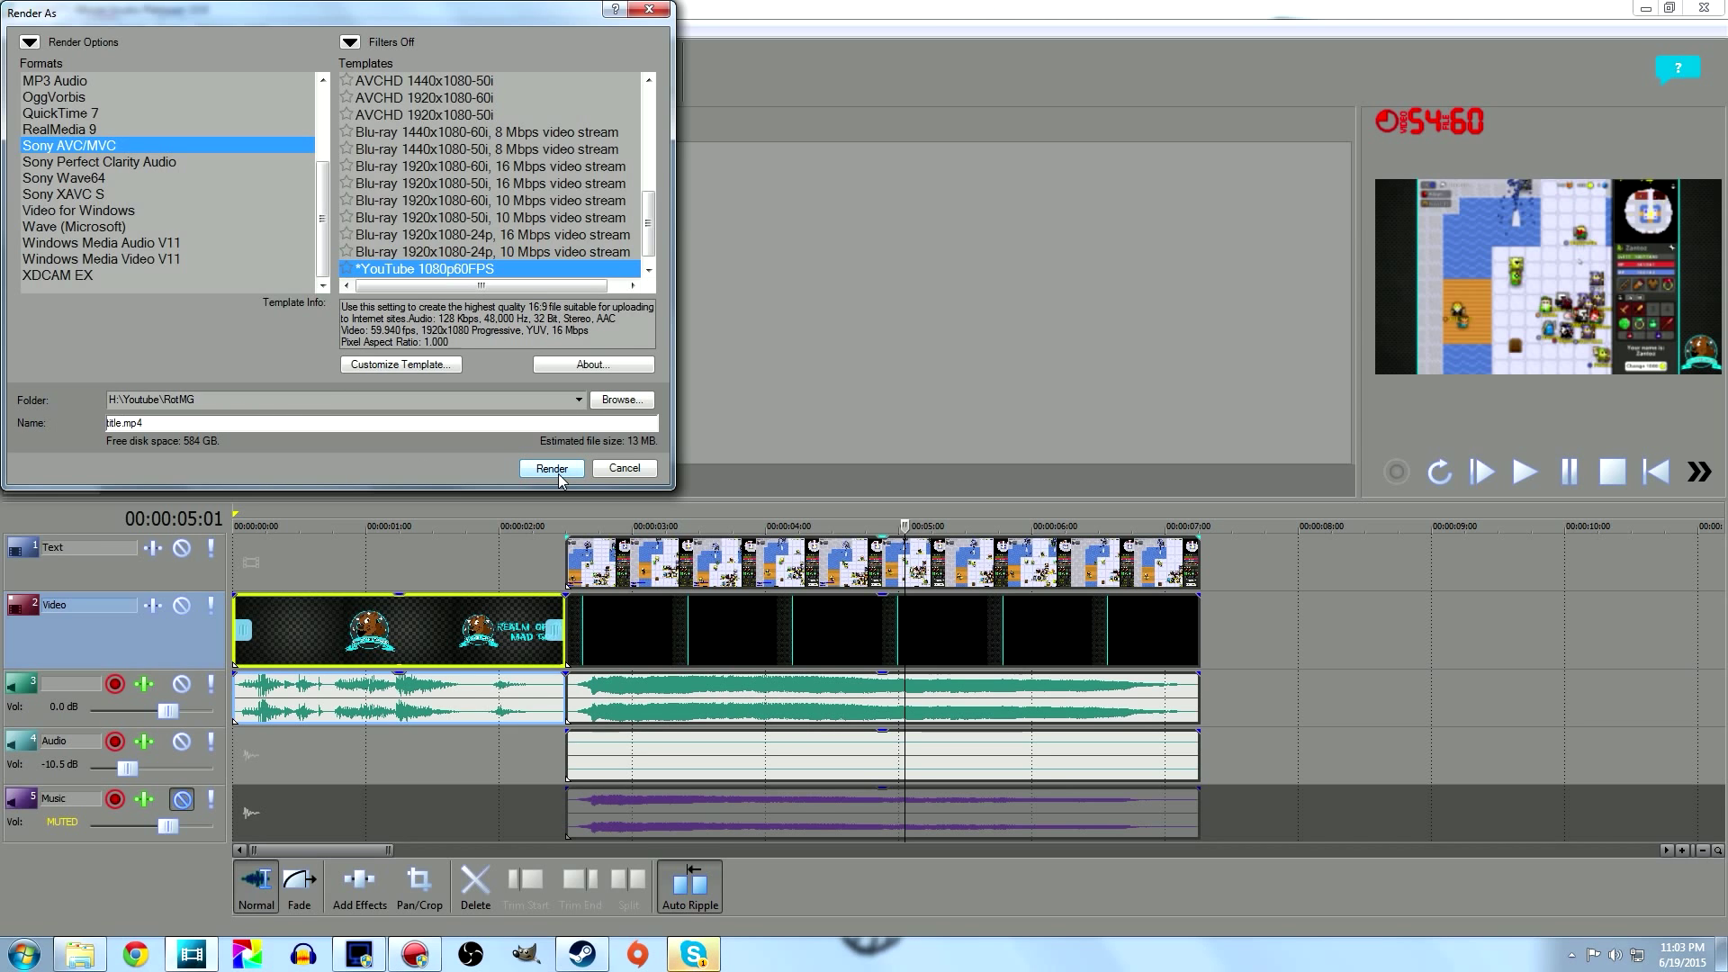
click(649, 10)
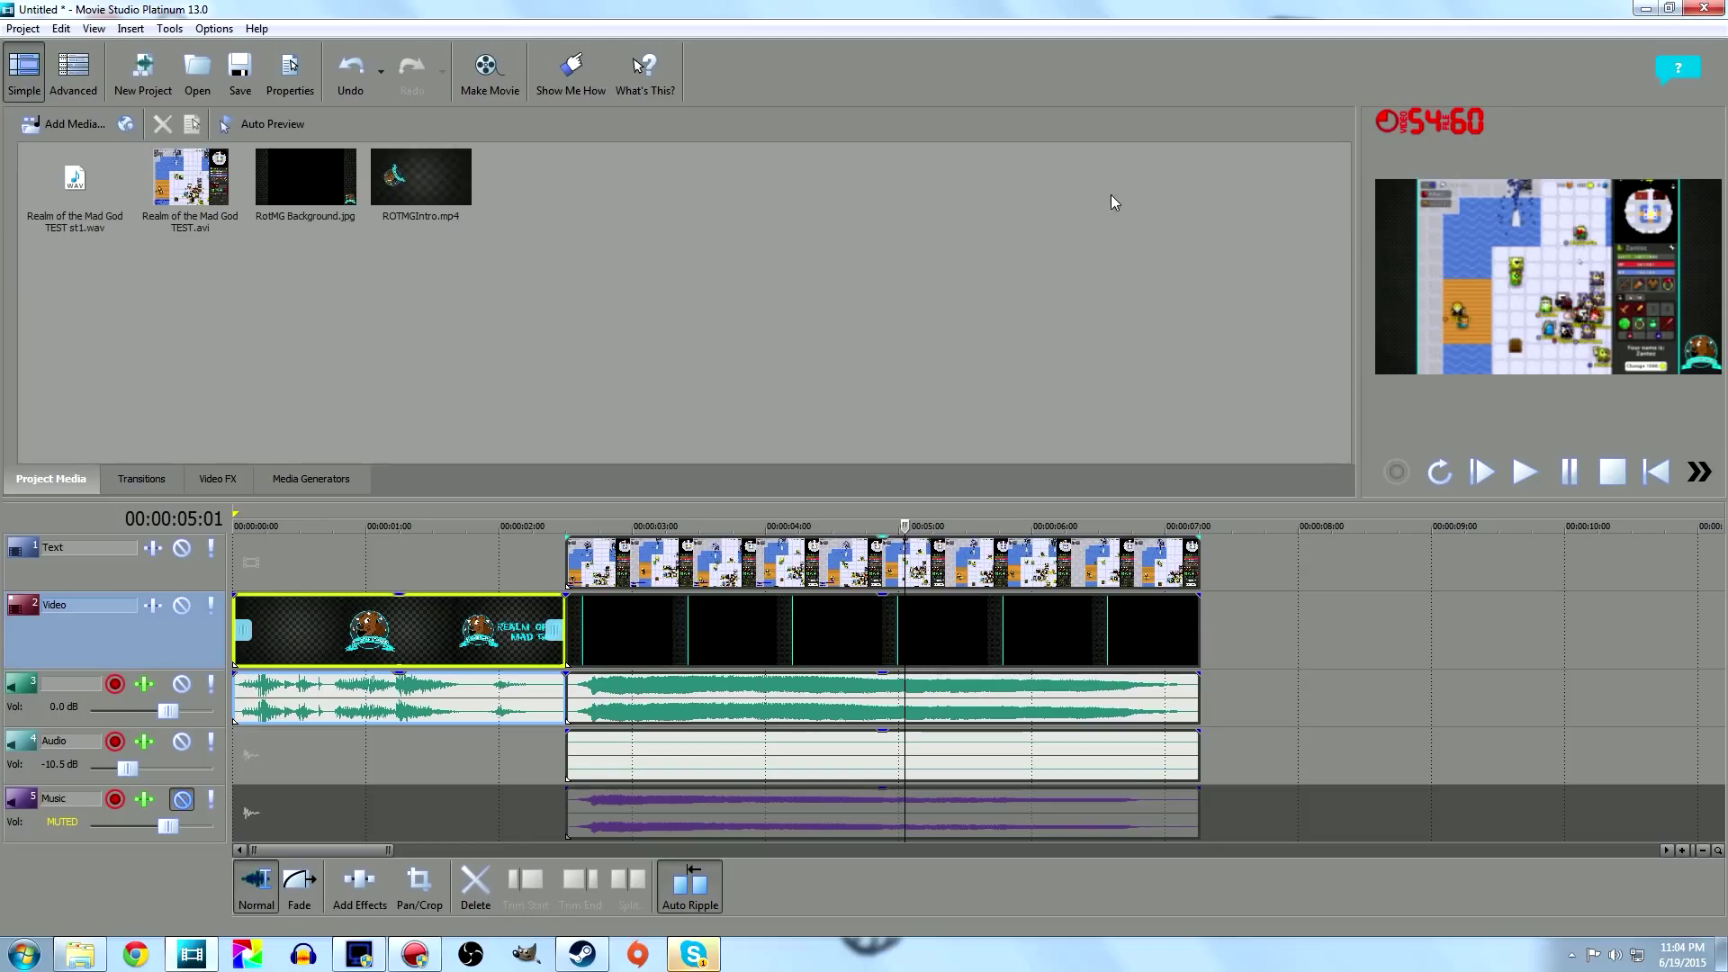
Step: Play back from about two seconds to locate the cut point near 00:00:04:05
click(782, 526)
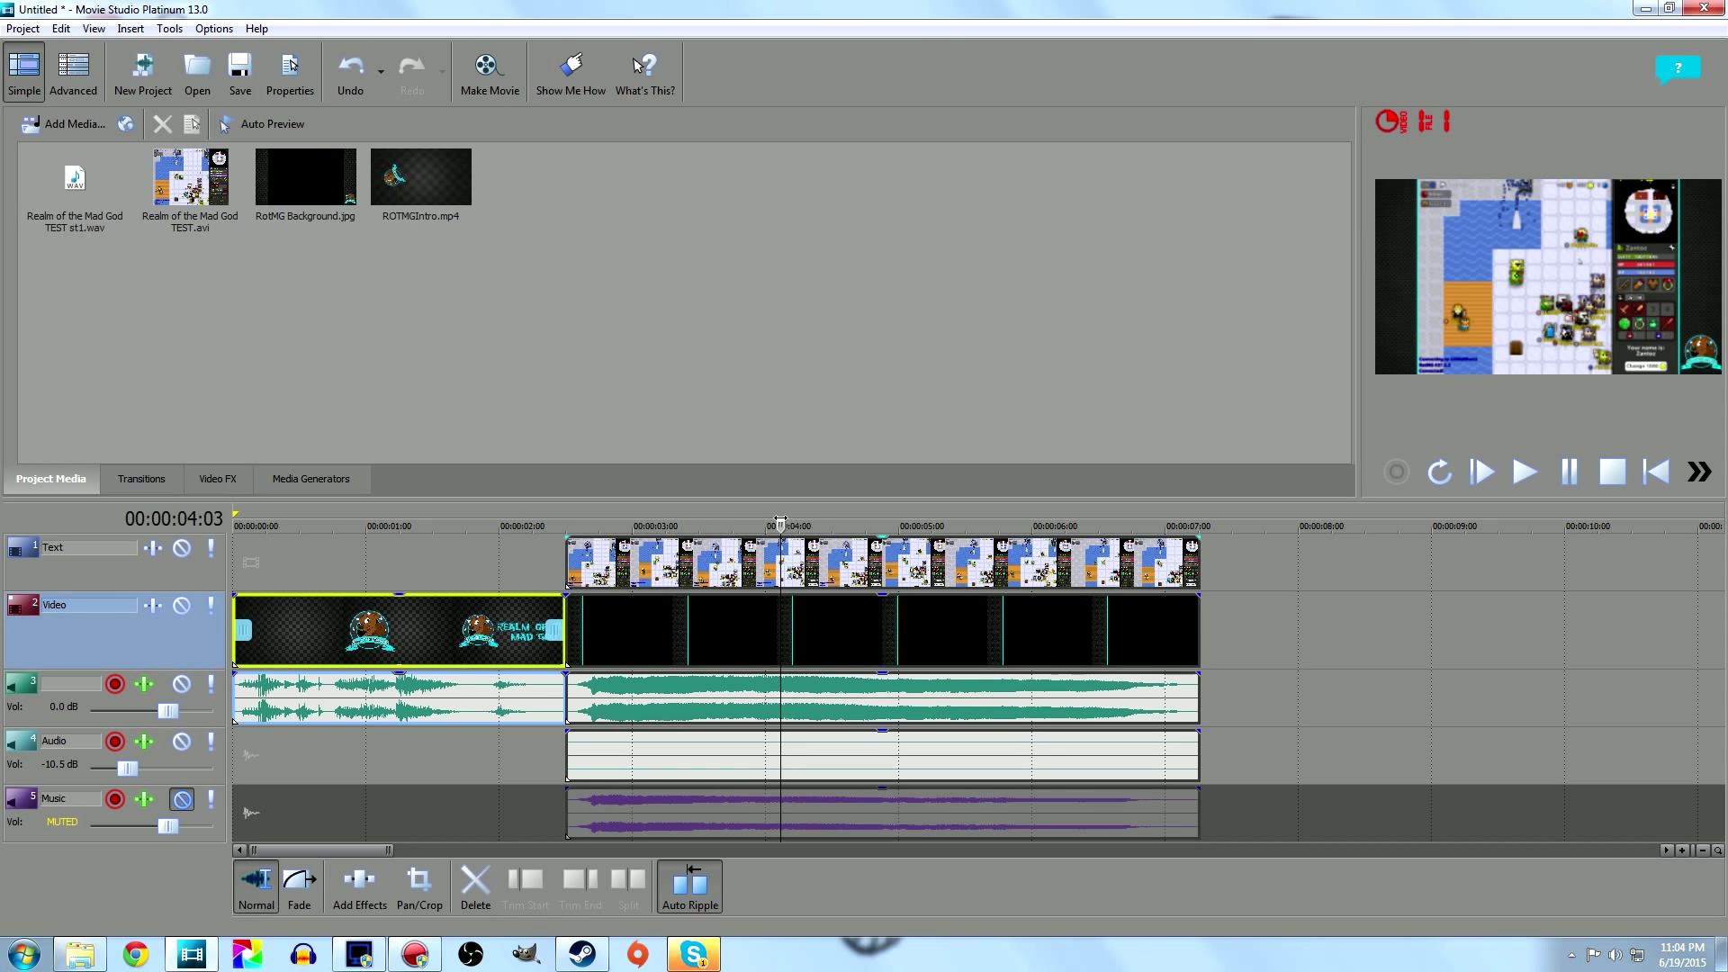
click(922, 526)
click(545, 526)
key(space)
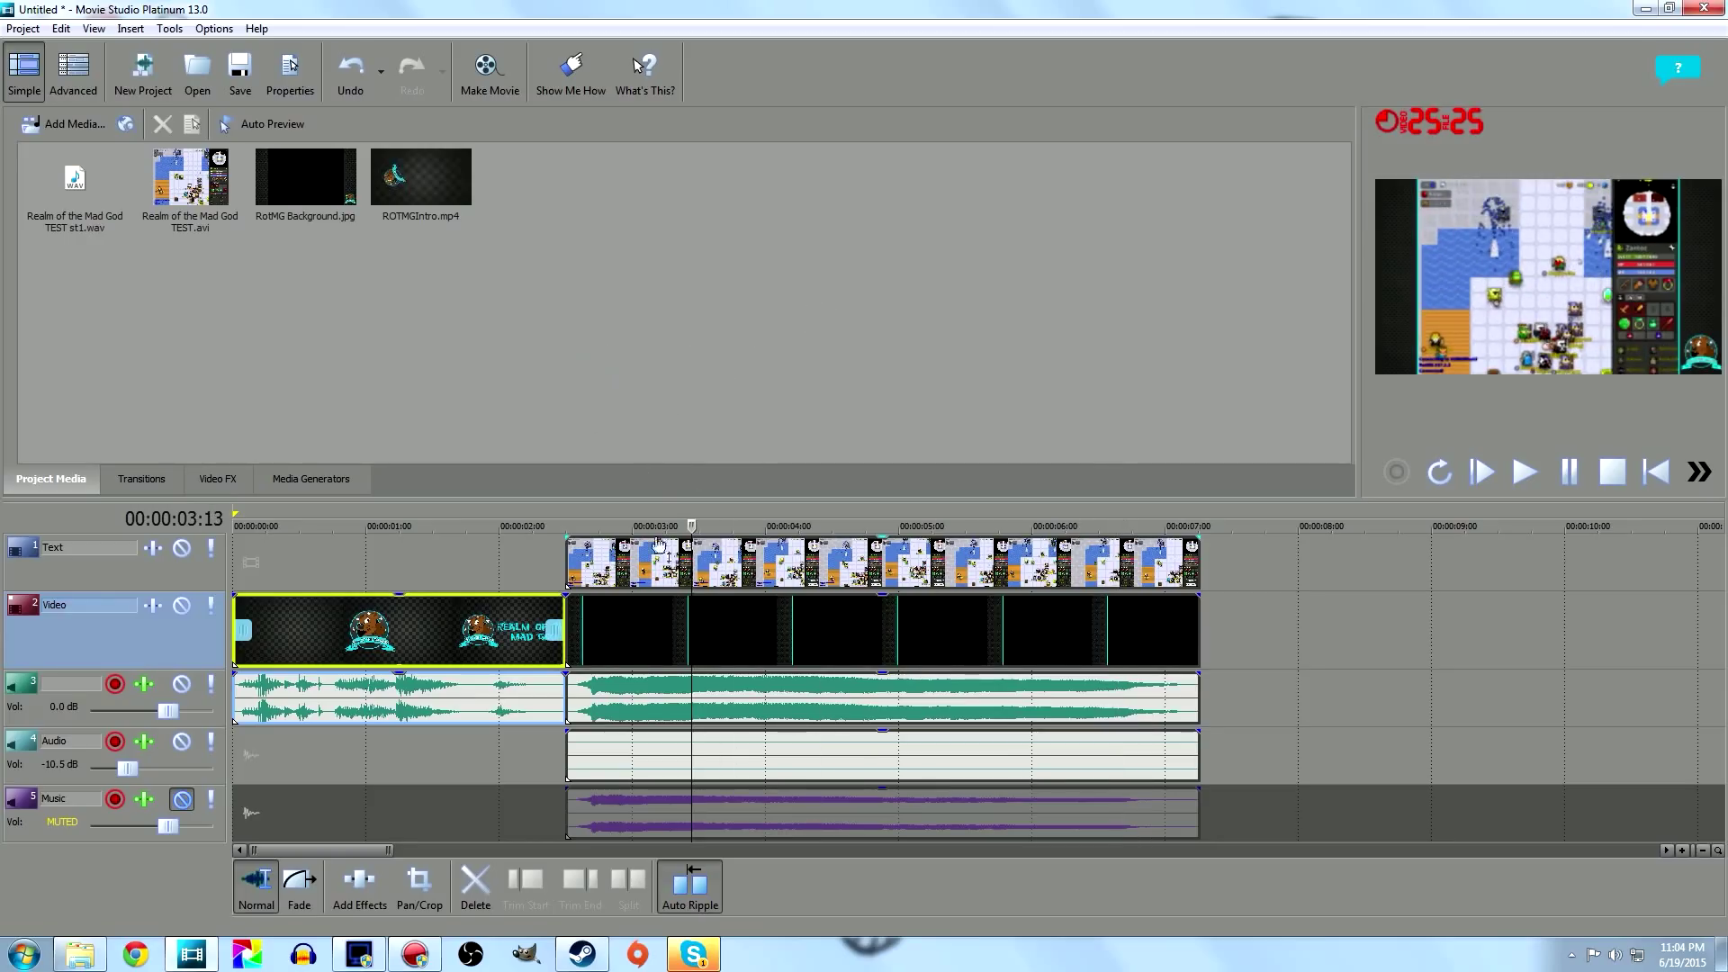
key(Return)
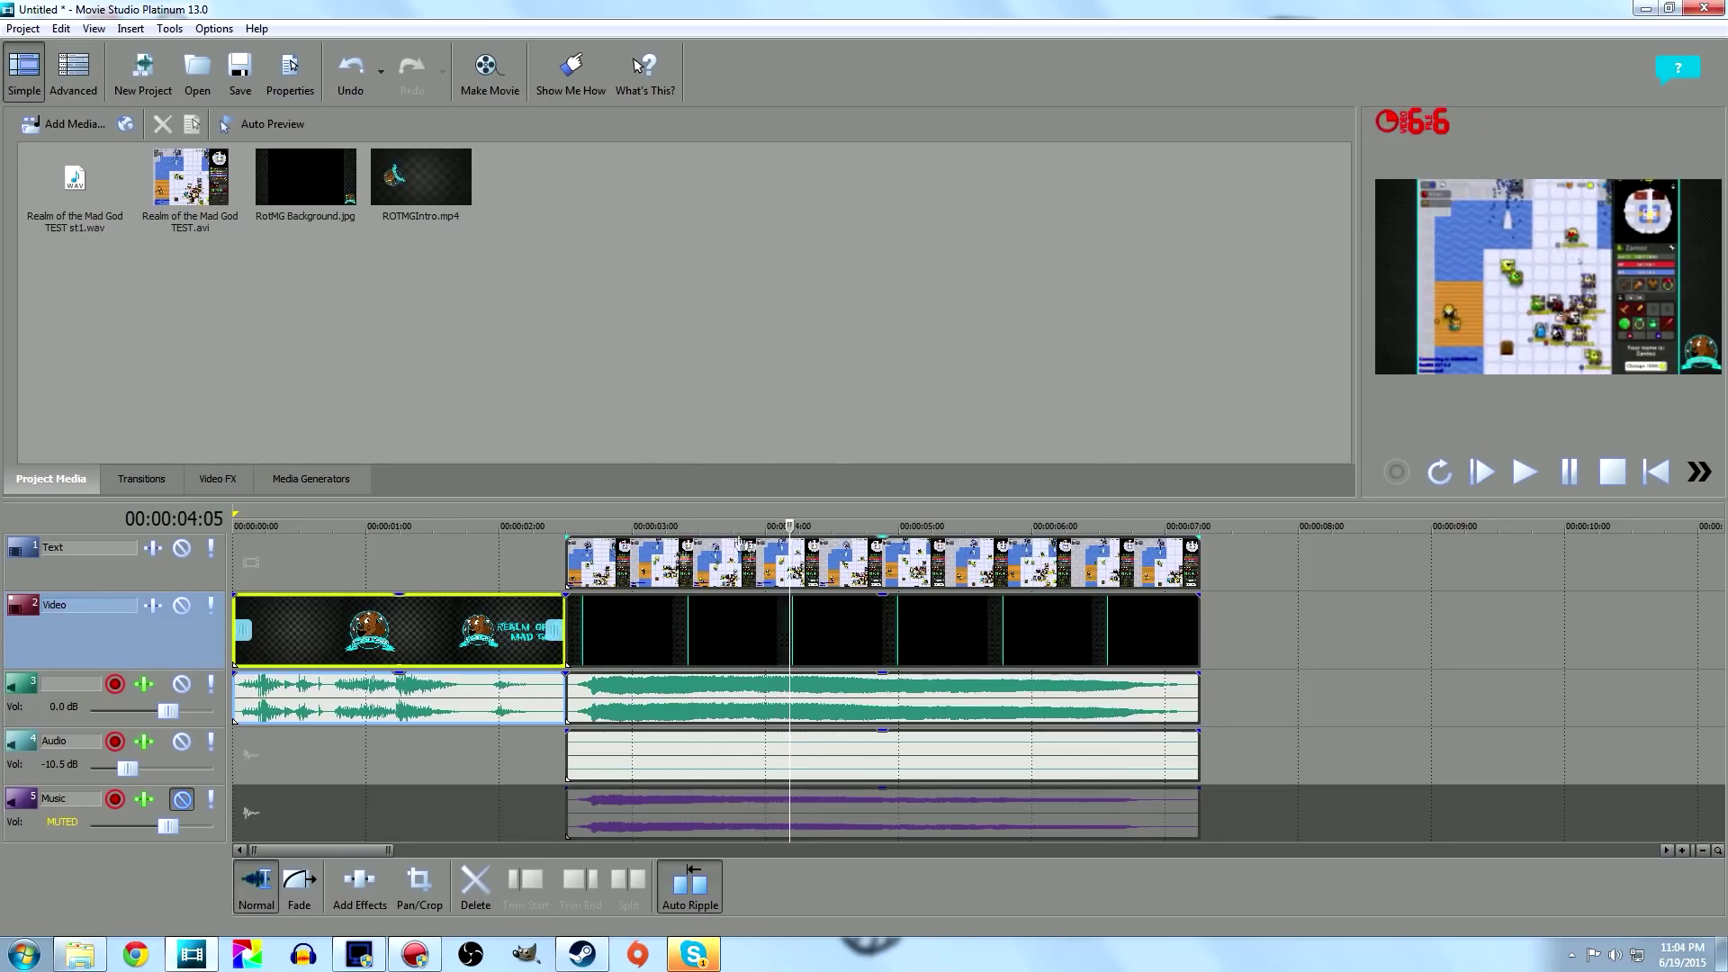
click(798, 562)
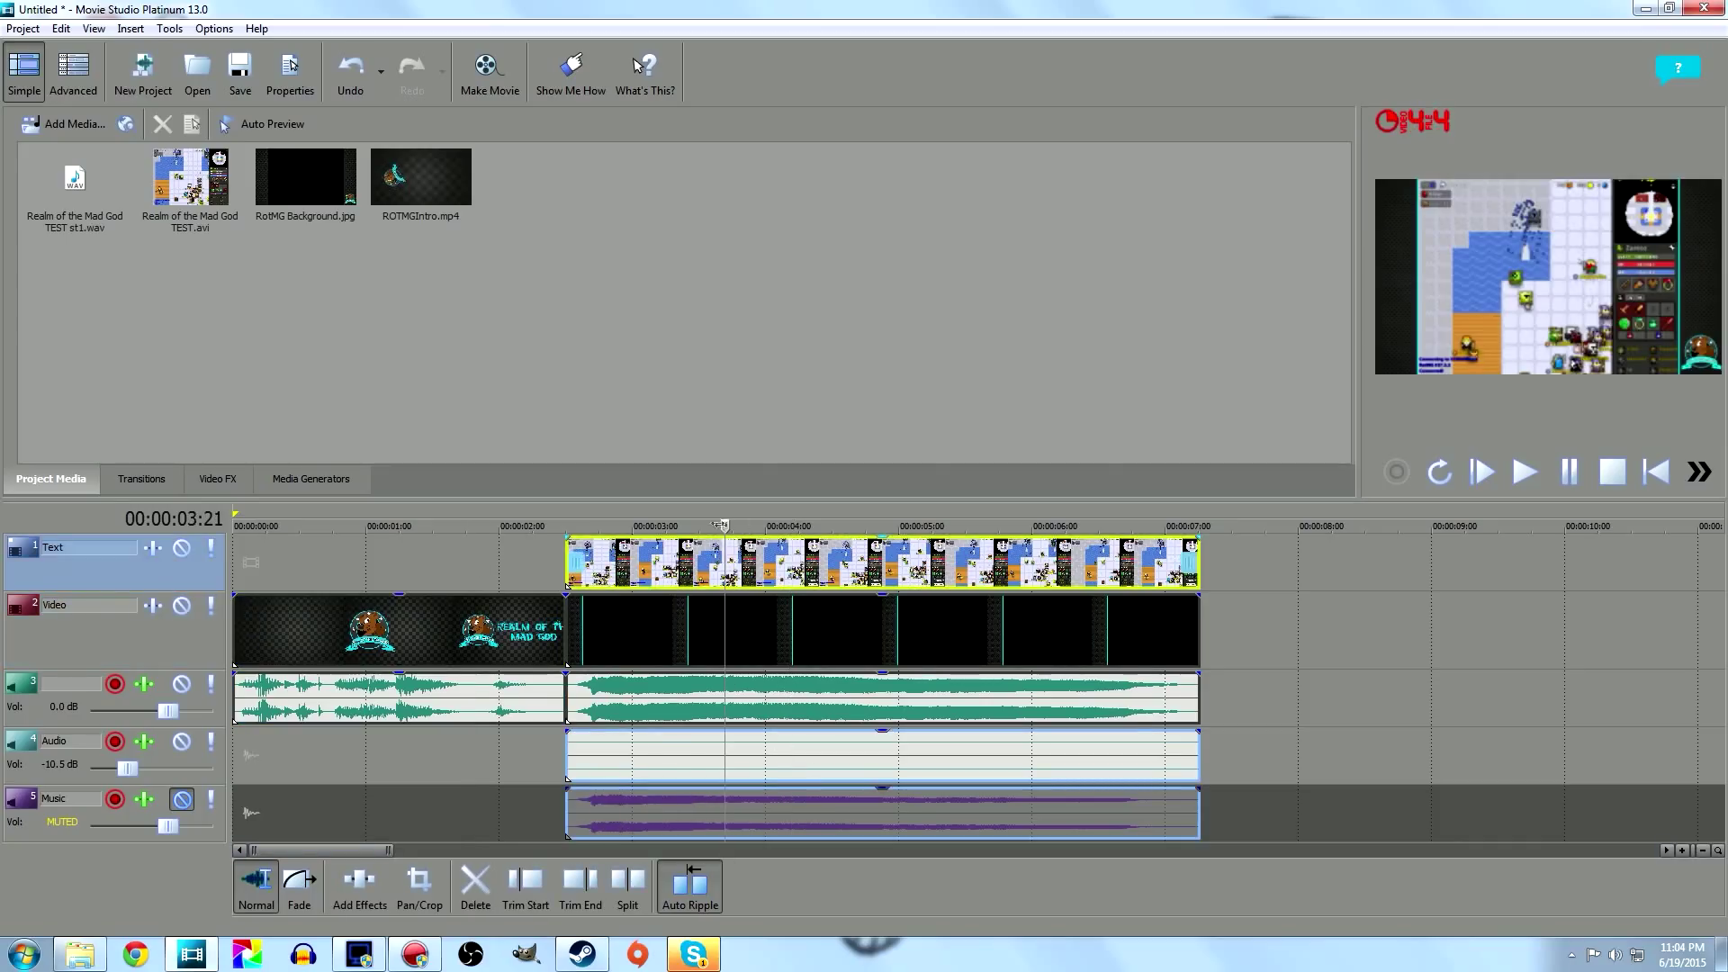
click(1232, 630)
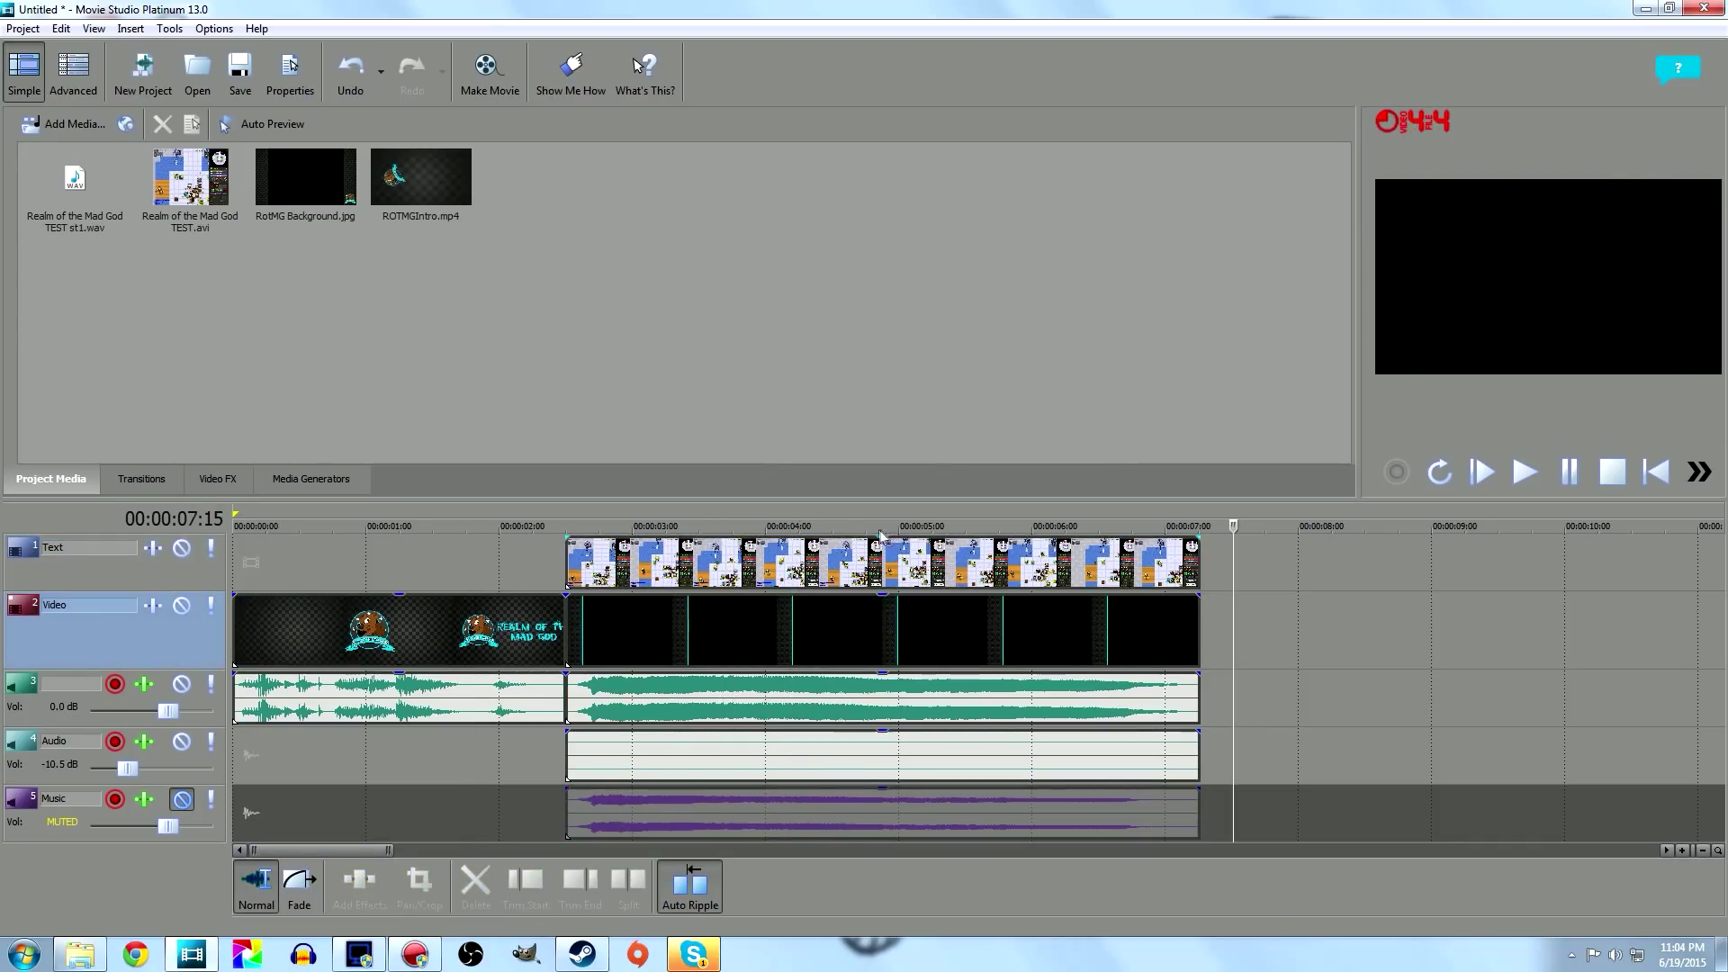
Step: Split all tracks at 00:00:04:26 and shift the later gameplay pieces right to open a gap
click(877, 526)
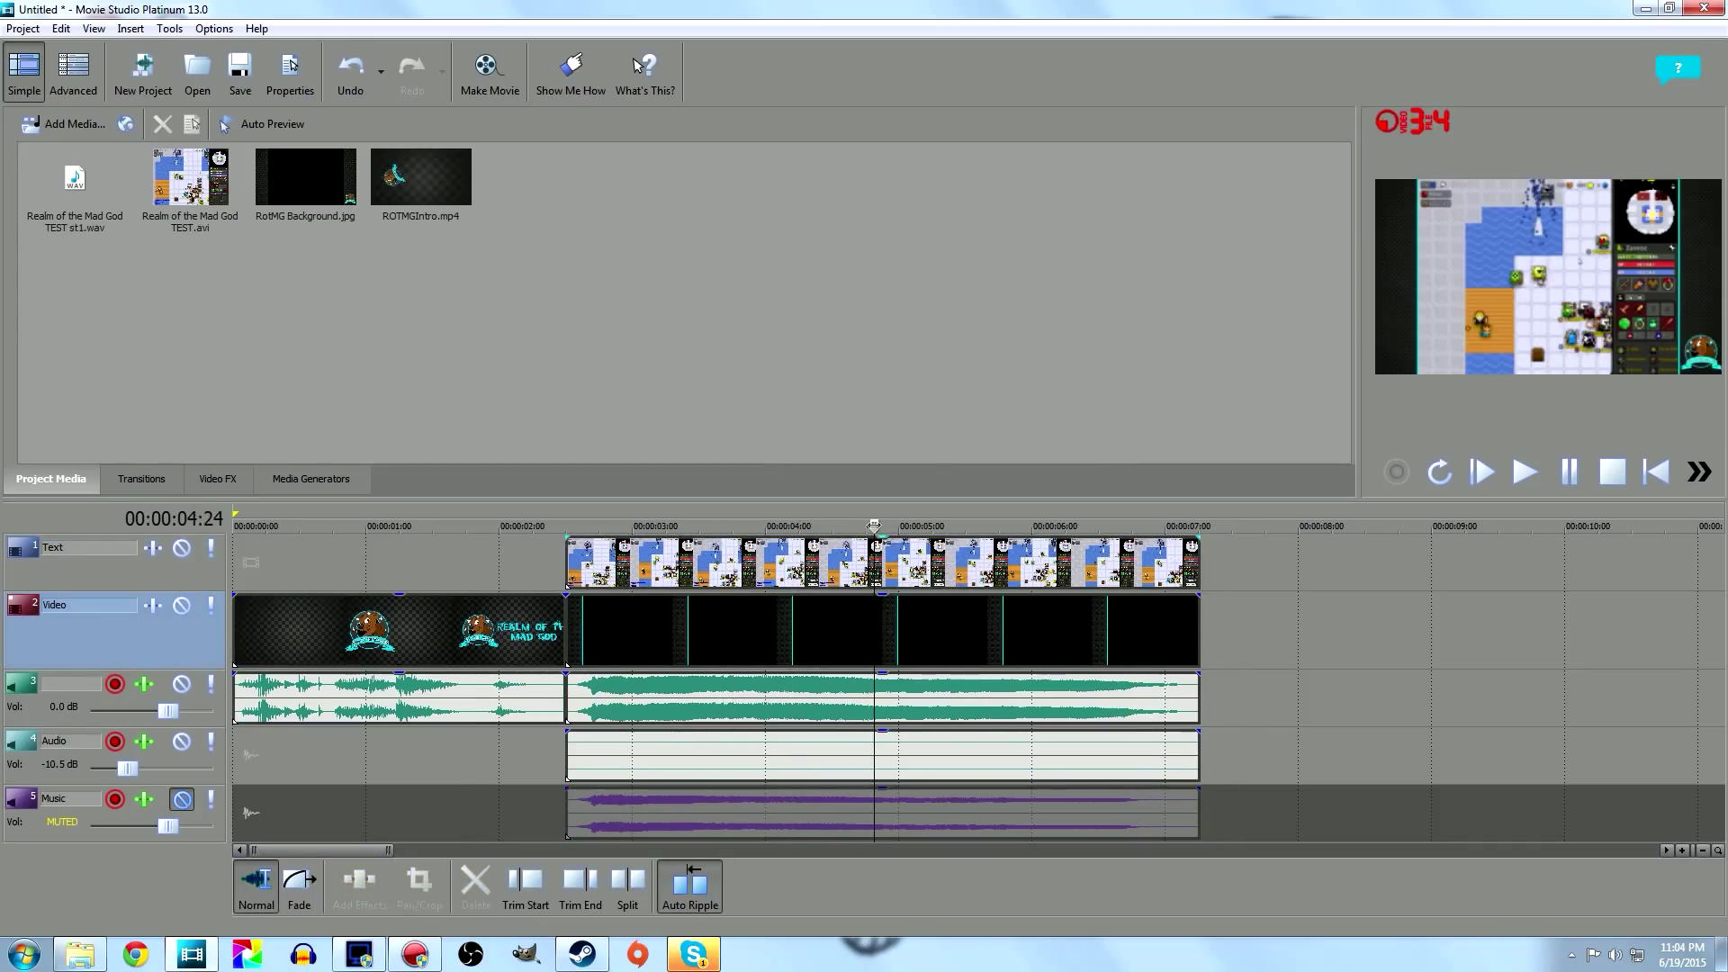
click(628, 882)
drag(1260, 796, 1112, 797)
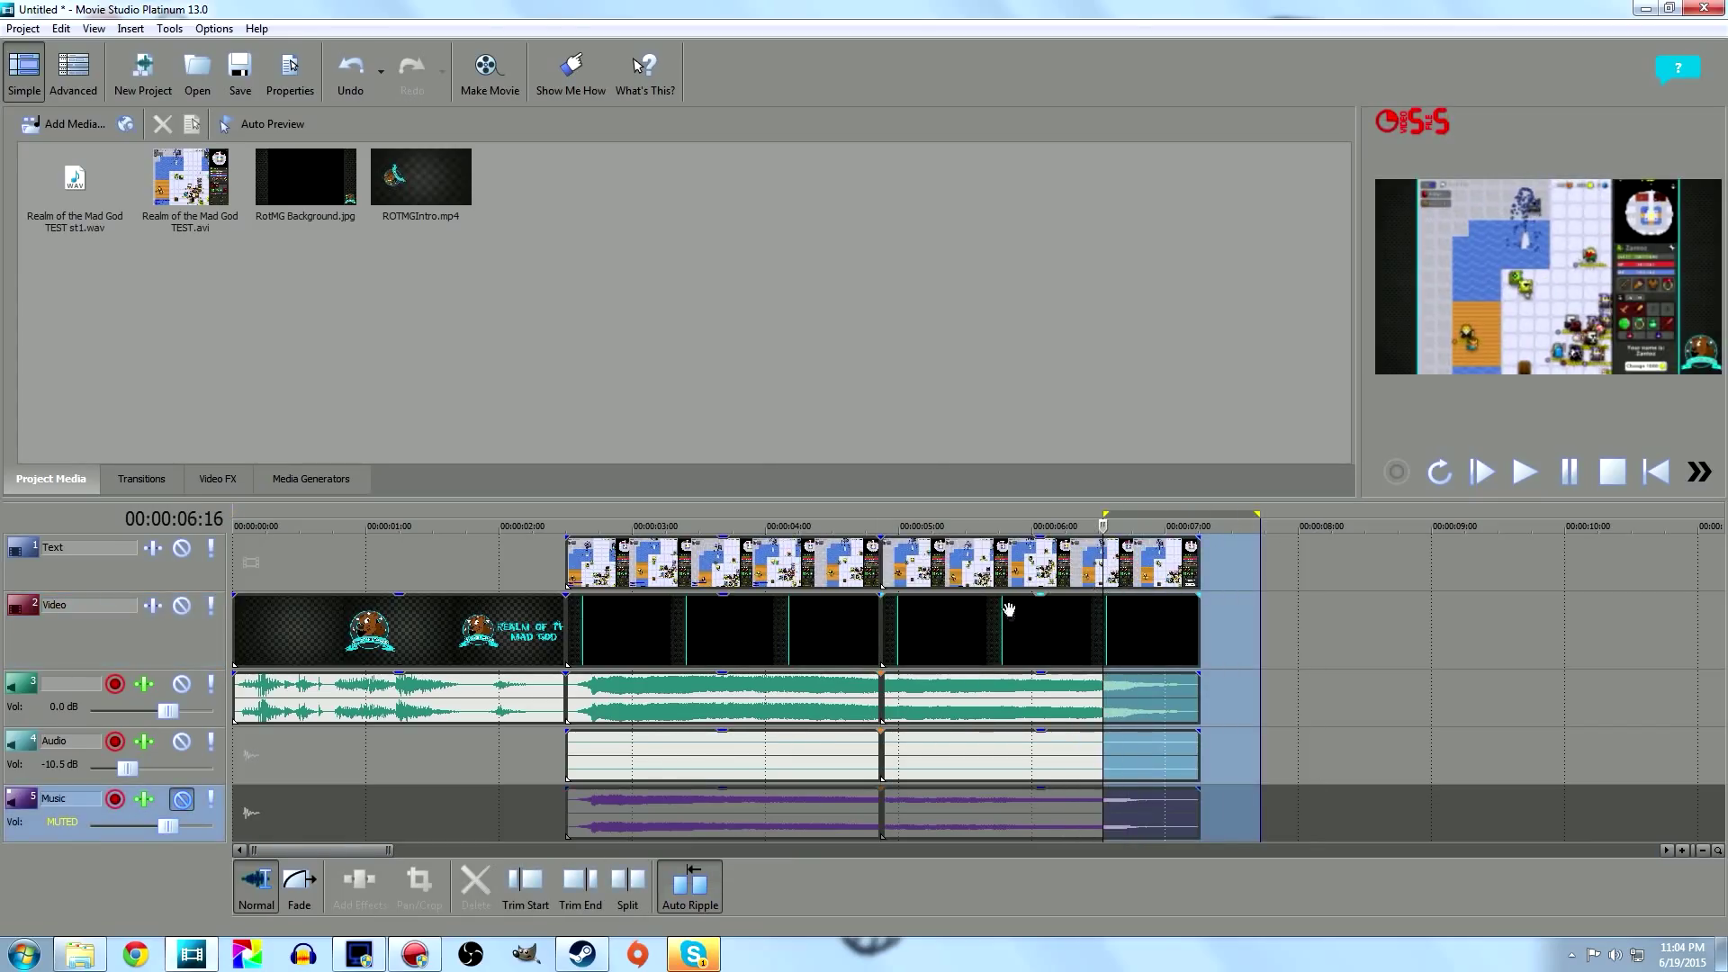
click(988, 565)
click(967, 621)
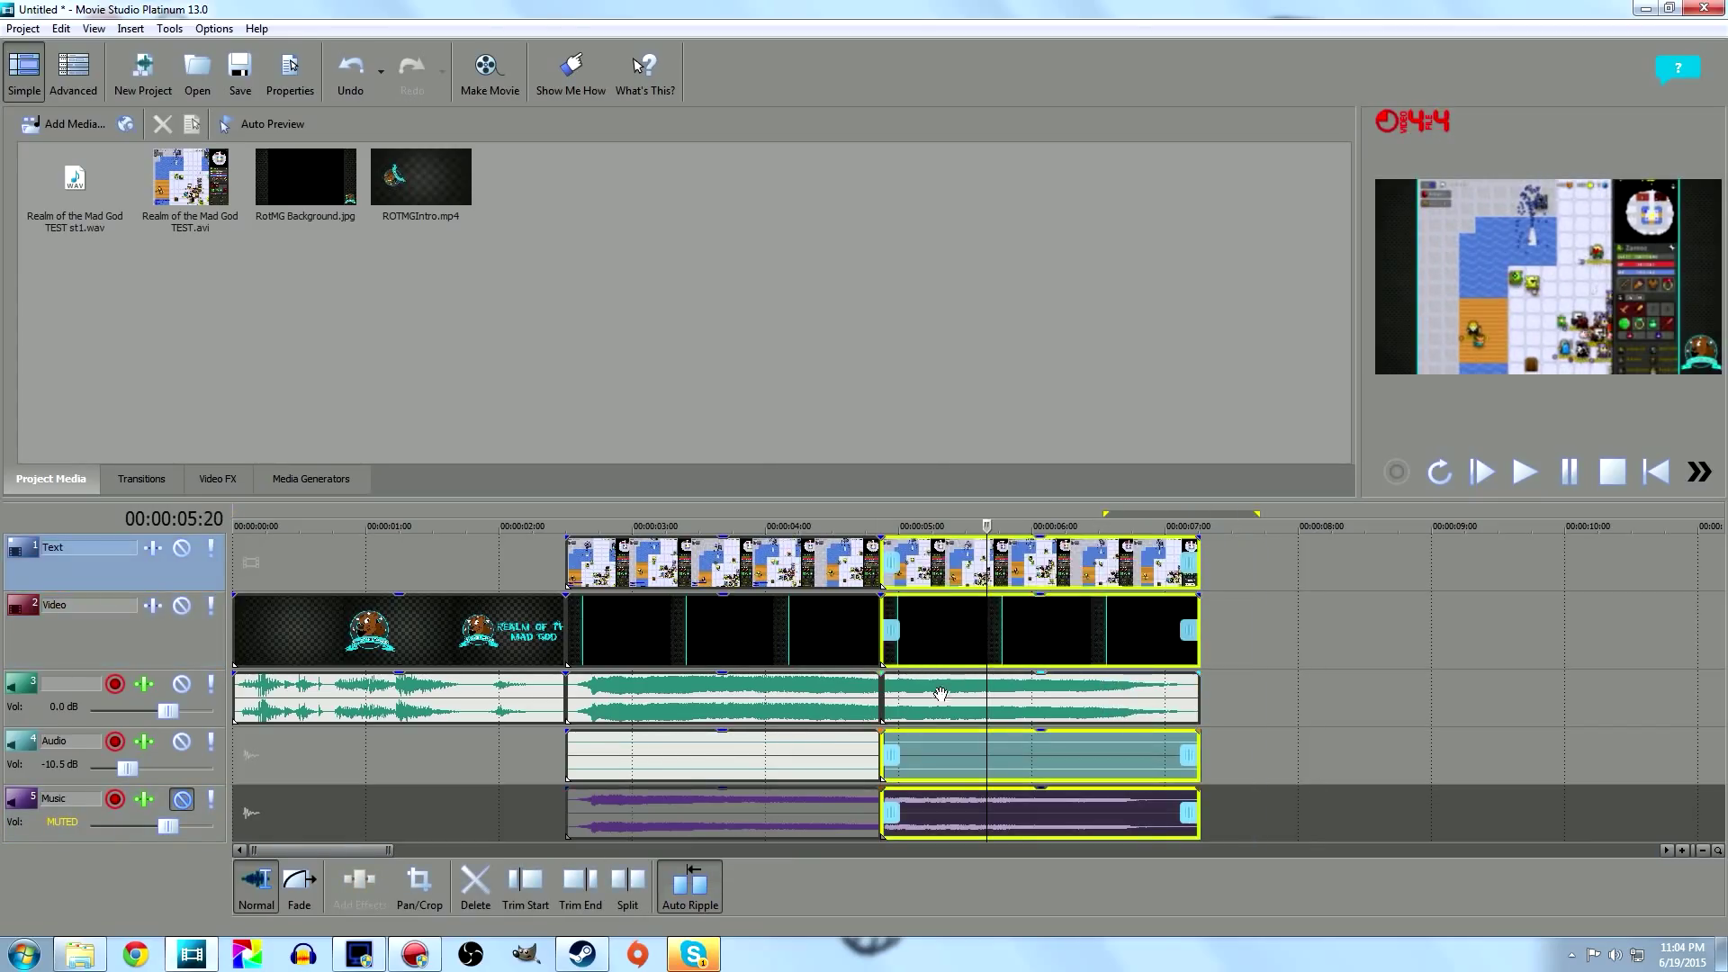
ctrl+click(1024, 711)
drag(1024, 711, 1067, 719)
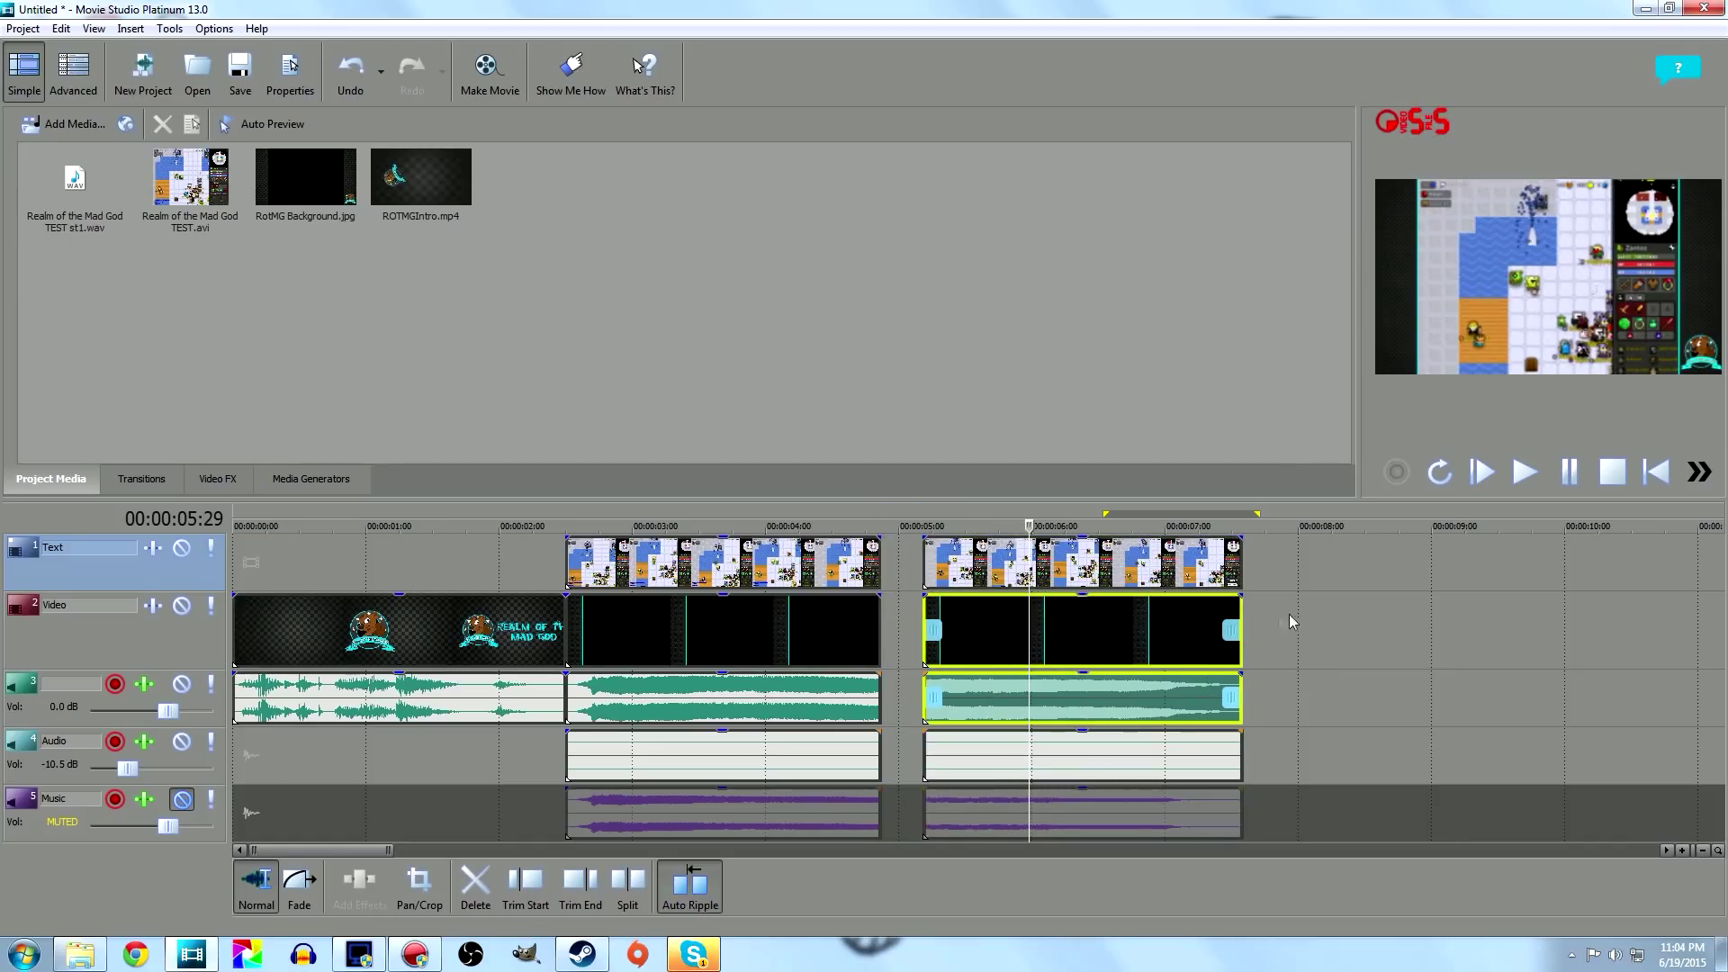
Step: Split the later gameplay piece again at 00:00:05:15, then close Movie Studio
click(961, 544)
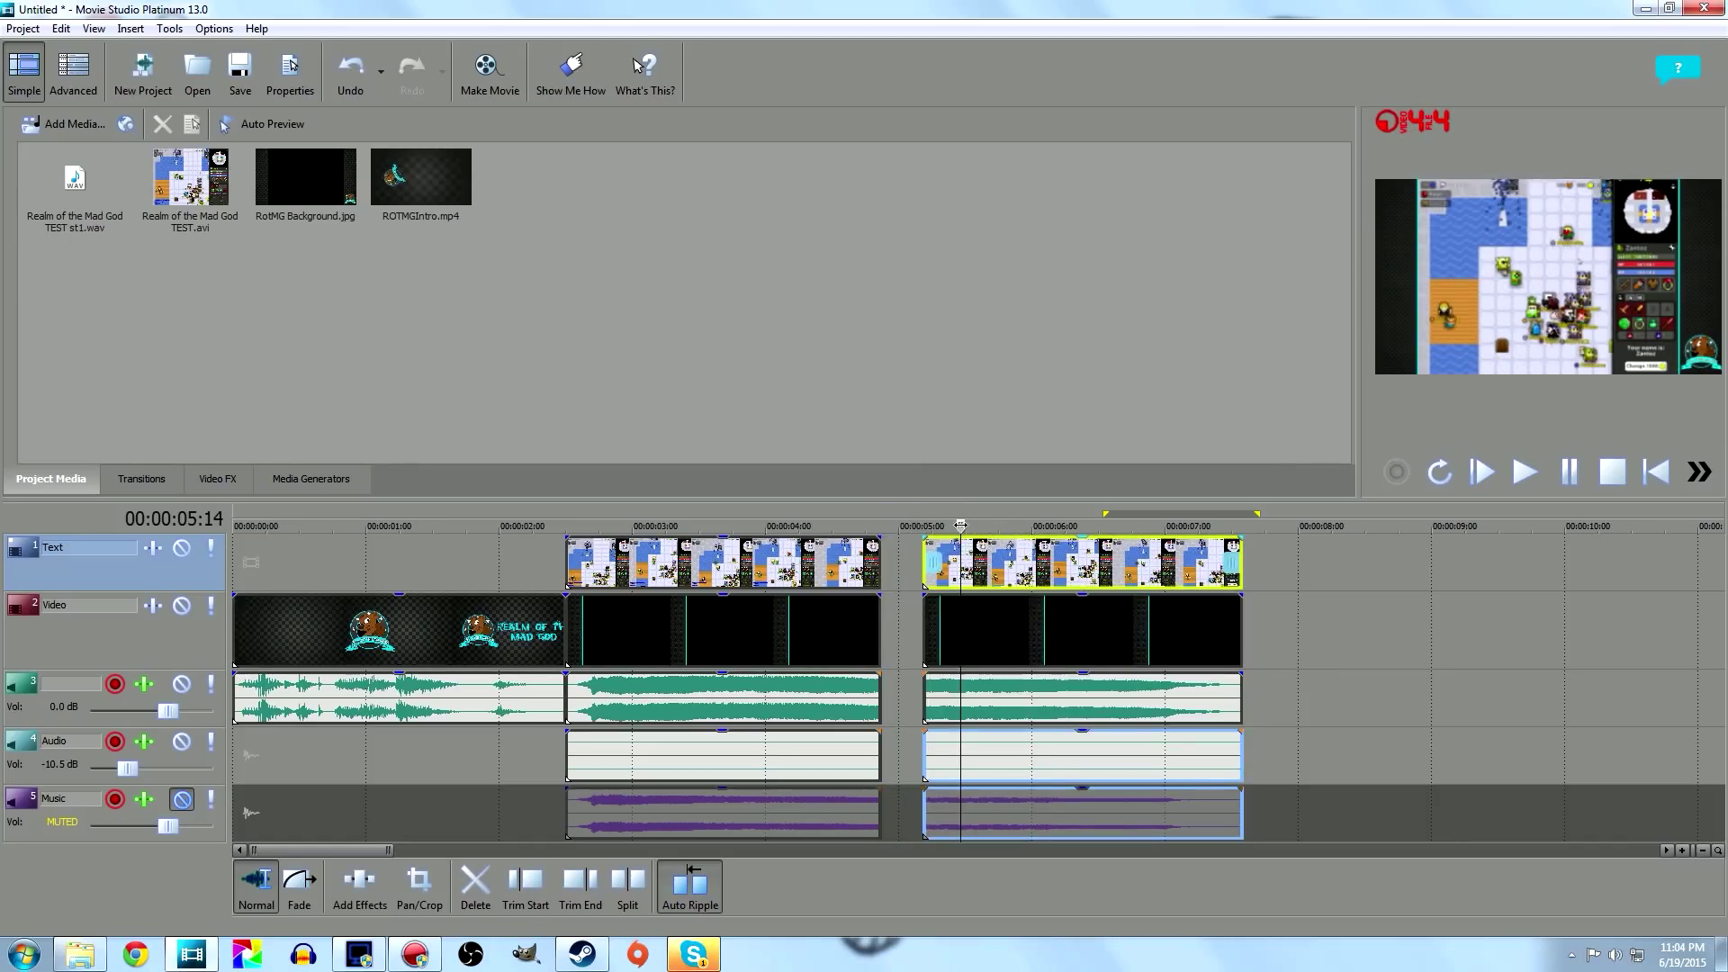
click(628, 883)
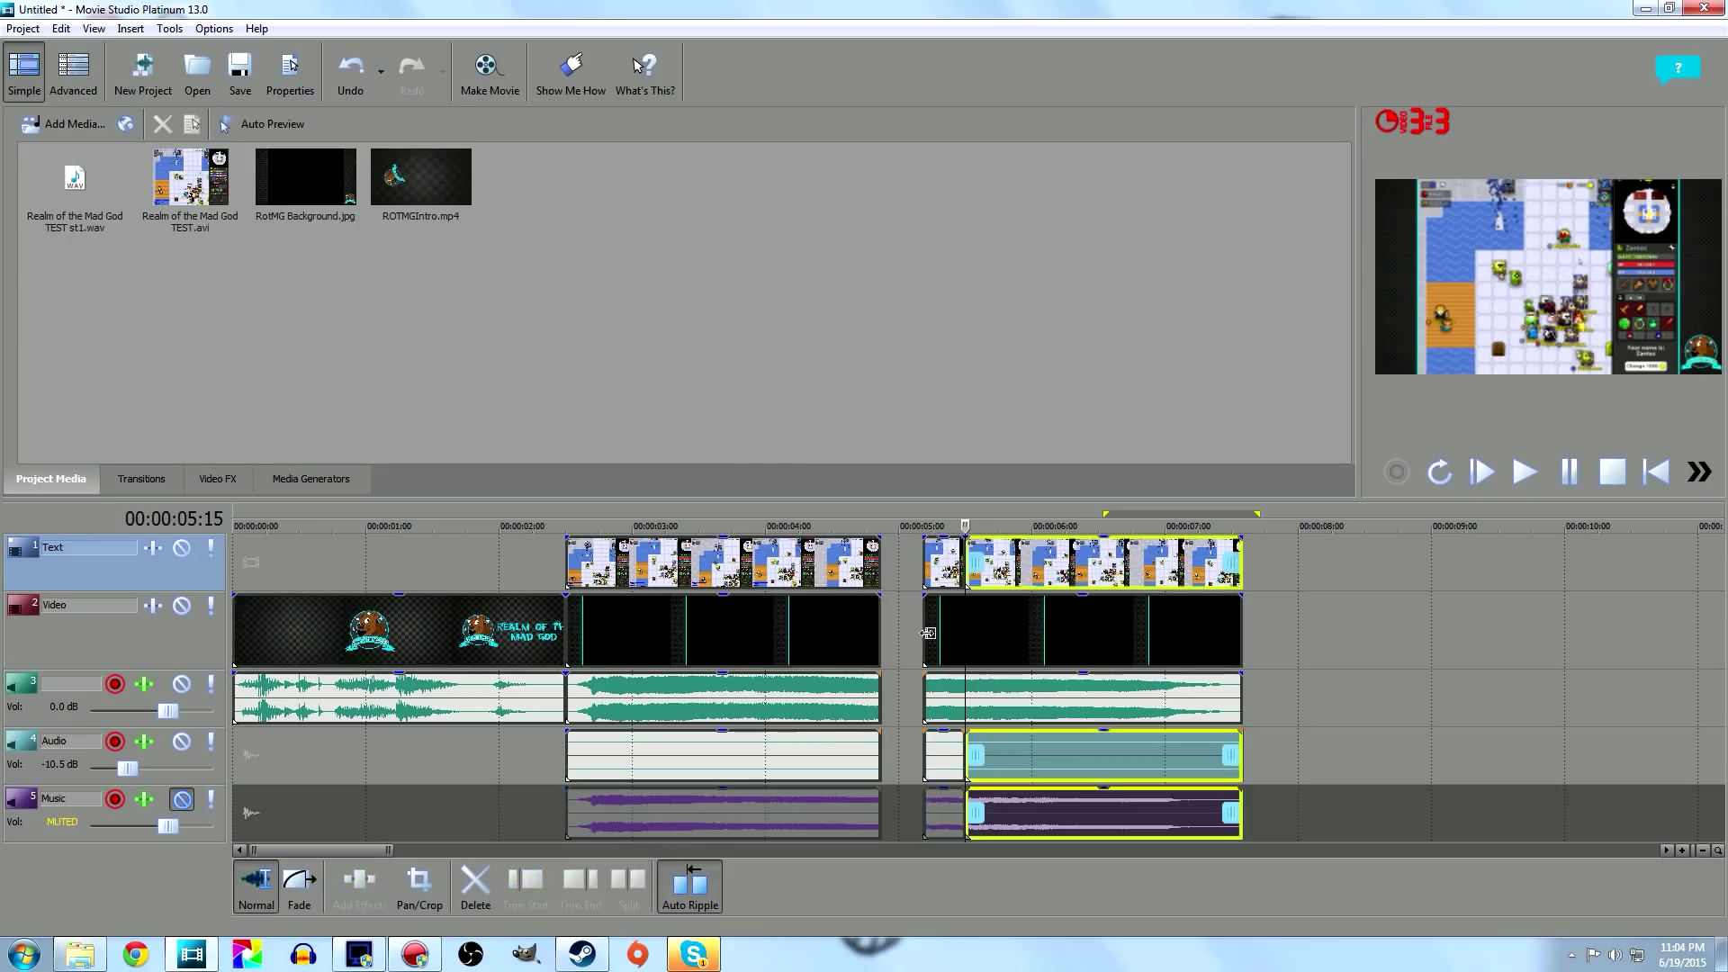
click(941, 563)
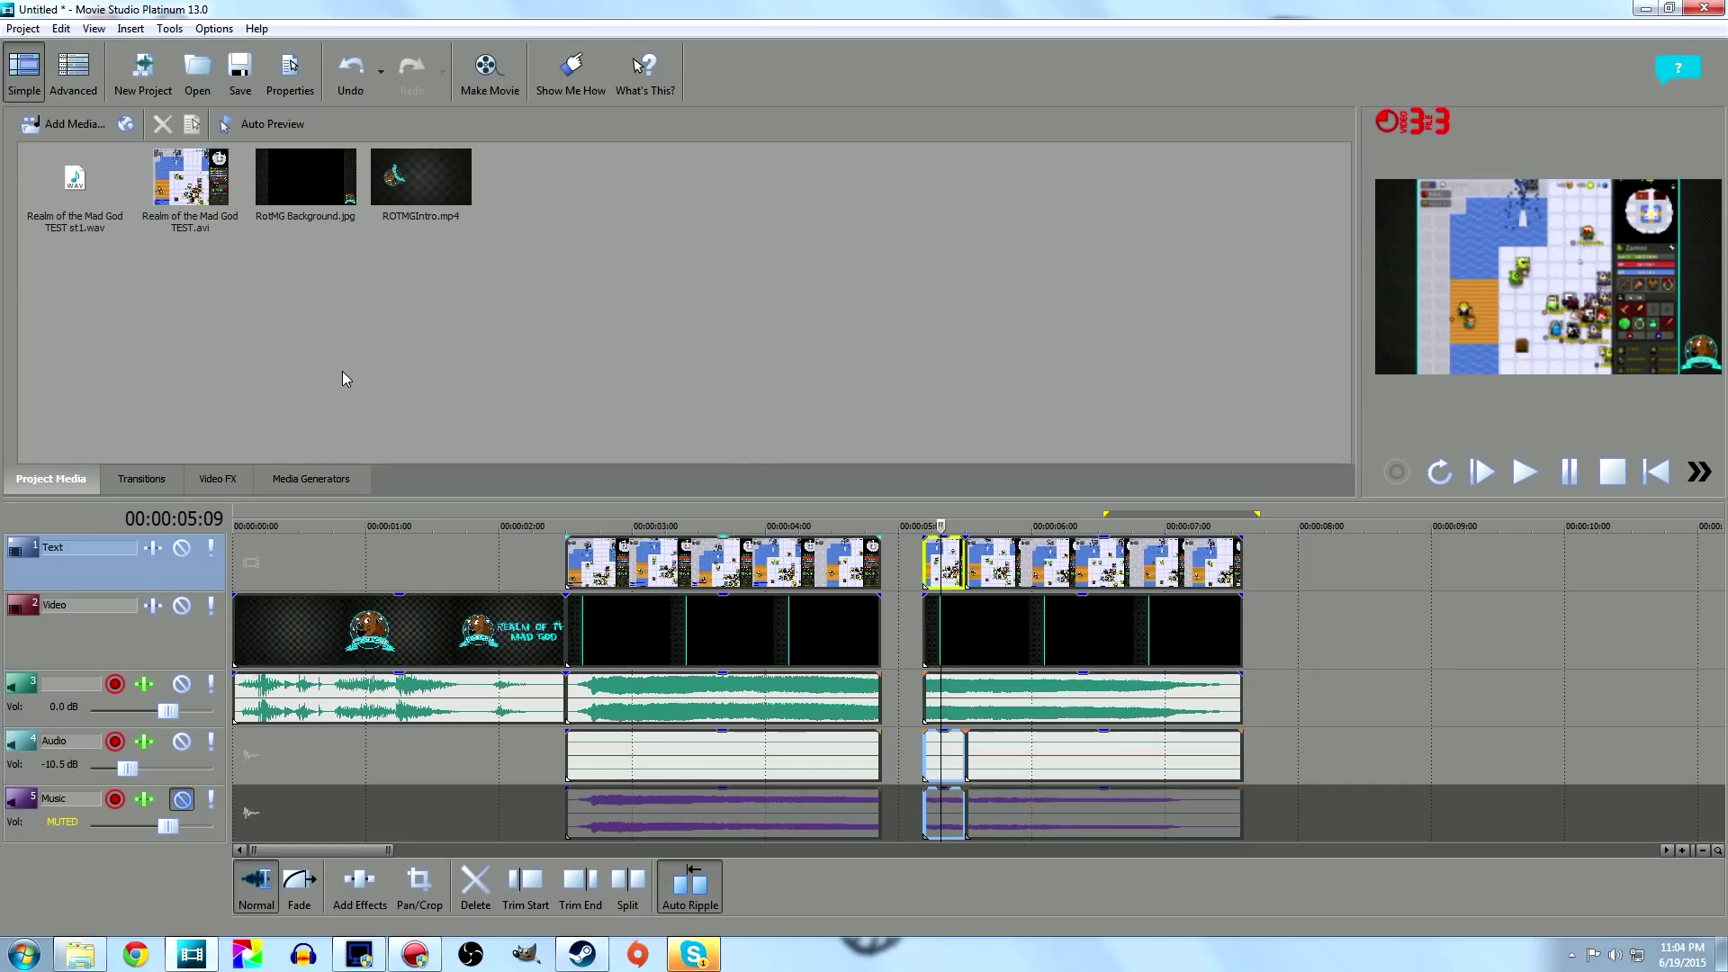
click(965, 526)
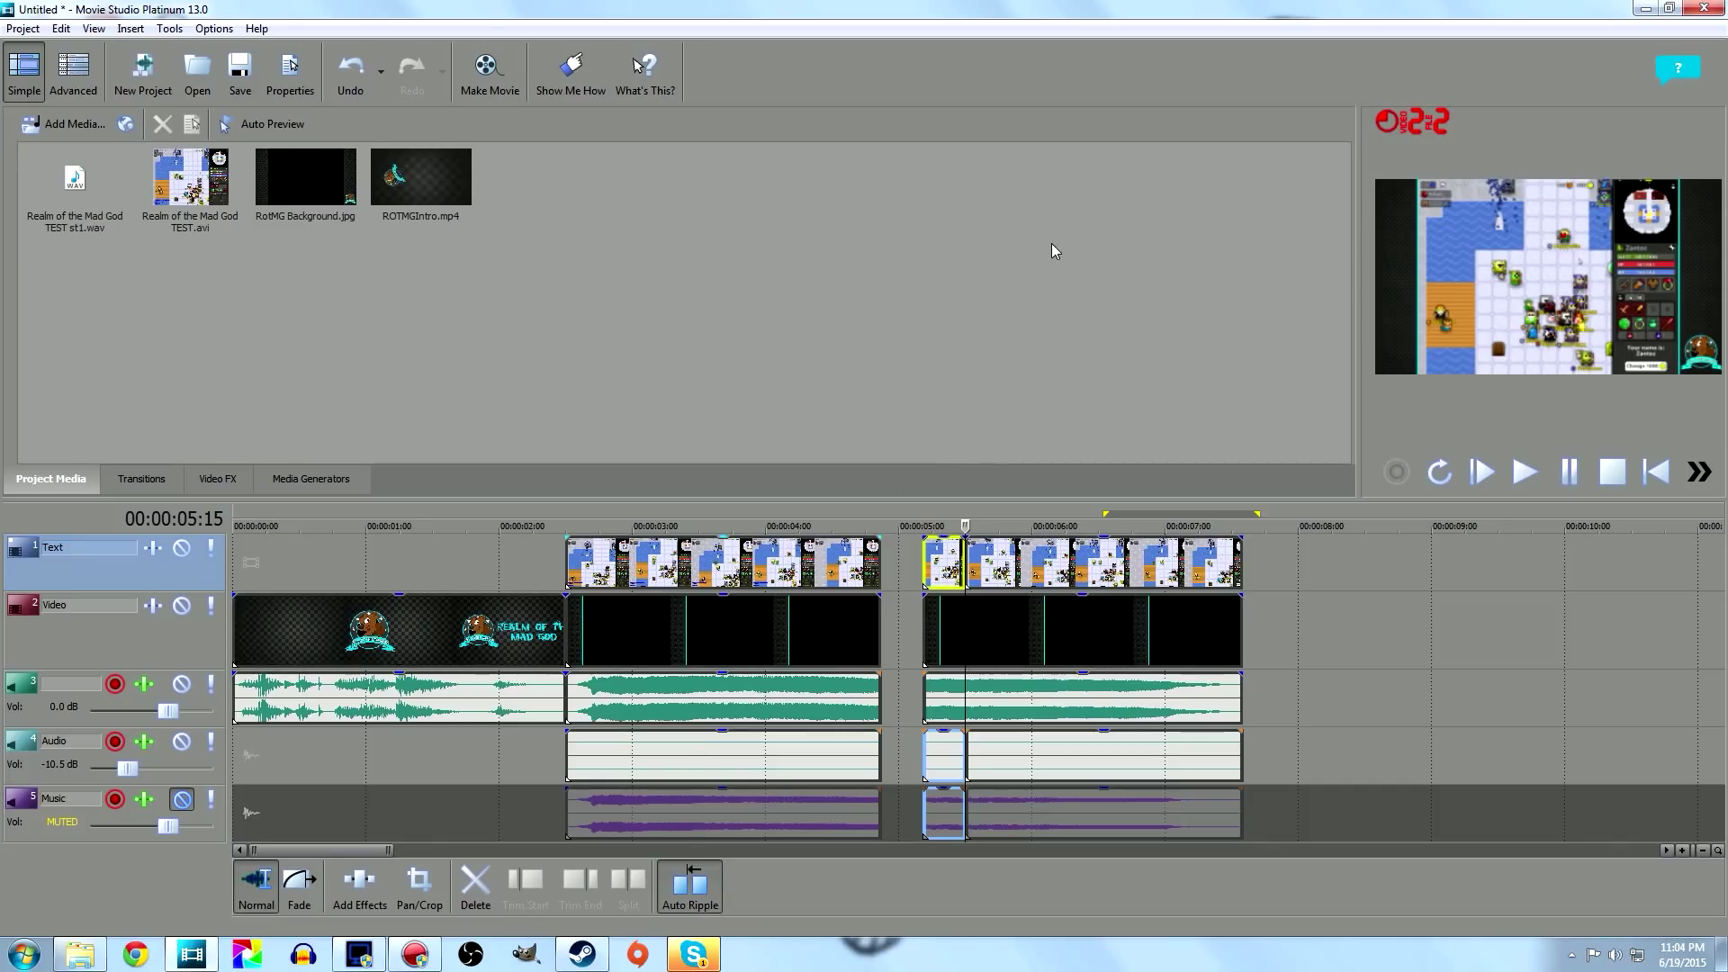
click(1704, 9)
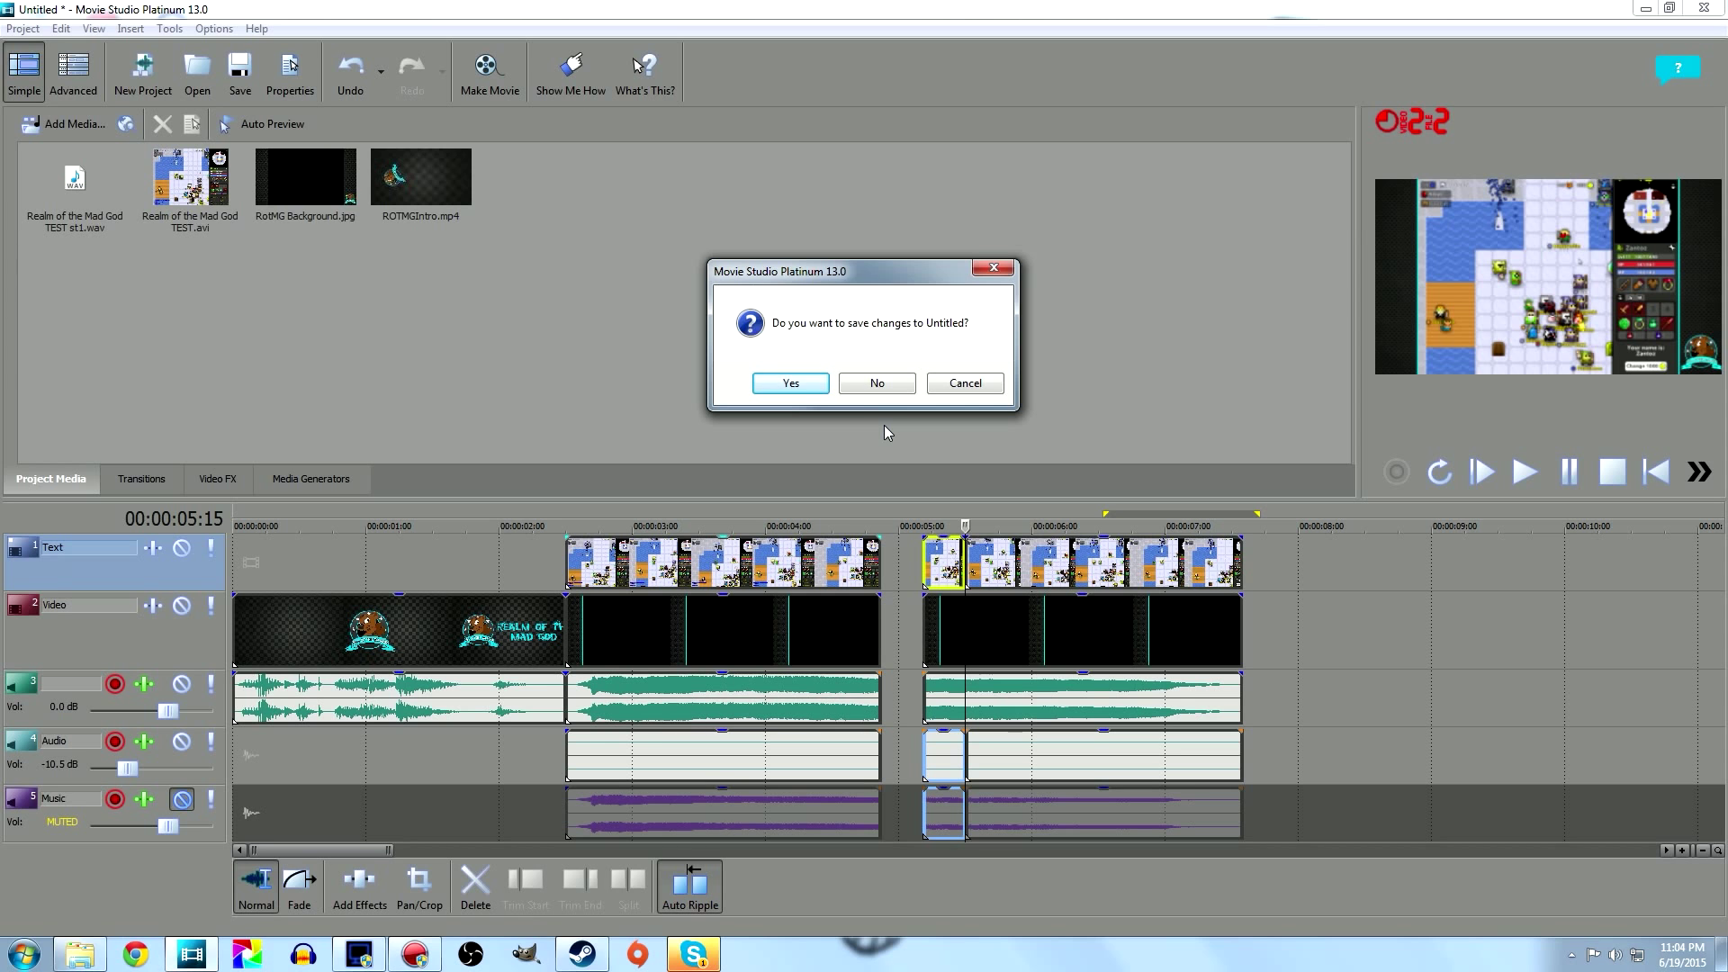
Step: Discard the unsaved project and move the Dxtory audio settings window to the left-centre
click(857, 388)
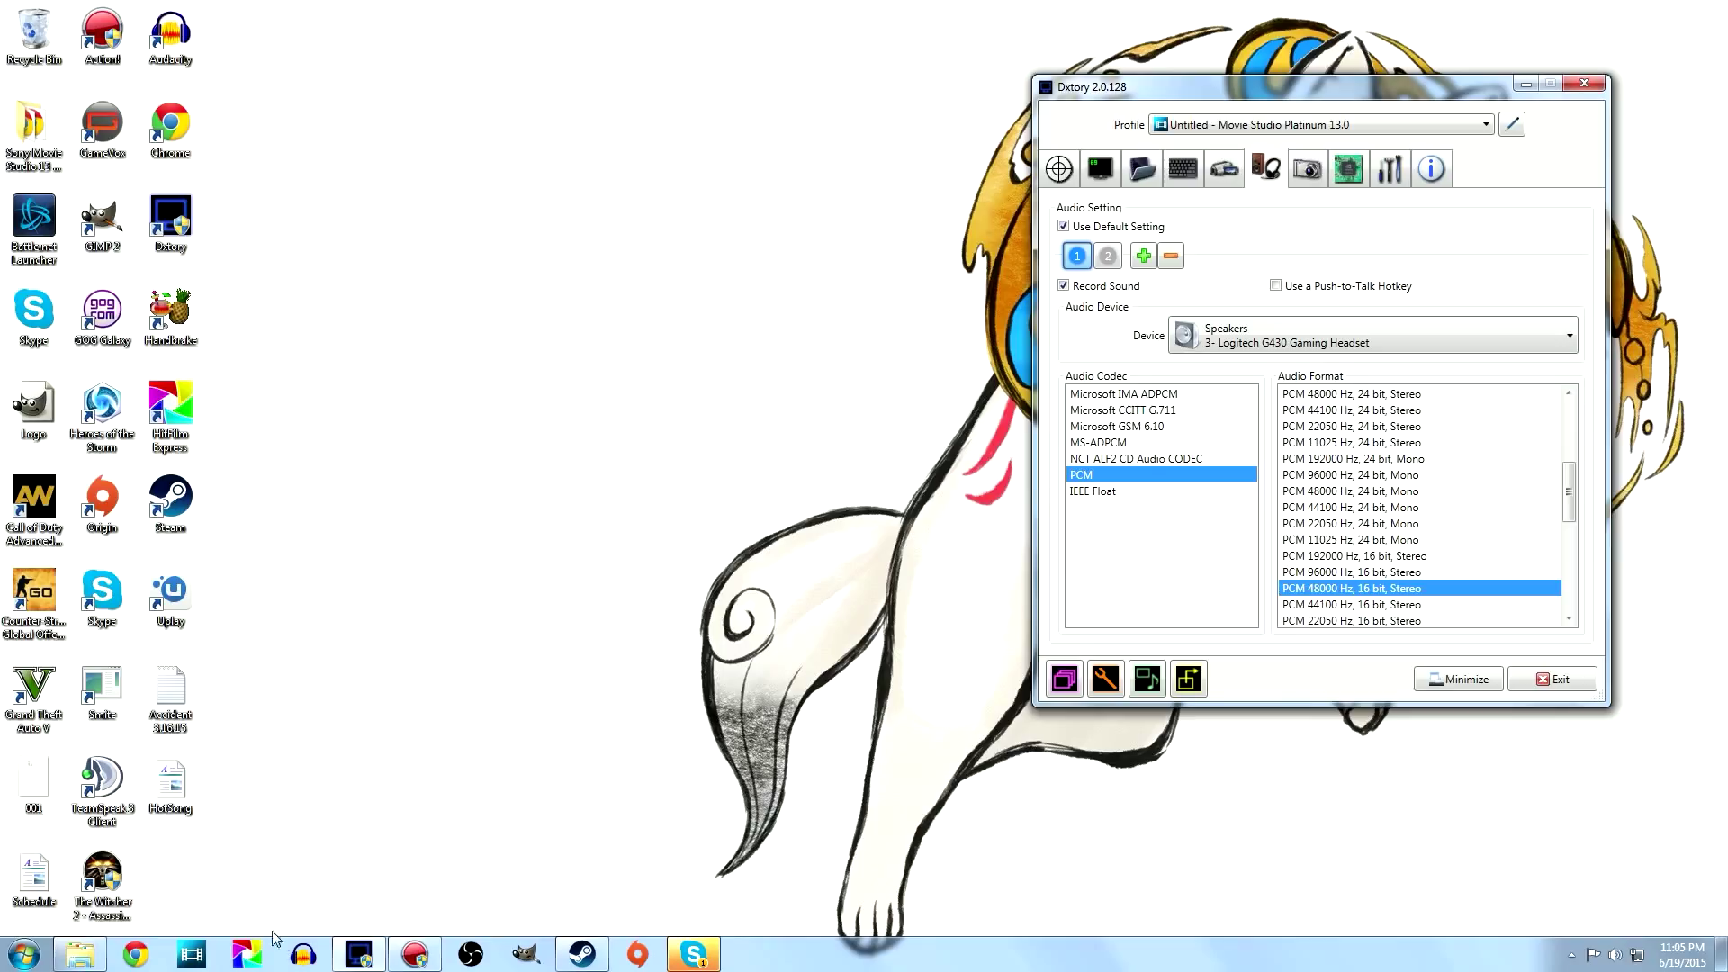
drag(1213, 105, 604, 109)
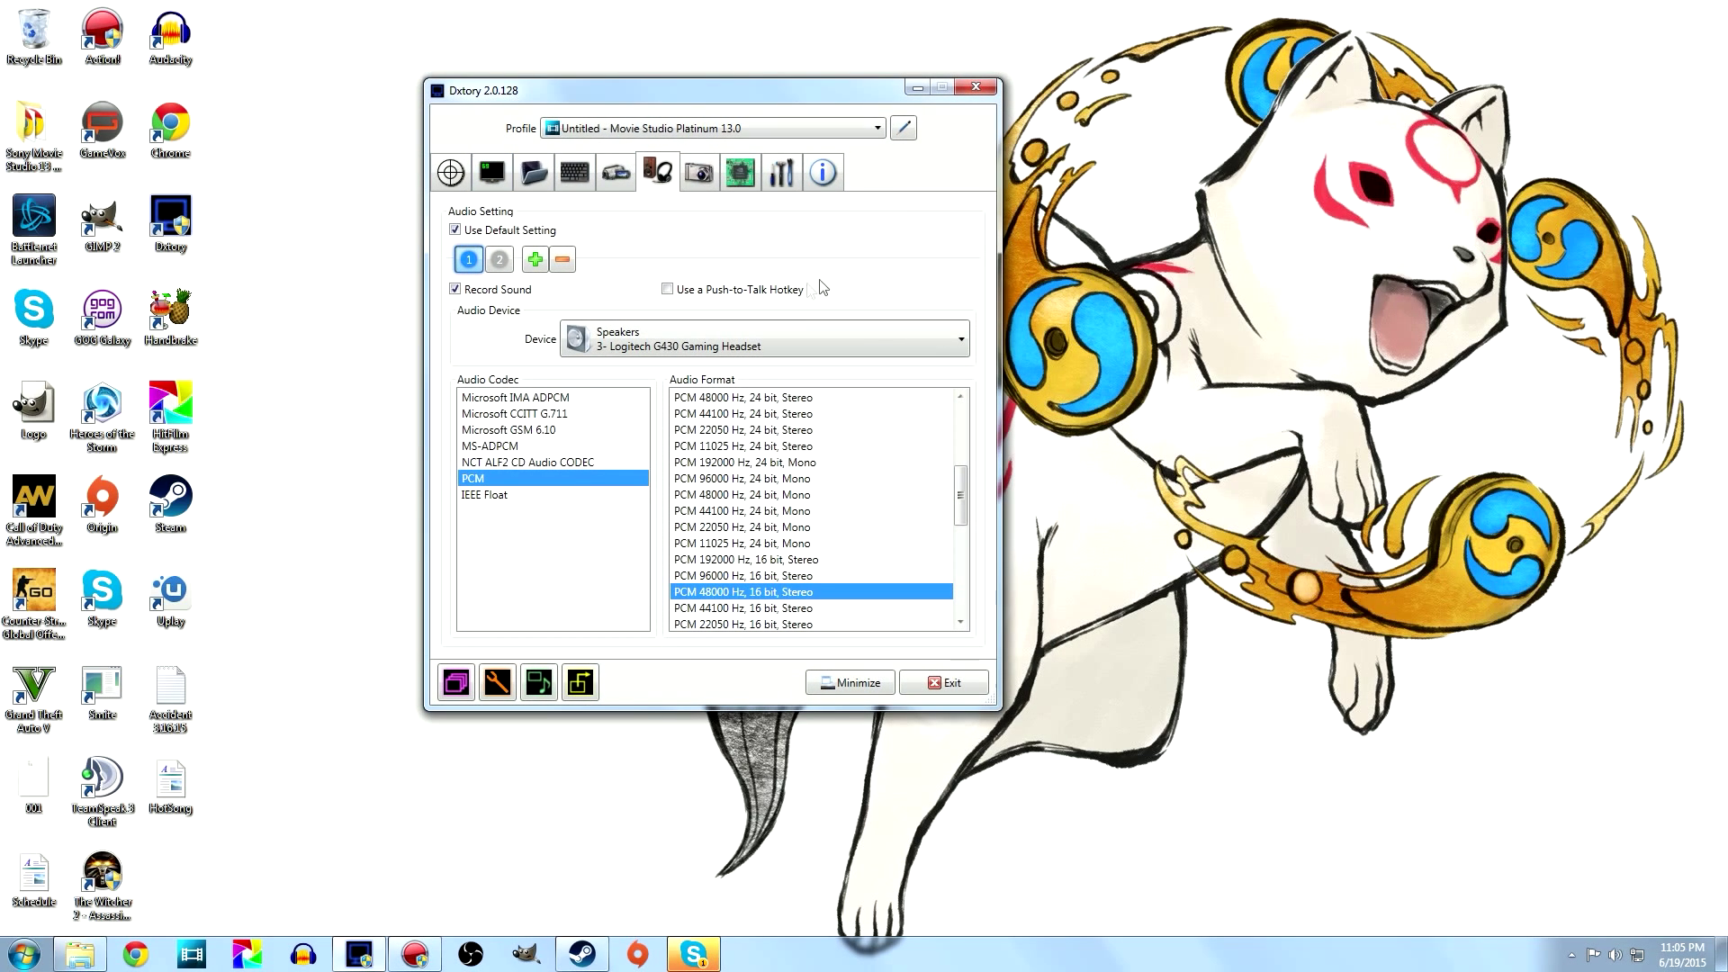